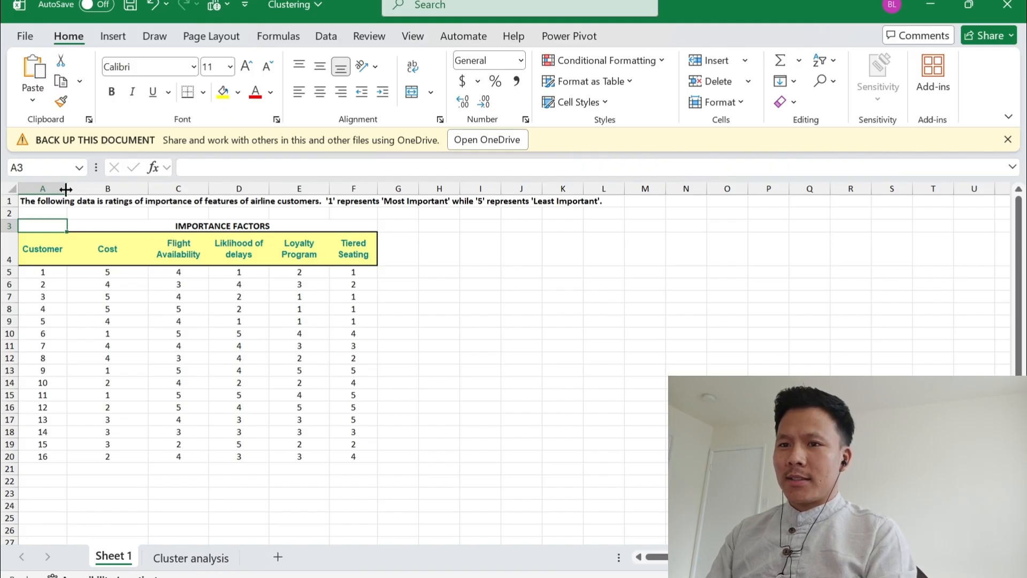
Read the note in row 1 that explains the airline customers' rating scale
{"action": "key", "text": "Up"}
{"action": "key", "text": "Right"}
{"action": "key", "text": "Right"}
{"action": "key", "text": "Right"}
{"action": "key", "text": "Up"}
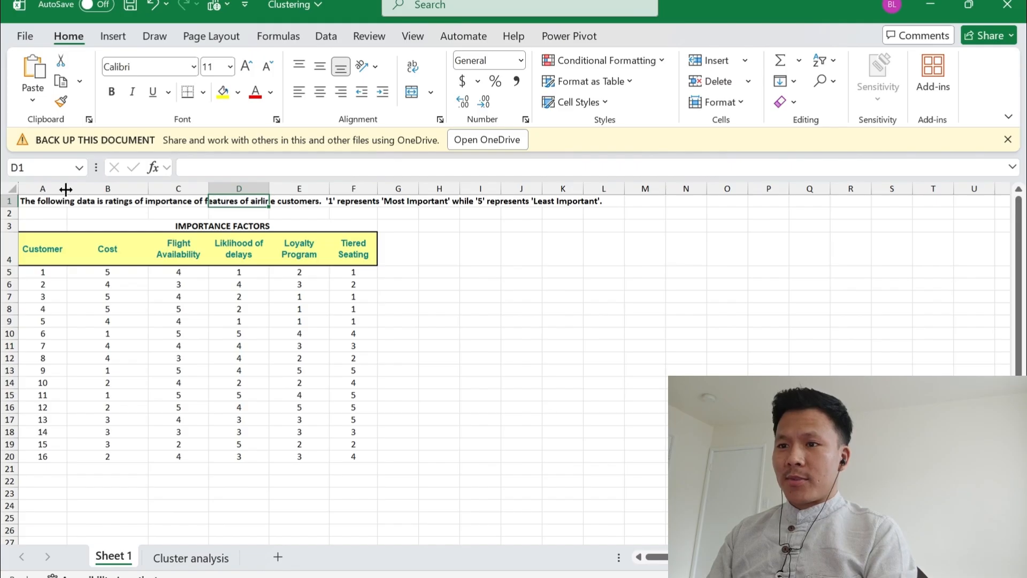
{"action": "key", "text": "Left"}
{"action": "key", "text": "Left"}
{"action": "key", "text": "Left"}
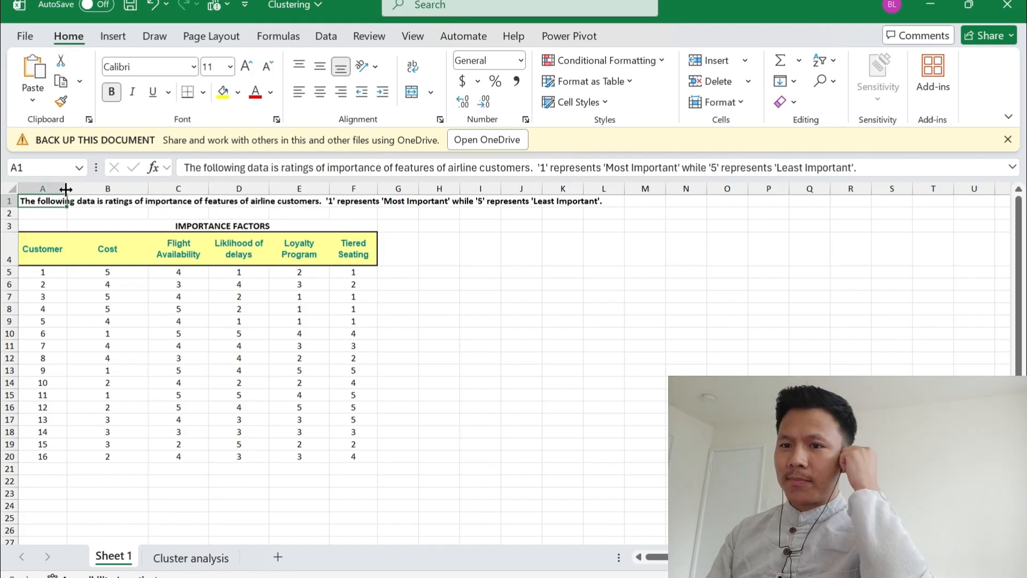
Select the list of customers in A5:A20 to review it
{"action": "key", "text": "Down"}
{"action": "key", "text": "Down"}
{"action": "key", "text": "Down"}
{"action": "key", "text": "Down"}
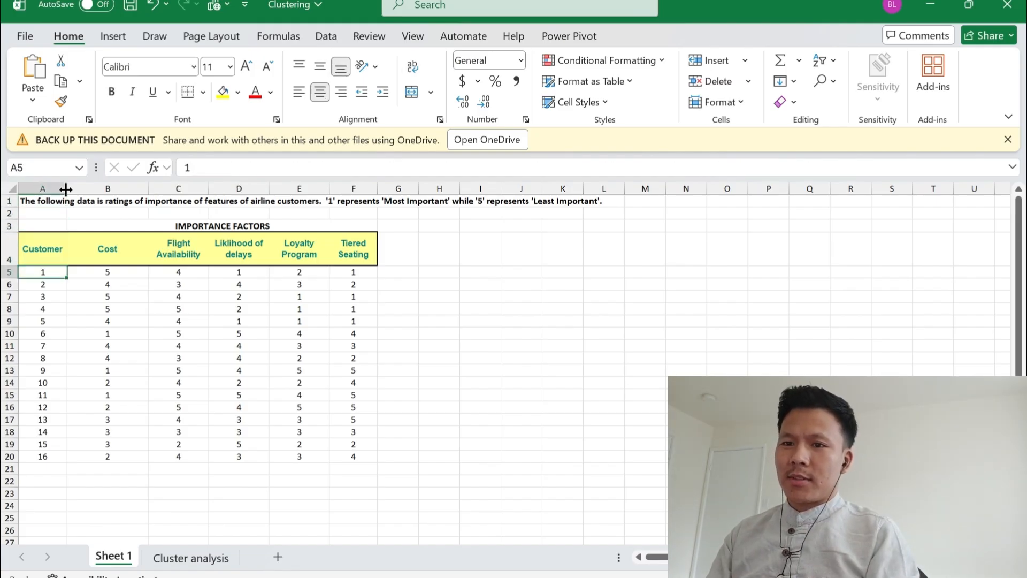
{"action": "key", "text": "shift+Down"}
{"action": "key", "text": "shift+Down"}
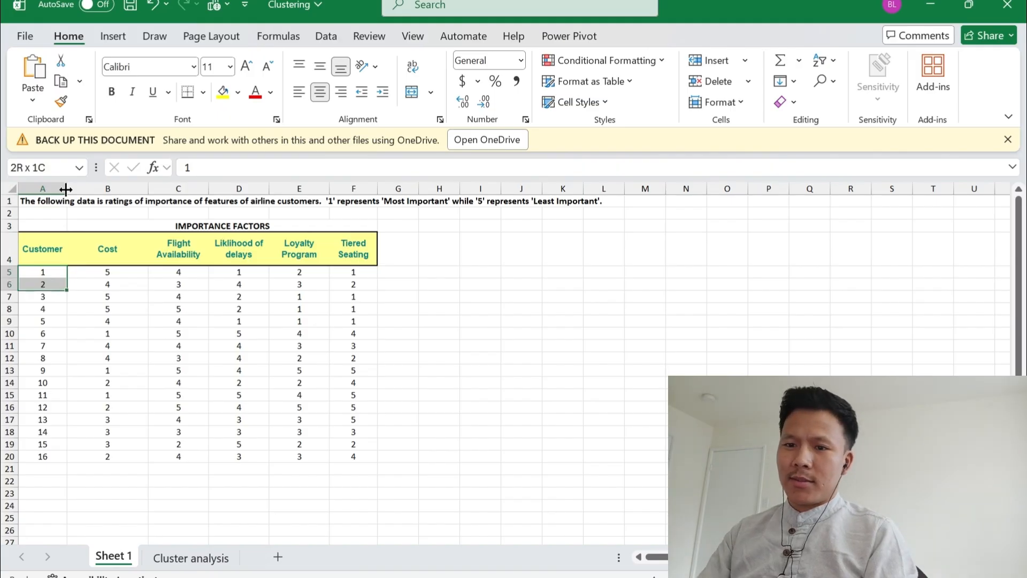
{"action": "key", "text": "shift+Down"}
{"action": "key", "text": "shift+Down"}
{"action": "key", "text": "shift+Down"}
{"action": "key", "text": "shift+Down"}
{"action": "key", "text": "shift+Down"}
{"action": "key", "text": "shift+Down"}
{"action": "key", "text": "shift+Down"}
{"action": "key", "text": "shift+Down"}
{"action": "key", "text": "shift+Down"}
{"action": "key", "text": "shift+Down"}
{"action": "key", "text": "shift+Down"}
{"action": "key", "text": "shift+Down"}
{"action": "key", "text": "shift+Down"}
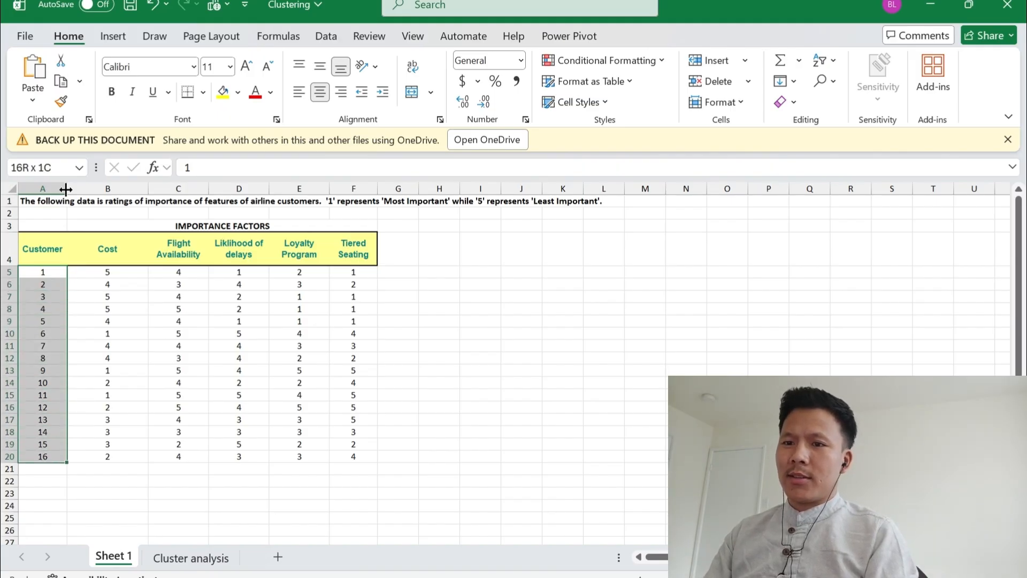
Review the importance factor headings from Cost to Tiered Seating in row 4
{"action": "key", "text": "Right"}
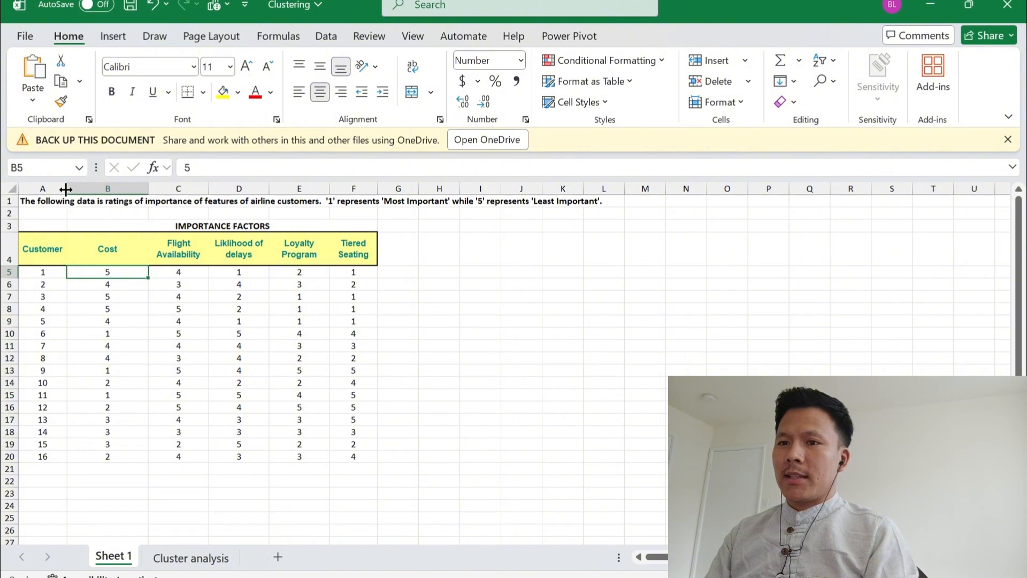
{"action": "key", "text": "Up"}
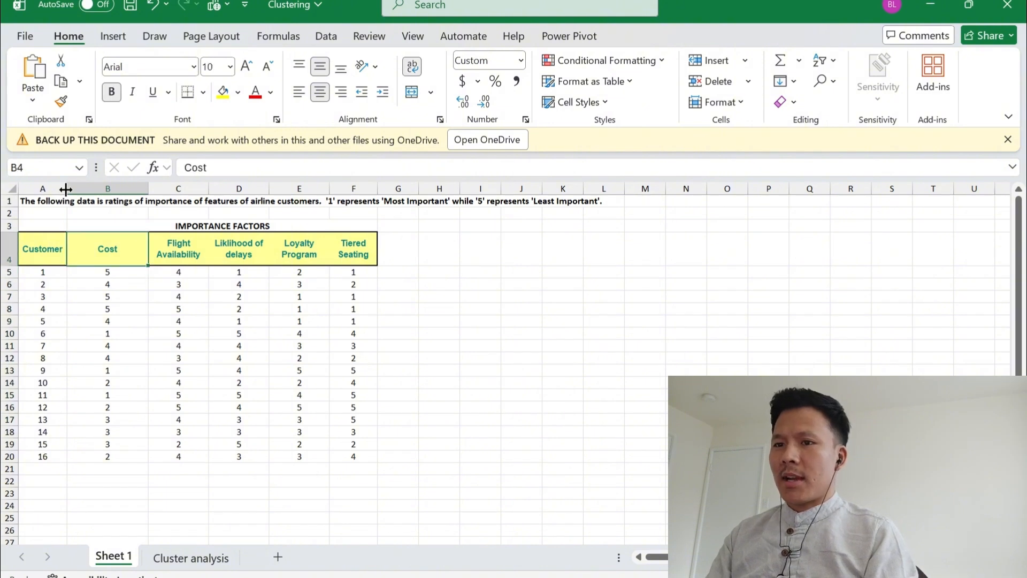
{"action": "key", "text": "Right"}
{"action": "key", "text": "Right"}
{"action": "key", "text": "Right"}
{"action": "key", "text": "Right"}
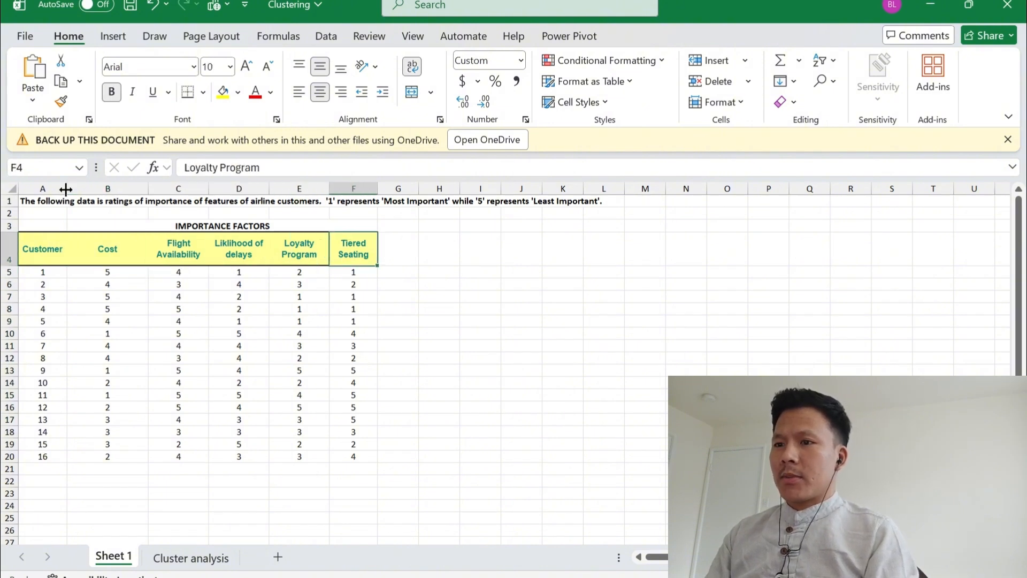
{"action": "key", "text": "Left"}
{"action": "key", "text": "Left"}
{"action": "key", "text": "Left"}
{"action": "key", "text": "Left"}
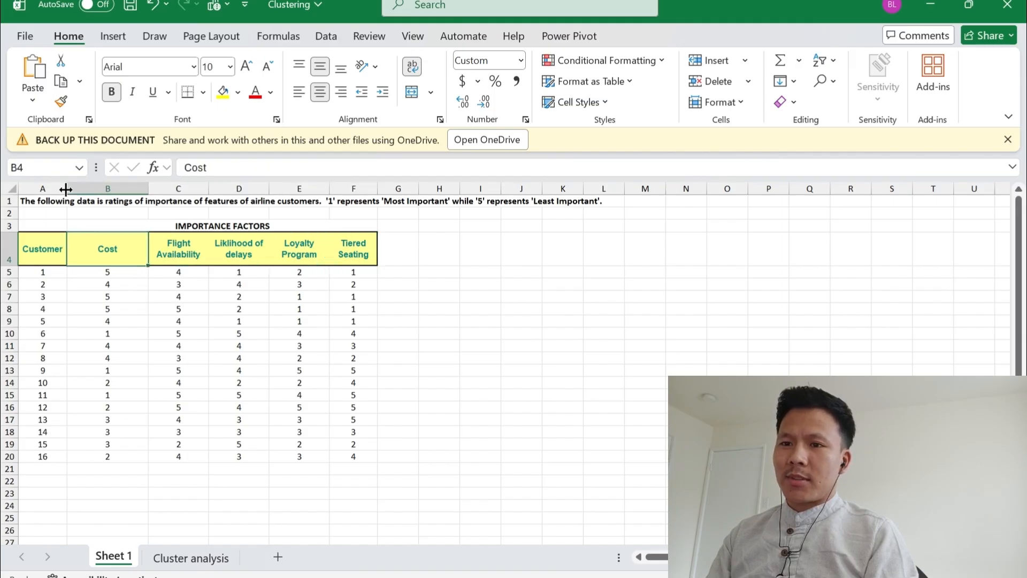
{"action": "key", "text": "Up"}
{"action": "key", "text": "Down"}
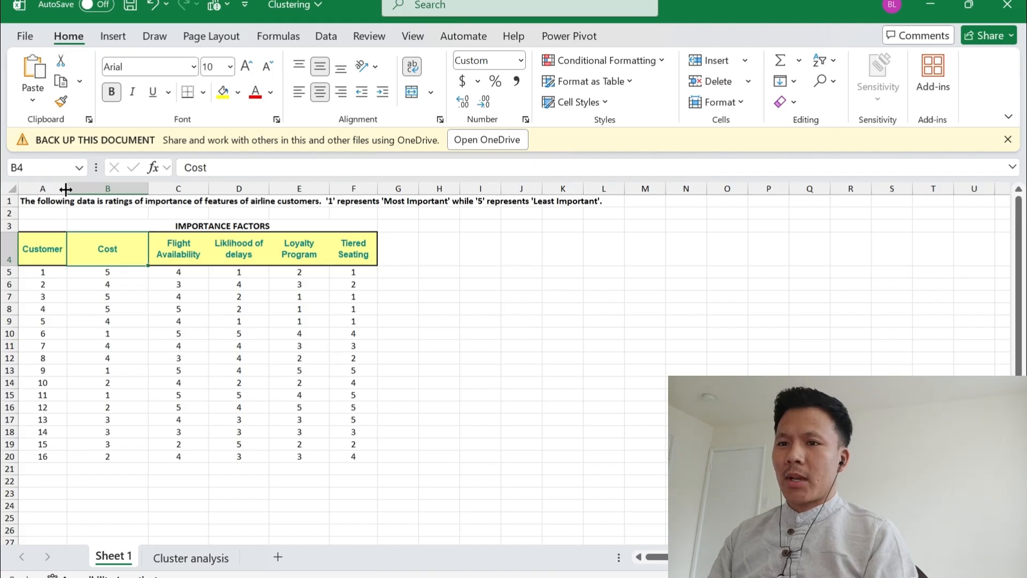
{"action": "key", "text": "Right"}
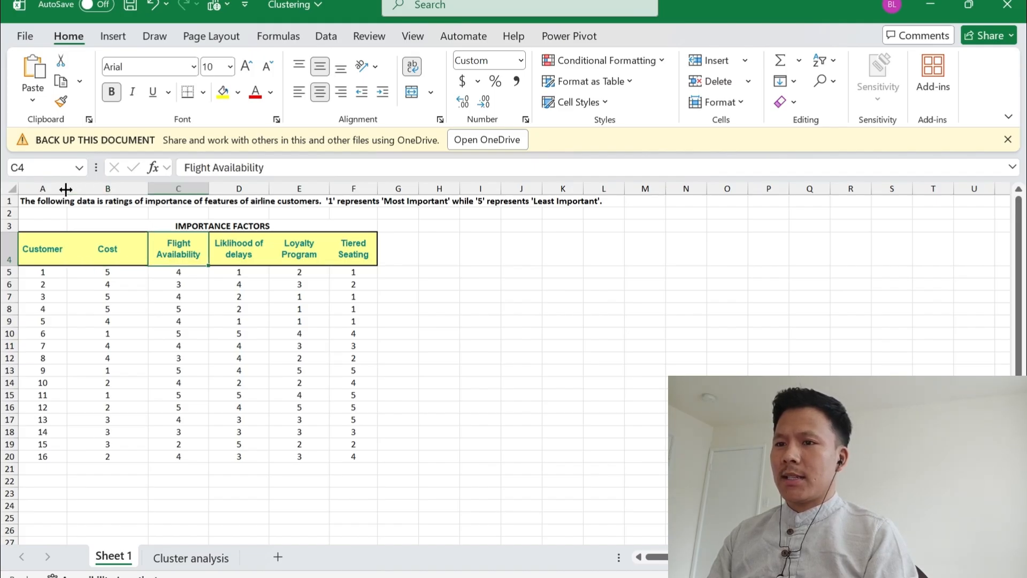
{"action": "key", "text": "Right"}
{"action": "key", "text": "Right"}
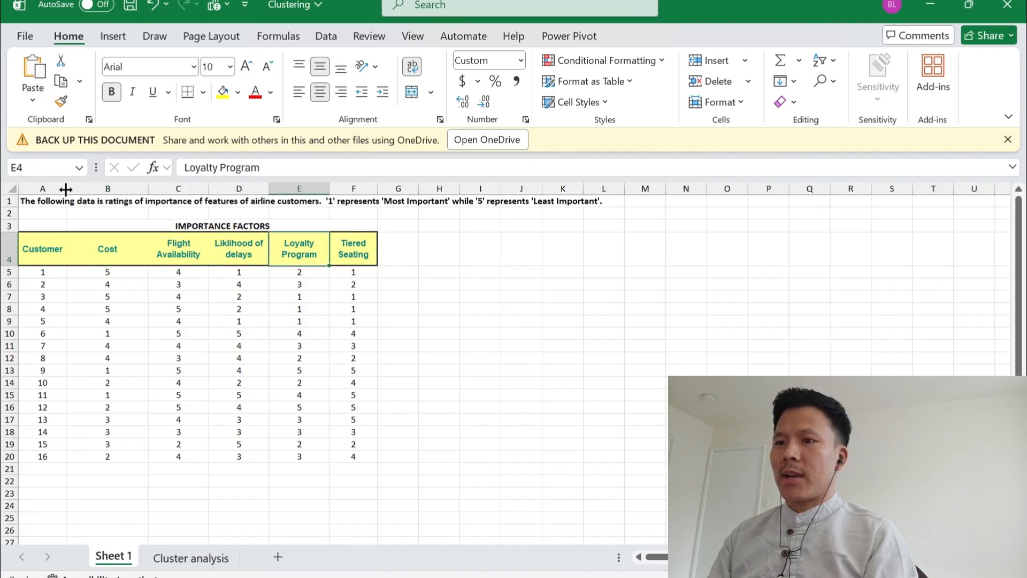
Examine the first customer's ratings across the five importance factors in B5:F5
{"action": "key", "text": "Down"}
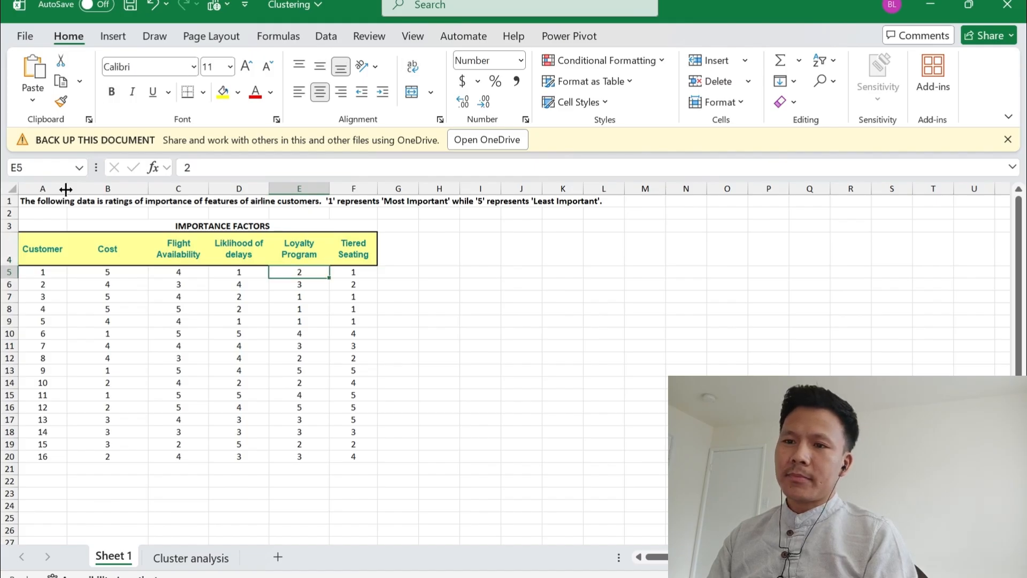
{"action": "key", "text": "Left"}
{"action": "key", "text": "Left"}
{"action": "key", "text": "Left"}
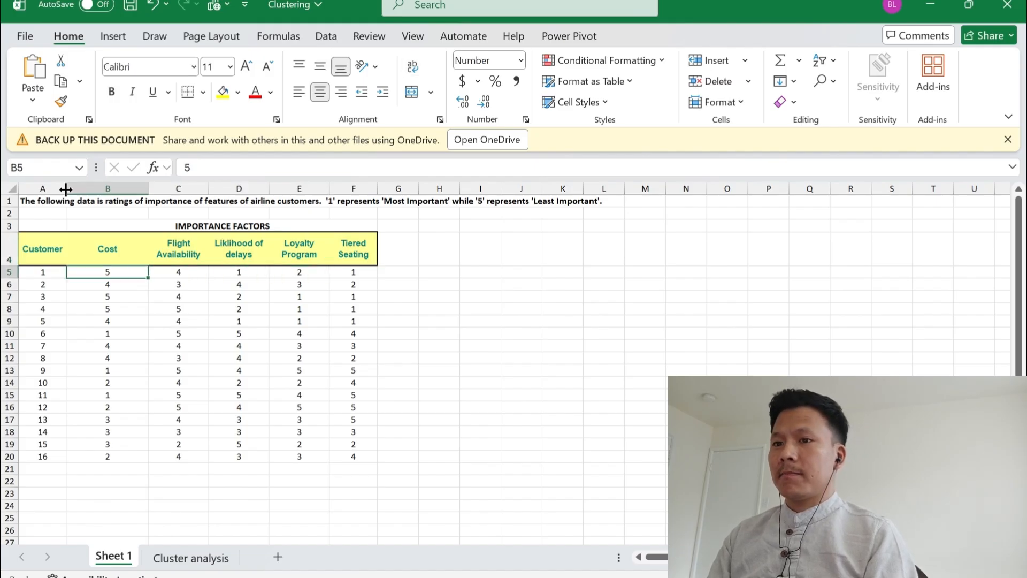
{"action": "key", "text": "Right"}
{"action": "key", "text": "Right"}
{"action": "key", "text": "Right"}
{"action": "key", "text": "Right"}
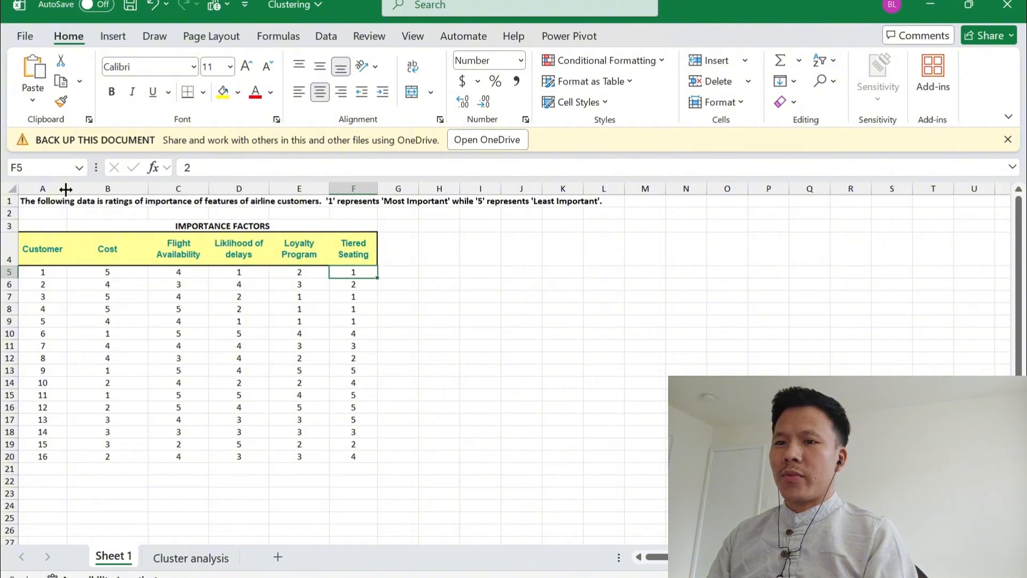
{"action": "key", "text": "Left"}
{"action": "key", "text": "Right"}
{"action": "key", "text": "Right"}
{"action": "key", "text": "Left"}
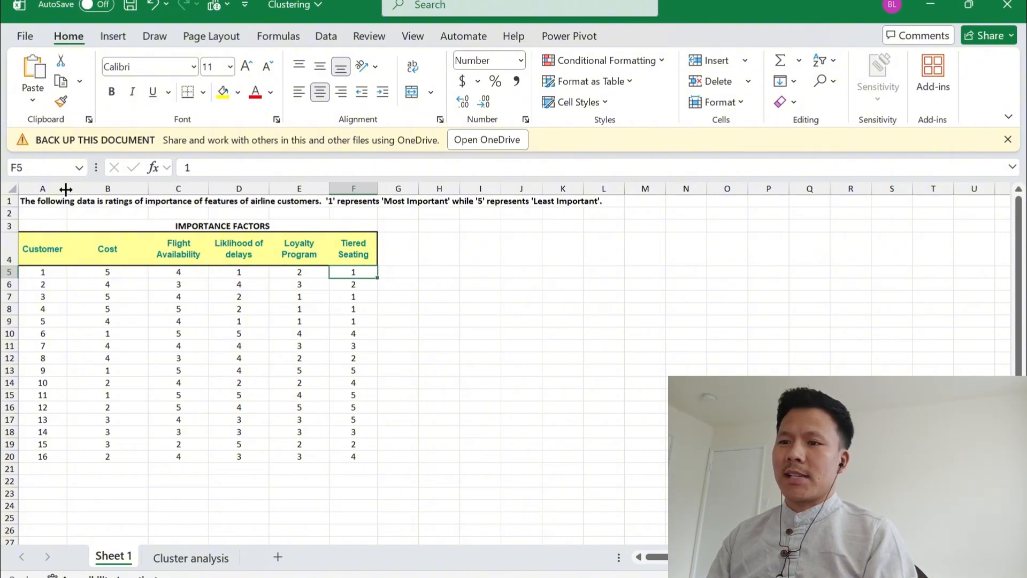
{"action": "key", "text": "Left"}
{"action": "key", "text": "Left"}
{"action": "key", "text": "Left"}
{"action": "key", "text": "Left"}
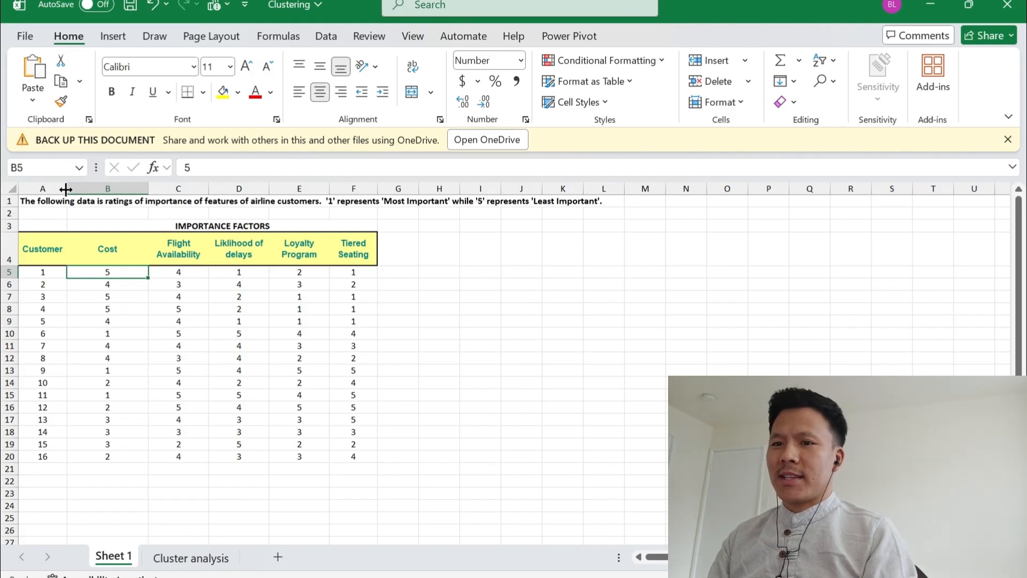
{"action": "key", "text": "Right"}
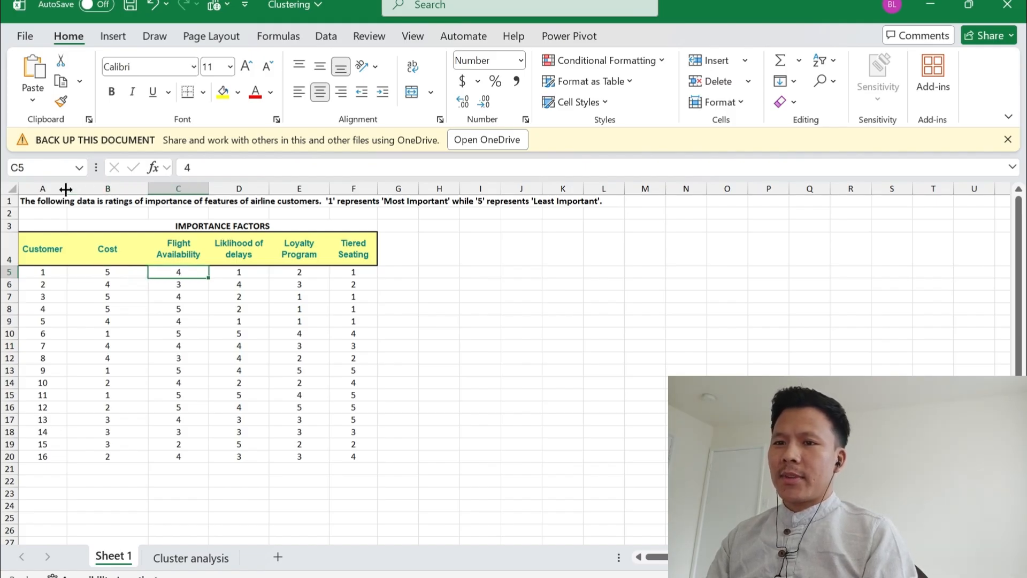
{"action": "key", "text": "Left"}
{"action": "key", "text": "Left"}
{"action": "key", "text": "Right"}
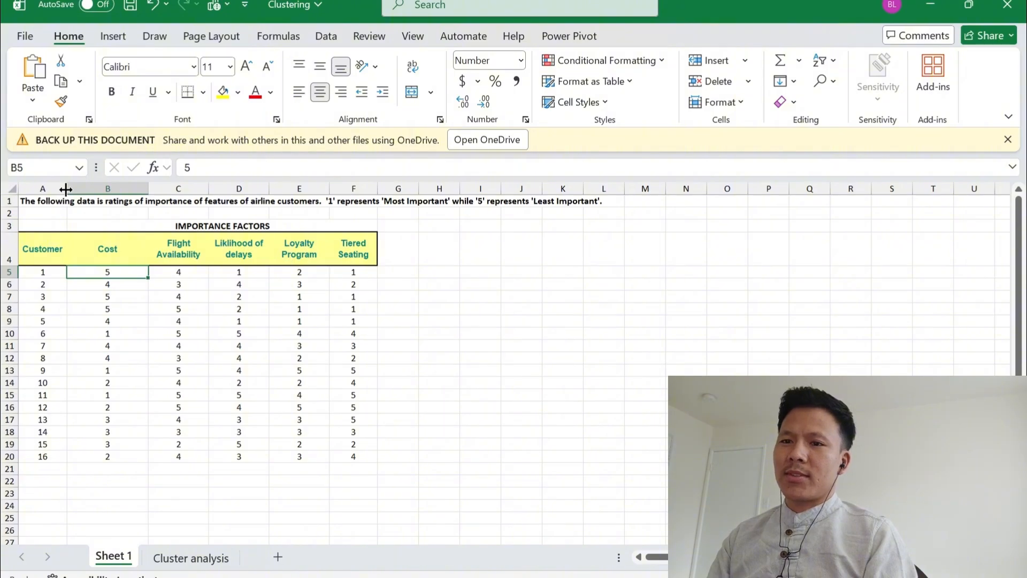
Insert three blank rows between the rating note in row 1 and the table heading
{"action": "key", "text": "Up"}
{"action": "key", "text": "Up"}
{"action": "key", "text": "Up"}
{"action": "key", "text": "Up"}
{"action": "key", "text": "Left"}
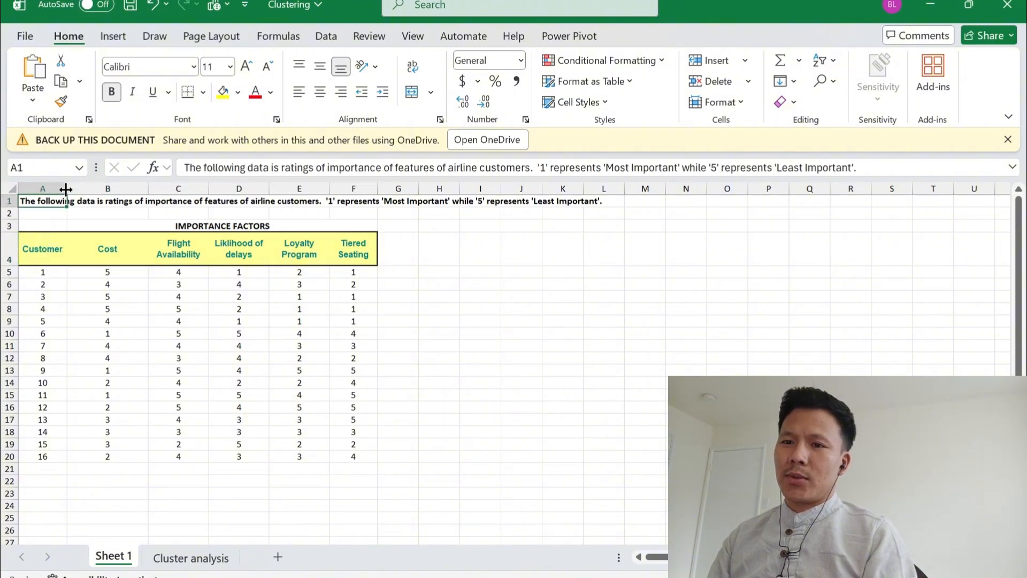
{"action": "key", "text": "Down"}
{"action": "key", "text": "shift+Down"}
{"action": "key", "text": "shift+Down"}
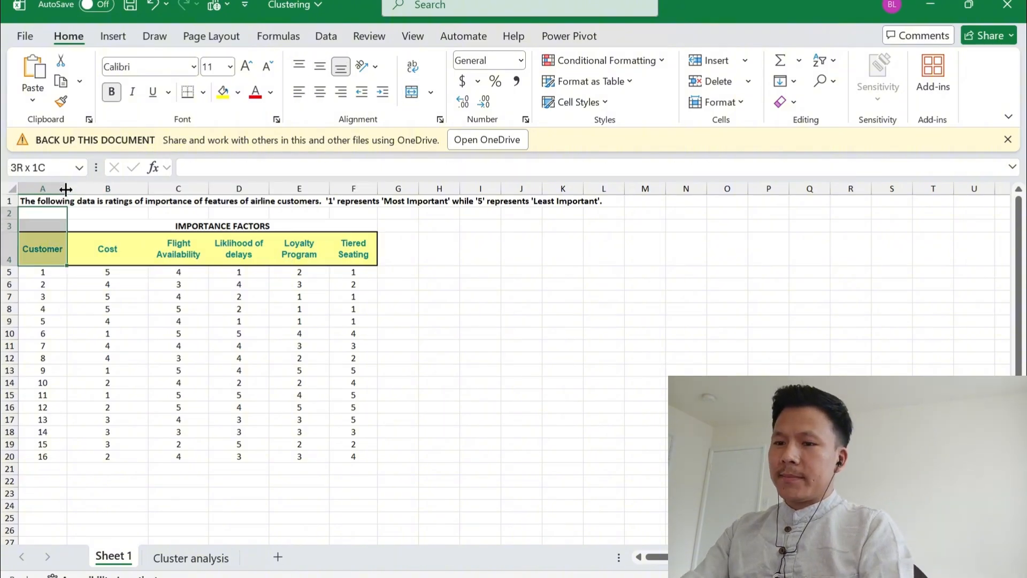
{"action": "key", "text": "alt+h"}
{"action": "key", "text": "i"}
{"action": "key", "text": "r"}
Label A3 as Mean and calculate the average of the Cost ratings B8:B23 in B3
{"action": "key", "text": "Down"}
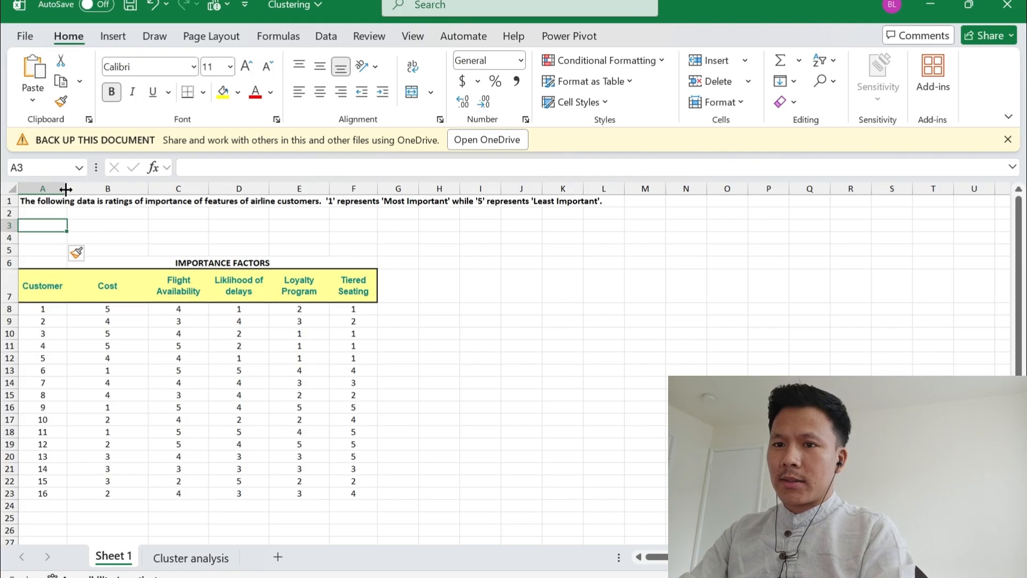
{"action": "type", "text": "Mean"}
{"action": "key", "text": "Tab"}
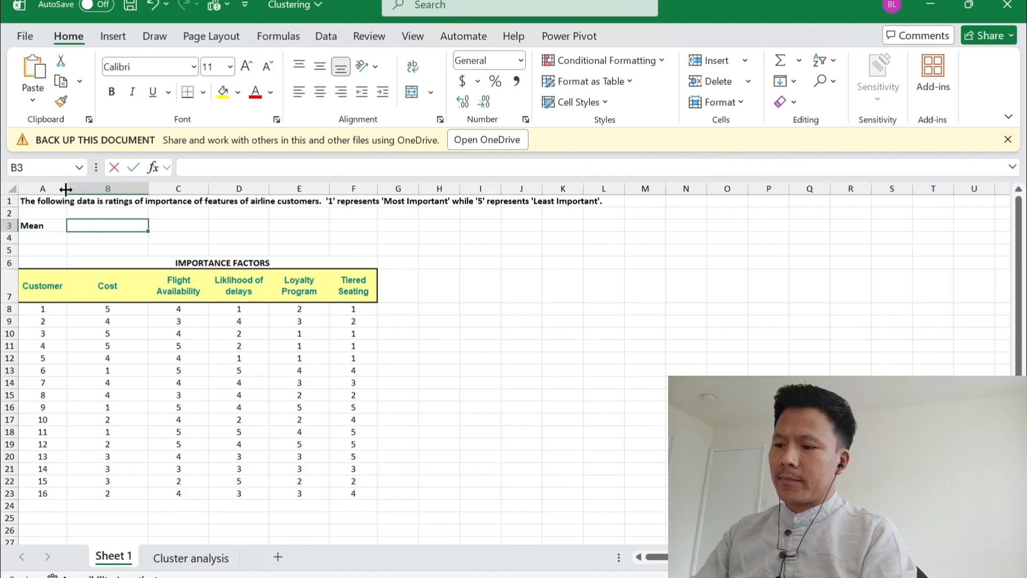
{"action": "type", "text": "=avera"}
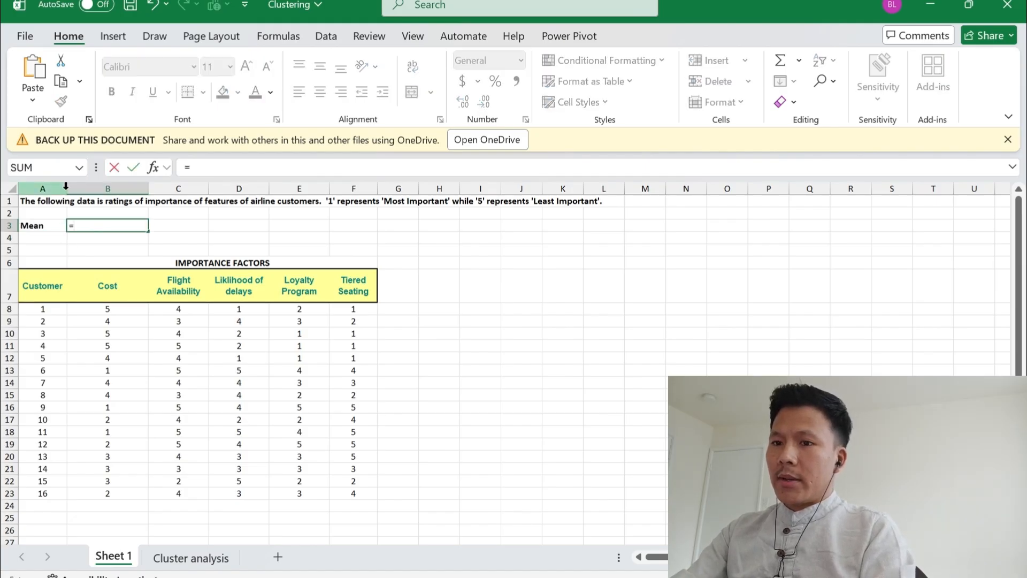
{"action": "key", "text": "Tab"}
{"action": "key", "text": "Down"}
{"action": "key", "text": "Down"}
{"action": "key", "text": "Down"}
{"action": "key", "text": "Down"}
{"action": "key", "text": "Down"}
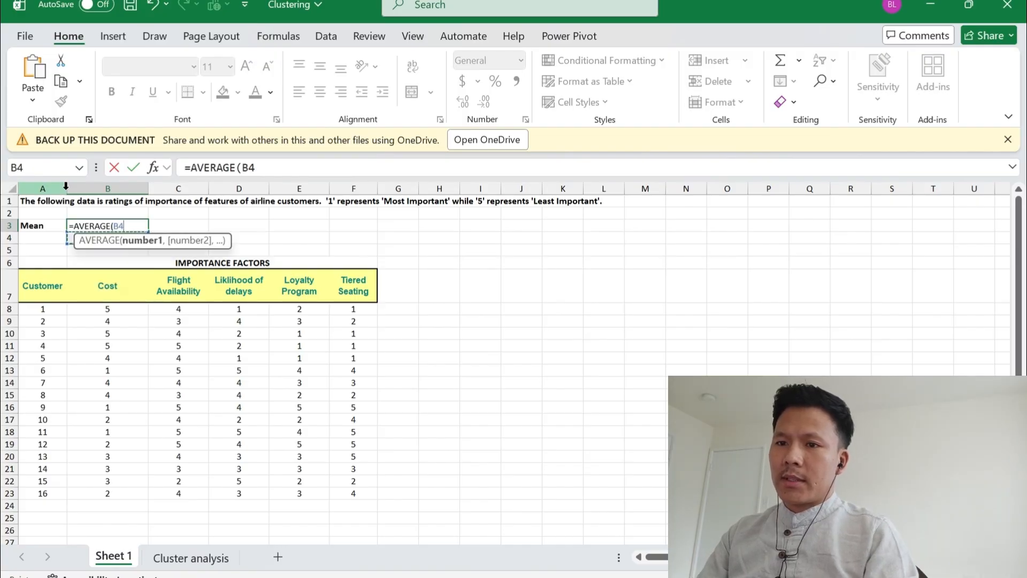
{"action": "key", "text": "ctrl+shift+Down"}
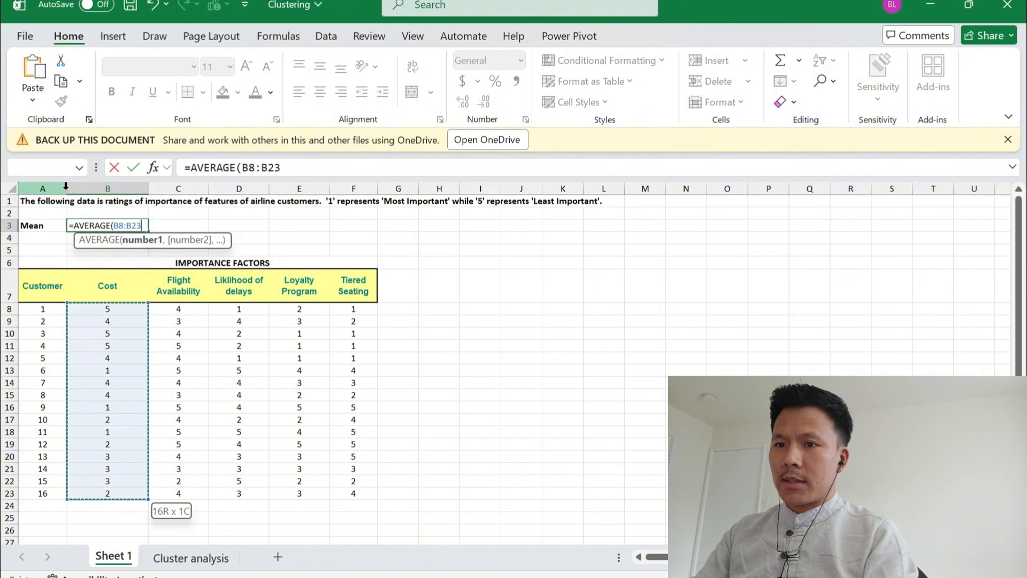
{"action": "key", "text": "Return"}
Enter the label STDV in A4, directly below the Mean label
{"action": "key", "text": "Up"}
{"action": "key", "text": "Left"}
{"action": "key", "text": "Down"}
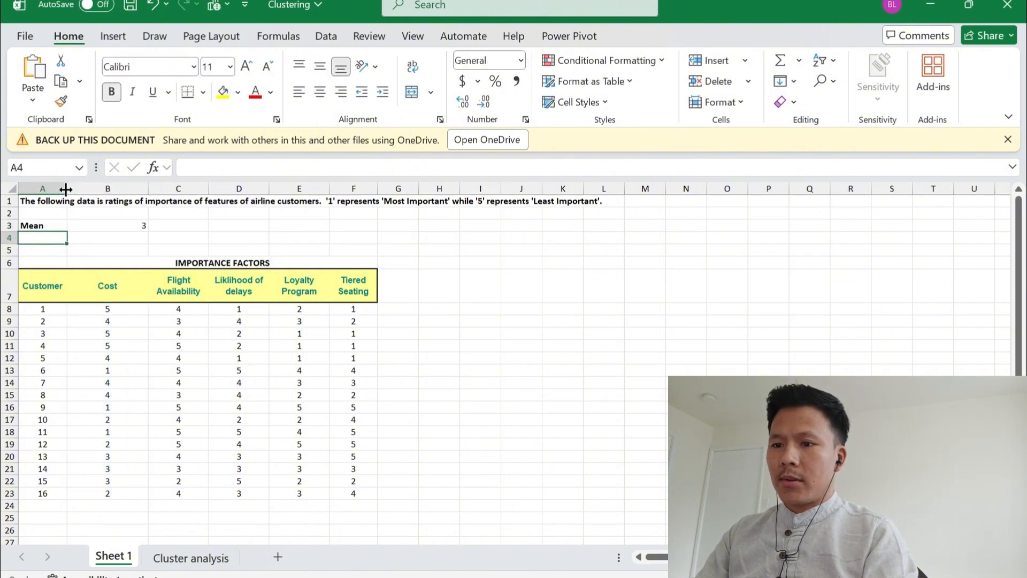
{"action": "type", "text": "S"}
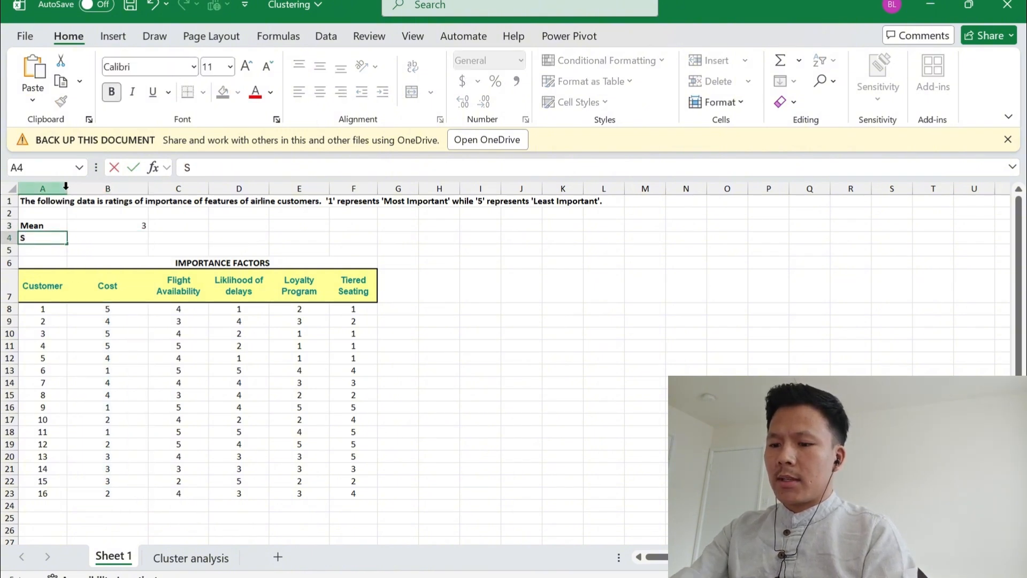
{"action": "type", "text": "TDV"}
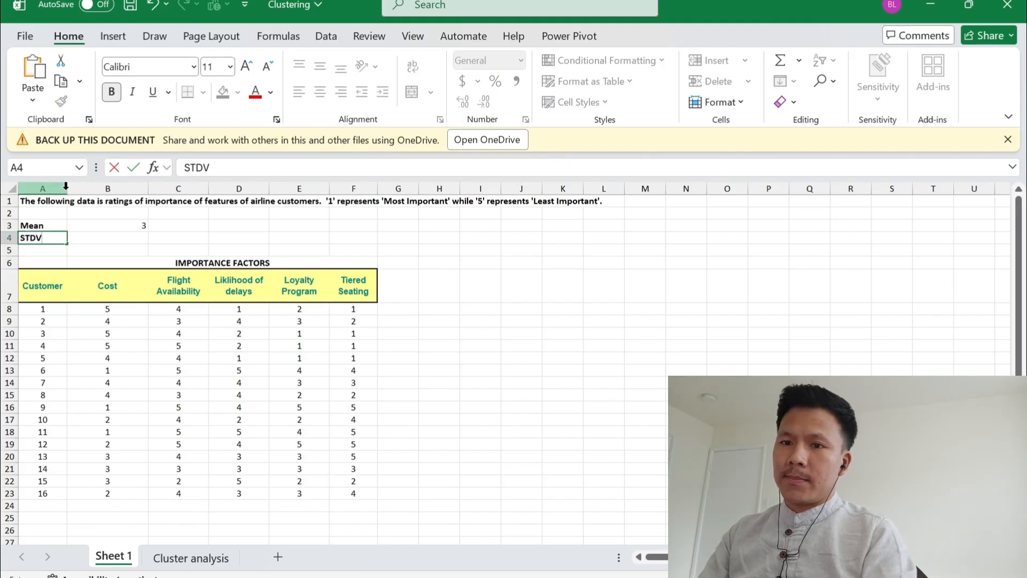
{"action": "key", "text": "Tab"}
Calculate the standard deviation of the Cost ratings B8:B23 in B4 with the STDEV function
{"action": "type", "text": "=std"}
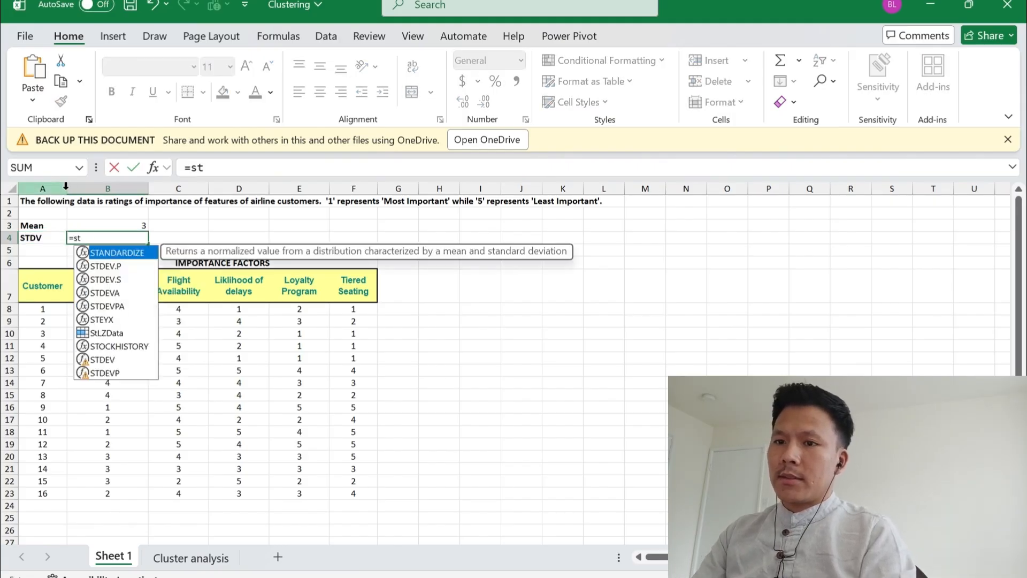
{"action": "key", "text": "Down"}
{"action": "key", "text": "Down"}
{"action": "key", "text": "Down"}
{"action": "key", "text": "Down"}
{"action": "key", "text": "Tab"}
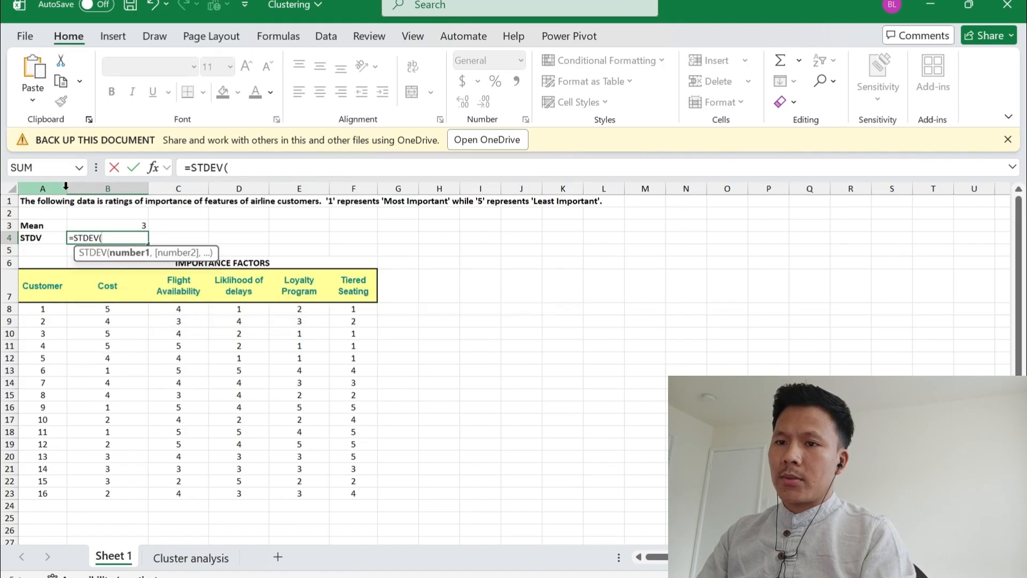
{"action": "key", "text": "Down"}
{"action": "key", "text": "Down"}
{"action": "key", "text": "Down"}
{"action": "key", "text": "Down"}
{"action": "key", "text": "ctrl+shift+Down"}
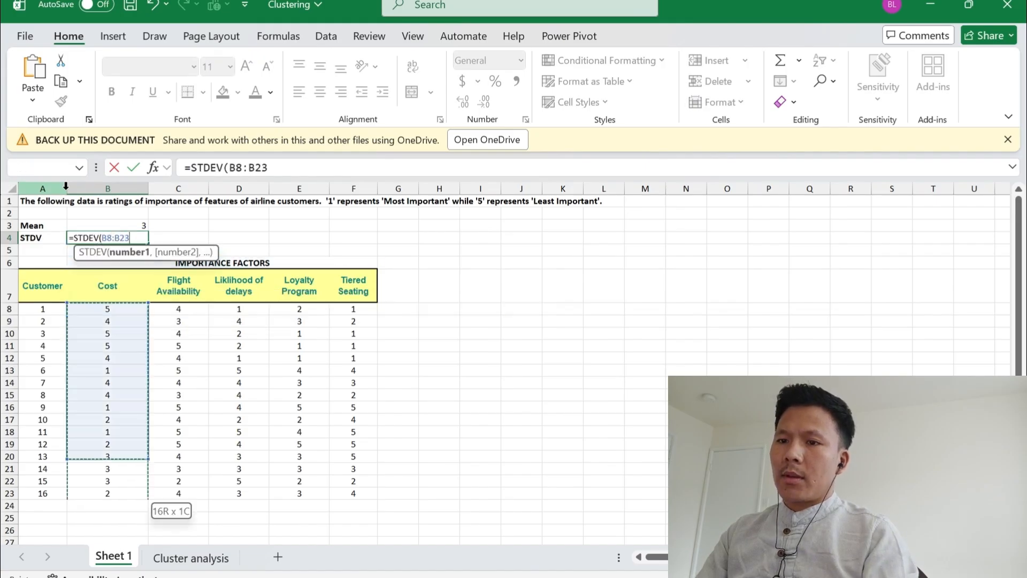
{"action": "key", "text": "Return"}
Copy the Mean and STDV formulas in B3:B4 across to column F for the other importance factors
{"action": "key", "text": "Up"}
{"action": "key", "text": "Up"}
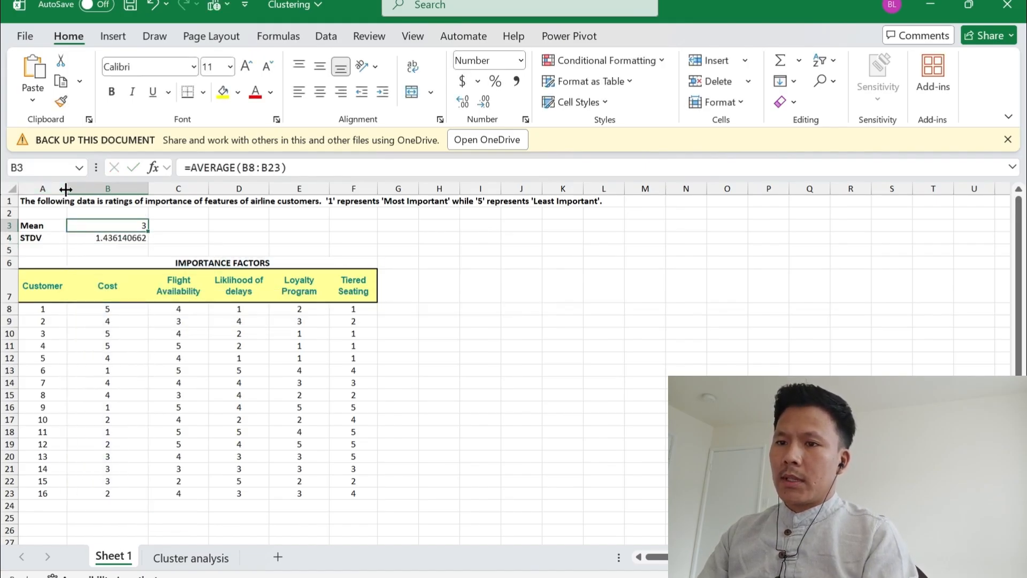
{"action": "key", "text": "shift+Down"}
{"action": "key", "text": "ctrl+c"}
{"action": "key", "text": "ctrl+q"}
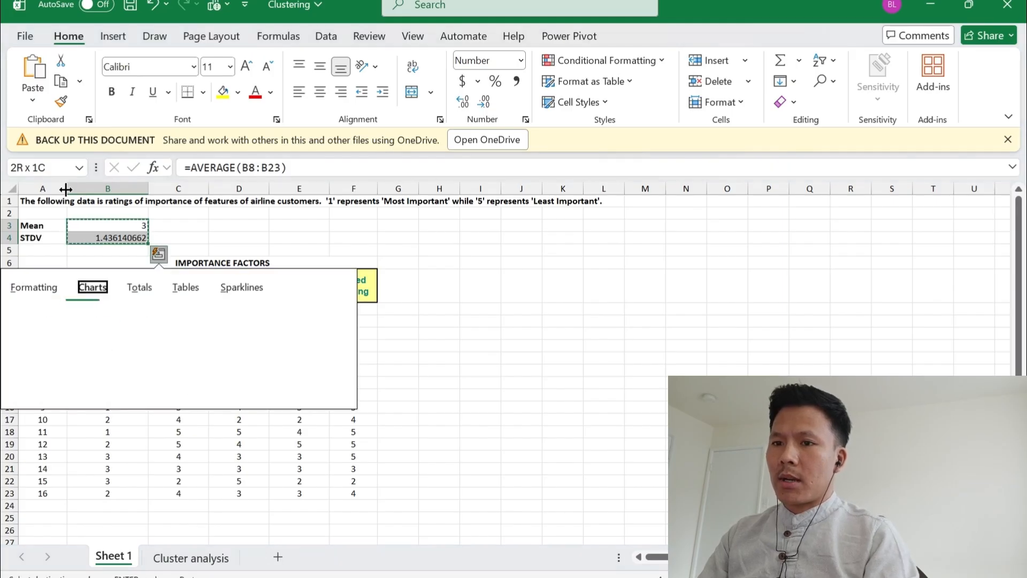
{"action": "key", "text": "Escape"}
{"action": "key", "text": "shift+Right"}
{"action": "key", "text": "shift+Right"}
{"action": "key", "text": "shift+Right"}
{"action": "key", "text": "shift+Right"}
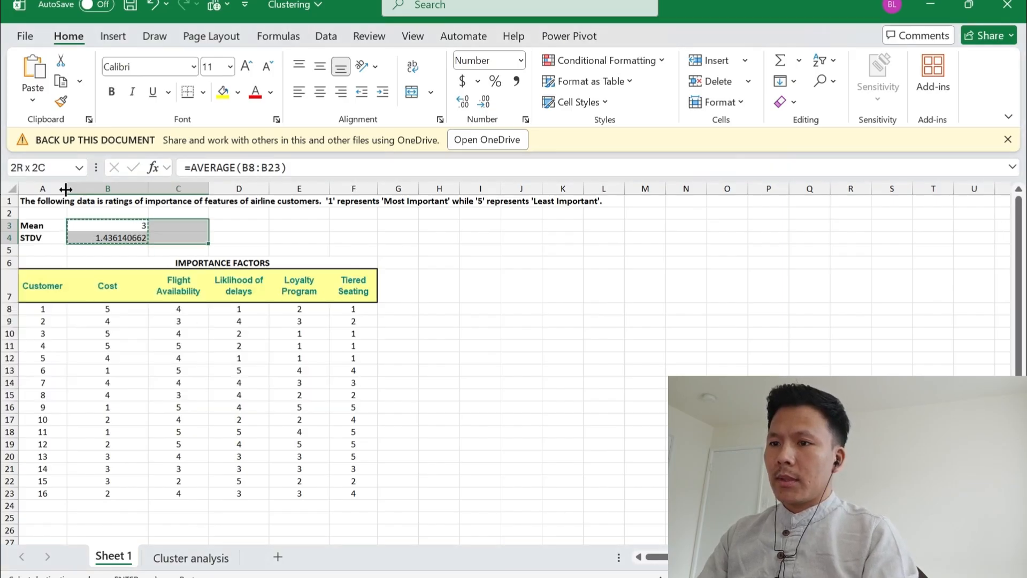
{"action": "key", "text": "ctrl+v"}
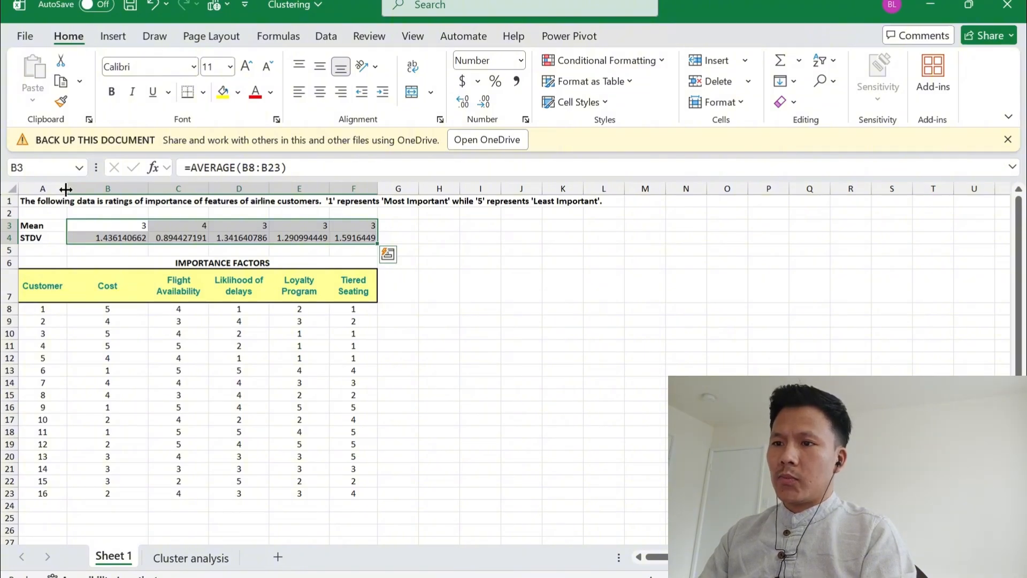
Show two more decimal places for the STDV values in B4:F4
{"action": "key", "text": "Down"}
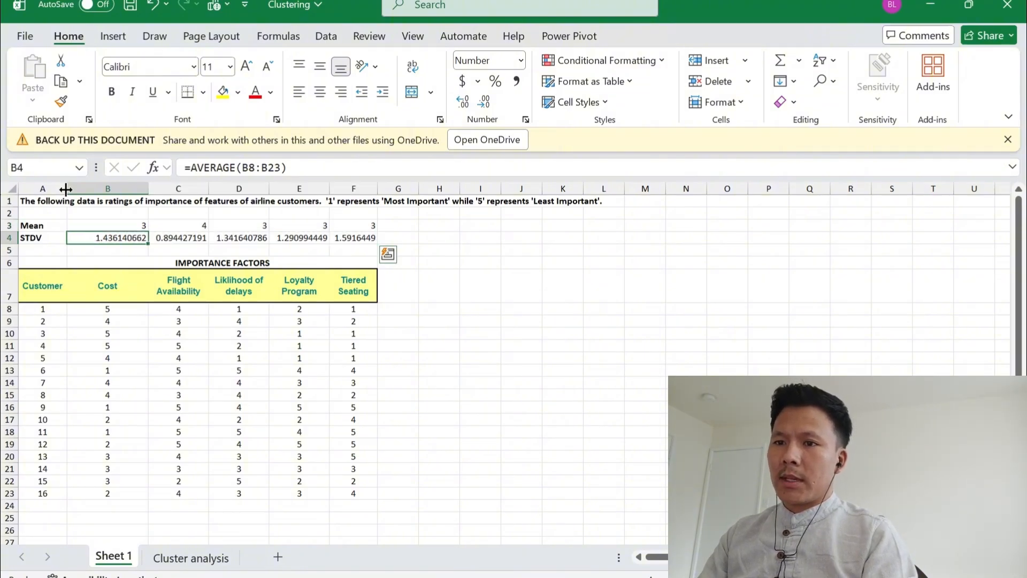
{"action": "key", "text": "shift+Right"}
{"action": "key", "text": "shift+Right"}
{"action": "key", "text": "shift+Right"}
{"action": "key", "text": "shift+Right"}
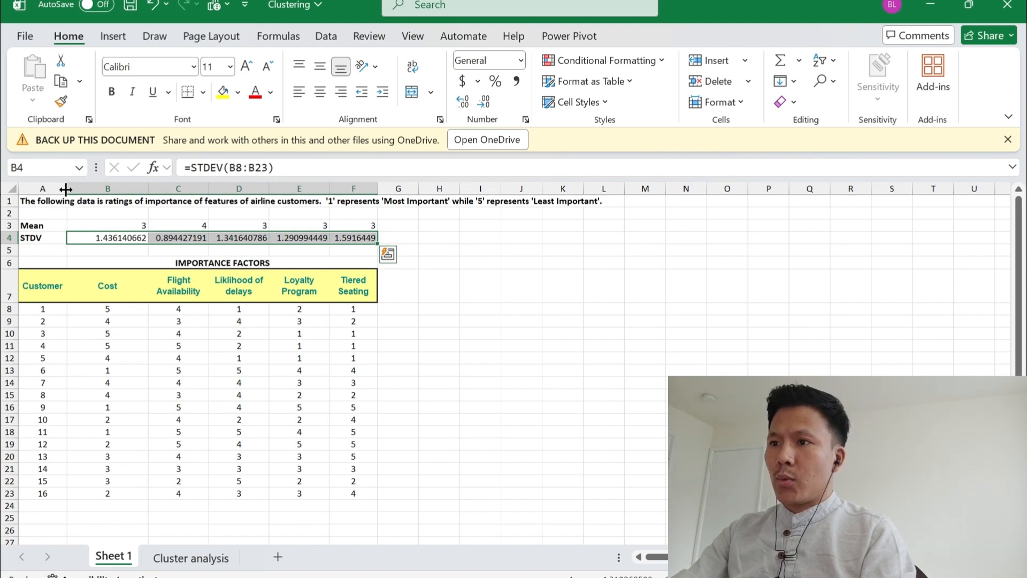
{"action": "key", "text": "alt"}
{"action": "key", "text": "h"}
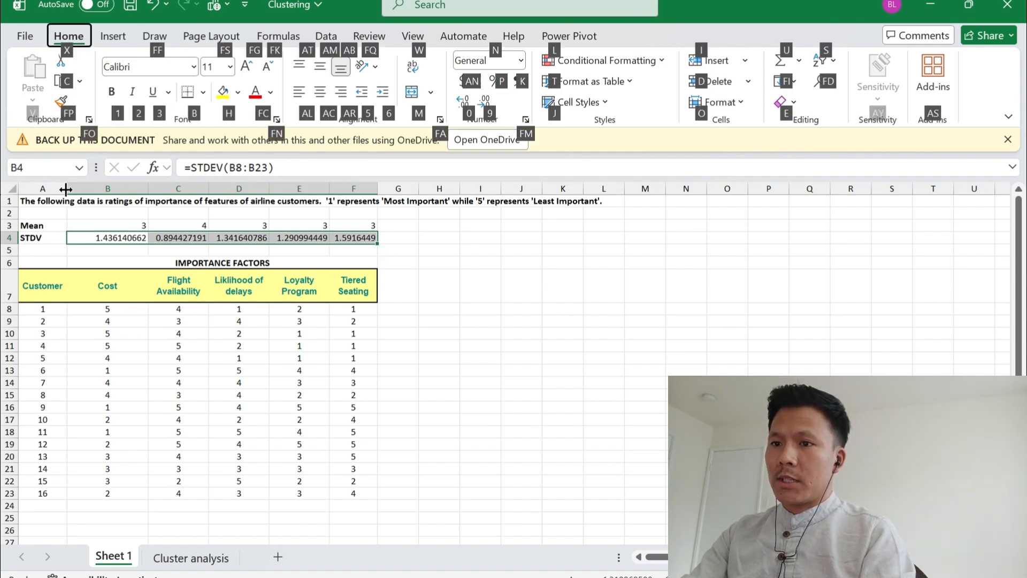
{"action": "key", "text": "0"}
{"action": "key", "text": "alt"}
{"action": "key", "text": "h"}
{"action": "key", "text": "0"}
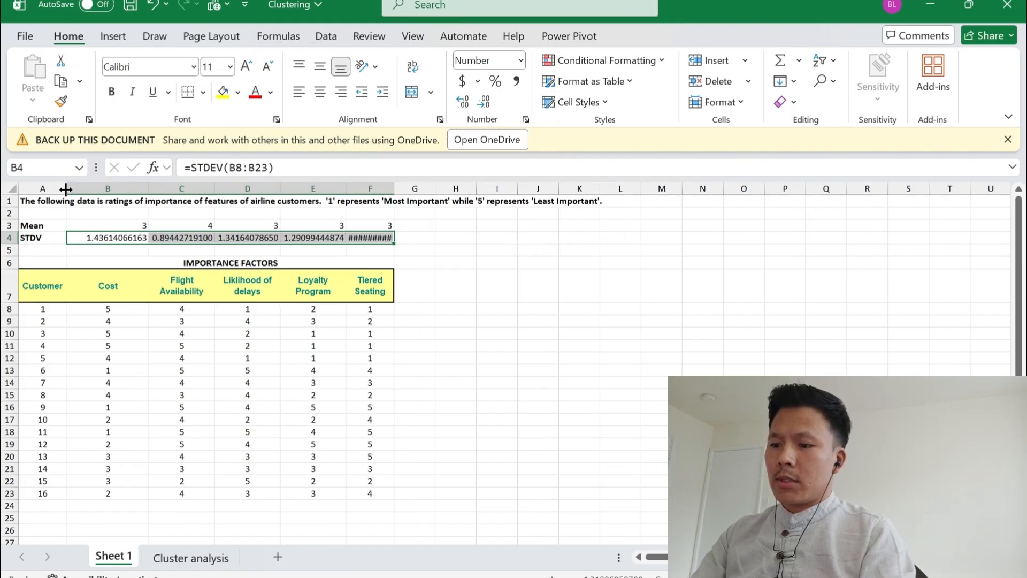
Reduce the STDV values in B4:F4 to four decimal places
{"action": "key", "text": "alt"}
{"action": "key", "text": "h"}
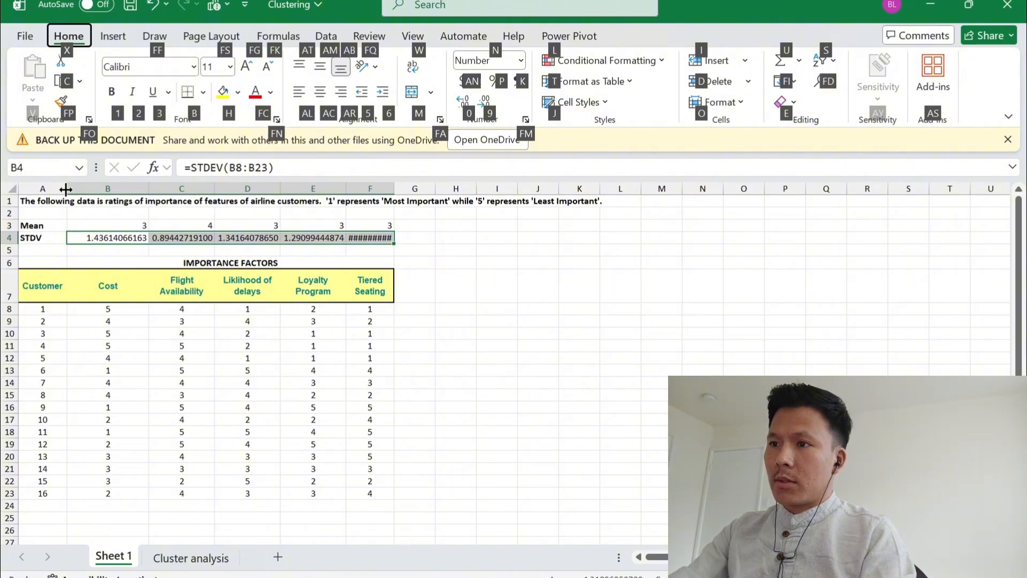
{"action": "key", "text": "9"}
{"action": "key", "text": "alt"}
{"action": "key", "text": "h"}
{"action": "key", "text": "9"}
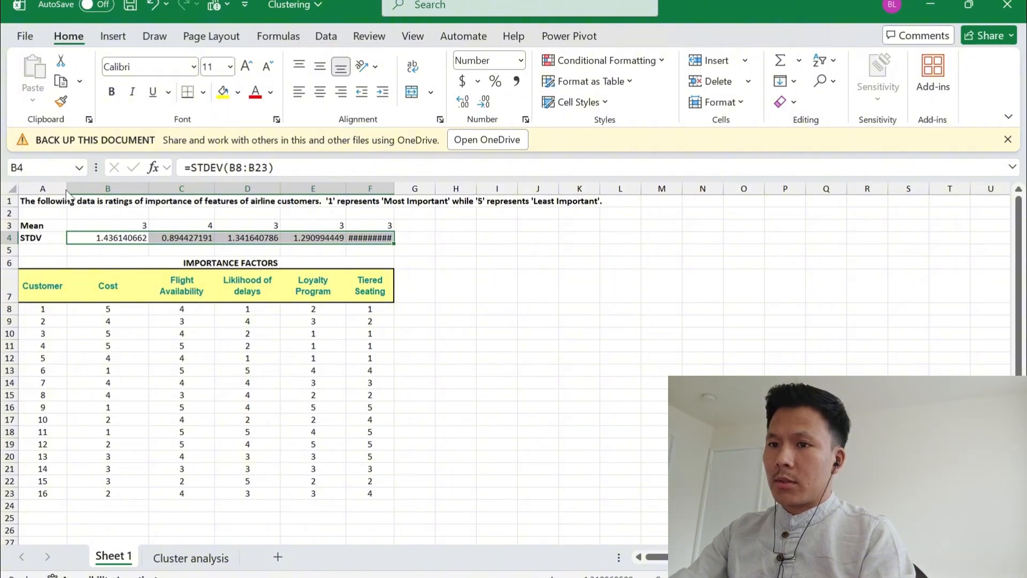
{"action": "key", "text": "alt"}
{"action": "key", "text": "h"}
{"action": "key", "text": "9"}
{"action": "key", "text": "alt+h"}
{"action": "key", "text": "9"}
{"action": "key", "text": "alt+h"}
{"action": "key", "text": "9"}
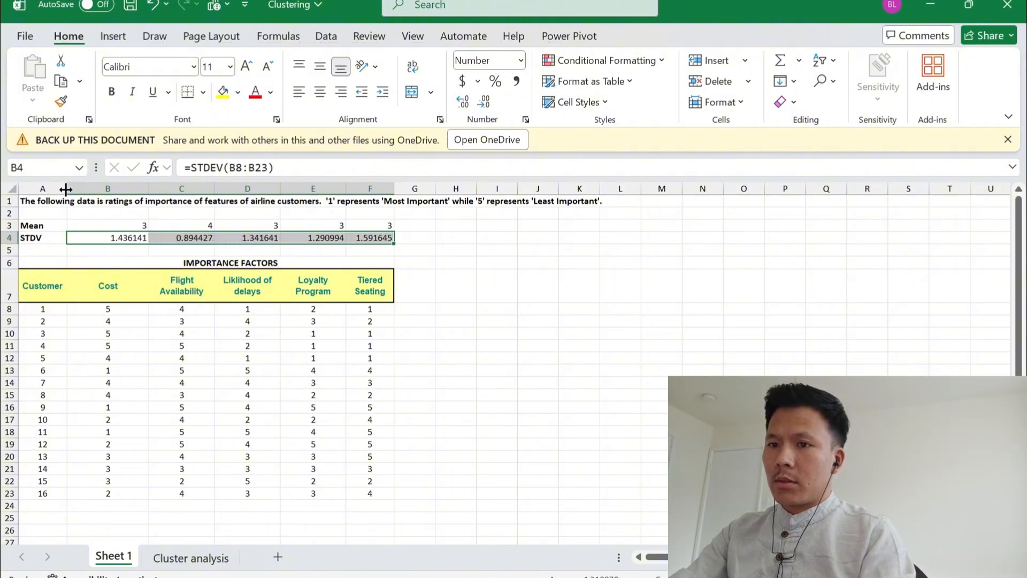
{"action": "key", "text": "alt"}
{"action": "key", "text": "h"}
{"action": "key", "text": "9"}
{"action": "key", "text": "alt"}
{"action": "key", "text": "h"}
{"action": "key", "text": "9"}
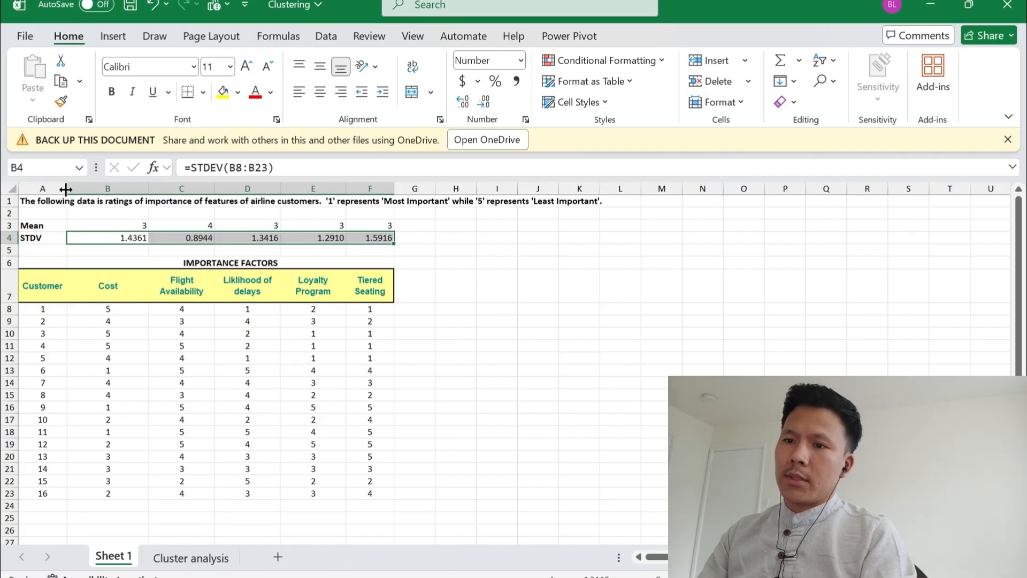
Apply all borders to the Mean and STDV block A3:F4
{"action": "key", "text": "Right"}
{"action": "key", "text": "Left"}
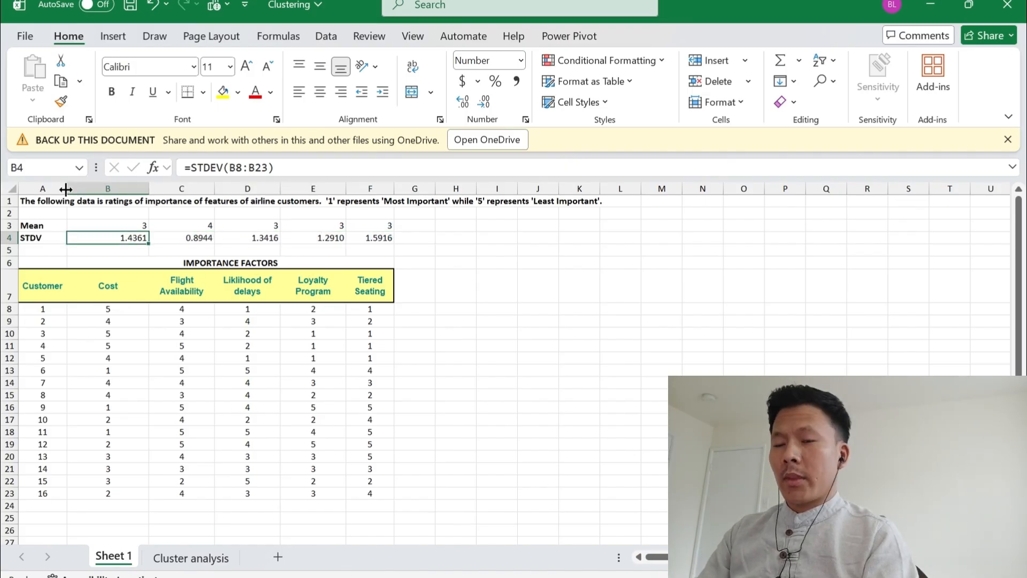
{"action": "key", "text": "Up"}
{"action": "key", "text": "Left"}
{"action": "key", "text": "shift+Down"}
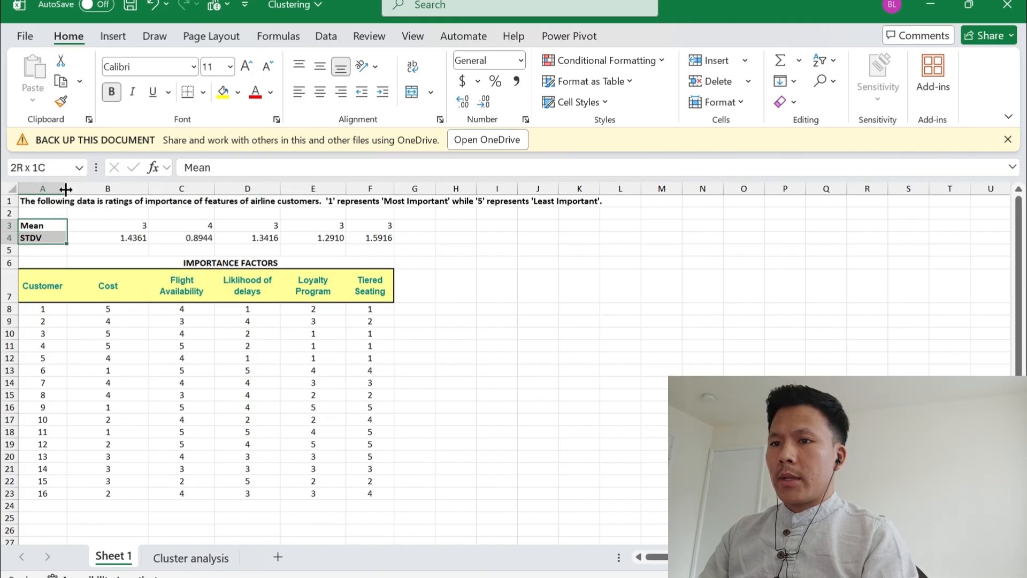
{"action": "key", "text": "shift+Right"}
{"action": "key", "text": "shift+Right"}
{"action": "key", "text": "shift+Right"}
{"action": "key", "text": "shift+Right"}
{"action": "key", "text": "shift+Right"}
{"action": "key", "text": "alt"}
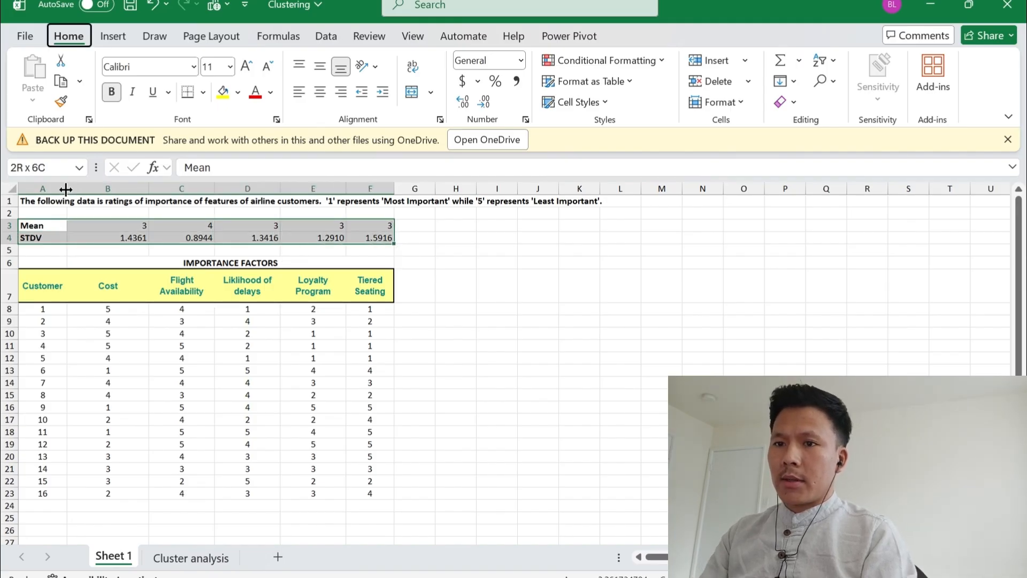
{"action": "key", "text": "h"}
{"action": "key", "text": "b"}
{"action": "key", "text": "a"}
{"action": "key", "text": "Down"}
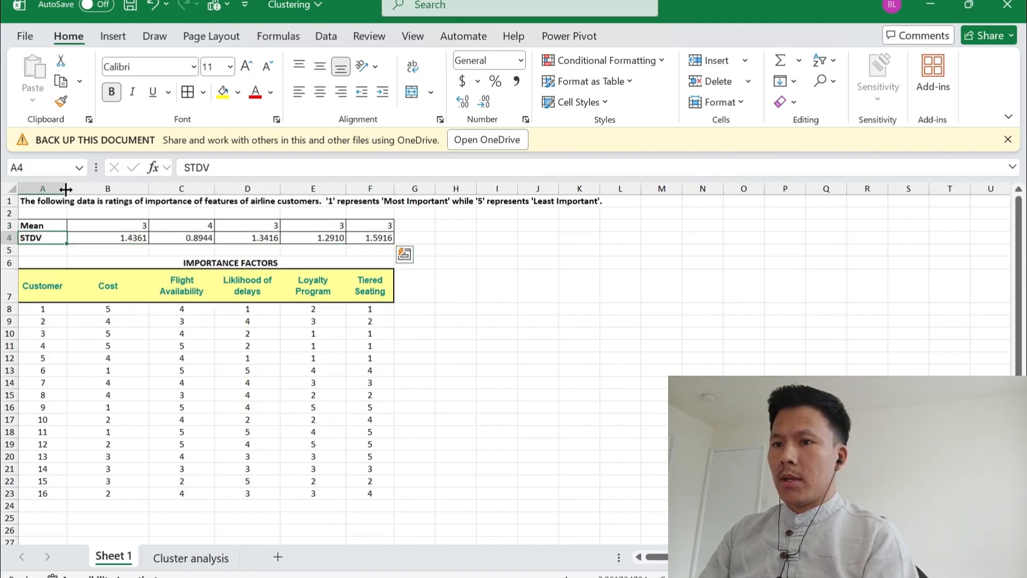
Save the workbook
{"action": "key", "text": "Right"}
{"action": "key", "text": "ctrl+s"}
{"action": "key", "text": "Left"}
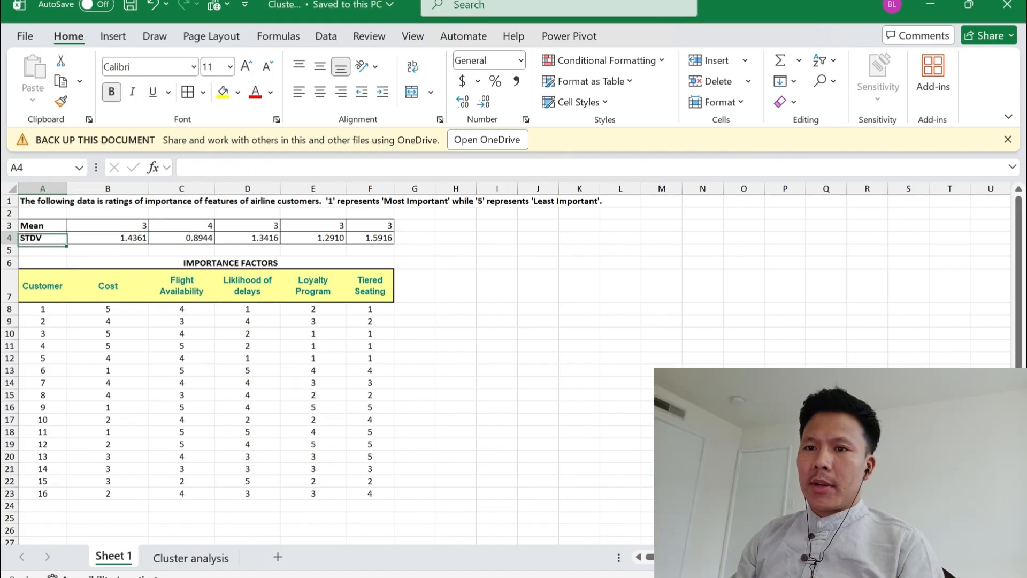
{"action": "key", "text": "Up"}
{"action": "key", "text": "Down"}
{"action": "key", "text": "Down"}
{"action": "key", "text": "Down"}
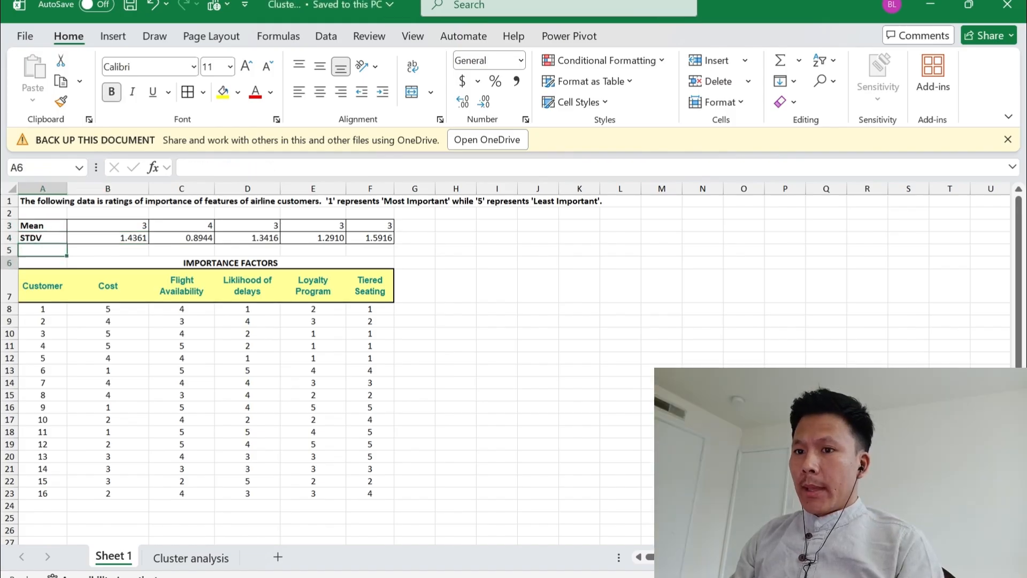
{"action": "key", "text": "Down"}
{"action": "key", "text": "Down"}
{"action": "key", "text": "Up"}
{"action": "key", "text": "Right"}
{"action": "key", "text": "Right"}
{"action": "key", "text": "Right"}
{"action": "key", "text": "Right"}
{"action": "key", "text": "Right"}
{"action": "key", "text": "Right"}
{"action": "key", "text": "Right"}
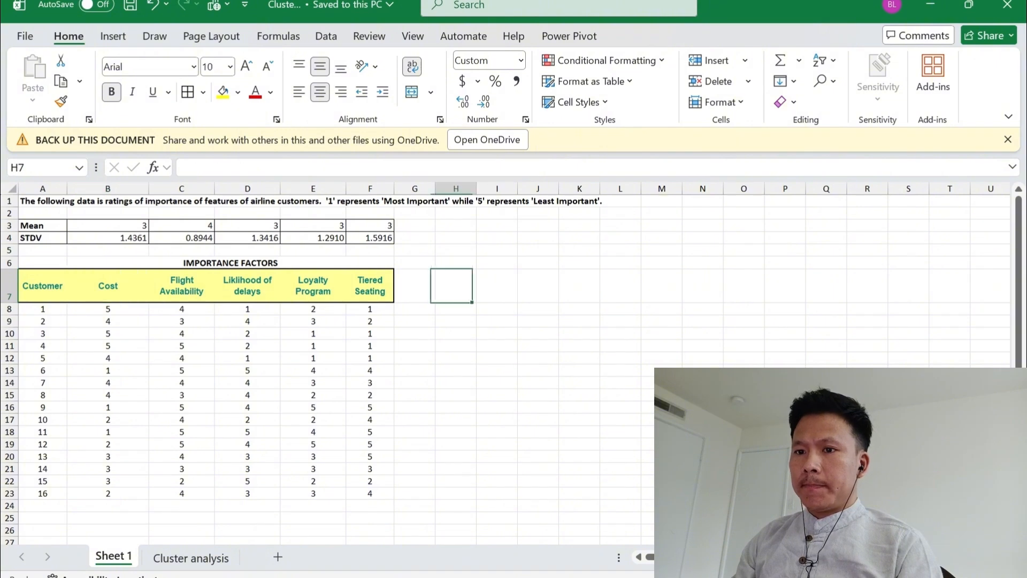
{"action": "key", "text": "Left"}
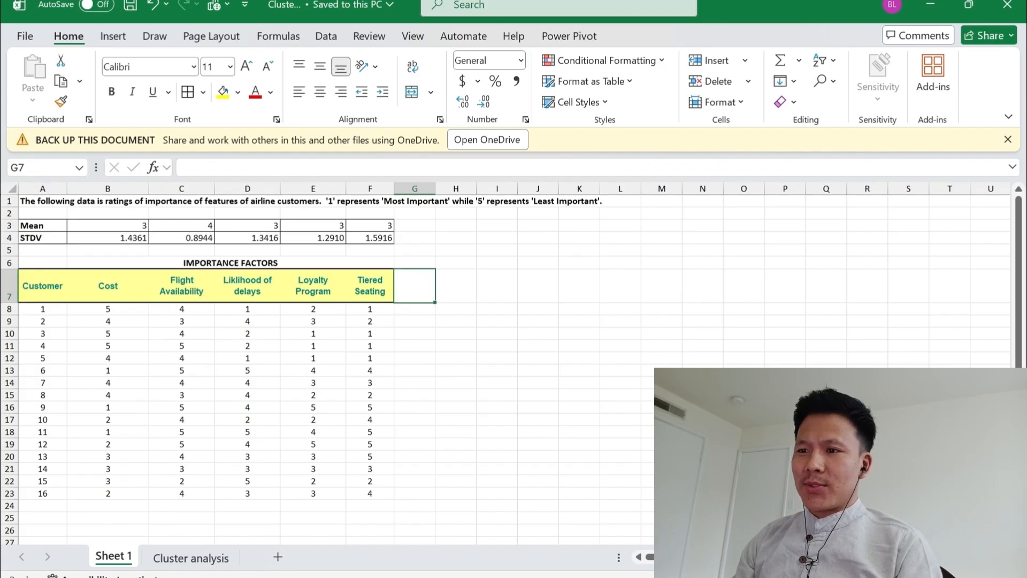
{"action": "key", "text": "Right"}
{"action": "key", "text": "Left"}
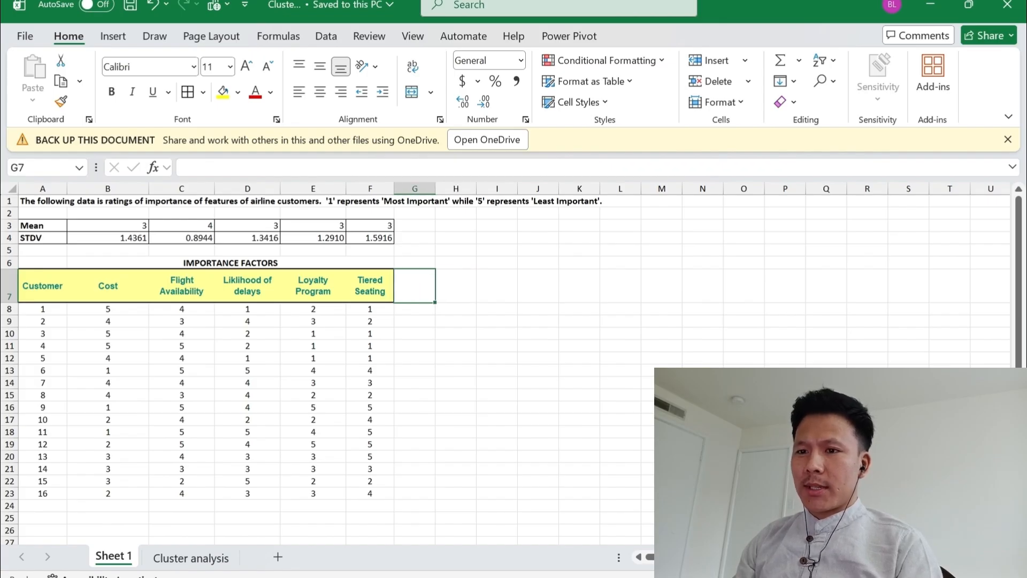
{"action": "key", "text": "Right"}
{"action": "key", "text": "Left"}
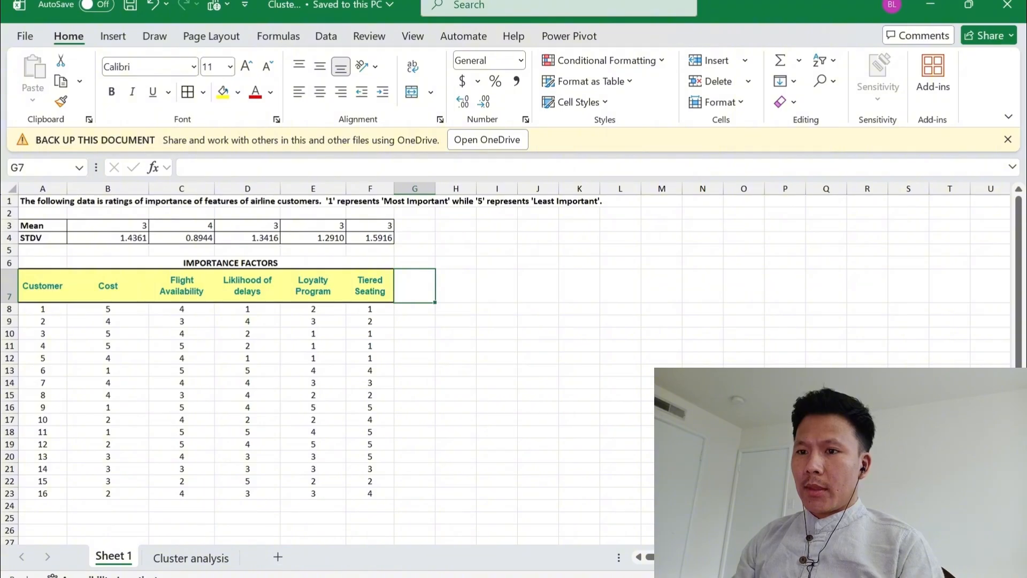
Copy the five factor headings in B7:F7, from Cost to Tiered Seating, into G7:K7
{"action": "key", "text": "Left"}
{"action": "key", "text": "Left"}
{"action": "key", "text": "Left"}
{"action": "key", "text": "Left"}
{"action": "key", "text": "Left"}
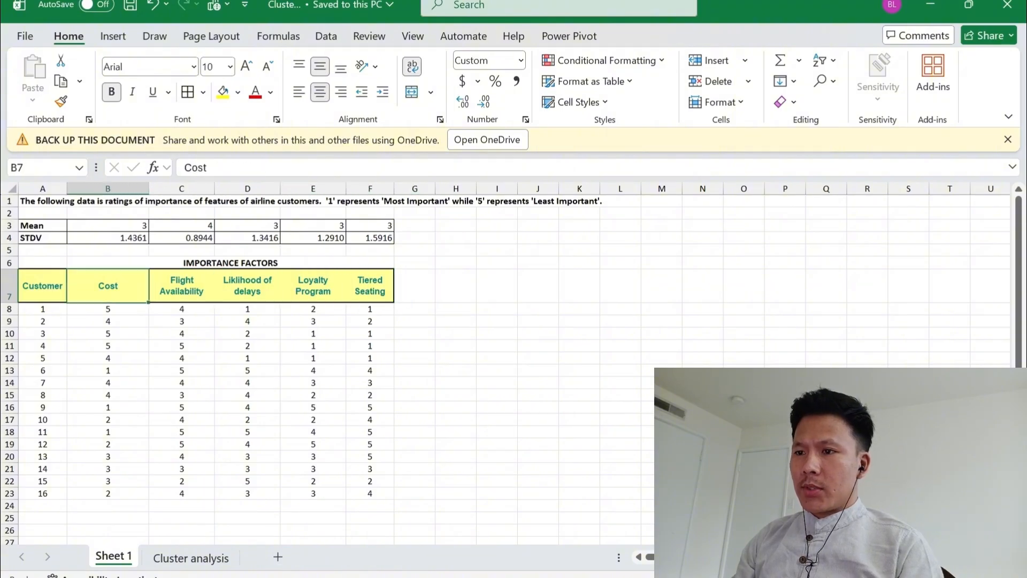
{"action": "key", "text": "shift+Right"}
{"action": "key", "text": "shift+Right"}
{"action": "key", "text": "shift+Right"}
{"action": "key", "text": "shift+Right"}
{"action": "key", "text": "ctrl+c"}
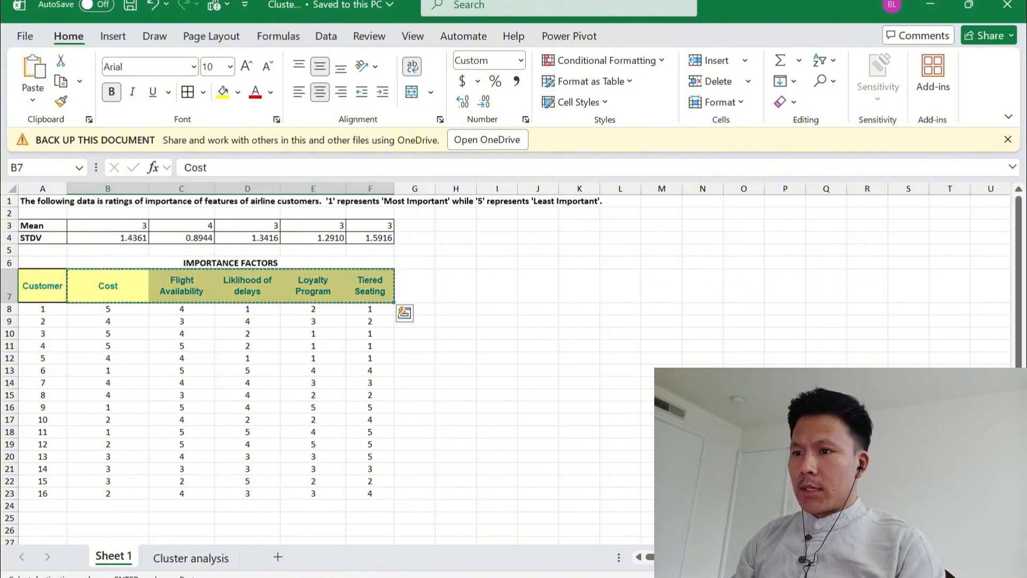
{"action": "key", "text": "Right"}
{"action": "key", "text": "Right"}
{"action": "key", "text": "Right"}
{"action": "key", "text": "Right"}
{"action": "key", "text": "Right"}
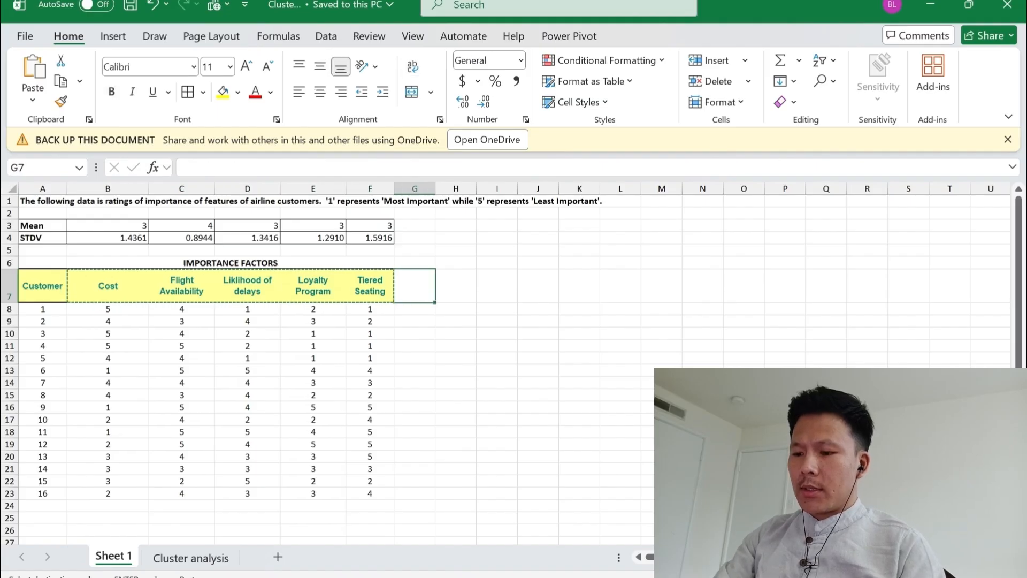
{"action": "key", "text": "ctrl+v"}
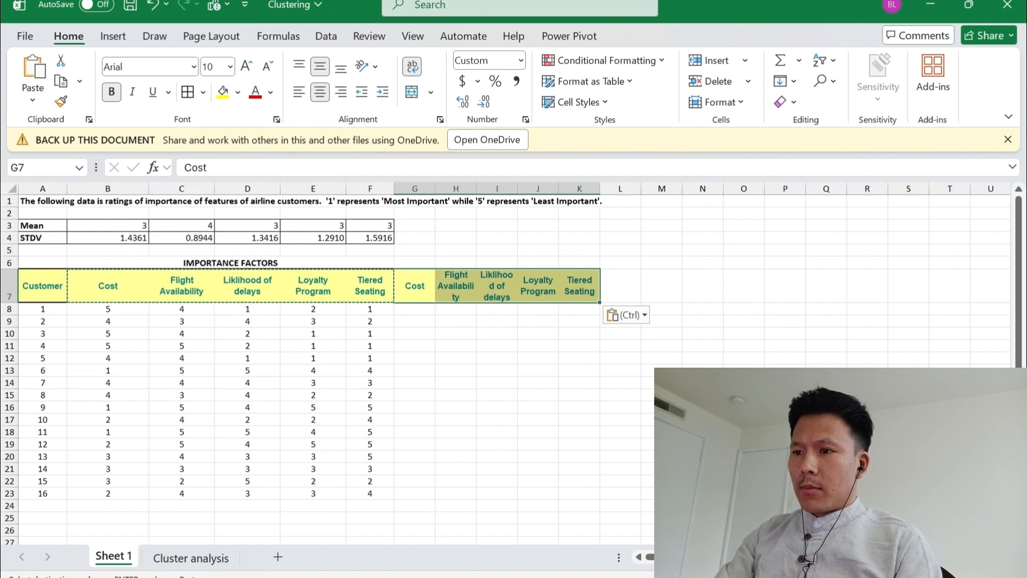
Fill the copied headings in G7:K7 with dark gray, the lightest shade under black in the theme colors
{"action": "key", "text": "alt"}
{"action": "key", "text": "h"}
{"action": "key", "text": "h"}
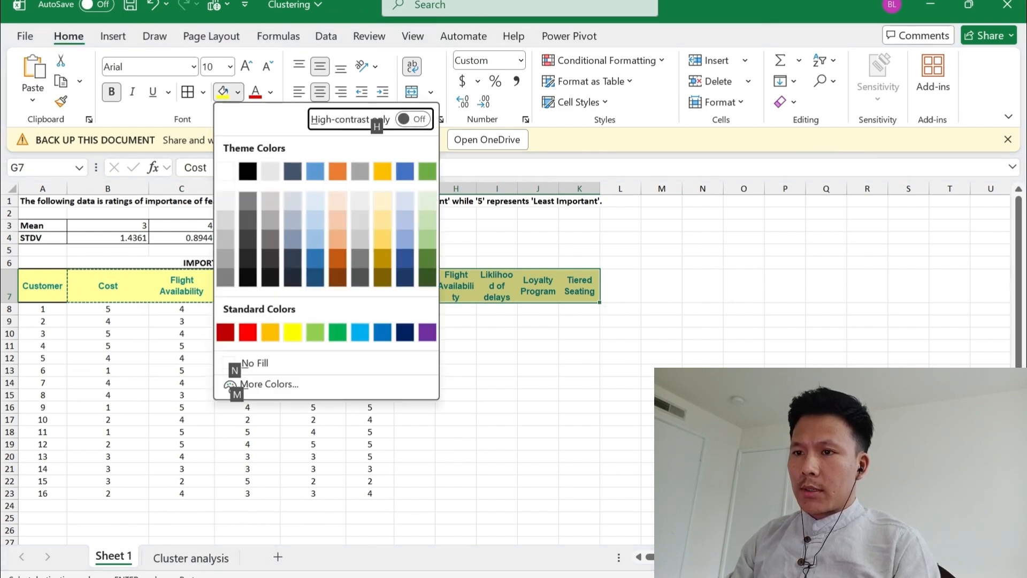
{"action": "key", "text": "Down"}
{"action": "key", "text": "Right"}
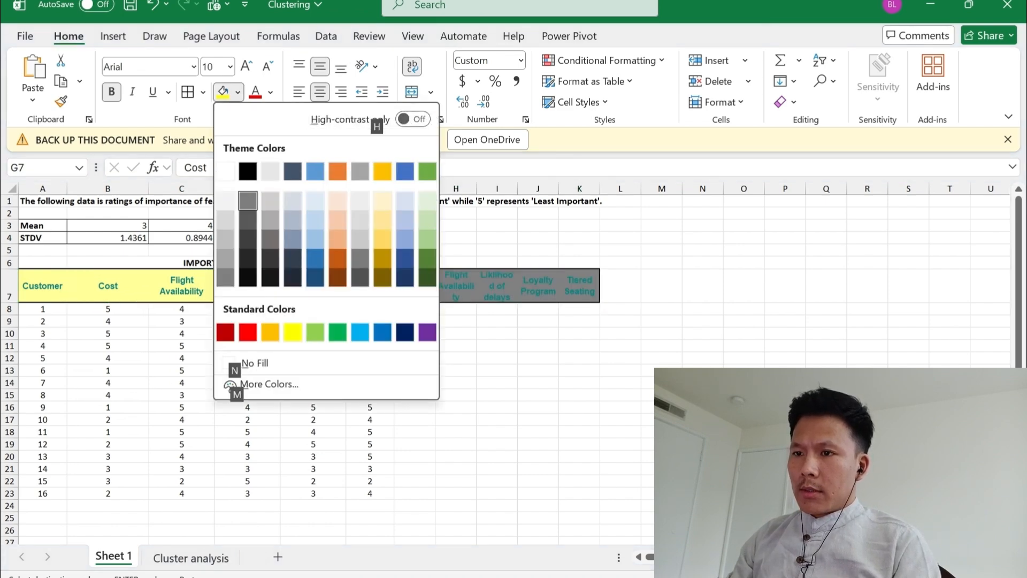
{"action": "key", "text": "Return"}
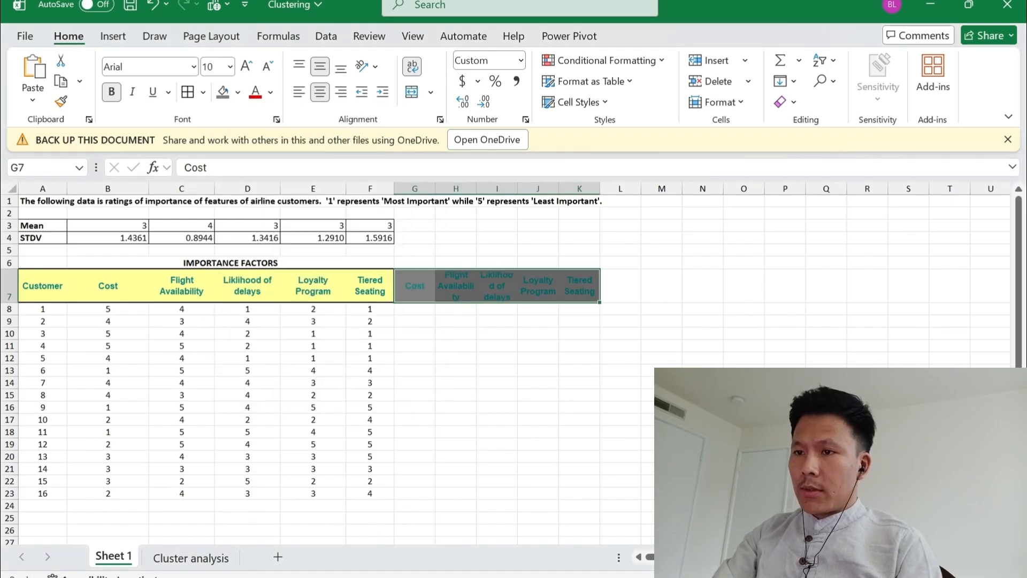
Set the font color of the copied headings in G7:K7 to black
{"action": "key", "text": "alt"}
{"action": "key", "text": "h"}
{"action": "key", "text": "f"}
{"action": "key", "text": "c"}
{"action": "key", "text": "Down"}
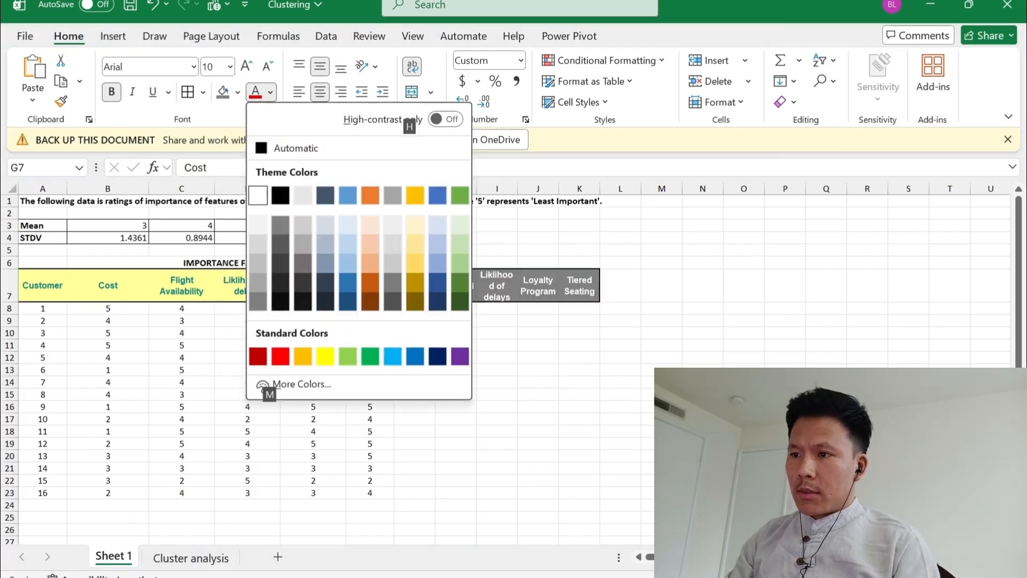
{"action": "key", "text": "Right"}
{"action": "key", "text": "Return"}
{"action": "key", "text": "Down"}
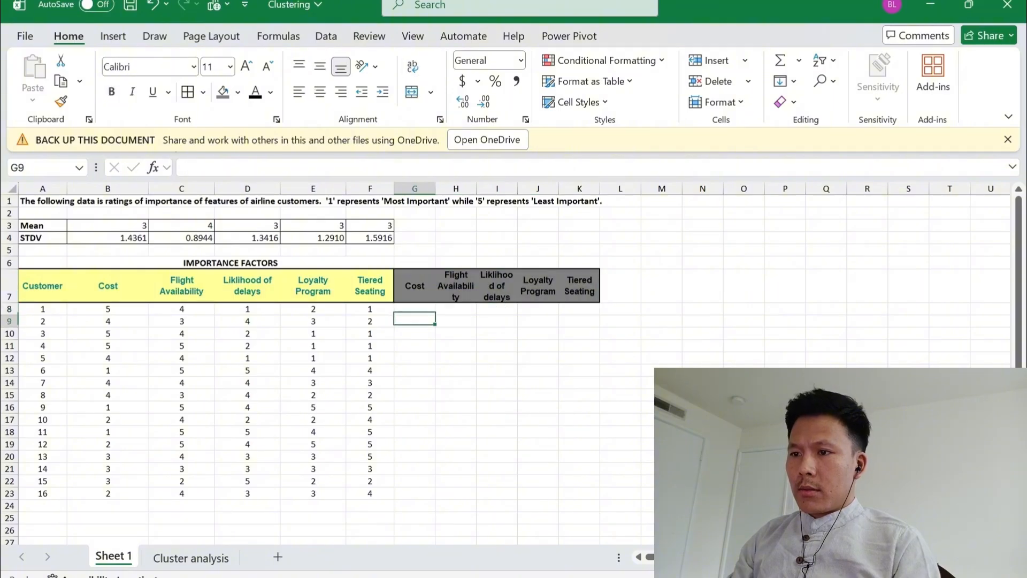
Rename the copied Cost heading in G7 as Z-Cost
{"action": "key", "text": "Up"}
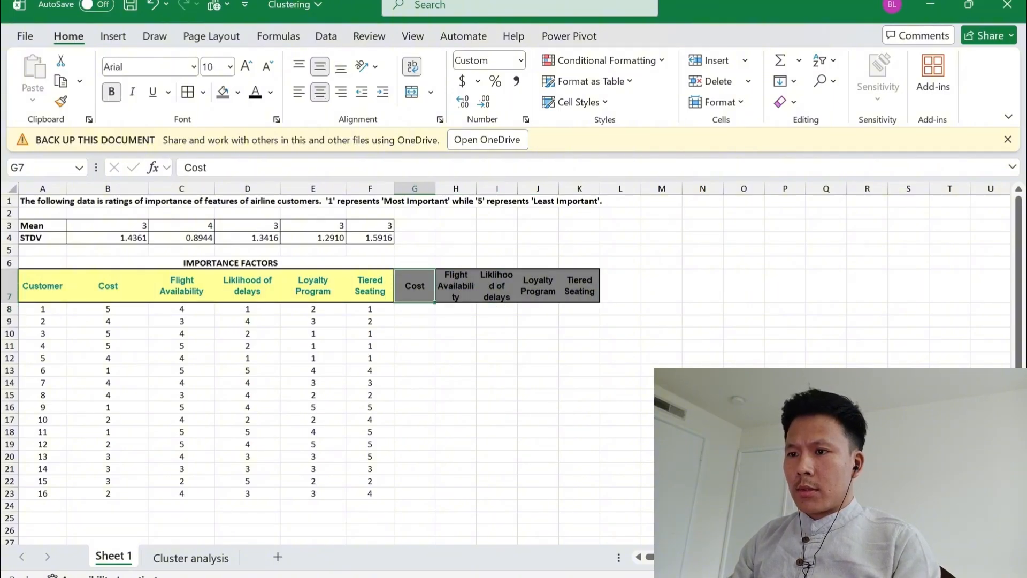
{"action": "key", "text": "F2"}
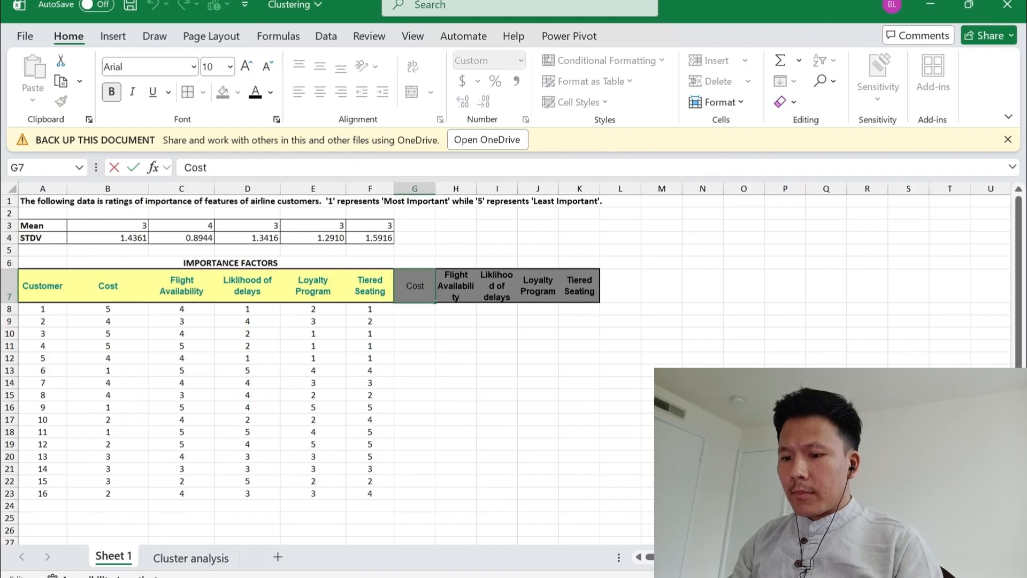
{"action": "type", "text": "Z"}
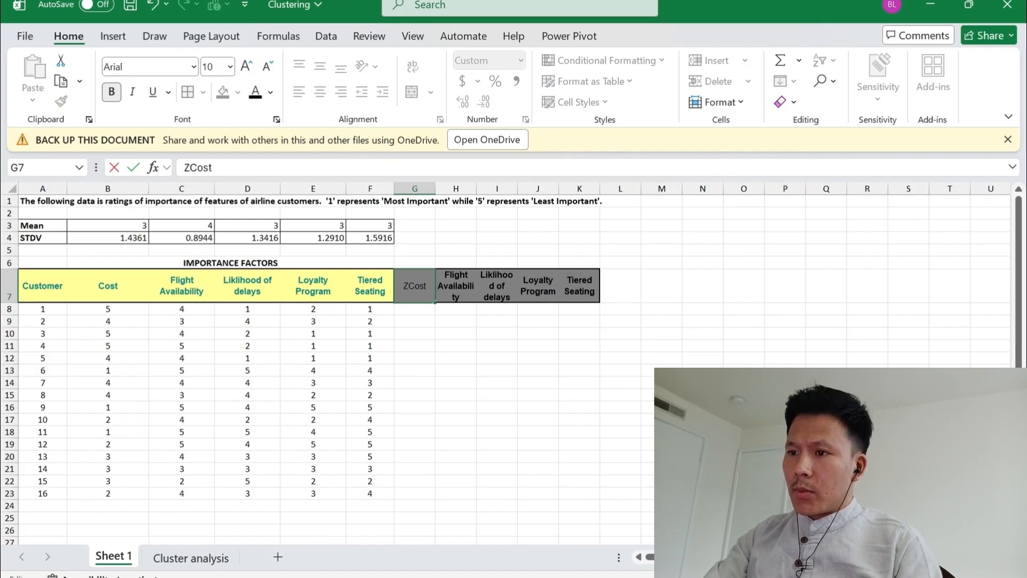
{"action": "type", "text": "-"}
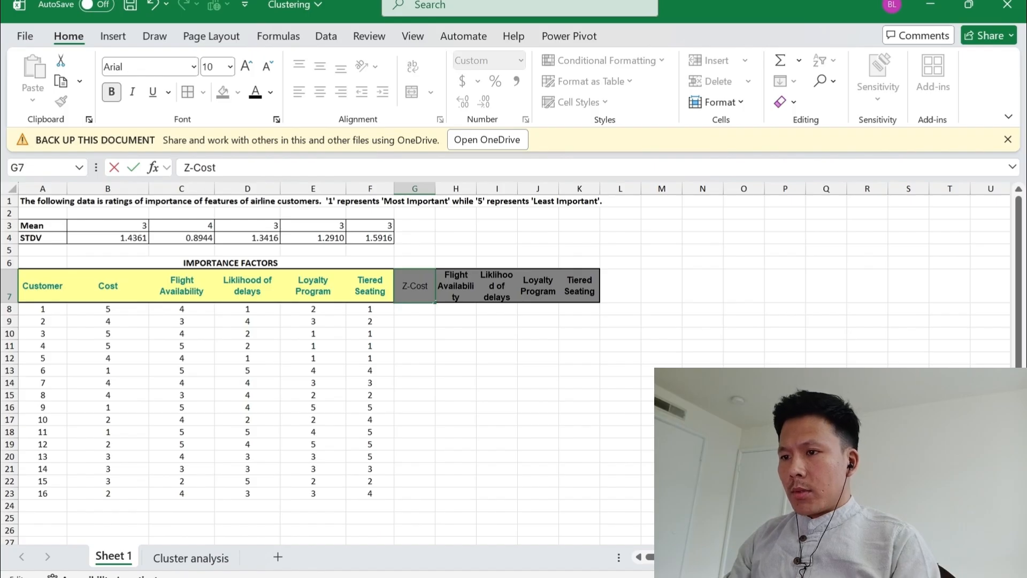
{"action": "key", "text": "Return"}
Prefix the Flight Availability heading in H7 with Z- so it reads Z-Flight Availability
{"action": "key", "text": "Up"}
{"action": "key", "text": "Right"}
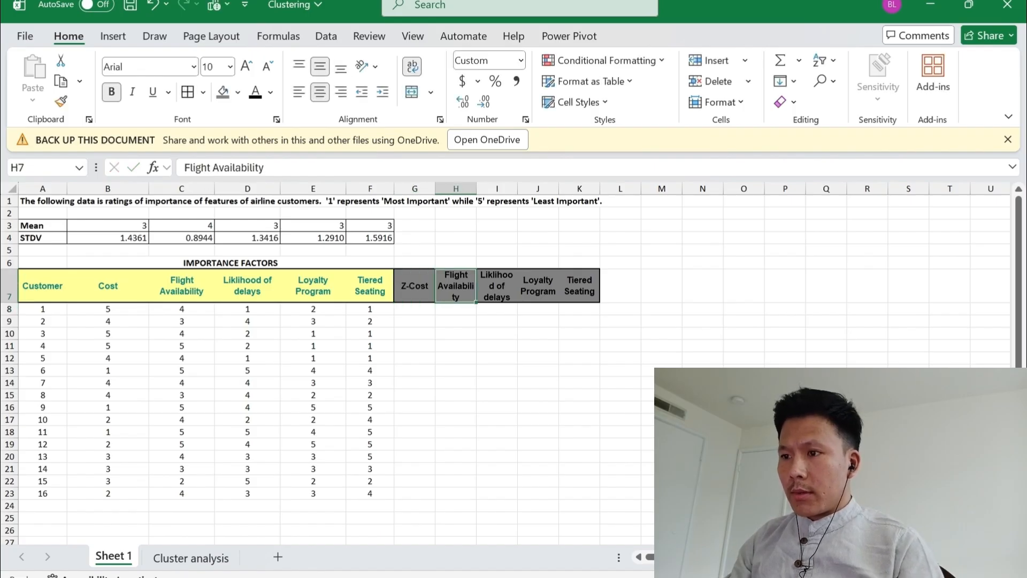
{"action": "key", "text": "F2"}
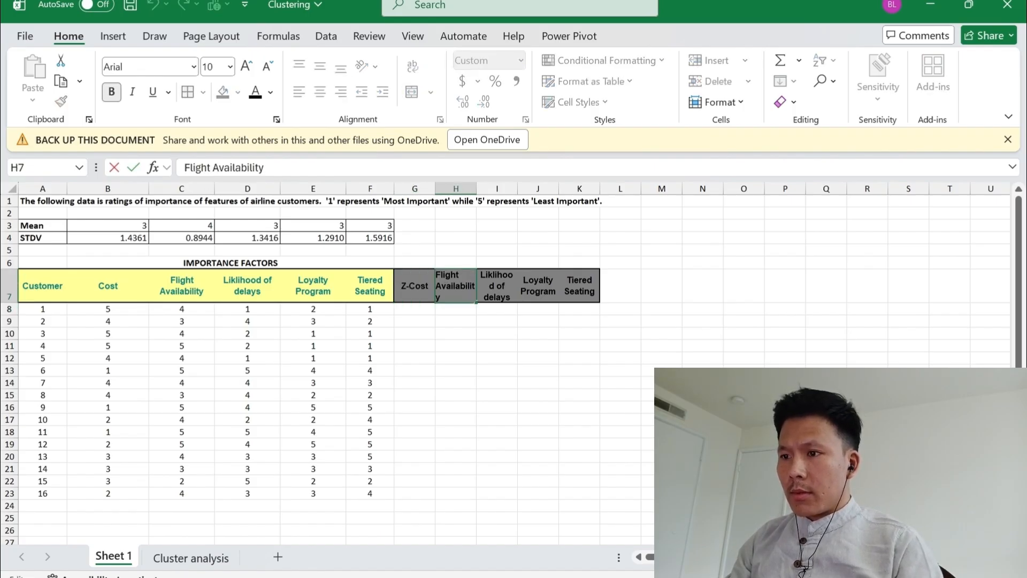
{"action": "type", "text": "Z"}
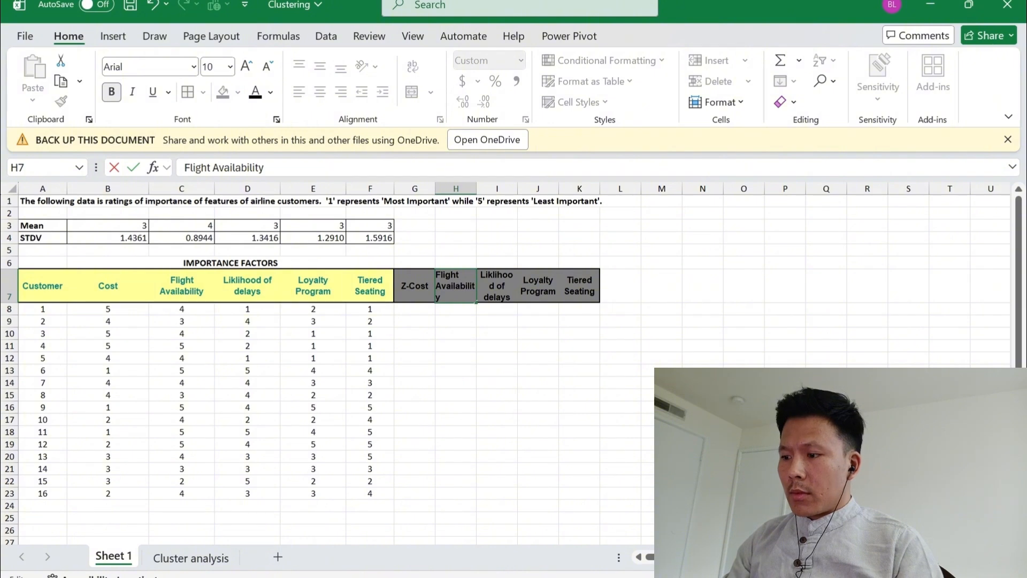
{"action": "type", "text": "Z-"}
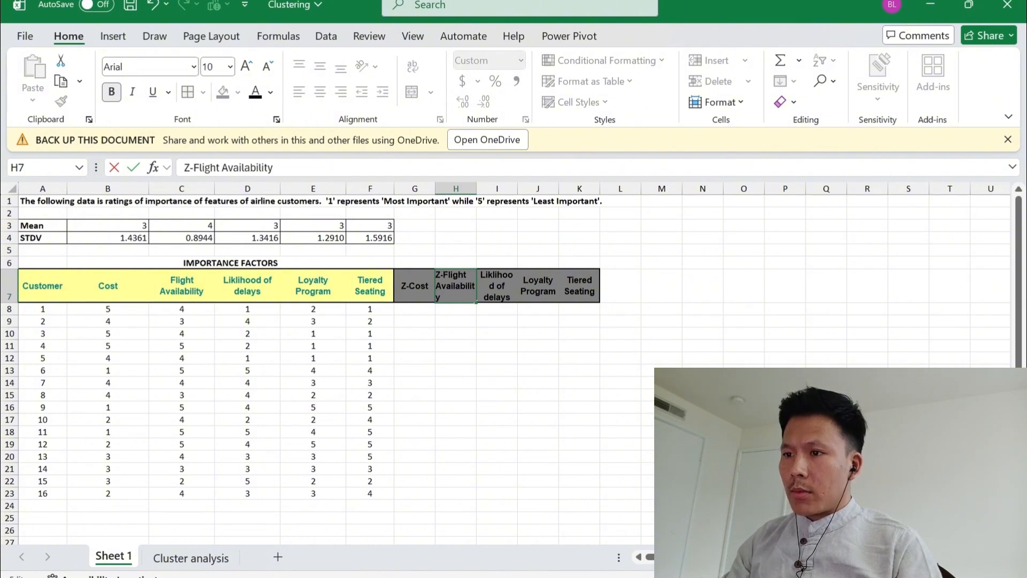
{"action": "key", "text": "Return"}
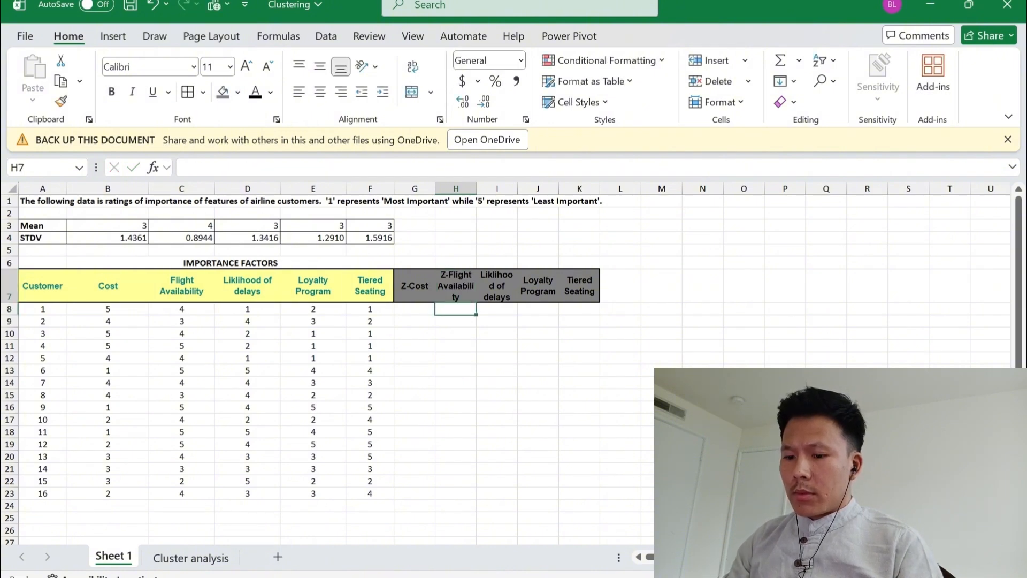
Prefix the heading in I7 with Z- so it reads Z-Liklihood of delays
{"action": "key", "text": "Up"}
{"action": "key", "text": "Right"}
{"action": "key", "text": "F2"}
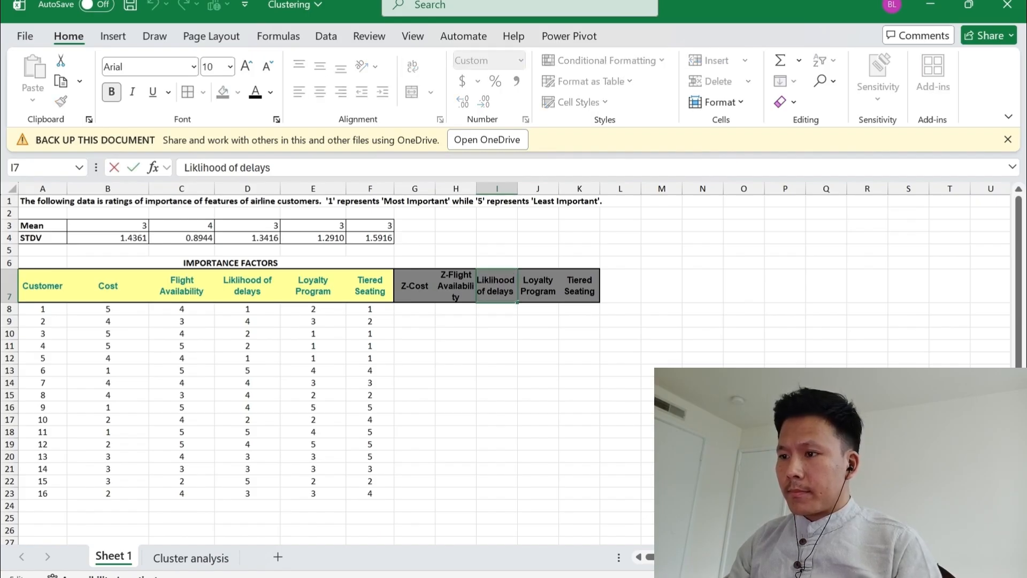
{"action": "type", "text": "Z-"}
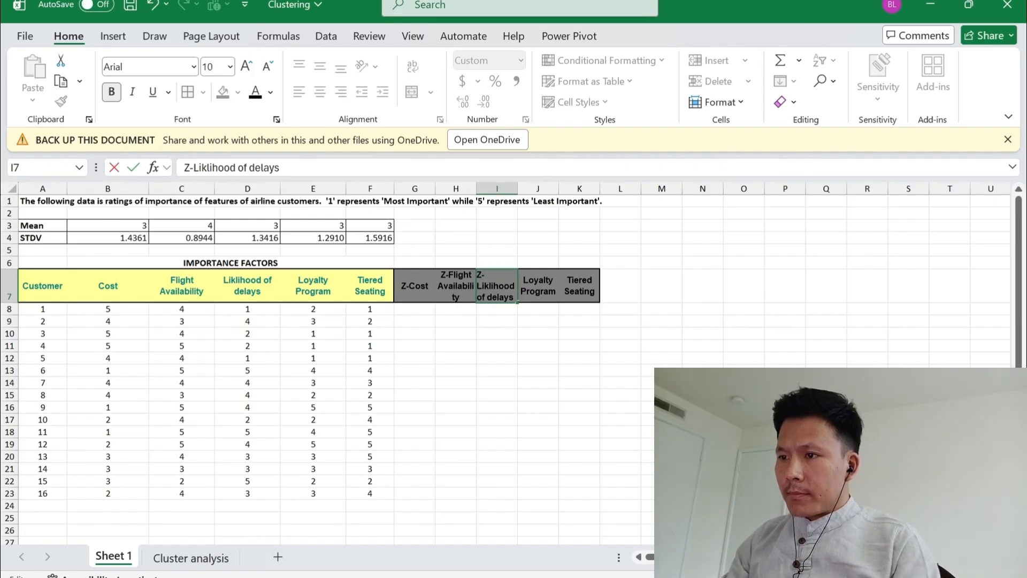
{"action": "key", "text": "Return"}
Prefix the Loyalty Program heading in J7 with Z- so it reads Z-Loyalty Program
{"action": "key", "text": "Up"}
{"action": "key", "text": "Right"}
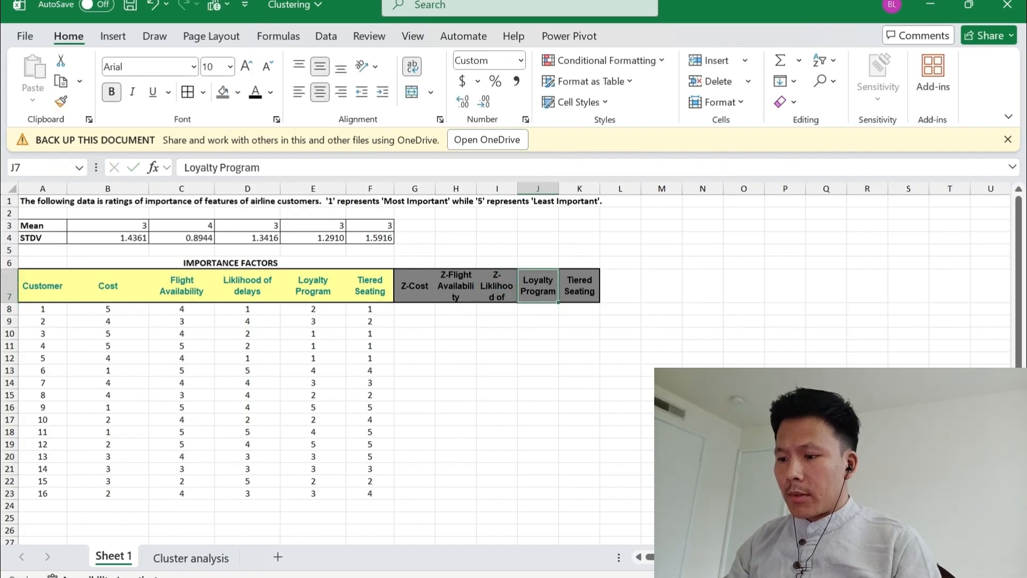
{"action": "key", "text": "F2"}
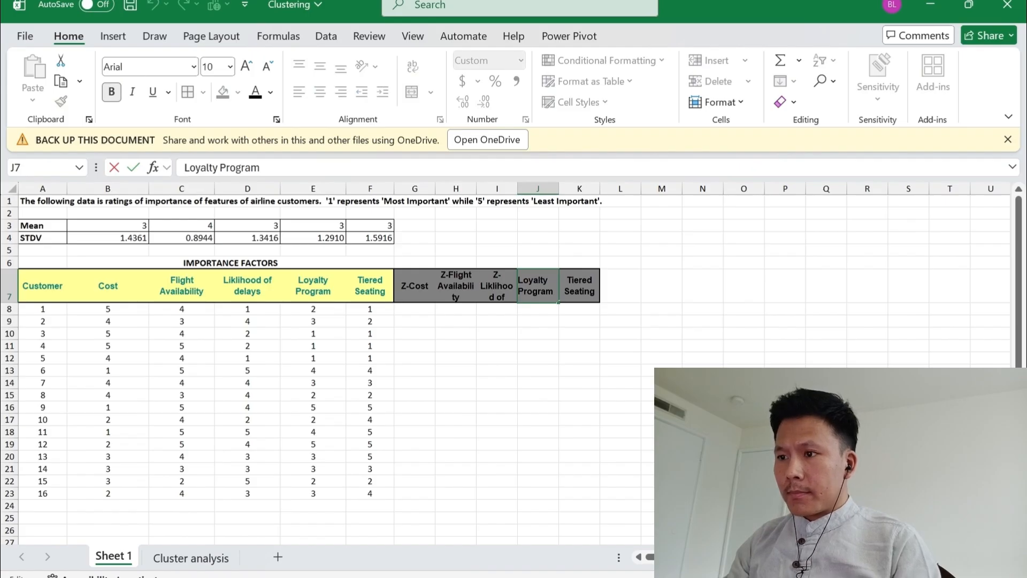
{"action": "key", "text": "Home"}
{"action": "type", "text": "Z-"}
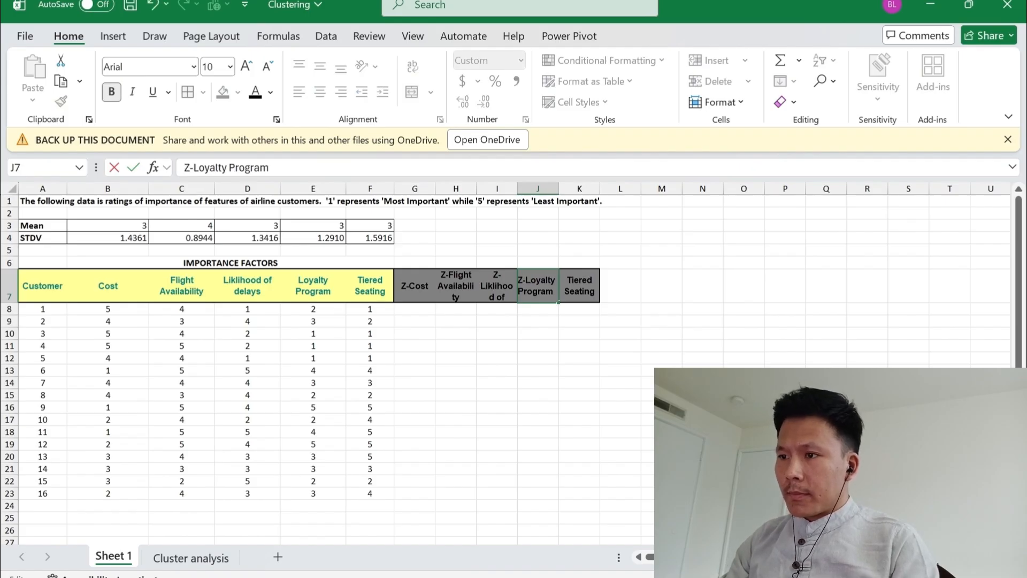
{"action": "key", "text": "Return"}
Prefix the Tiered Seating heading in K7 with Z- so it reads Z-Tiered Seating
{"action": "key", "text": "Up"}
{"action": "key", "text": "Right"}
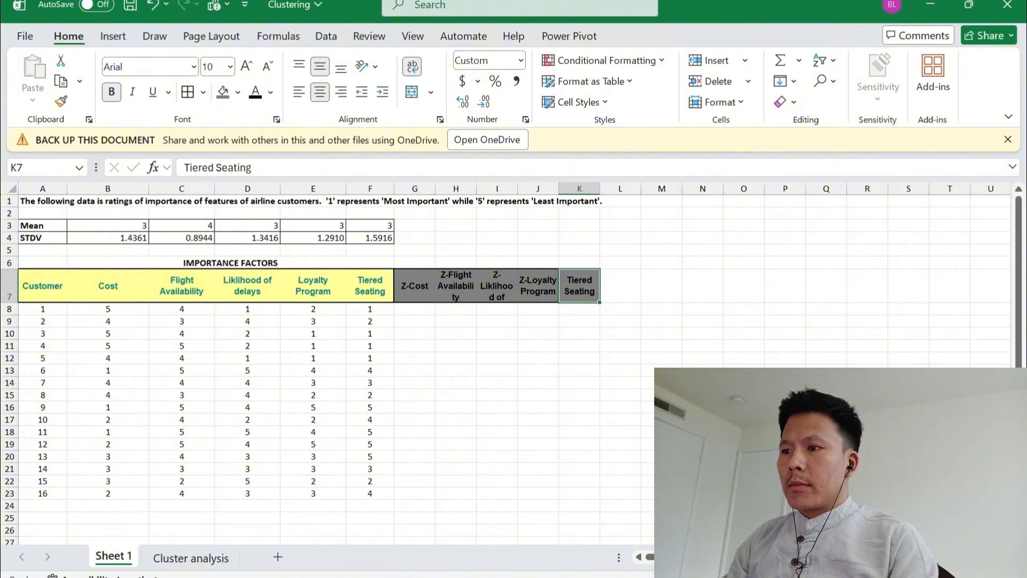
{"action": "key", "text": "F2"}
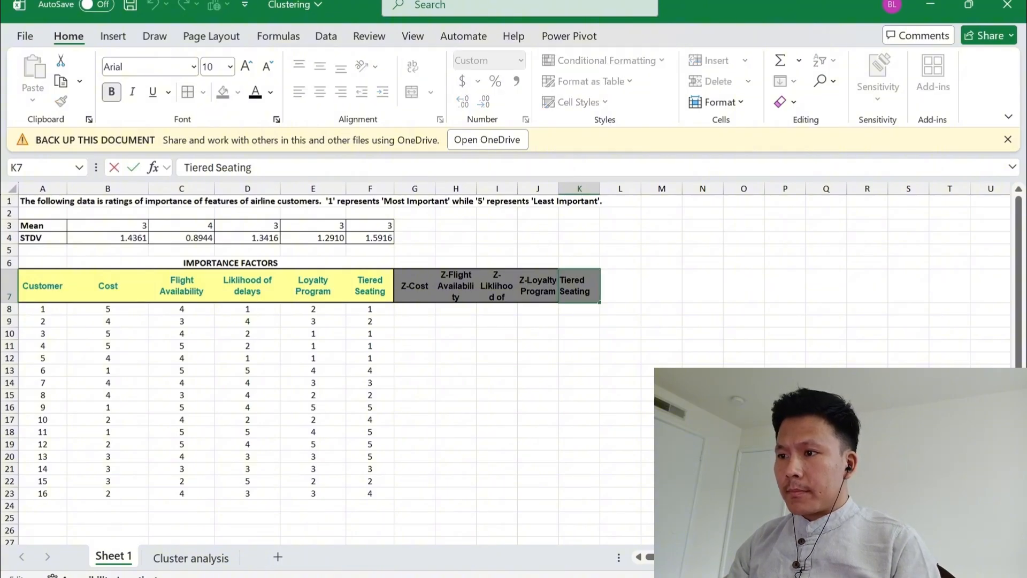
{"action": "key", "text": "Home"}
{"action": "type", "text": "Z-"}
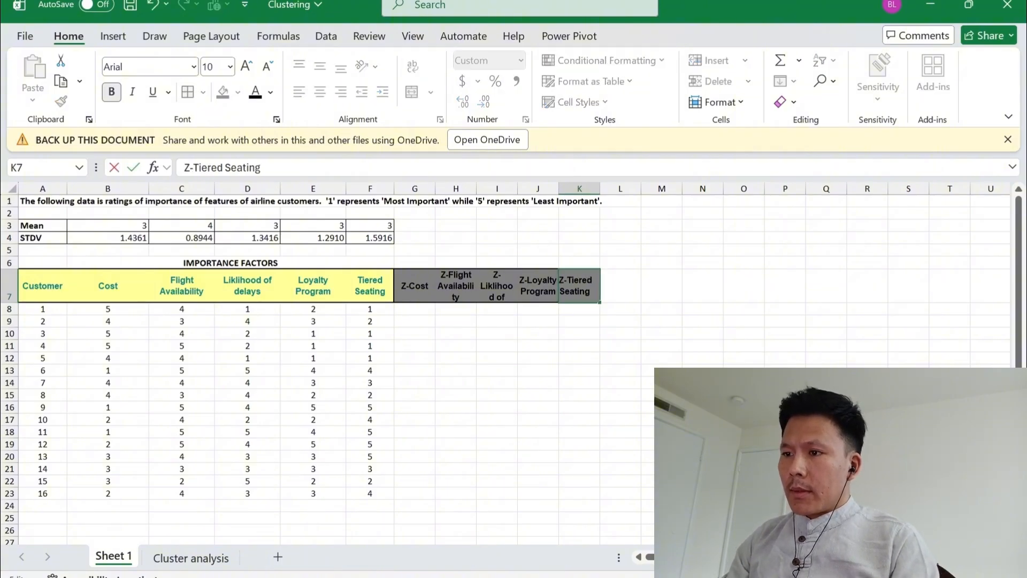
{"action": "key", "text": "Return"}
Begin a STANDARDIZE formula in G8 under Z-Cost, using the first customer's Cost rating in B8 as the x argument
{"action": "key", "text": "Up"}
{"action": "key", "text": "Left"}
{"action": "key", "text": "Left"}
{"action": "key", "text": "Left"}
{"action": "key", "text": "Left"}
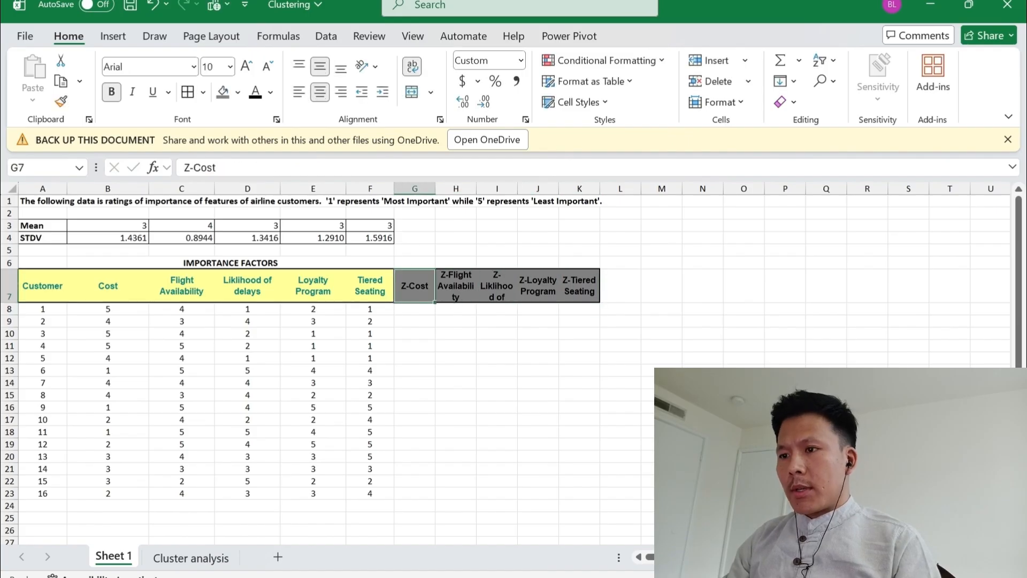
{"action": "key", "text": "Right"}
{"action": "key", "text": "Left"}
{"action": "key", "text": "Down"}
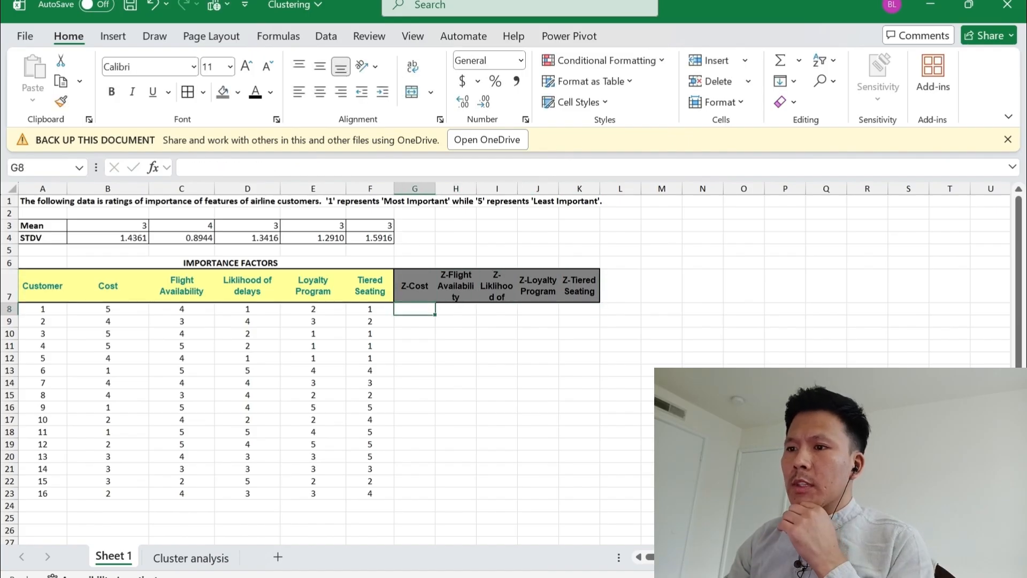
{"action": "type", "text": "="}
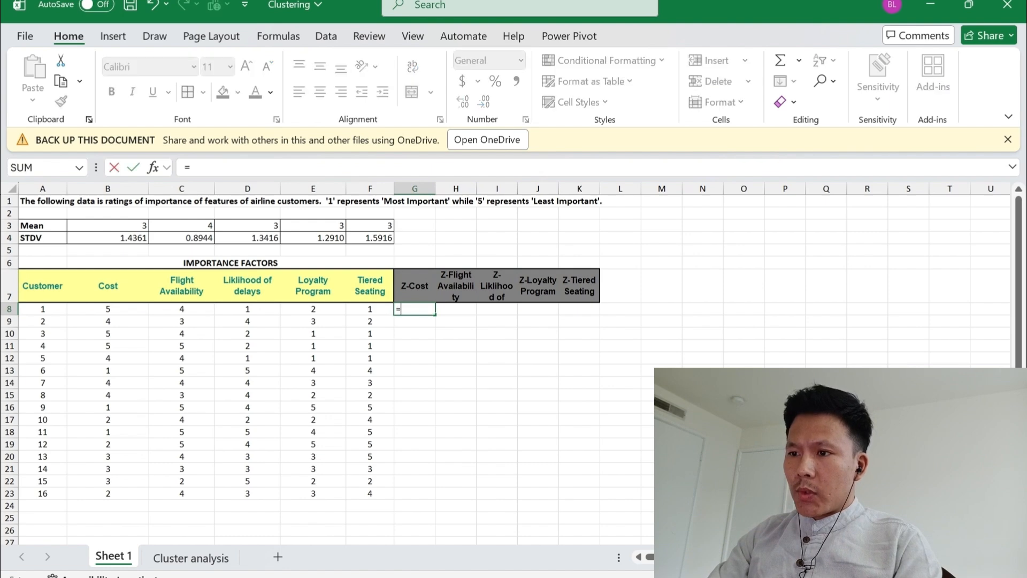
{"action": "type", "text": "sata"}
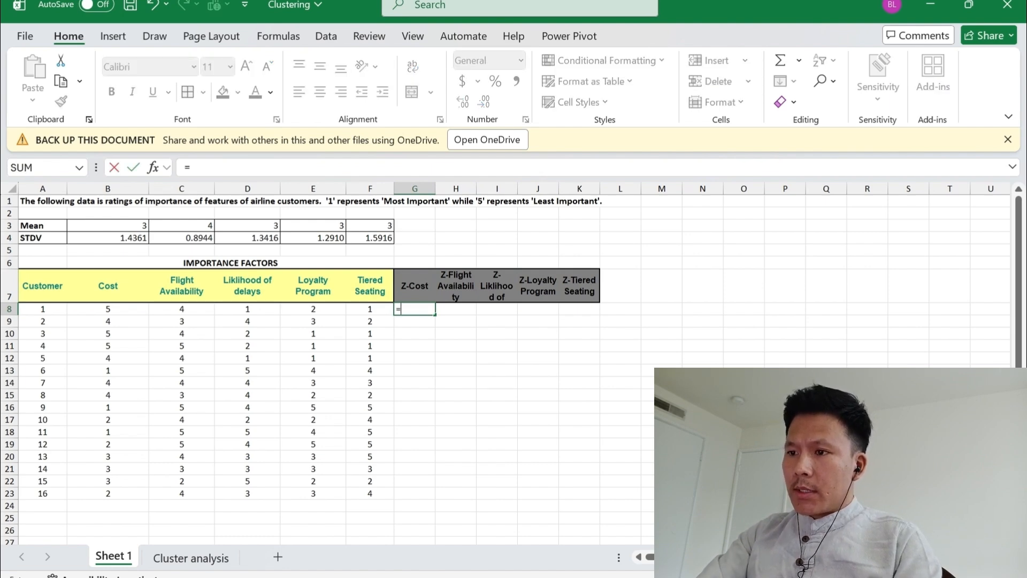
{"action": "key", "text": "BackSpace"}
{"action": "key", "text": "BackSpace"}
{"action": "key", "text": "BackSpace"}
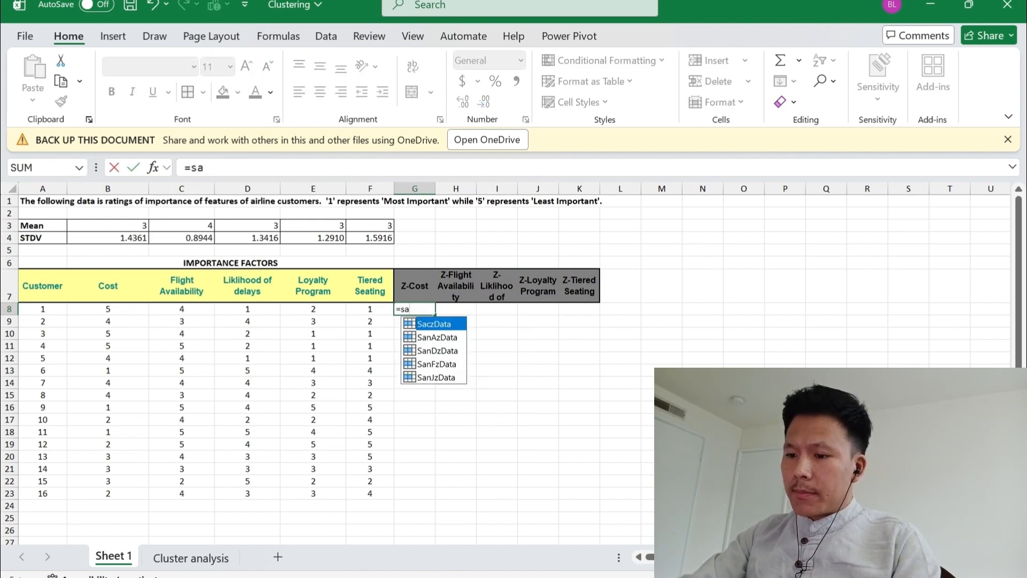
{"action": "type", "text": "tand"}
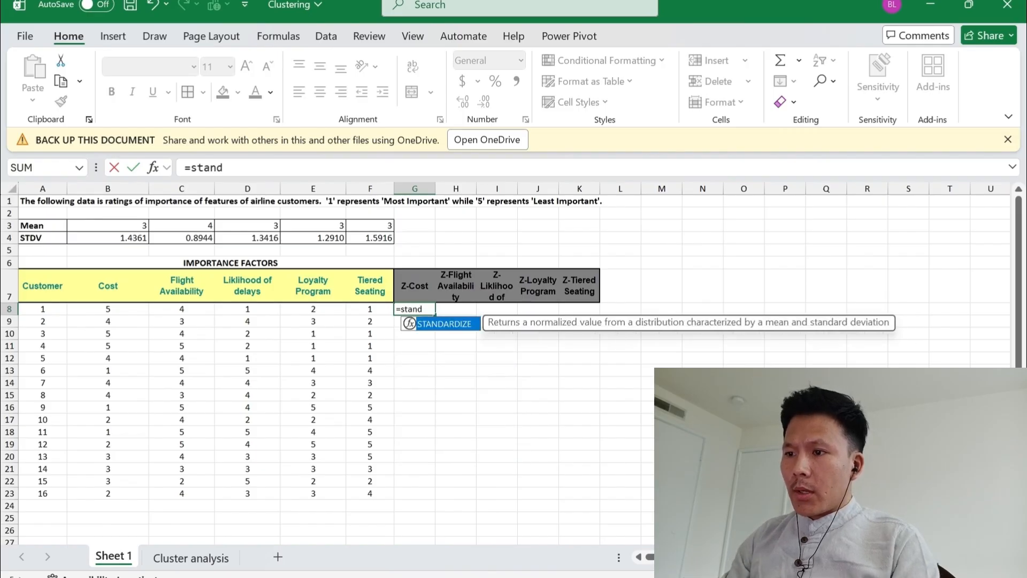
{"action": "key", "text": "Tab"}
{"action": "key", "text": "Left"}
{"action": "key", "text": "Left"}
{"action": "key", "text": "Left"}
{"action": "key", "text": "Left"}
{"action": "key", "text": "Left"}
{"action": "key", "text": "Left"}
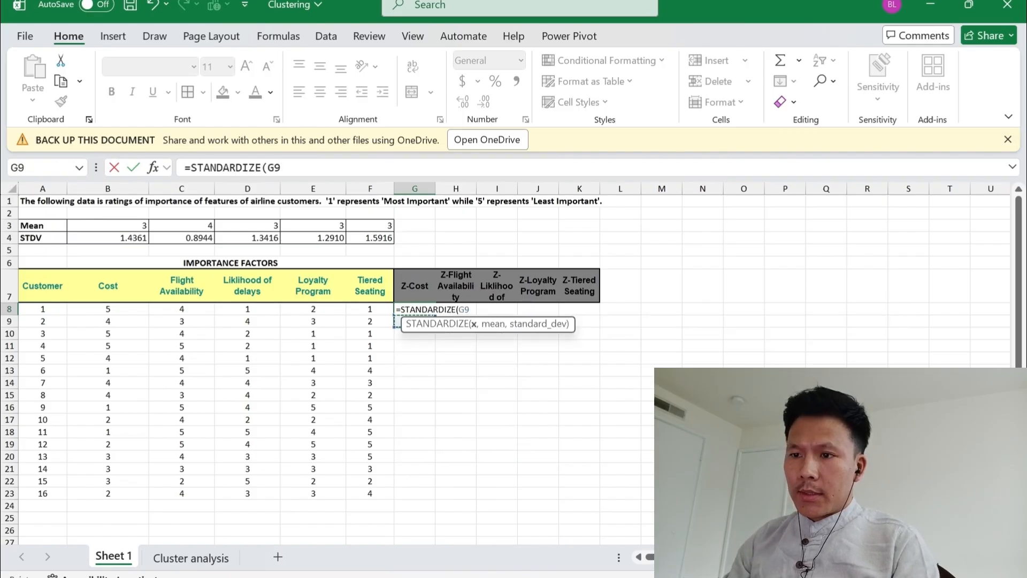
{"action": "key", "text": "Right"}
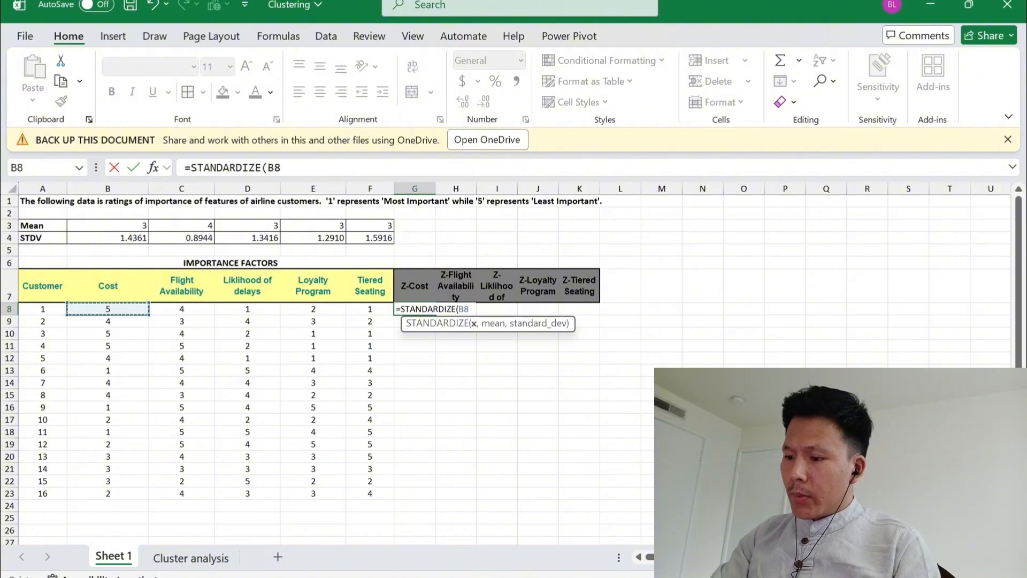
Add the Cost mean in B3 as the mean argument of the STANDARDIZE formula in G8
{"action": "type", "text": ","}
{"action": "key", "text": "Left"}
{"action": "key", "text": "Left"}
{"action": "key", "text": "Left"}
{"action": "key", "text": "Left"}
{"action": "key", "text": "Left"}
{"action": "key", "text": "Left"}
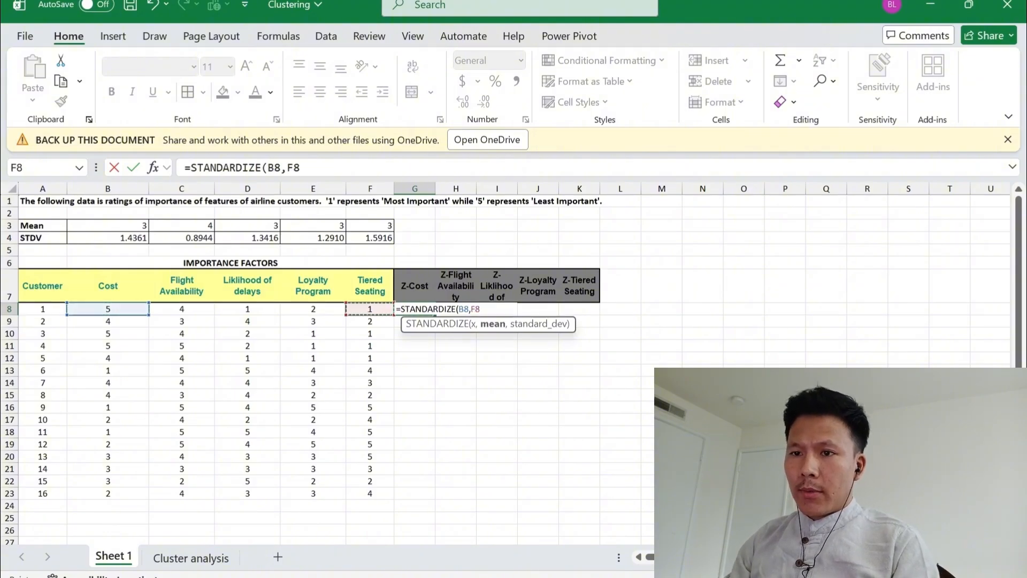
{"action": "key", "text": "Up"}
{"action": "key", "text": "Up"}
{"action": "key", "text": "Up"}
{"action": "key", "text": "Right"}
{"action": "key", "text": "Up"}
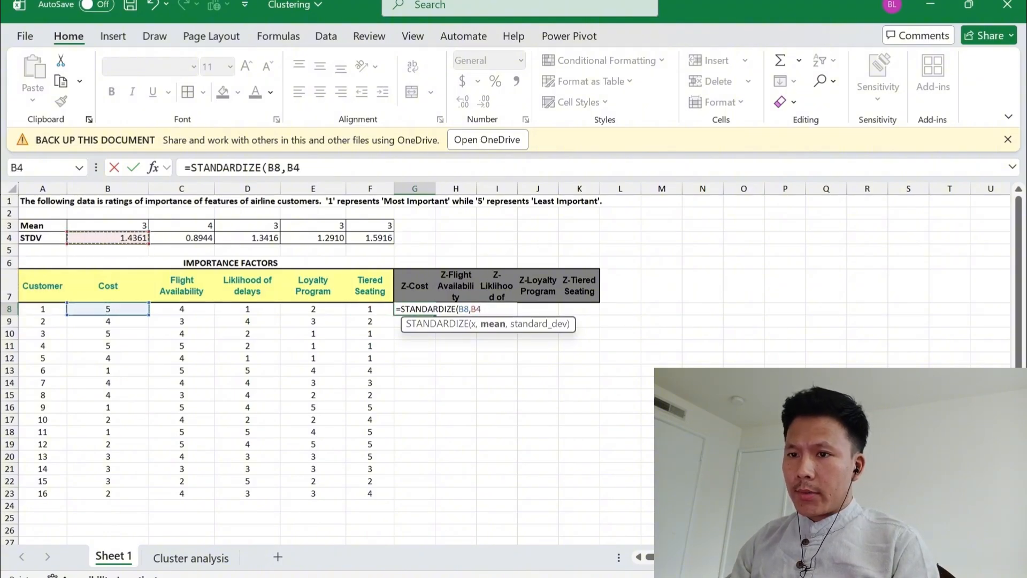
{"action": "key", "text": "Up"}
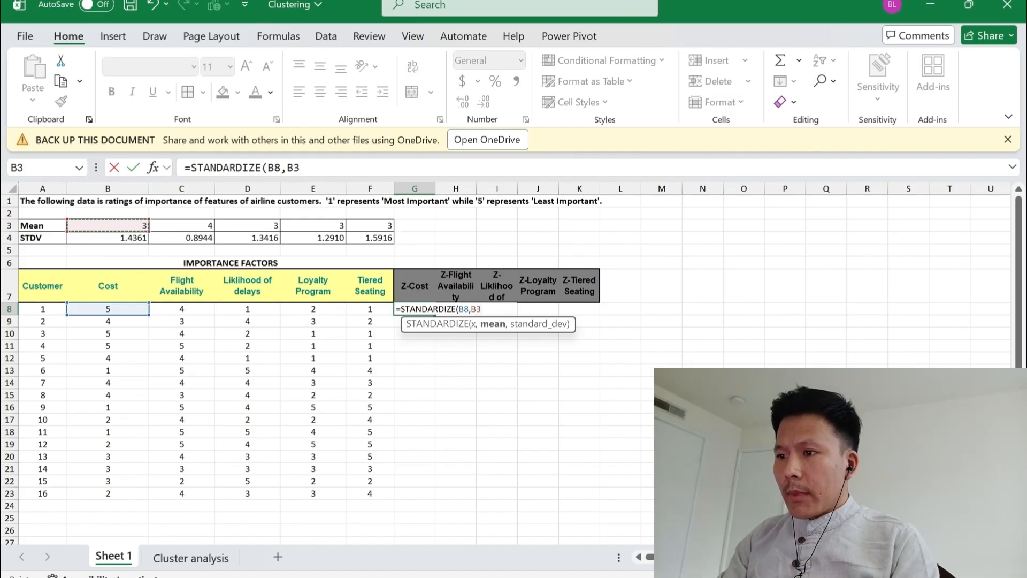
Add the Cost standard deviation in B4 as the last argument and close the formula as =STANDARDIZE(B8,B3,B4)
{"action": "type", "text": ","}
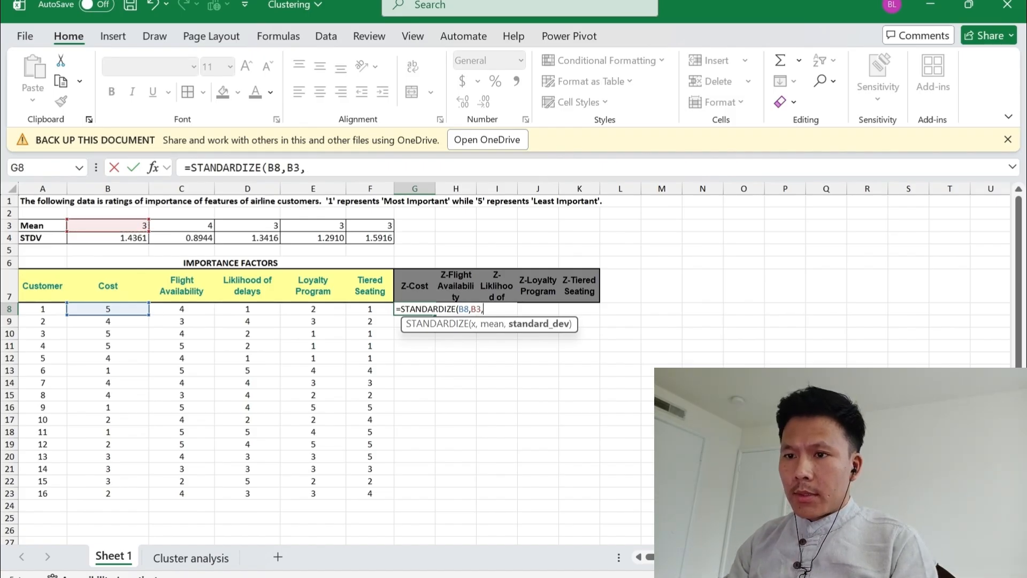
{"action": "key", "text": "Down"}
{"action": "key", "text": "Up"}
{"action": "key", "text": "Up"}
{"action": "key", "text": "Up"}
{"action": "key", "text": "Left"}
{"action": "key", "text": "Left"}
{"action": "key", "text": "Left"}
{"action": "key", "text": "Left"}
{"action": "key", "text": "Left"}
{"action": "key", "text": "Left"}
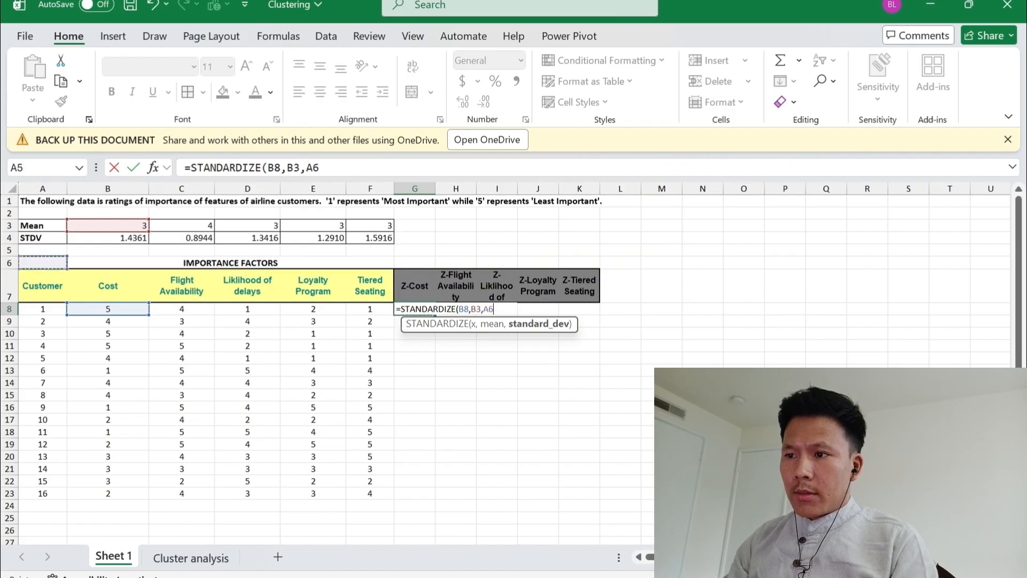
{"action": "key", "text": "Up"}
{"action": "key", "text": "Right"}
{"action": "key", "text": "Up"}
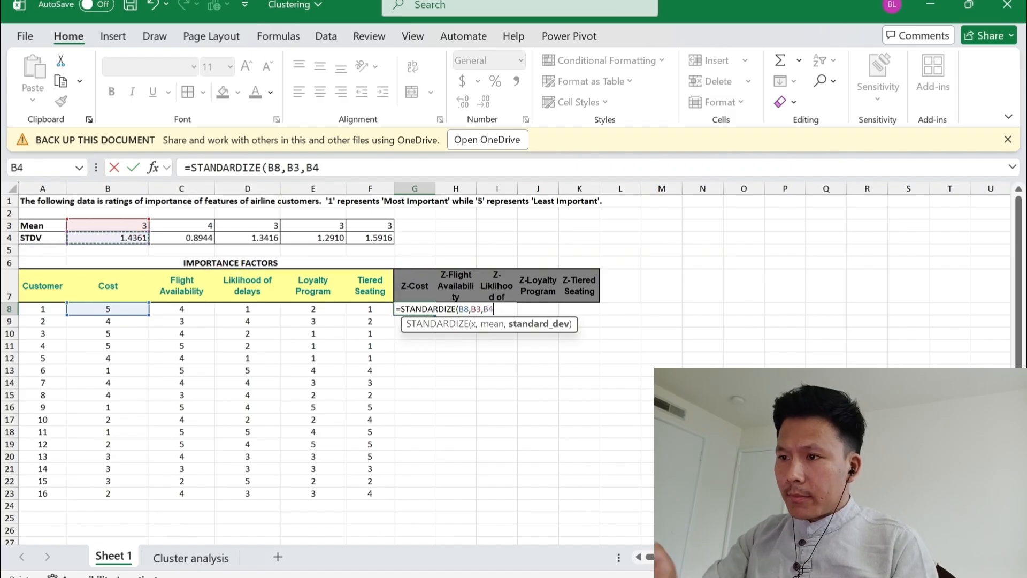
{"action": "type", "text": ")"}
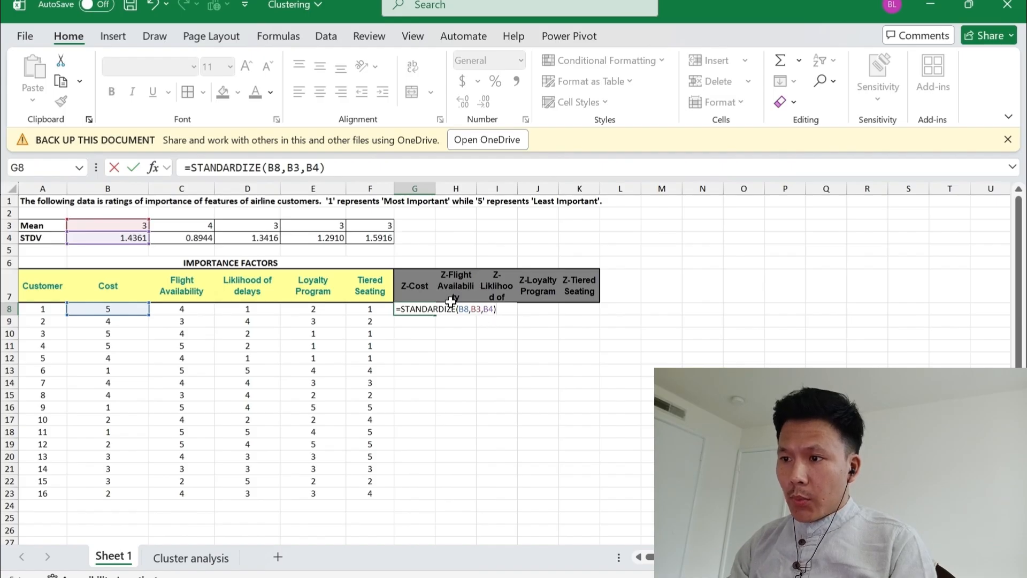
Lock the mean and standard deviation rows in the G8 formula, making it =STANDARDIZE(B8,B$3,B$4), and enter it
{"action": "left_click", "coordinate": [479, 310]}
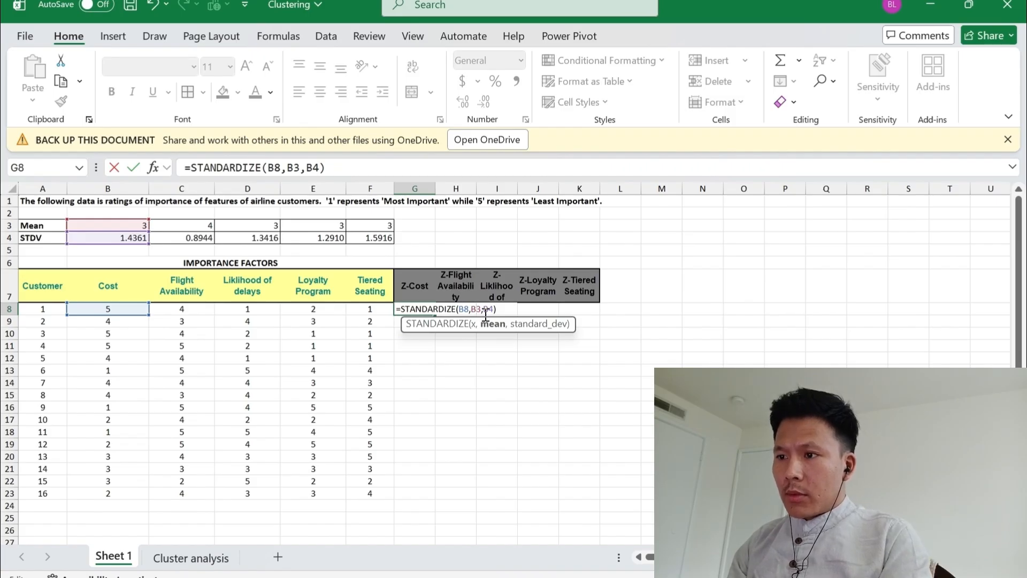
{"action": "type", "text": "$"}
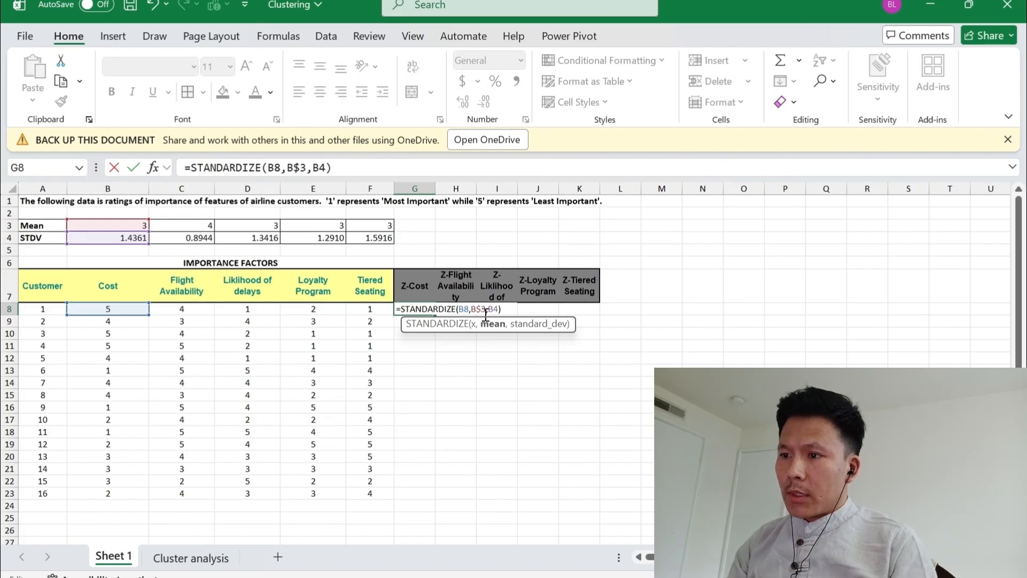
{"action": "key", "text": "Right"}
{"action": "key", "text": "Right"}
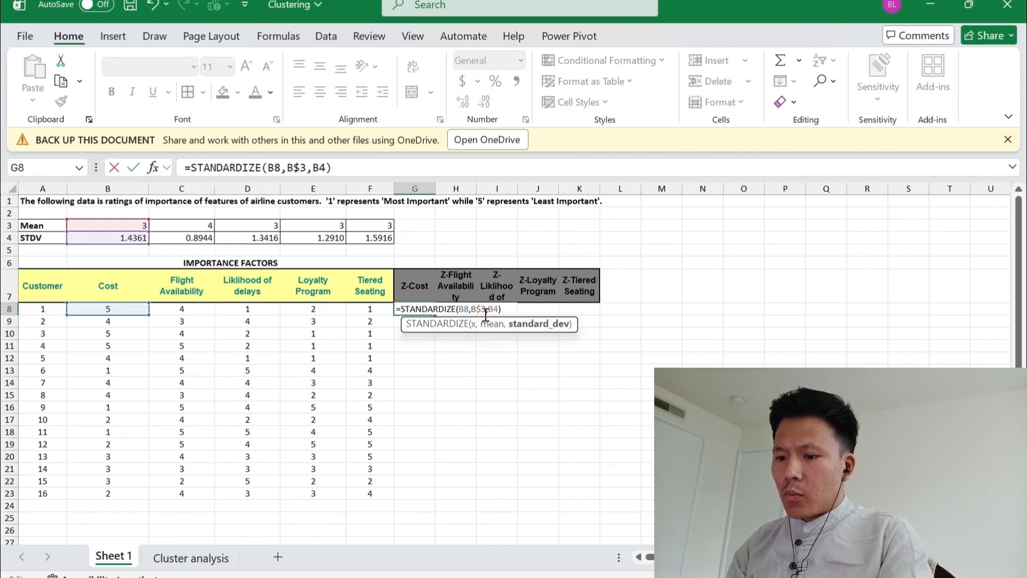
{"action": "type", "text": "$"}
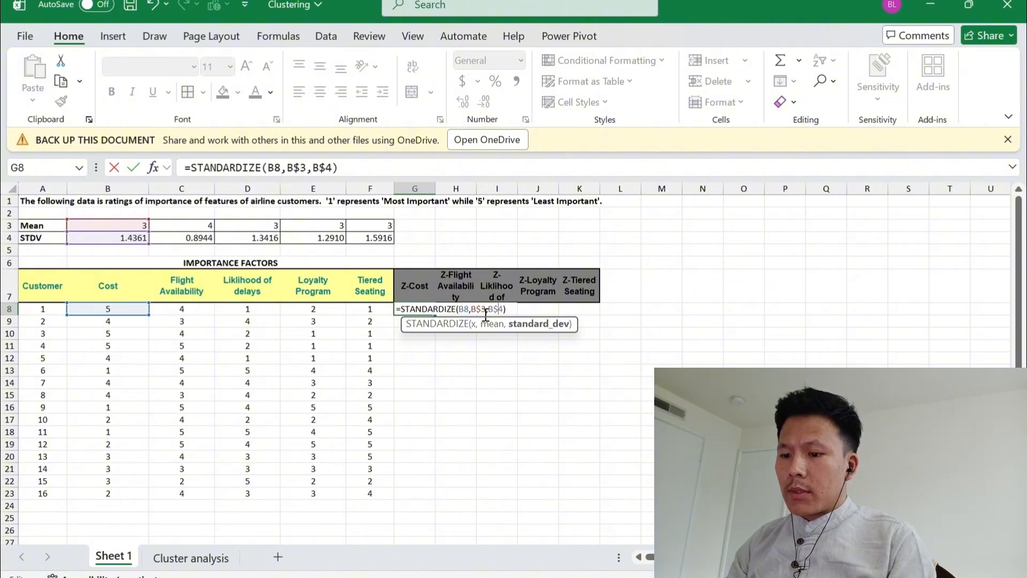
{"action": "key", "text": "Return"}
Copy the STANDARDIZE formula from G8 across all five Z-score columns and all sixteen customers, filling G8:K23
{"action": "key", "text": "Up"}
{"action": "key", "text": "ctrl+c"}
{"action": "key", "text": "shift+Right"}
{"action": "key", "text": "shift+Right"}
{"action": "key", "text": "shift+Right"}
{"action": "key", "text": "shift+Right"}
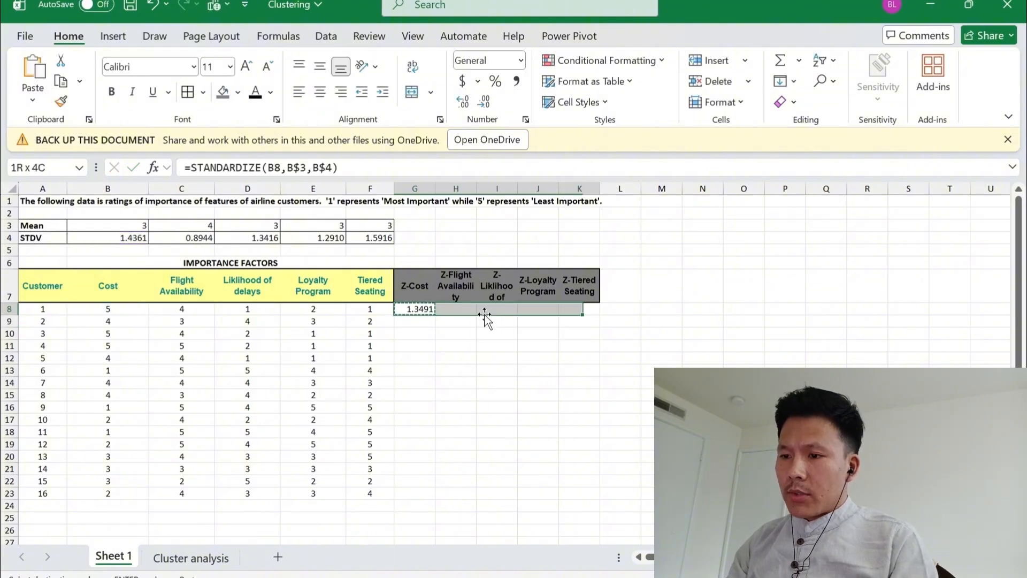
{"action": "key", "text": "shift+Right"}
{"action": "key", "text": "shift+Down"}
{"action": "key", "text": "shift+Down"}
{"action": "key", "text": "shift+Down"}
{"action": "key", "text": "shift+Down"}
{"action": "key", "text": "shift+Down"}
{"action": "key", "text": "shift+Down"}
{"action": "key", "text": "shift+Down"}
{"action": "key", "text": "shift+Down"}
{"action": "key", "text": "shift+Down"}
{"action": "key", "text": "shift+Down"}
{"action": "key", "text": "shift+Down"}
{"action": "key", "text": "shift+Down"}
{"action": "key", "text": "shift+Down"}
{"action": "key", "text": "shift+Down"}
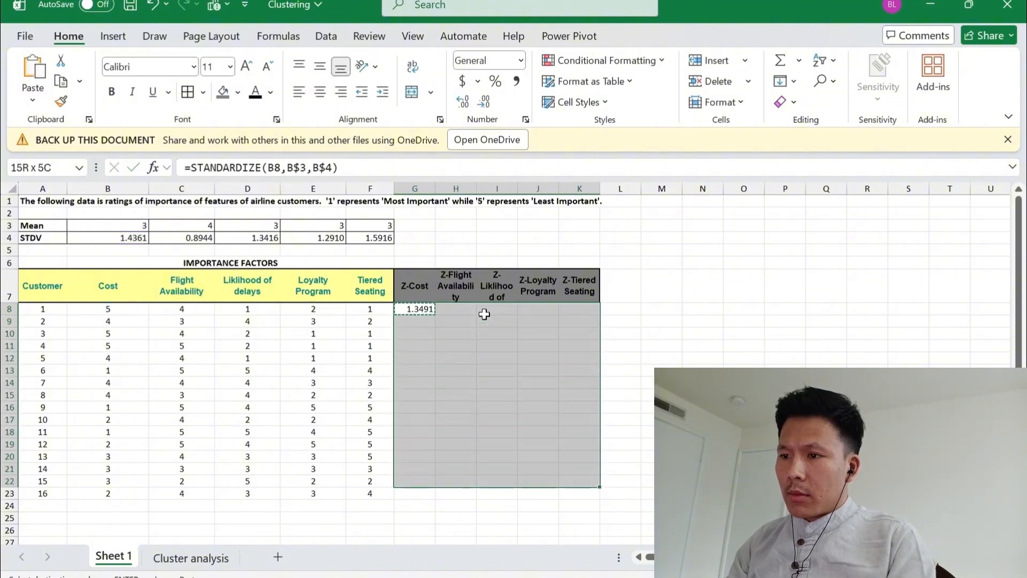
{"action": "key", "text": "shift+Down"}
{"action": "key", "text": "ctrl+v"}
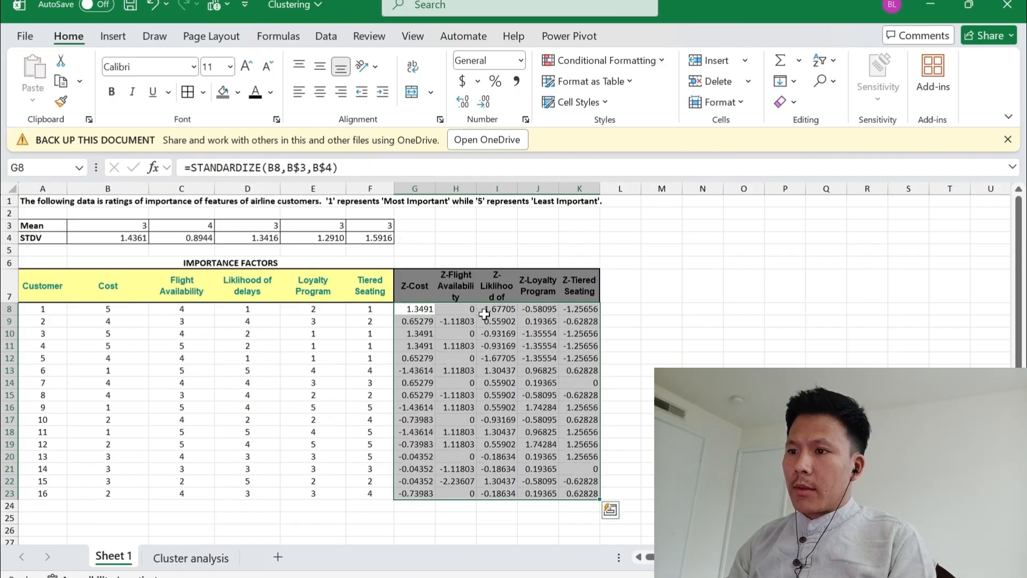
Examine the copied STANDARDIZE formulas in the first customer's row of the Z-score columns
{"action": "key", "text": "Up"}
{"action": "key", "text": "Down"}
{"action": "key", "text": "Right"}
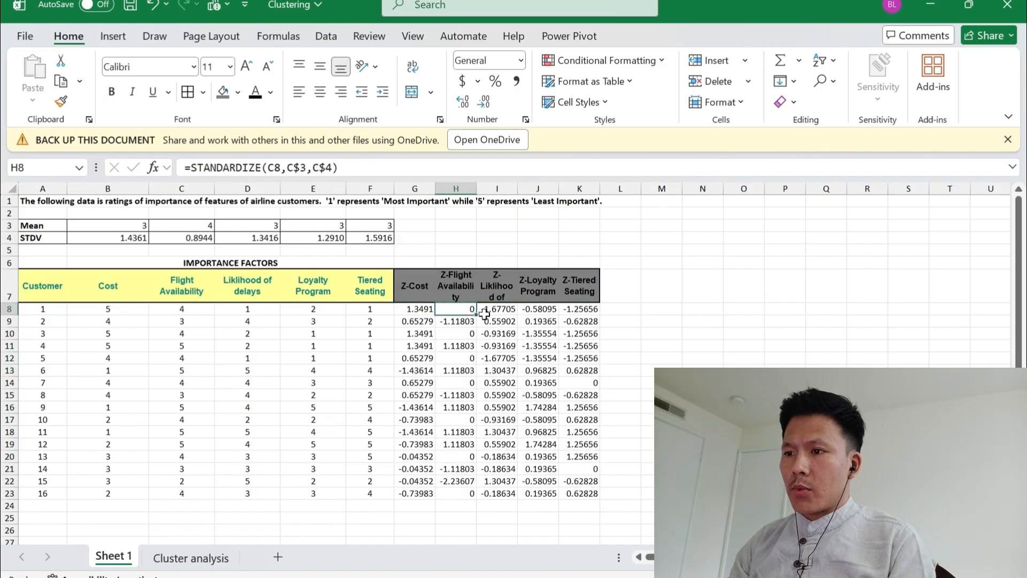
{"action": "key", "text": "Left"}
{"action": "key", "text": "Right"}
{"action": "key", "text": "Right"}
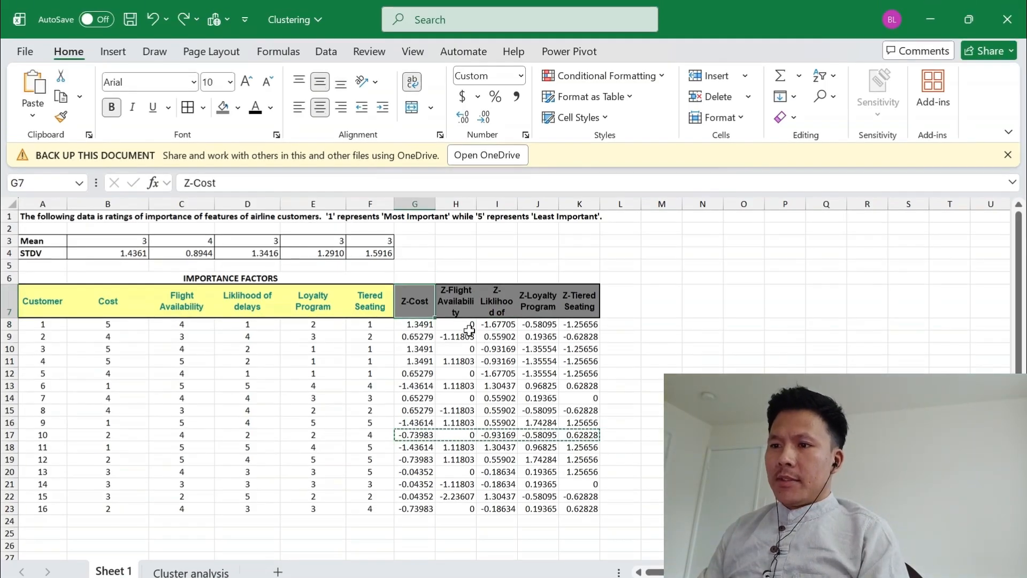
{"action": "key", "text": "Down"}
{"action": "key", "text": "Right"}
{"action": "key", "text": "Left"}
{"action": "key", "text": "Up"}
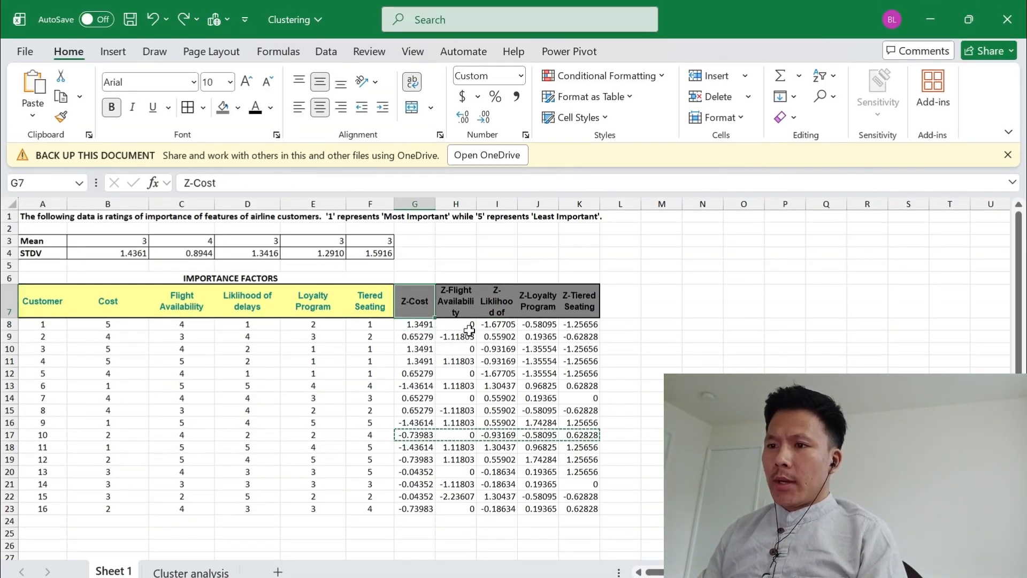
Insert eight blank sheet rows at row 5, between the Mean/STDV rows and the Importance Factors table
{"action": "key", "text": "Up"}
{"action": "key", "text": "Up"}
{"action": "key", "text": "shift+Down"}
{"action": "key", "text": "shift+Down"}
{"action": "key", "text": "shift+Down"}
{"action": "key", "text": "shift+Down"}
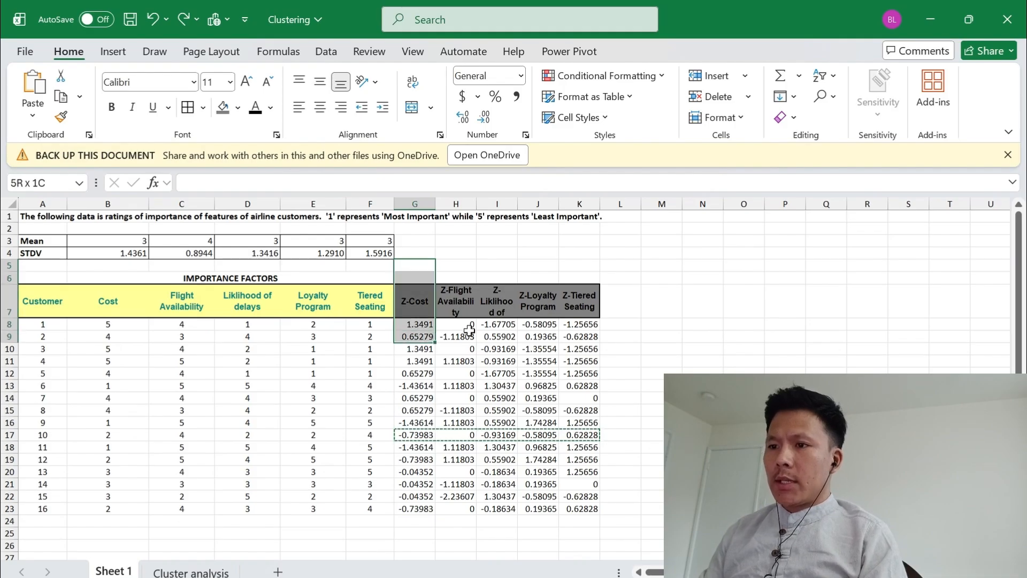
{"action": "key", "text": "shift+Down"}
{"action": "key", "text": "shift+Down"}
{"action": "key", "text": "shift+Down"}
{"action": "key", "text": "alt+h"}
{"action": "key", "text": "i"}
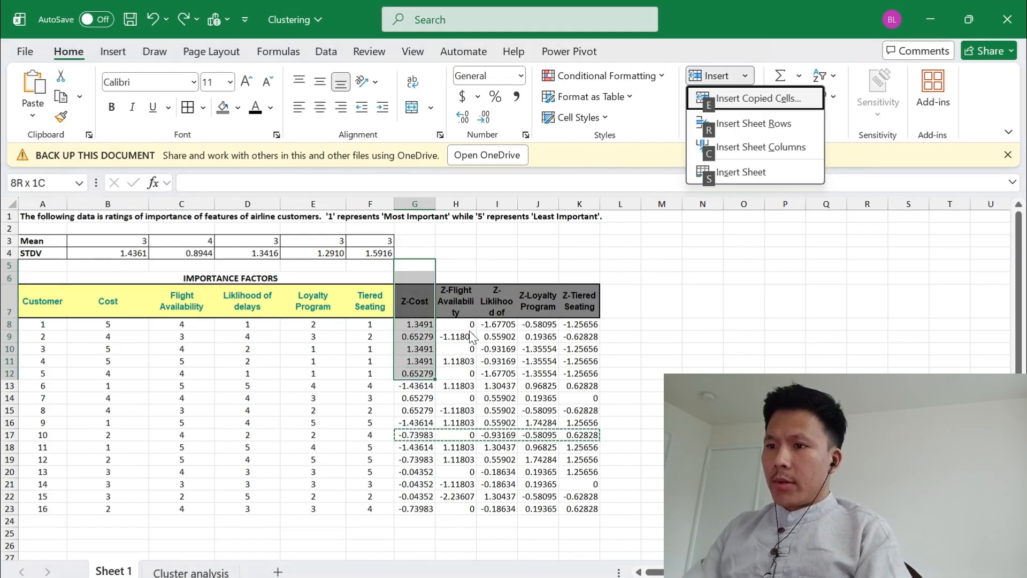
{"action": "key", "text": "r"}
Copy the five Z-score headings from G15:K15 and paste them into the blank area starting at G7
{"action": "key", "text": "Down"}
{"action": "key", "text": "Down"}
{"action": "key", "text": "Down"}
{"action": "key", "text": "Down"}
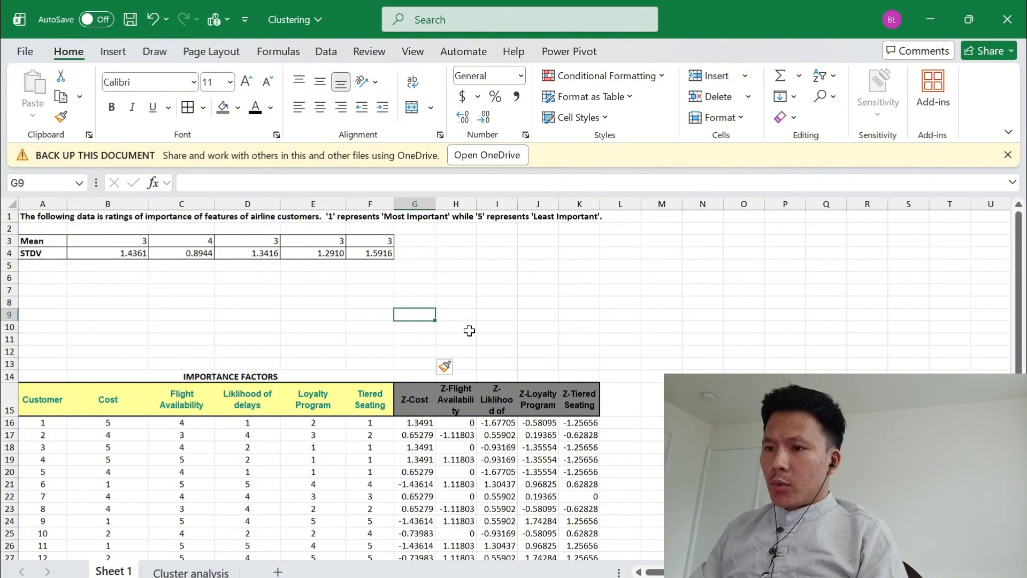
{"action": "key", "text": "Down"}
{"action": "key", "text": "Down"}
{"action": "key", "text": "Down"}
{"action": "key", "text": "Down"}
{"action": "key", "text": "Down"}
{"action": "key", "text": "Down"}
{"action": "key", "text": "Down"}
{"action": "key", "text": "Up"}
{"action": "key", "text": "shift+Right"}
{"action": "key", "text": "shift+Right"}
{"action": "key", "text": "shift+Right"}
{"action": "key", "text": "shift+Right"}
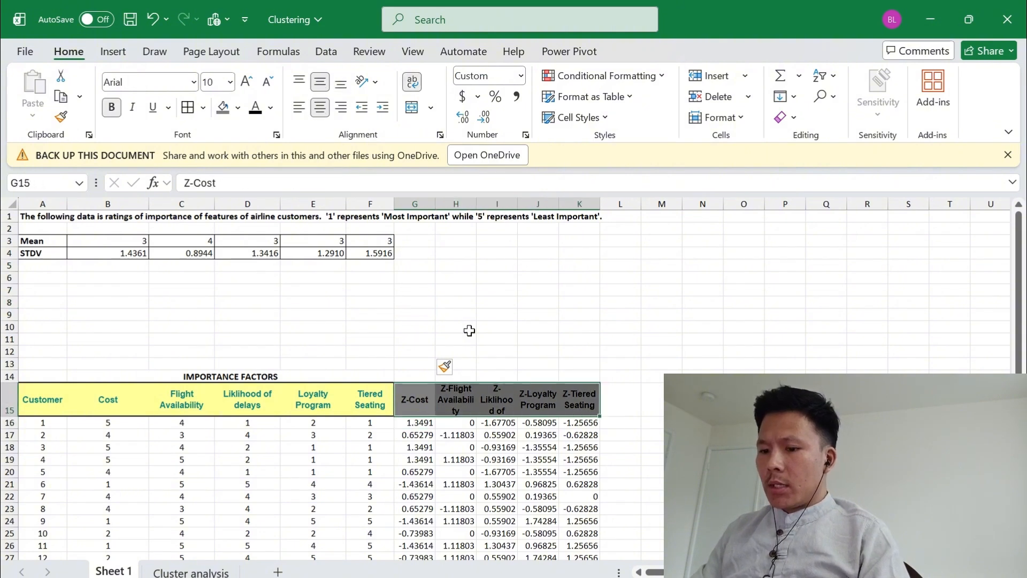
{"action": "key", "text": "ctrl+c"}
{"action": "key", "text": "Up"}
{"action": "key", "text": "Up"}
{"action": "key", "text": "Up"}
{"action": "key", "text": "Up"}
{"action": "key", "text": "Up"}
{"action": "key", "text": "Up"}
{"action": "key", "text": "Up"}
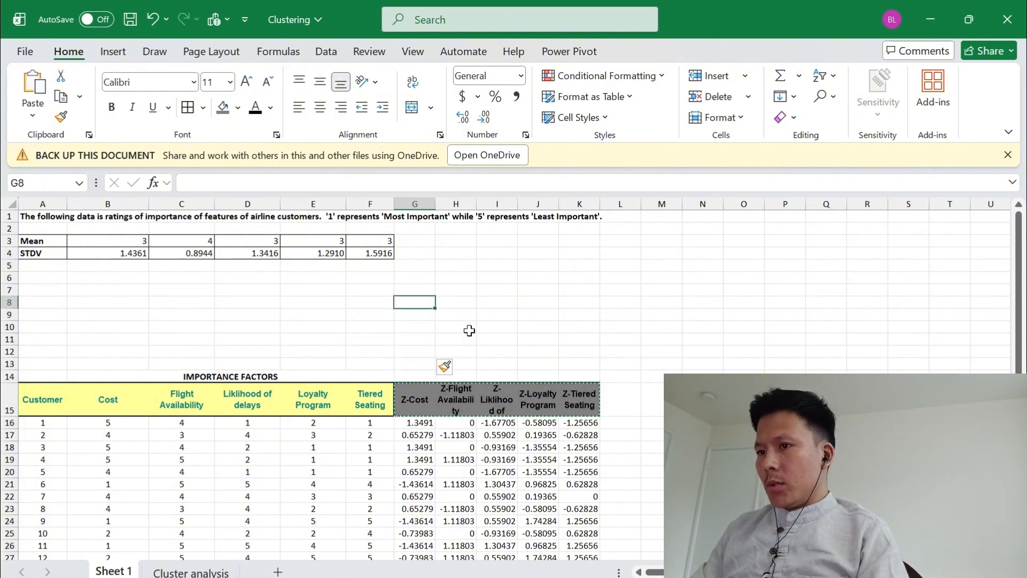
{"action": "key", "text": "Up"}
{"action": "key", "text": "Up"}
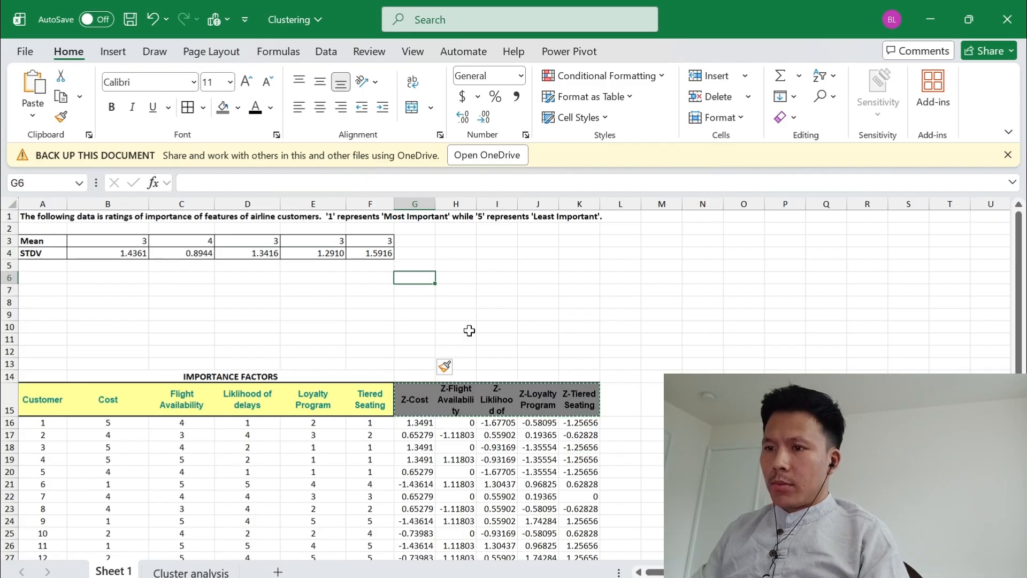
{"action": "key", "text": "Down"}
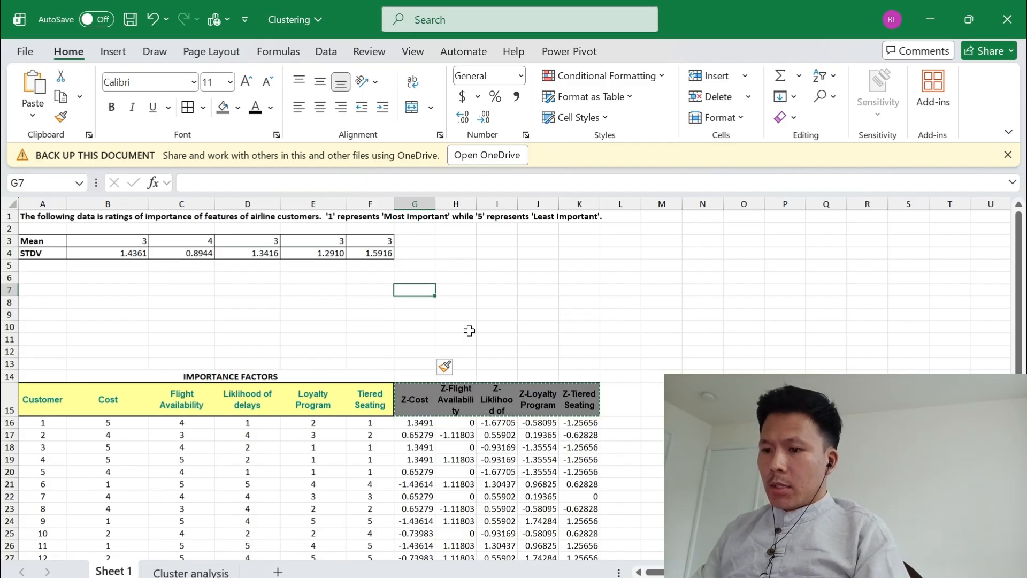
{"action": "key", "text": "ctrl+v"}
{"action": "key", "text": "Down"}
{"action": "key", "text": "Up"}
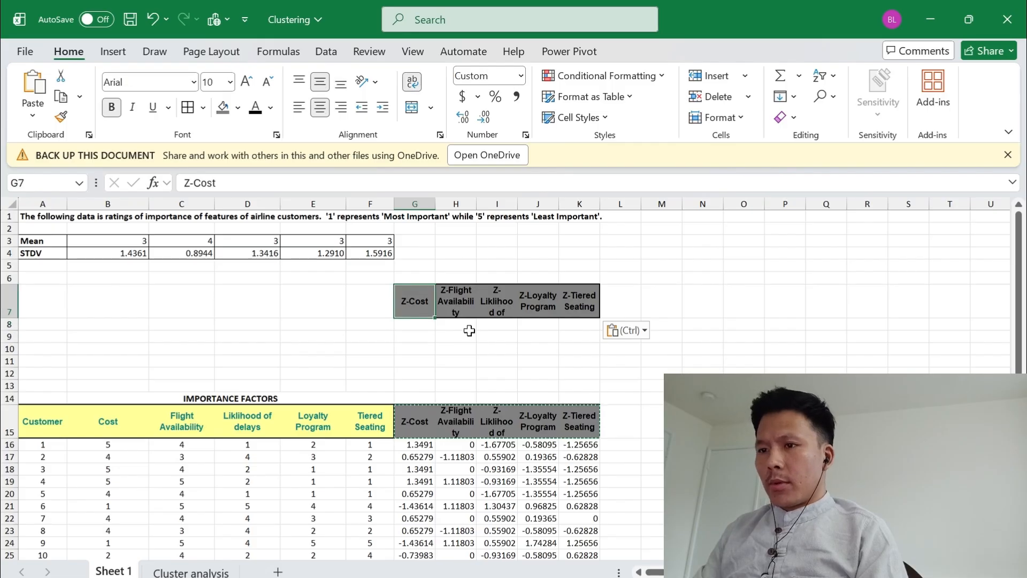
Enter the heading Cluster in F7 and number the clusters 1 to 5 in F8:F12
{"action": "key", "text": "Left"}
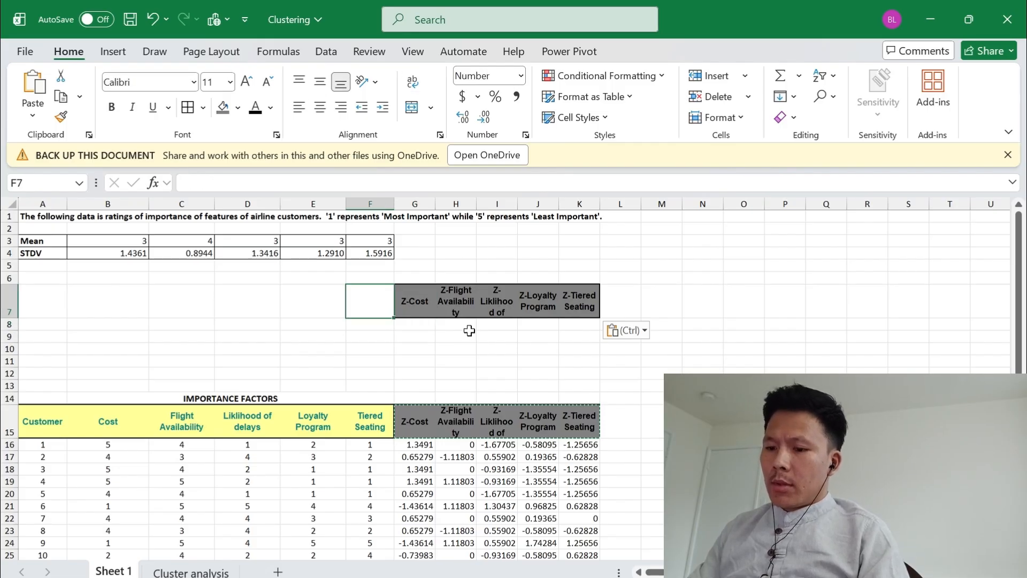
{"action": "type", "text": "Cluster"}
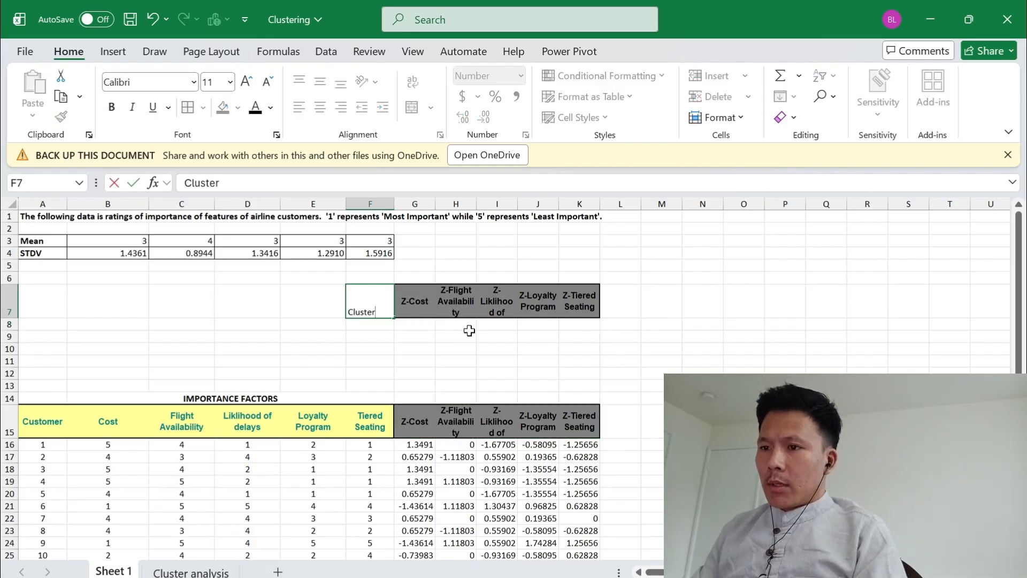
{"action": "key", "text": "Return"}
{"action": "type", "text": "1"}
{"action": "key", "text": "Return"}
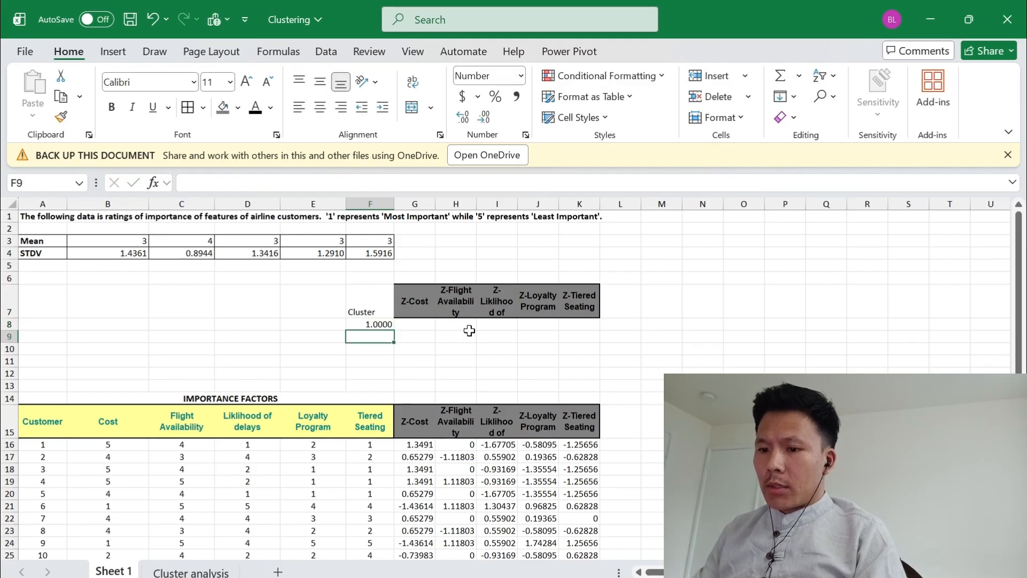
{"action": "type", "text": "2"}
{"action": "key", "text": "Return"}
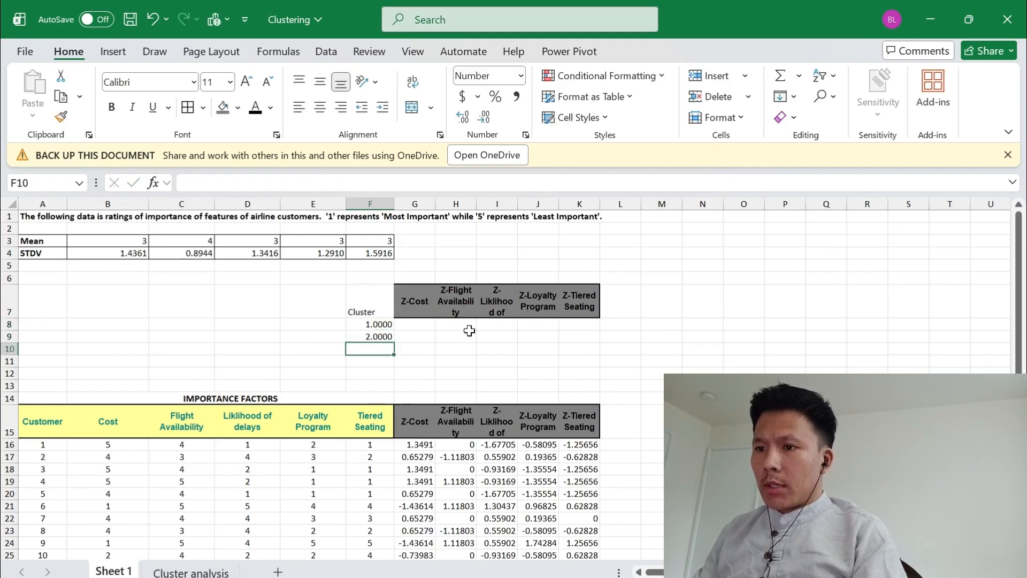
{"action": "type", "text": "3"}
{"action": "key", "text": "Return"}
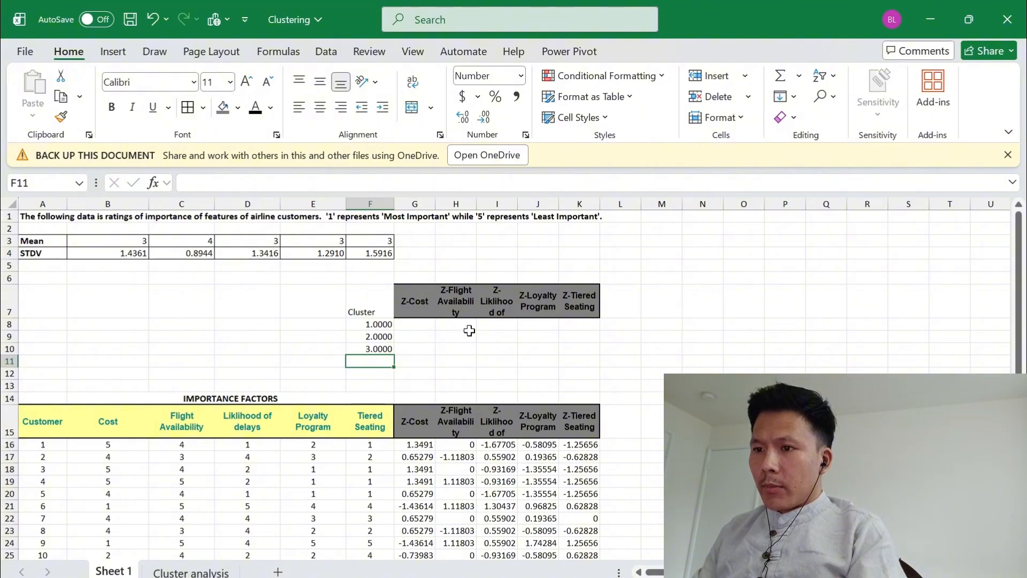
{"action": "type", "text": "4"}
{"action": "key", "text": "Return"}
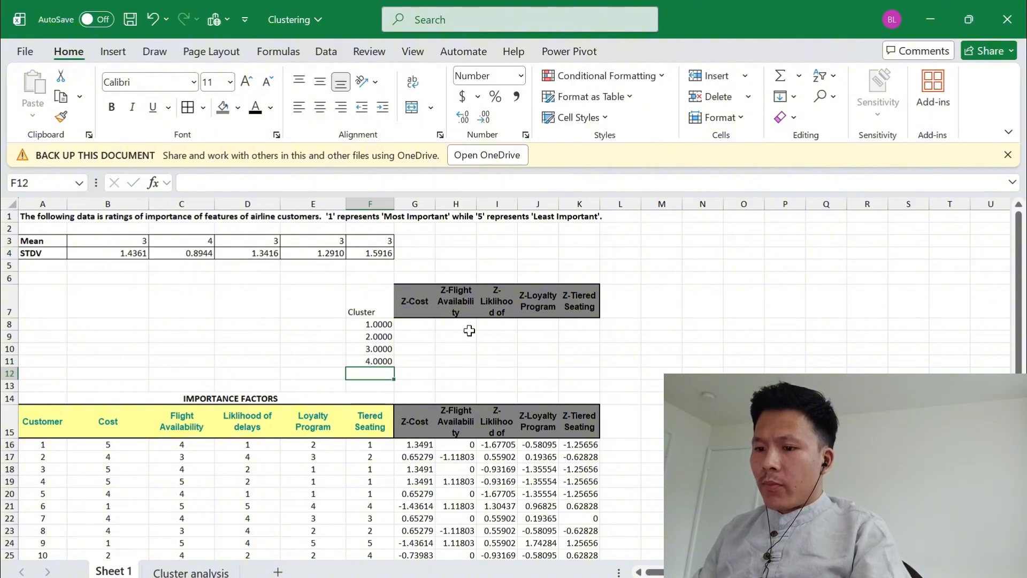
{"action": "type", "text": "5"}
{"action": "key", "text": "Return"}
Format the cluster numbers in F8:F12 as General and center them
{"action": "key", "text": "Up"}
{"action": "key", "text": "Up"}
{"action": "key", "text": "Up"}
{"action": "key", "text": "Up"}
{"action": "key", "text": "Up"}
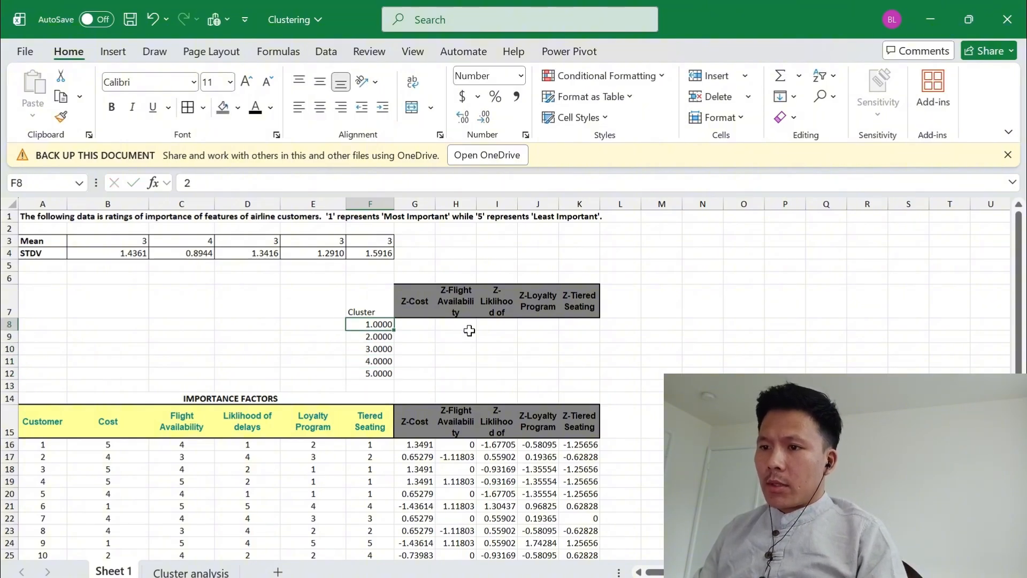
{"action": "key", "text": "ctrl+shift+Down"}
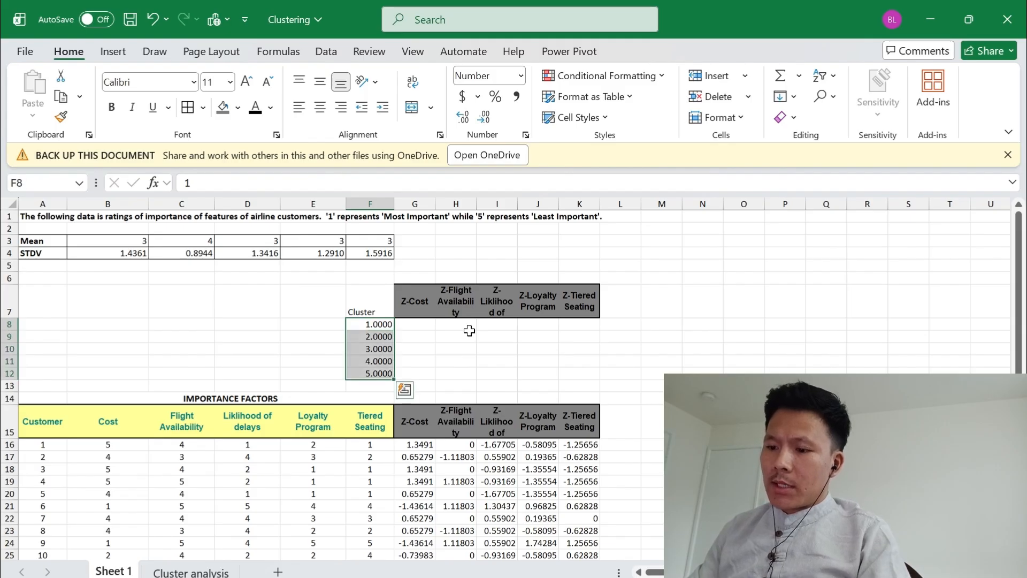
{"action": "key", "text": "alt+h"}
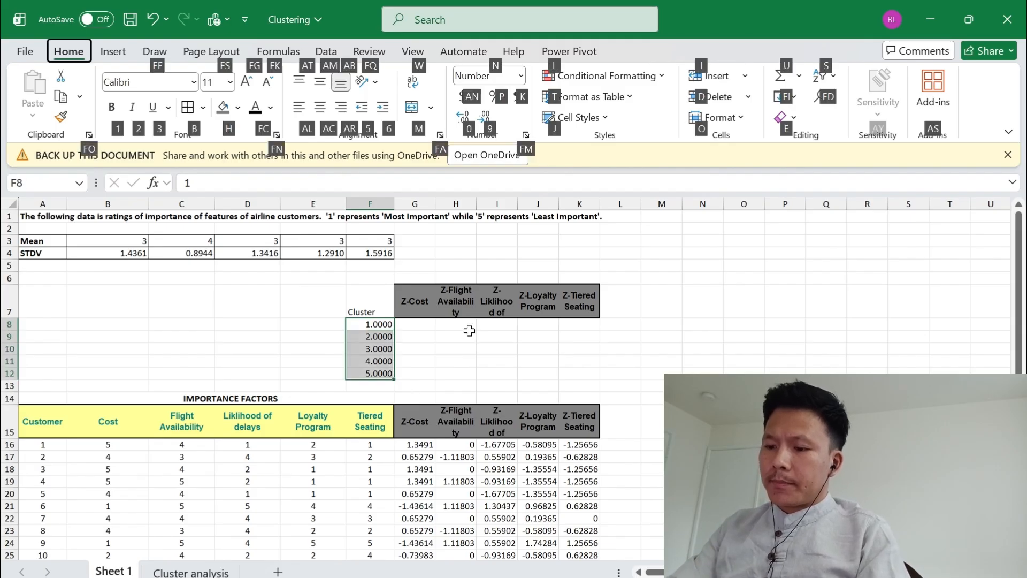
{"action": "type", "text": "ngen"}
{"action": "key", "text": "Return"}
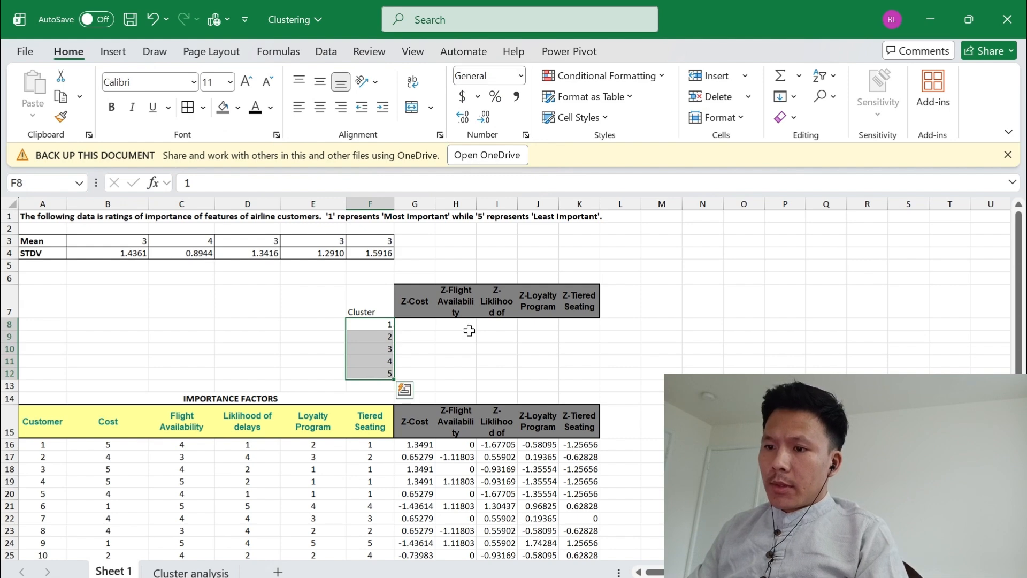
{"action": "key", "text": "alt+h"}
{"action": "key", "text": "a"}
{"action": "key", "text": "c"}
Enter the heading Customer in E7, beside the Cluster heading
{"action": "key", "text": "Left"}
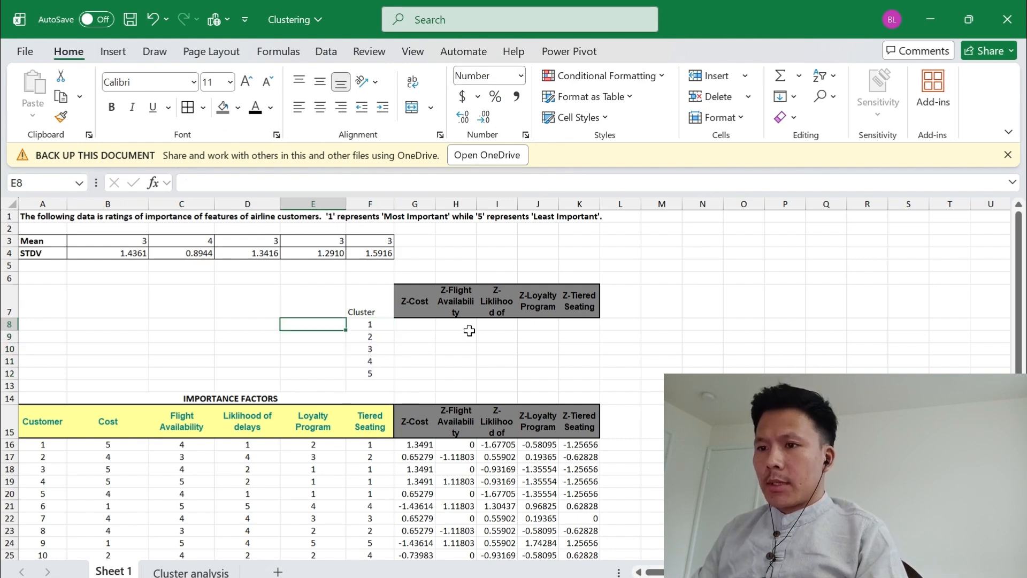
{"action": "key", "text": "Up"}
{"action": "type", "text": "C"}
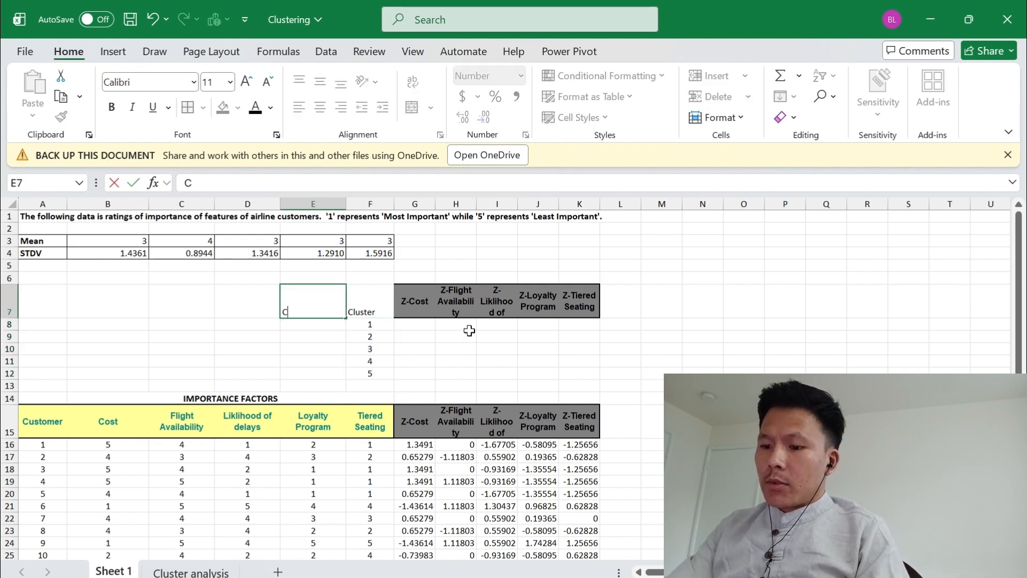
{"action": "type", "text": "ustomer"}
{"action": "key", "text": "ctrl+Return"}
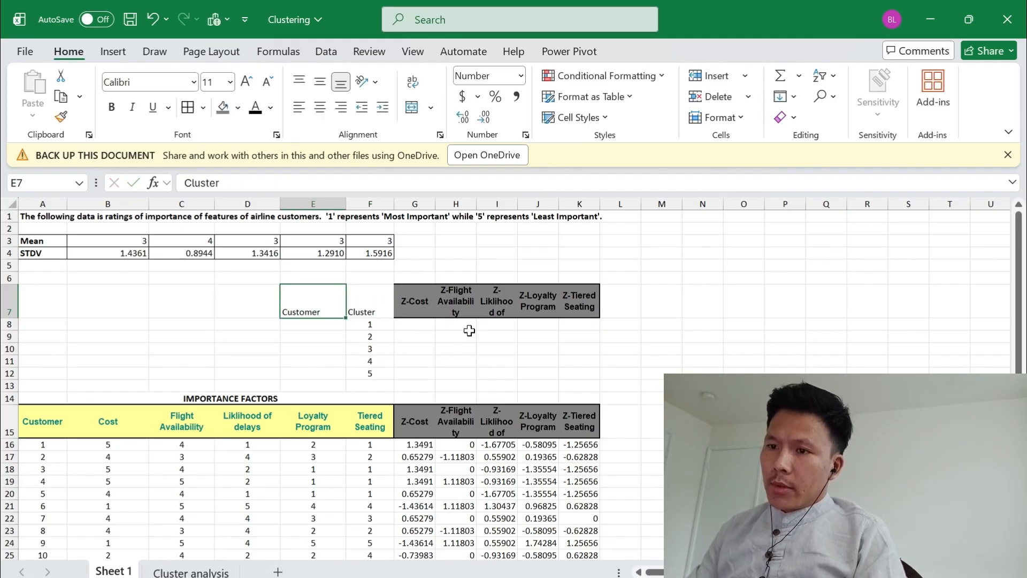
Enter the label Column in F6, above the Cluster heading
{"action": "key", "text": "Right"}
{"action": "key", "text": "Up"}
{"action": "type", "text": "Column"}
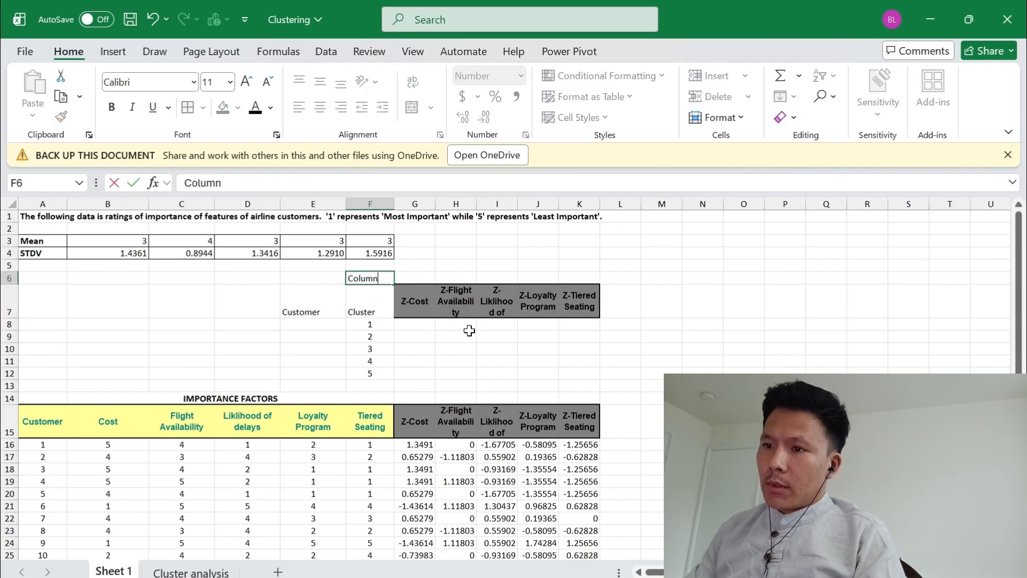
{"action": "key", "text": "ctrl+Return"}
Count the columns from Customer to Z-Cost in the data header and enter that index, 7, in G6 above Z-Cost
{"action": "key", "text": "Right"}
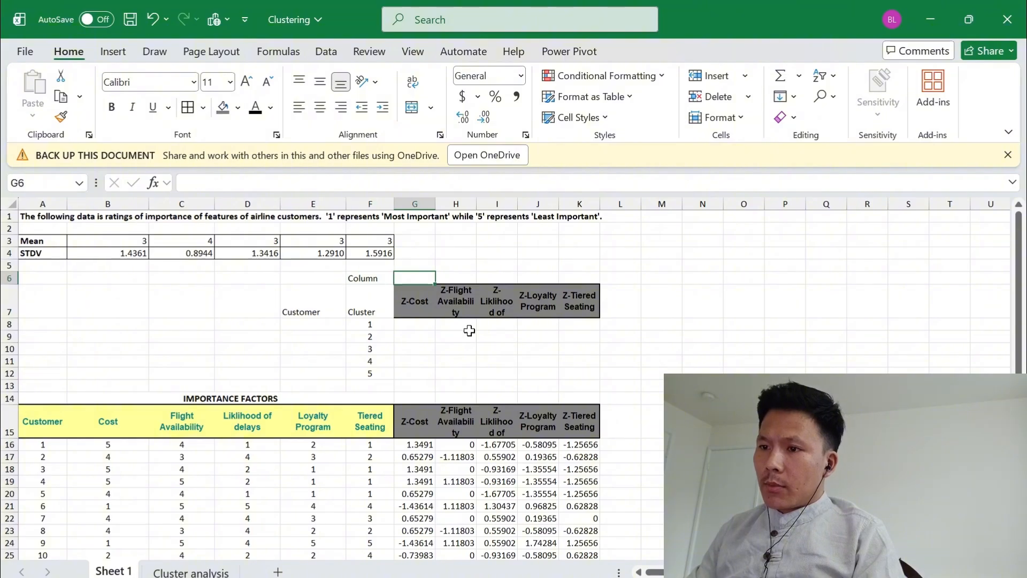
{"action": "key", "text": "Down"}
{"action": "key", "text": "Down"}
{"action": "key", "text": "Down"}
{"action": "key", "text": "Down"}
{"action": "key", "text": "Down"}
{"action": "key", "text": "Down"}
{"action": "key", "text": "Down"}
{"action": "key", "text": "Down"}
{"action": "key", "text": "Down"}
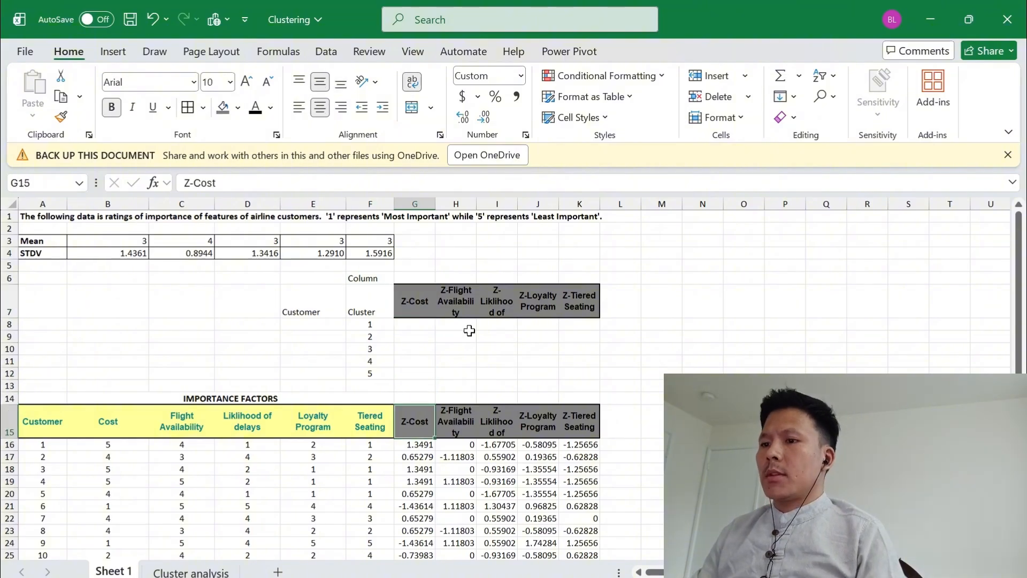
{"action": "key", "text": "ctrl+shift+Left"}
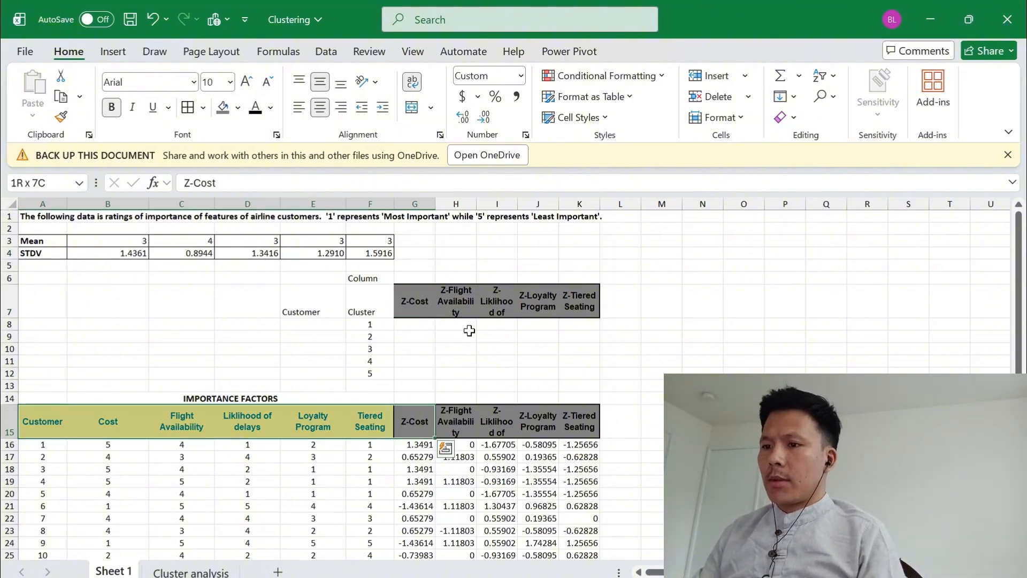
{"action": "key", "text": "Right"}
{"action": "key", "text": "Right"}
{"action": "key", "text": "Left"}
{"action": "key", "text": "ctrl+Up"}
{"action": "key", "text": "Up"}
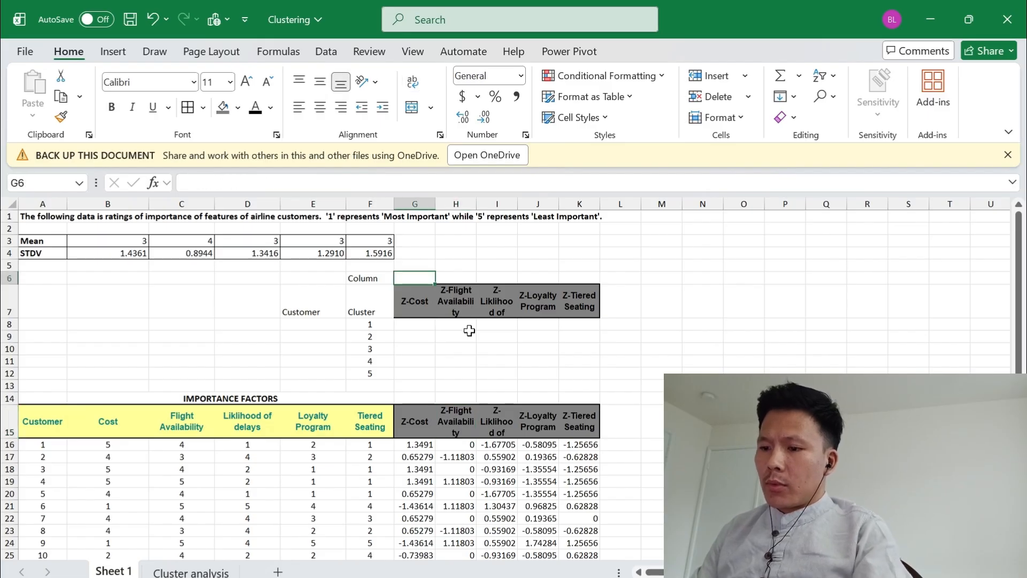
{"action": "type", "text": "7"}
{"action": "key", "text": "Return"}
{"action": "key", "text": "Up"}
{"action": "key", "text": "Right"}
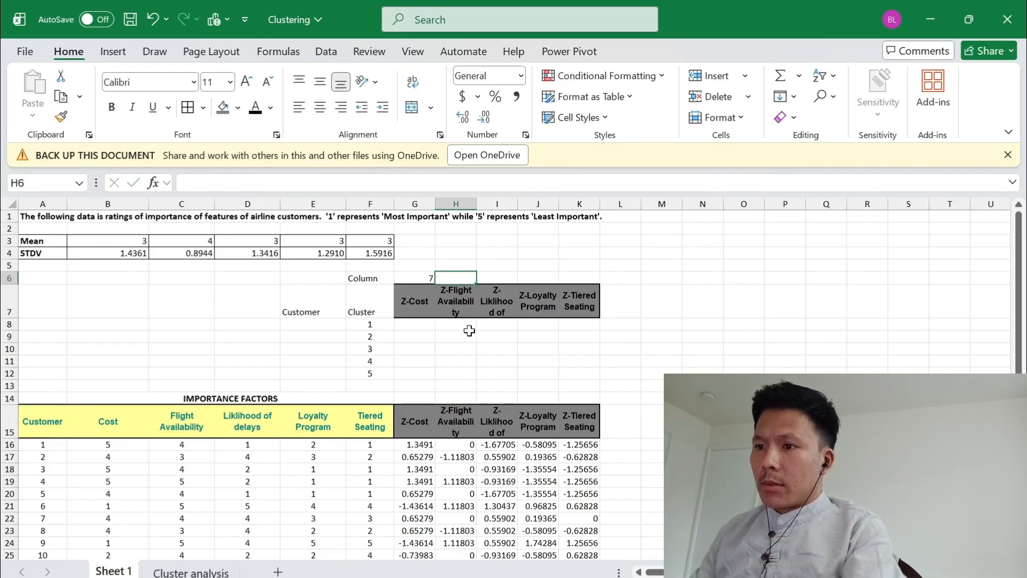
Enter the column index numbers 8, 9, 10 and 11 in H6:K6 above the remaining Z-score headings
{"action": "type", "text": "8"}
{"action": "key", "text": "Tab"}
{"action": "type", "text": "9"}
{"action": "key", "text": "Tab"}
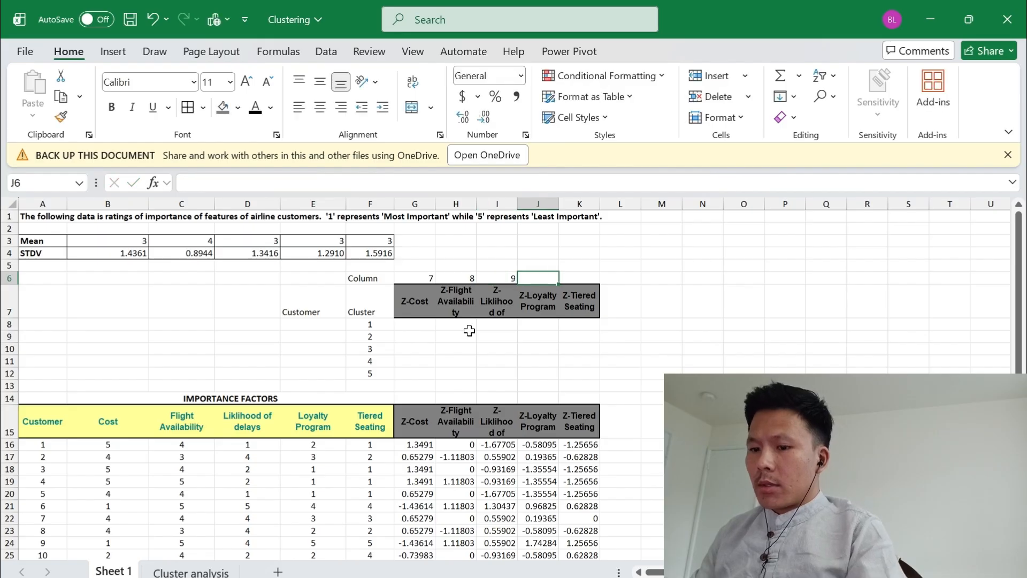
{"action": "type", "text": "10"}
{"action": "key", "text": "Tab"}
{"action": "type", "text": "1"}
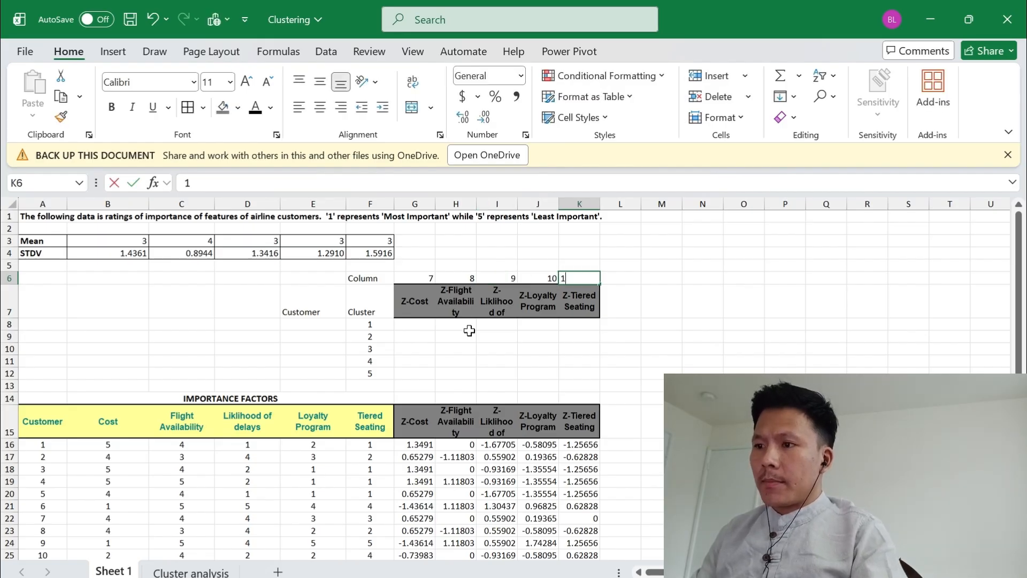
{"action": "type", "text": "1"}
{"action": "key", "text": "Tab"}
Start a VLOOKUP formula in E8 under Customer, with the cluster number in F8 as the lookup value
{"action": "key", "text": "Left"}
{"action": "key", "text": "Left"}
{"action": "key", "text": "Left"}
{"action": "key", "text": "Left"}
{"action": "key", "text": "Left"}
{"action": "key", "text": "Left"}
{"action": "key", "text": "Left"}
{"action": "key", "text": "Down"}
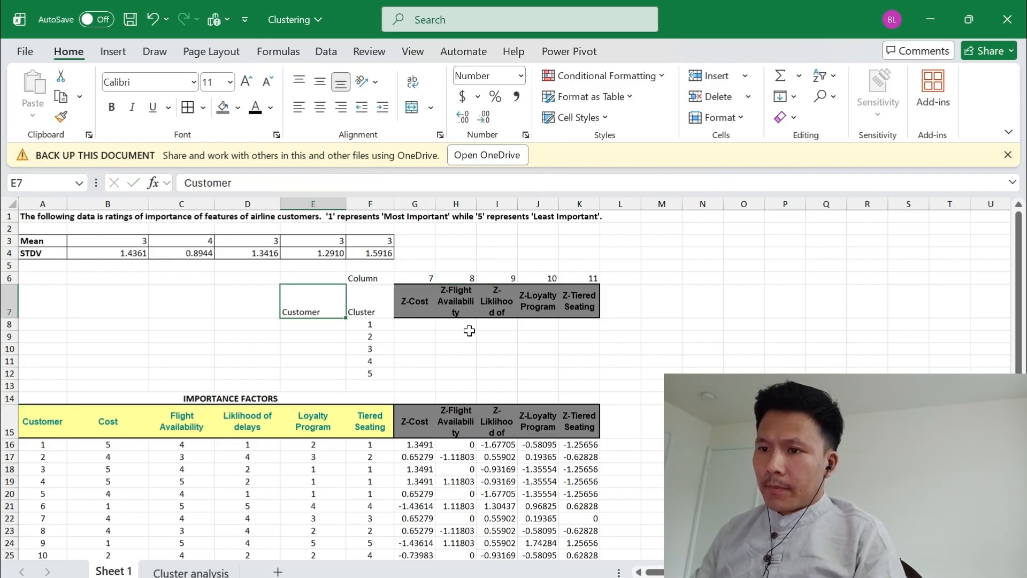
{"action": "key", "text": "Down"}
{"action": "key", "text": "Right"}
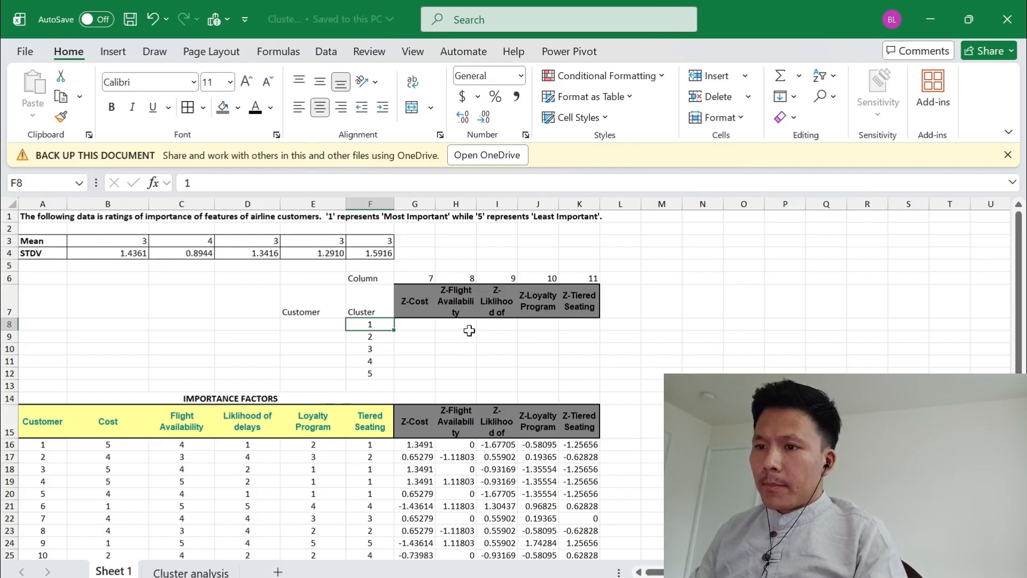
{"action": "key", "text": "Right"}
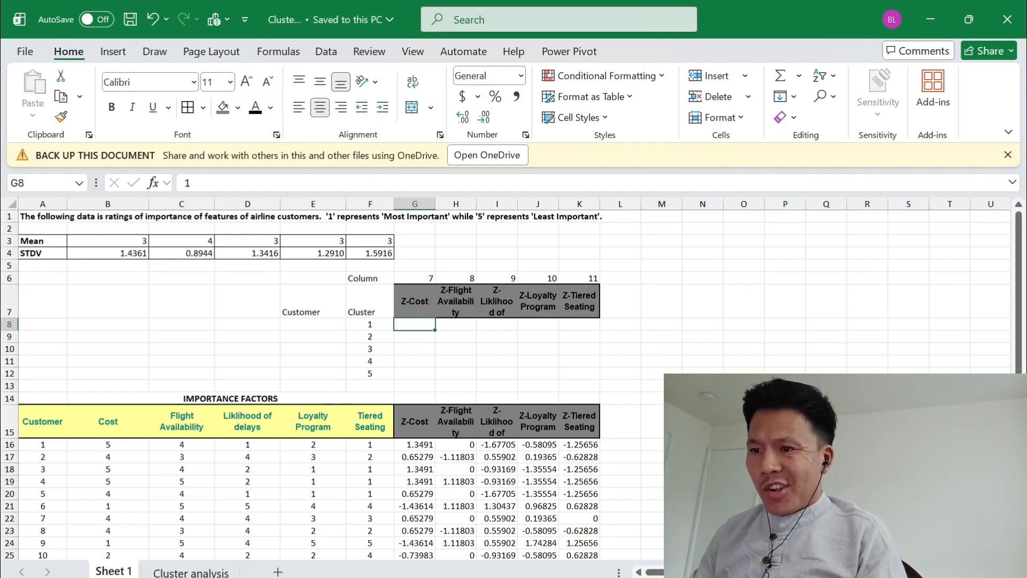
{"action": "key", "text": "Left"}
{"action": "key", "text": "Left"}
{"action": "key", "text": "Right"}
{"action": "key", "text": "Left"}
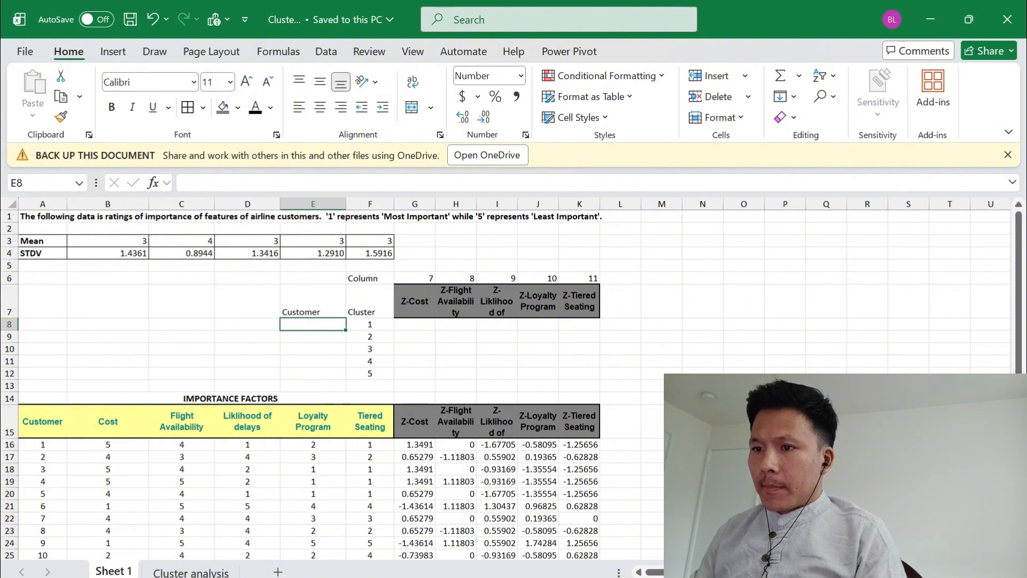
{"action": "key", "text": "Right"}
{"action": "key", "text": "Left"}
{"action": "type", "text": "="}
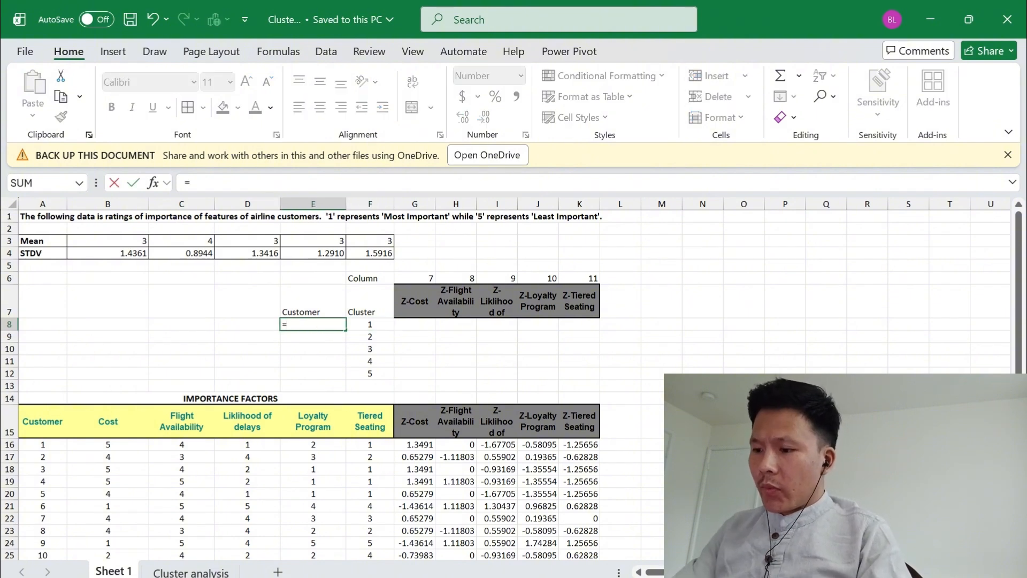
{"action": "type", "text": "vlo"}
{"action": "key", "text": "Tab"}
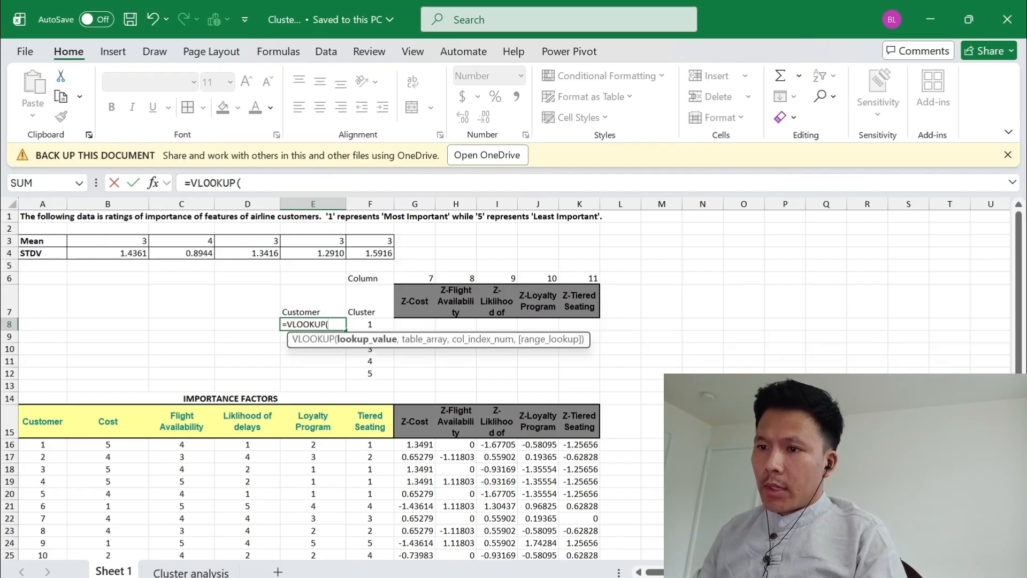
{"action": "key", "text": "Right"}
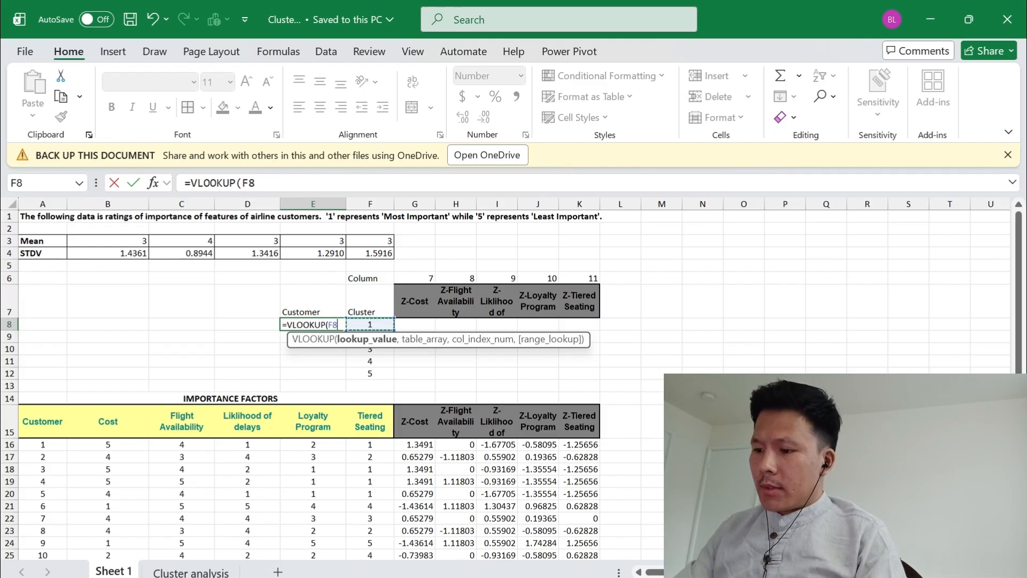
Set the table array of the E8 lookup to the customer data as the absolute range $A$16:$K$31
{"action": "type", "text": ","}
{"action": "key", "text": "Down"}
{"action": "key", "text": "Down"}
{"action": "key", "text": "Down"}
{"action": "key", "text": "Down"}
{"action": "key", "text": "Down"}
{"action": "key", "text": "Down"}
{"action": "key", "text": "Down"}
{"action": "key", "text": "Down"}
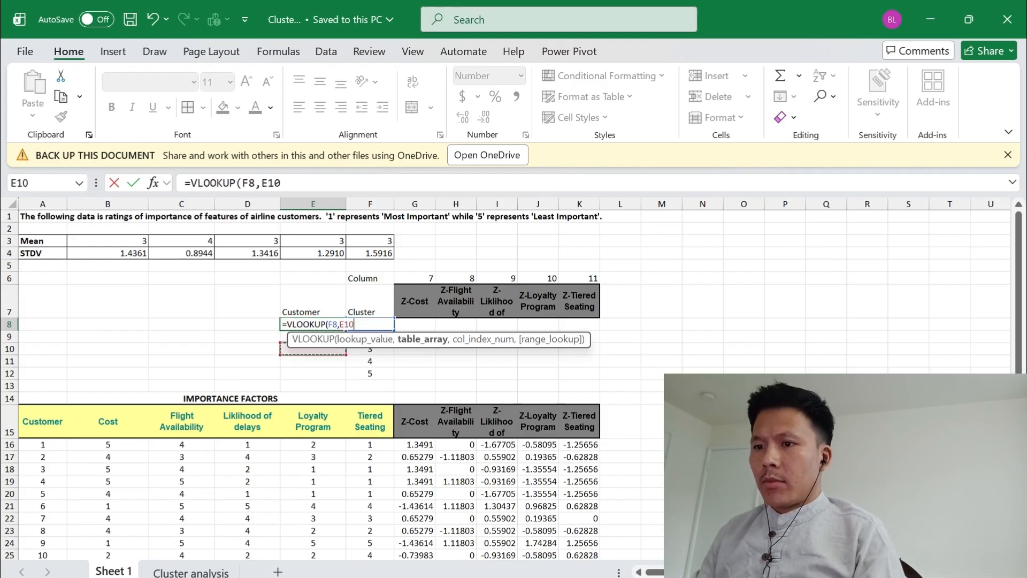
{"action": "key", "text": "Left"}
{"action": "key", "text": "Left"}
{"action": "key", "text": "Left"}
{"action": "key", "text": "Left"}
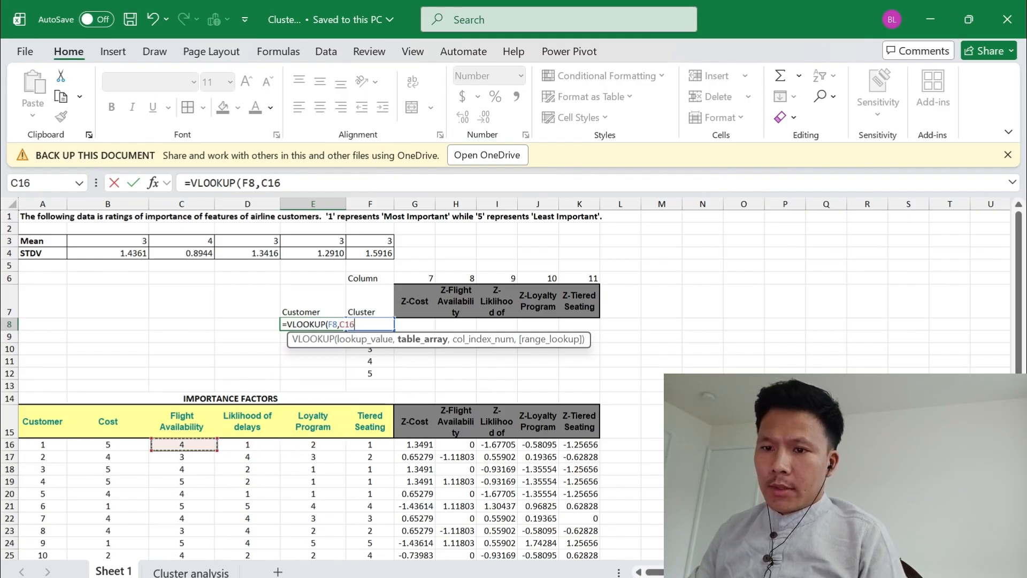
{"action": "key", "text": "shift+Right"}
{"action": "key", "text": "shift+Right"}
{"action": "key", "text": "shift+Right"}
{"action": "key", "text": "shift+Right"}
{"action": "key", "text": "shift+Right"}
{"action": "key", "text": "shift+Right"}
{"action": "key", "text": "shift+Right"}
{"action": "key", "text": "shift+Right"}
{"action": "key", "text": "shift+Right"}
{"action": "key", "text": "shift+Right"}
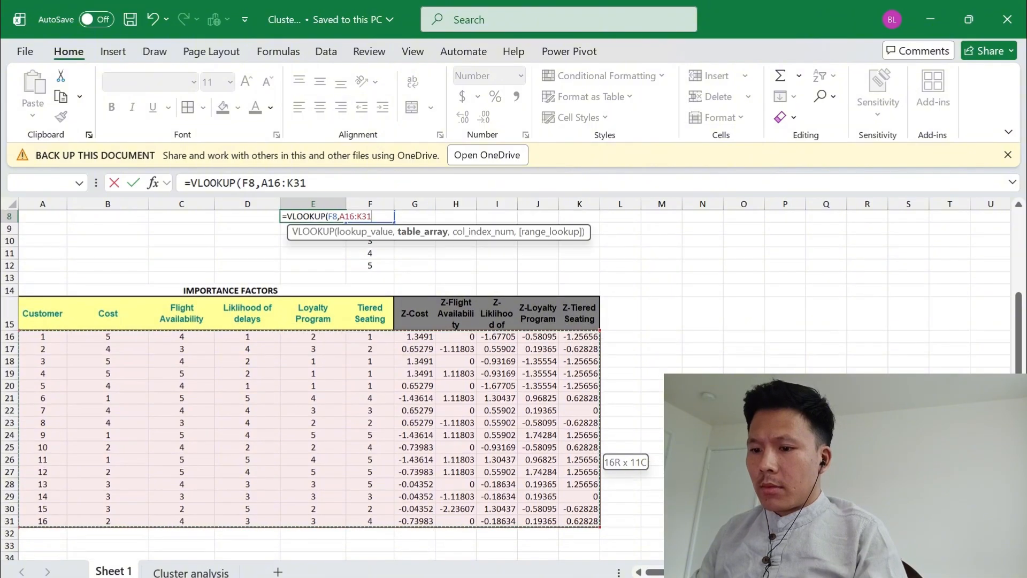
{"action": "key", "text": "F4"}
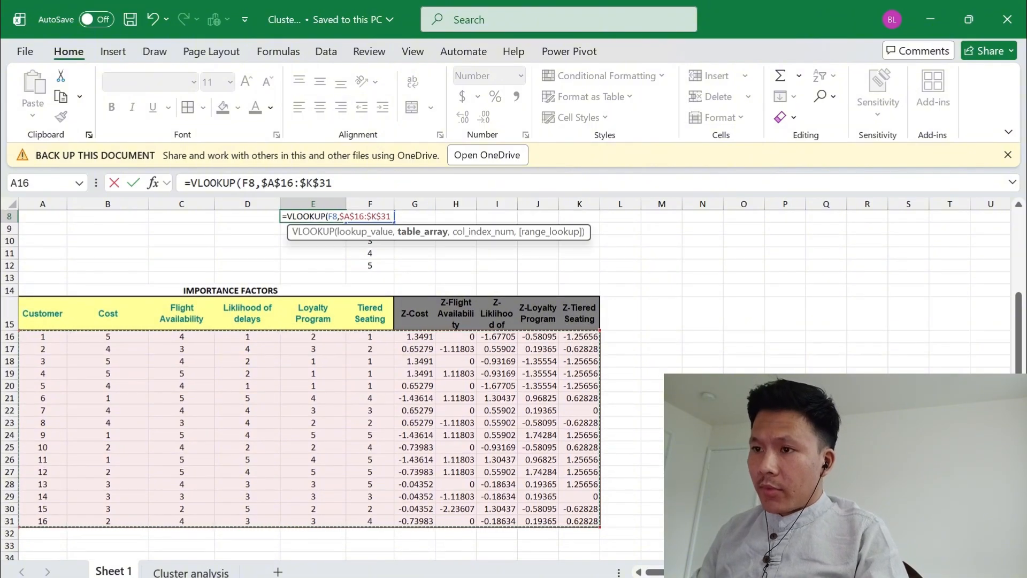
Complete the E8 lookup with column index 1 and 0 for an exact match
{"action": "type", "text": ","}
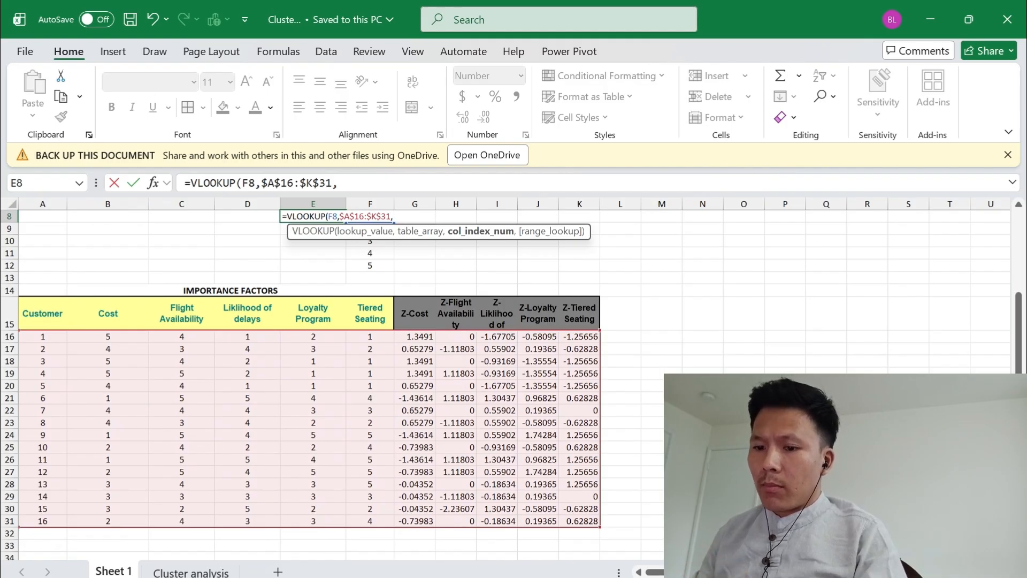
{"action": "type", "text": "1,0"}
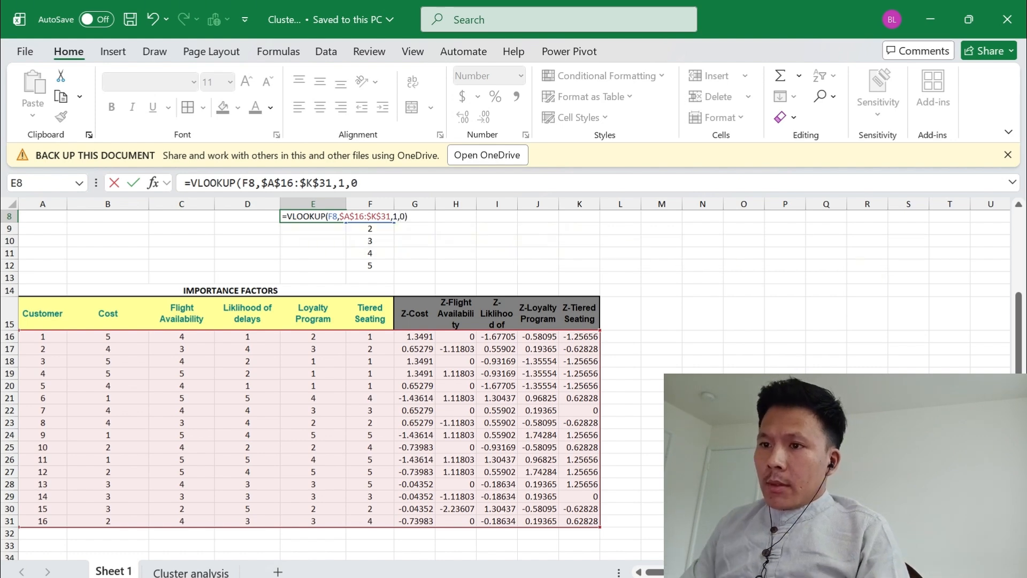
{"action": "type", "text": ")"}
{"action": "key", "text": "Return"}
Copy the customer lookup formula from E8 down through E12
{"action": "key", "text": "Up"}
{"action": "key", "text": "Up"}
{"action": "key", "text": "Up"}
{"action": "key", "text": "Down"}
{"action": "key", "text": "Down"}
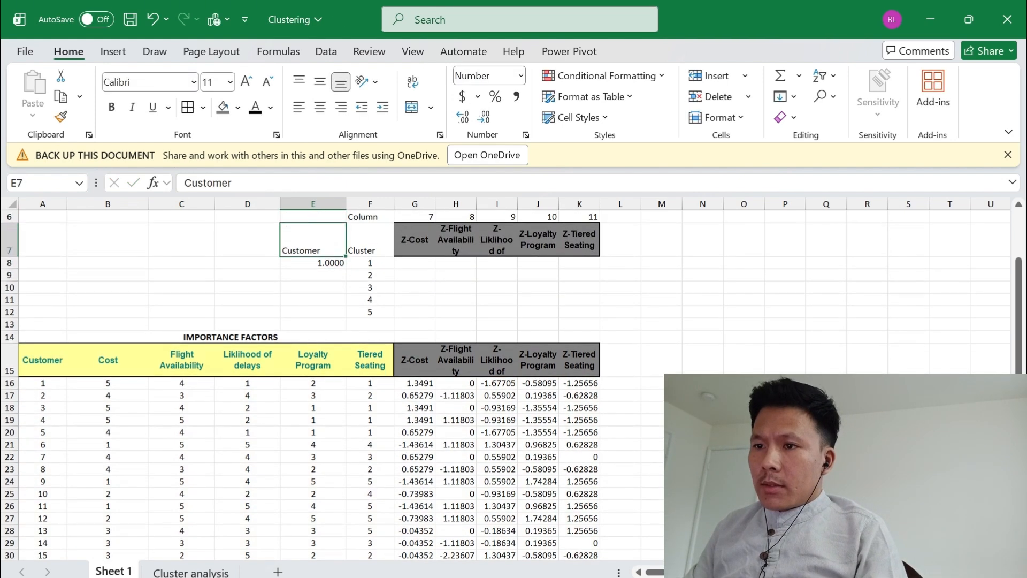
{"action": "key", "text": "shift+Down"}
{"action": "key", "text": "shift+Down"}
{"action": "key", "text": "shift+Down"}
{"action": "key", "text": "shift+Down"}
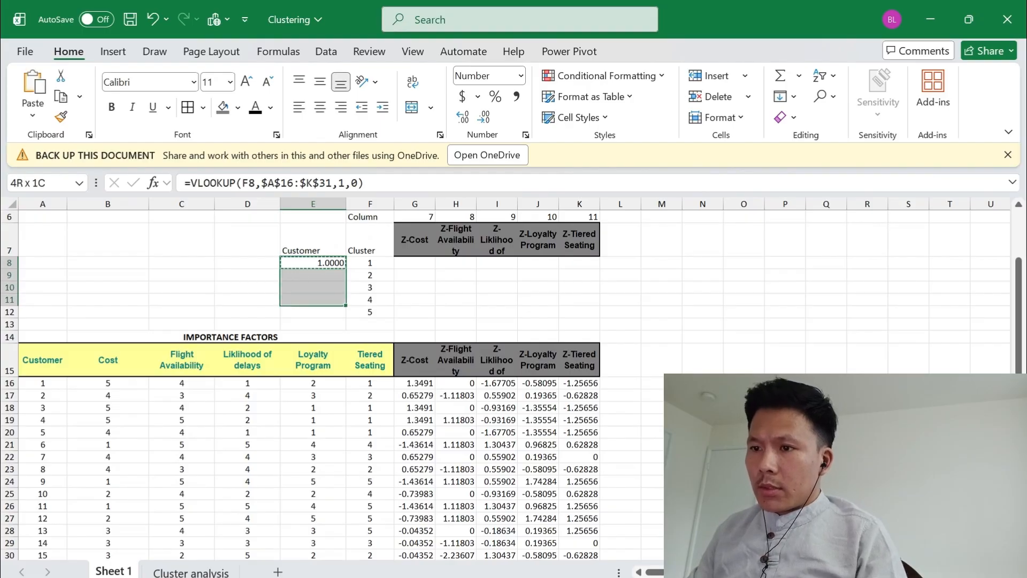
{"action": "key", "text": "ctrl+d"}
Format the customer numbers in E8:E12 as General and center them
{"action": "key", "text": "alt"}
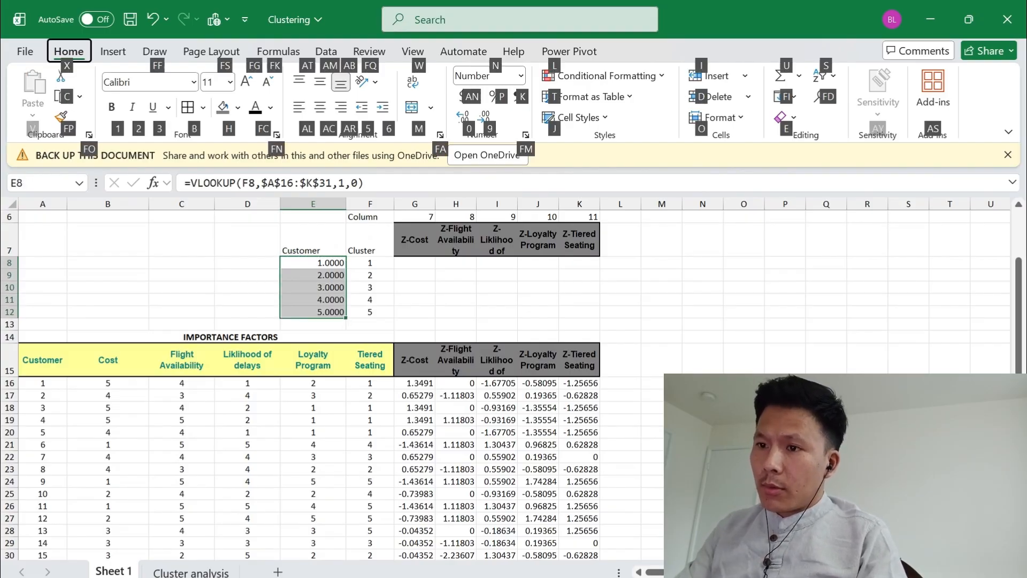
{"action": "key", "text": "n"}
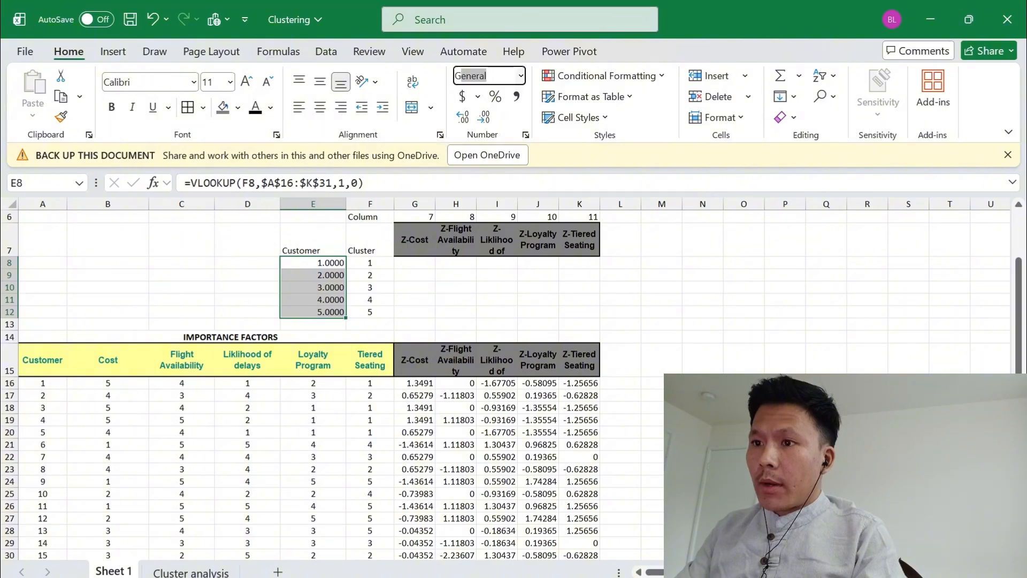
{"action": "key", "text": "Return"}
{"action": "key", "text": "alt"}
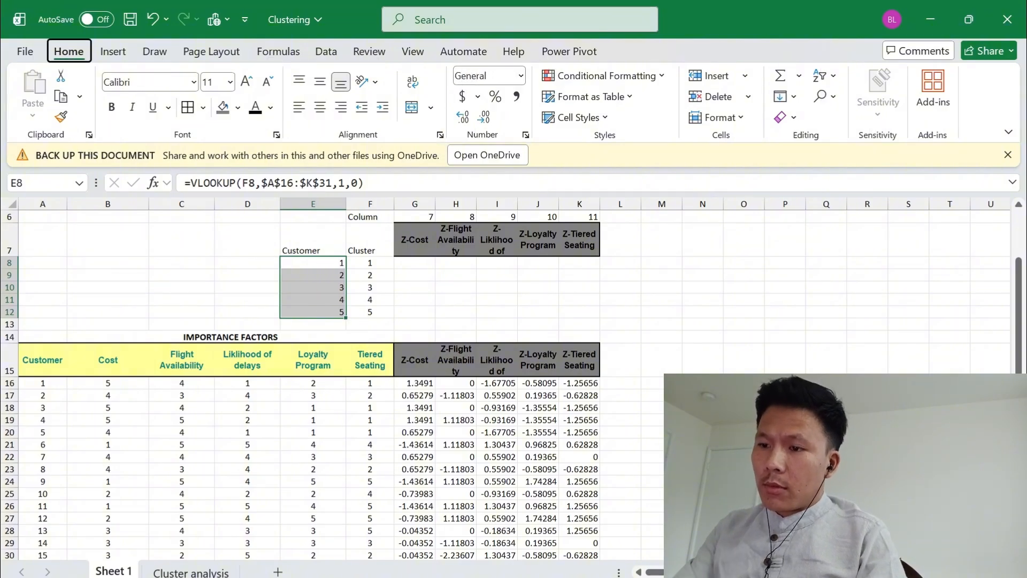
{"action": "key", "text": "h"}
{"action": "key", "text": "a"}
{"action": "key", "text": "c"}
{"action": "key", "text": "Right"}
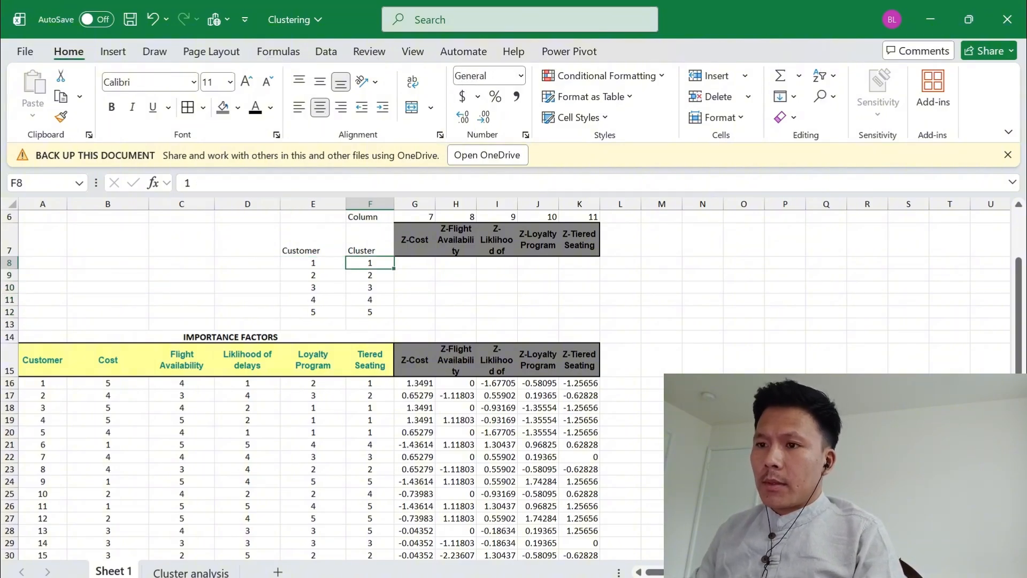
Save the workbook with the completed customer lookups
{"action": "key", "text": "Left"}
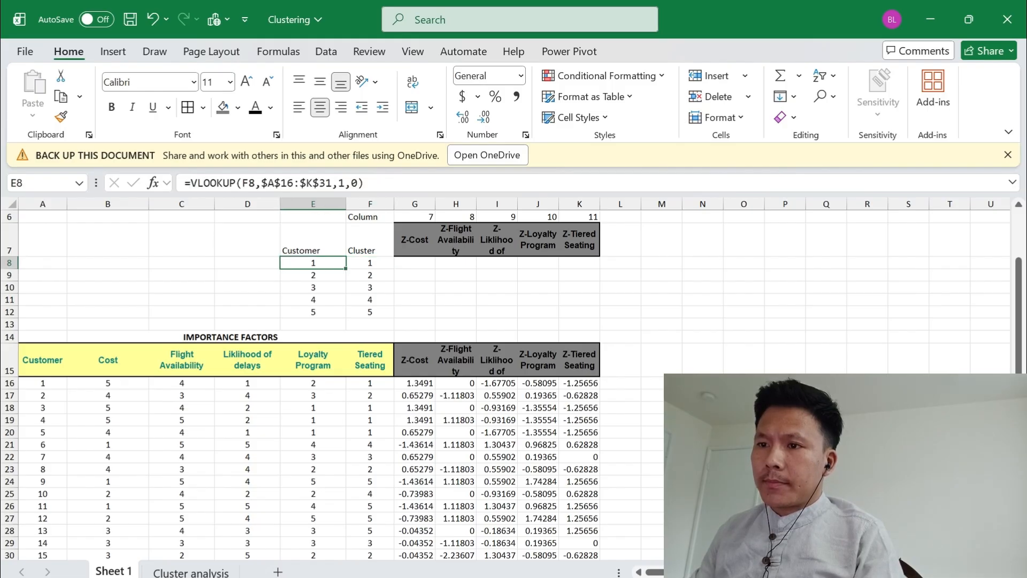
{"action": "scroll", "coordinate": [321, 374], "scroll_direction": "up", "scroll_amount": 2}
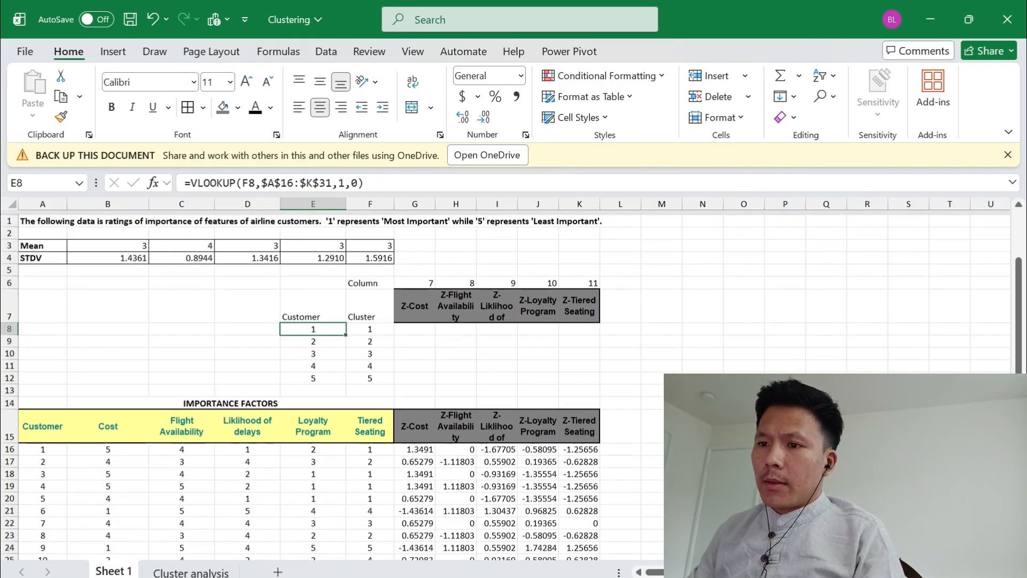
{"action": "key", "text": "ctrl+s"}
Start a VLOOKUP in G8 under Z-Cost, using cluster cell F8 as the lookup value
{"action": "key", "text": "Right"}
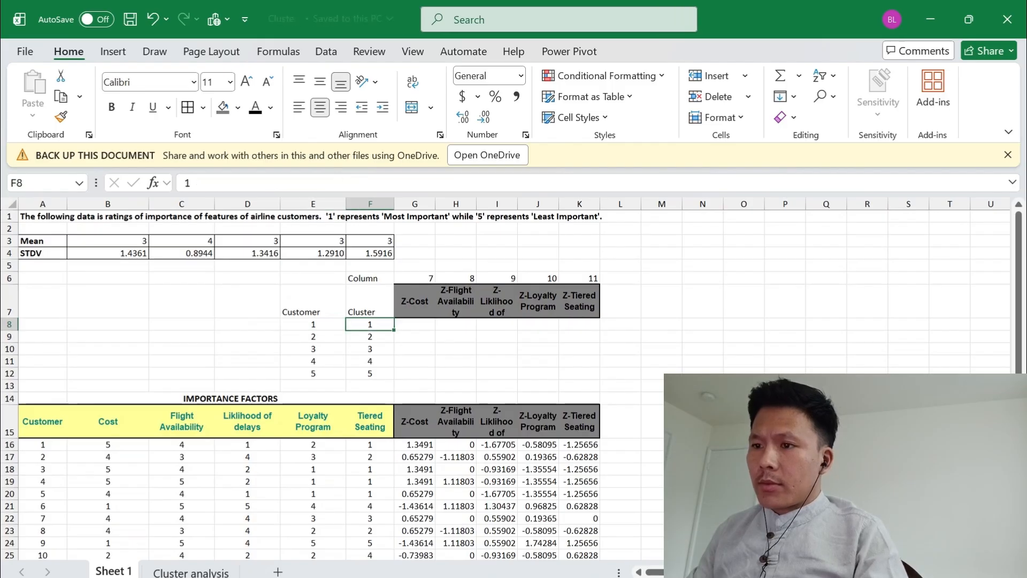
{"action": "key", "text": "Right"}
{"action": "key", "text": "Right"}
{"action": "key", "text": "Left"}
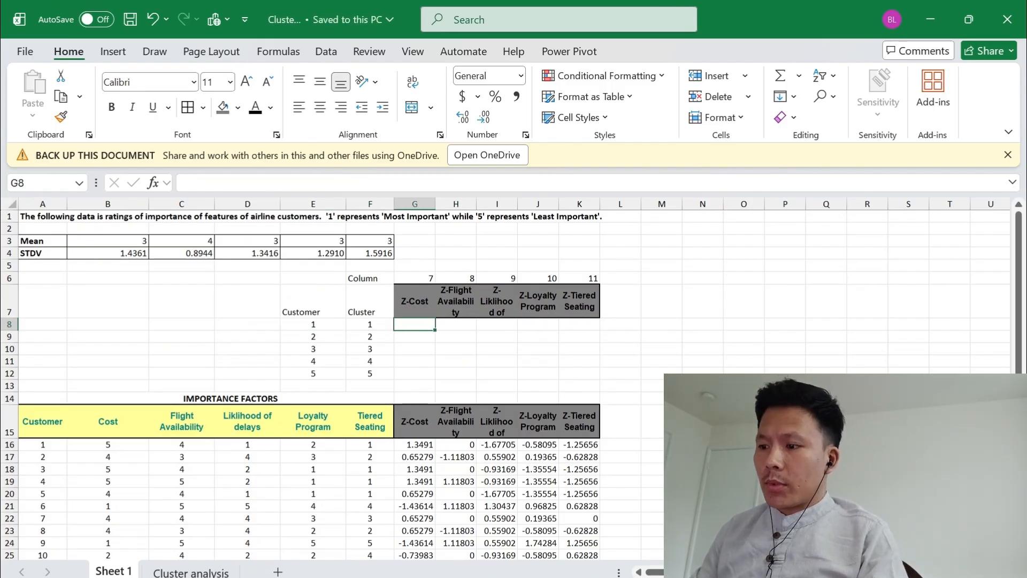
{"action": "type", "text": "="}
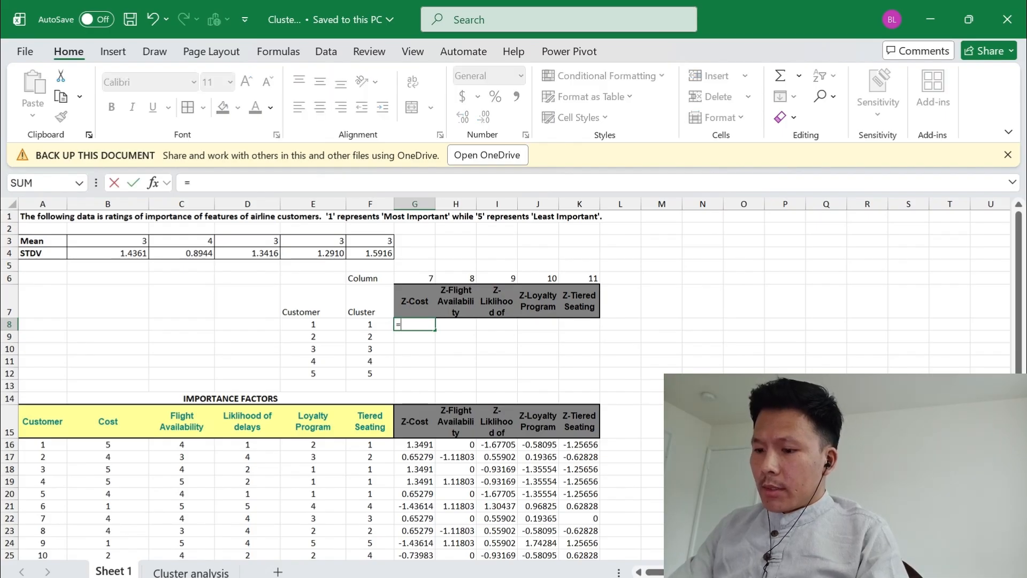
{"action": "type", "text": "vl"}
{"action": "key", "text": "Tab"}
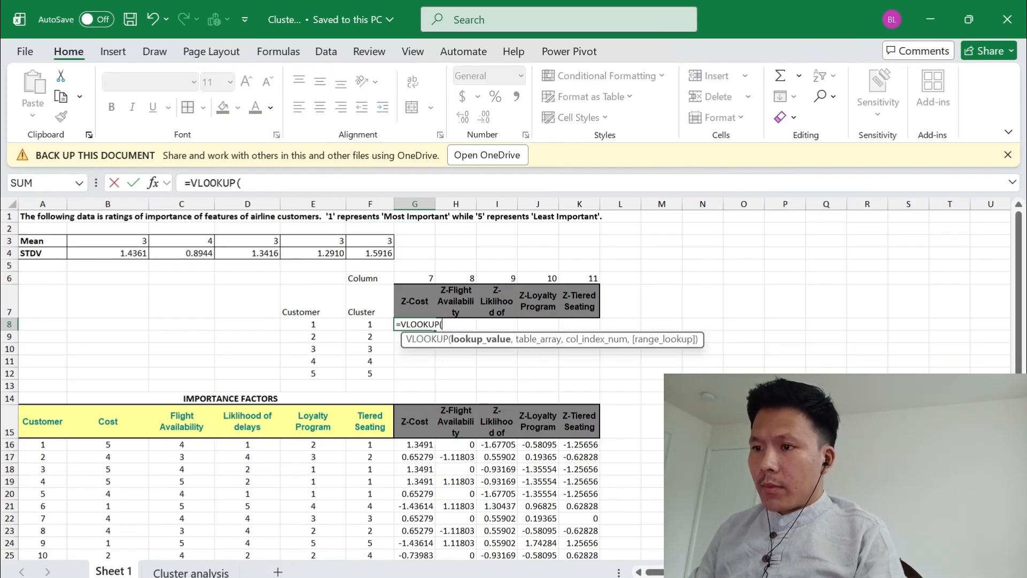
{"action": "key", "text": "Left"}
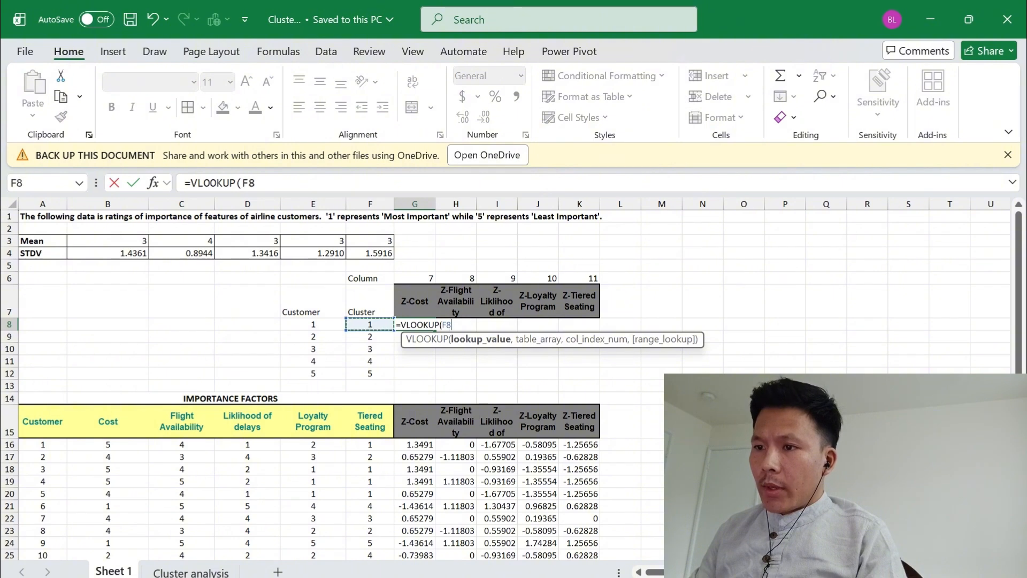
{"action": "type", "text": ","}
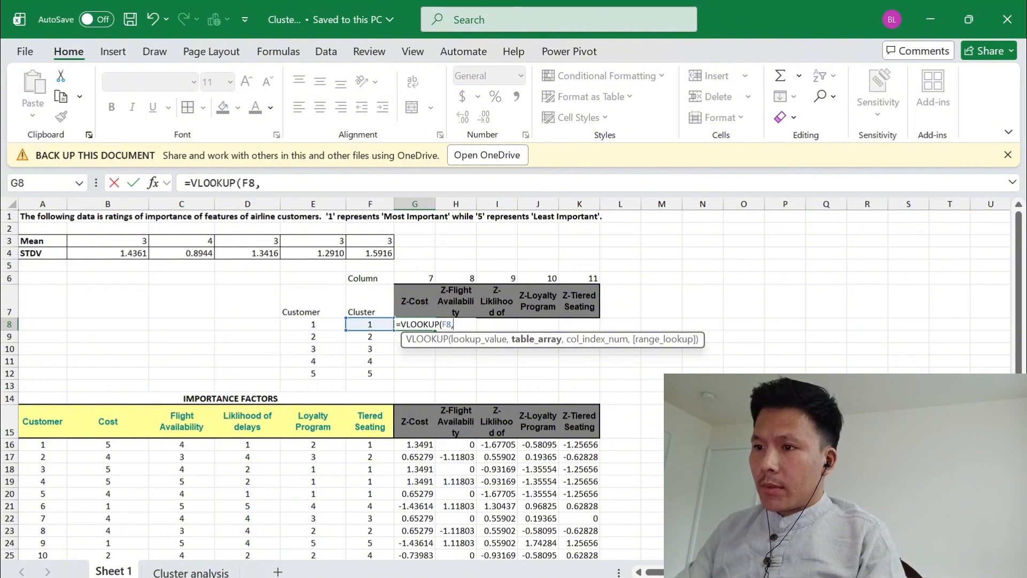
Set the G8 lookup's table array to the customer data and Z-scores as the absolute range $A$16:$K$31
{"action": "key", "text": "Down"}
{"action": "key", "text": "Down"}
{"action": "key", "text": "Down"}
{"action": "key", "text": "Down"}
{"action": "key", "text": "Down"}
{"action": "key", "text": "Down"}
{"action": "key", "text": "Down"}
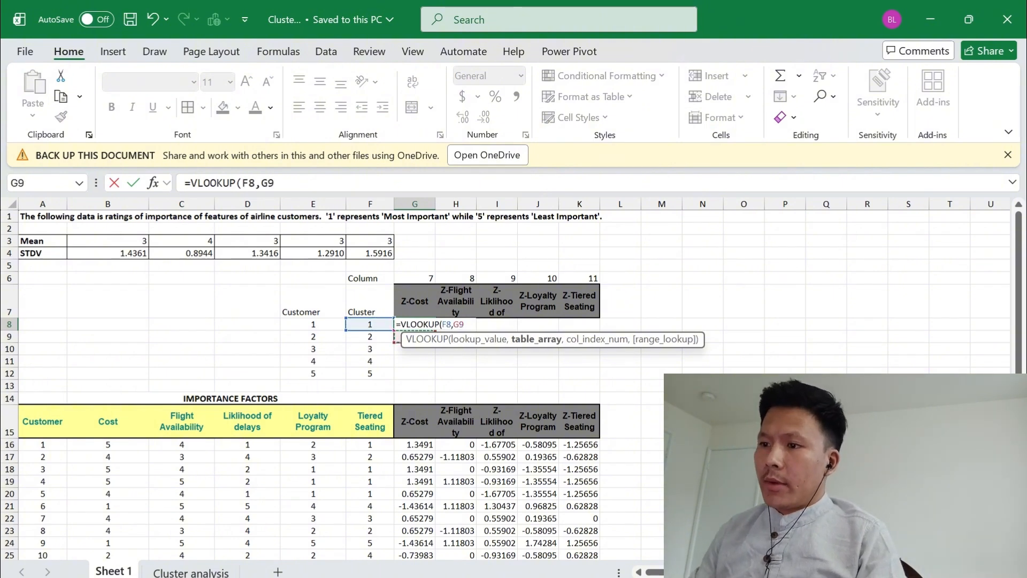
{"action": "key", "text": "Down"}
{"action": "key", "text": "Left"}
{"action": "key", "text": "Left"}
{"action": "key", "text": "Left"}
{"action": "key", "text": "Left"}
{"action": "key", "text": "Left"}
{"action": "key", "text": "Left"}
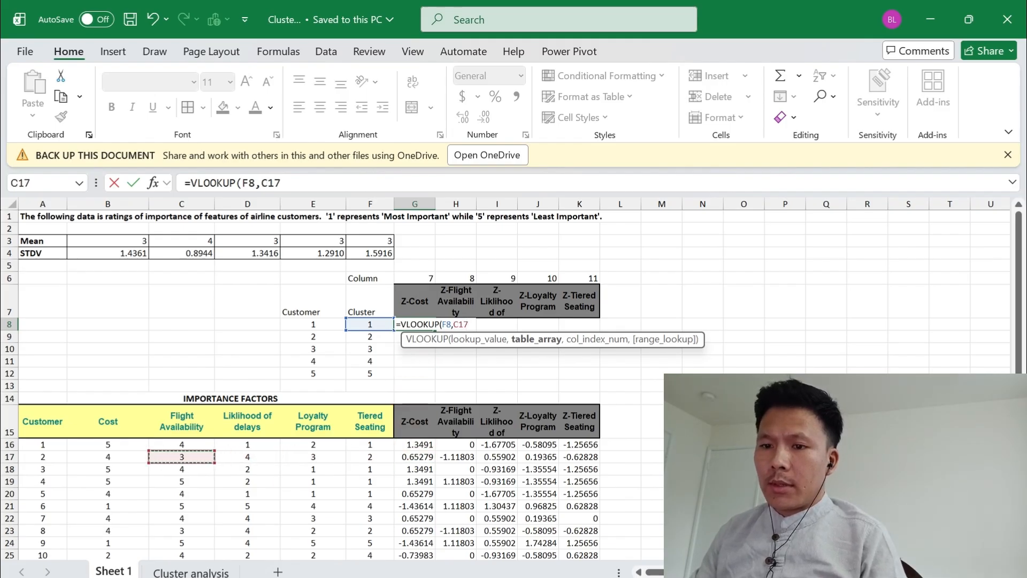
{"action": "key", "text": "shift+Right"}
{"action": "key", "text": "shift+Right"}
{"action": "key", "text": "shift+Right"}
{"action": "key", "text": "shift+Right"}
{"action": "key", "text": "shift+Right"}
{"action": "key", "text": "shift+Right"}
{"action": "key", "text": "shift+Right"}
{"action": "key", "text": "shift+Right"}
{"action": "key", "text": "shift+Right"}
{"action": "key", "text": "shift+Right"}
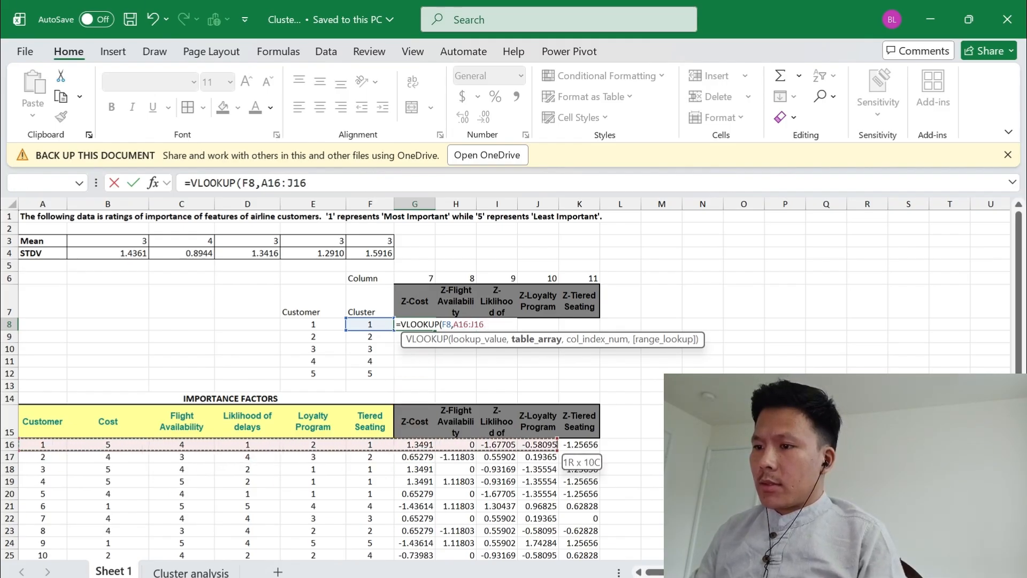
{"action": "key", "text": "ctrl+shift+Down"}
{"action": "key", "text": "F4"}
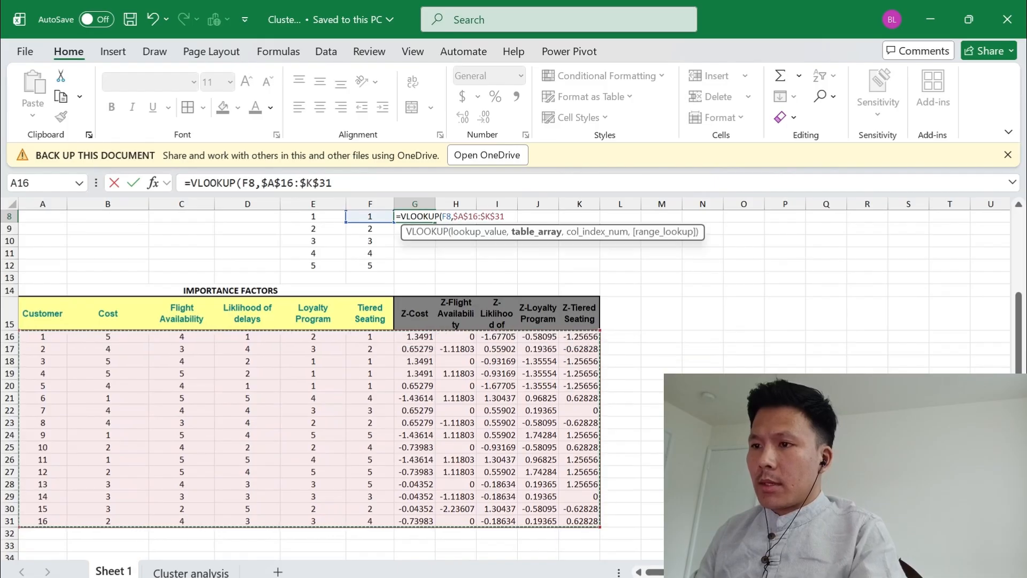
Complete the G8 lookup with the column number in G6 as its column index
{"action": "type", "text": ","}
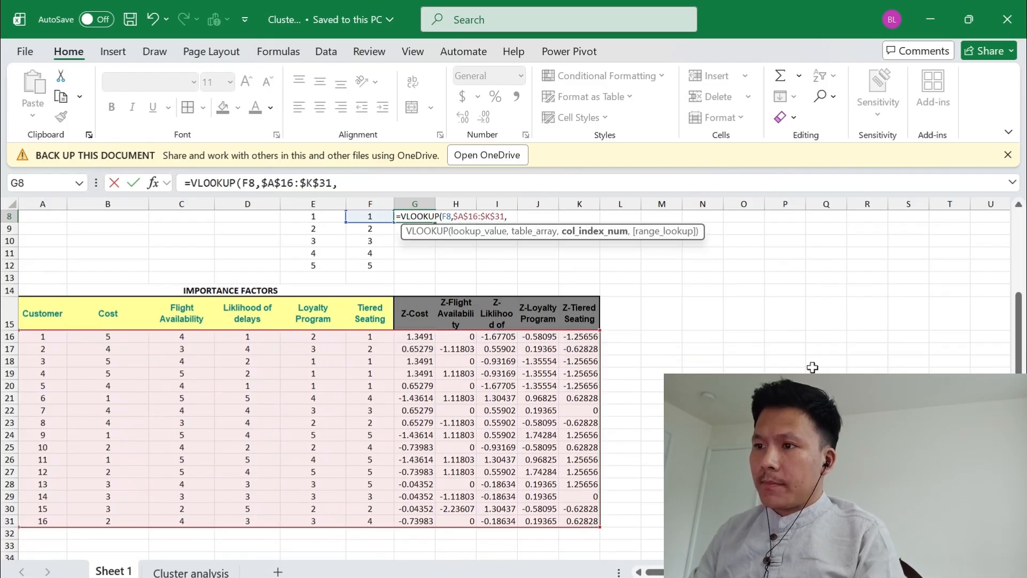
{"action": "scroll", "coordinate": [725, 351], "scroll_direction": "up", "scroll_amount": 3}
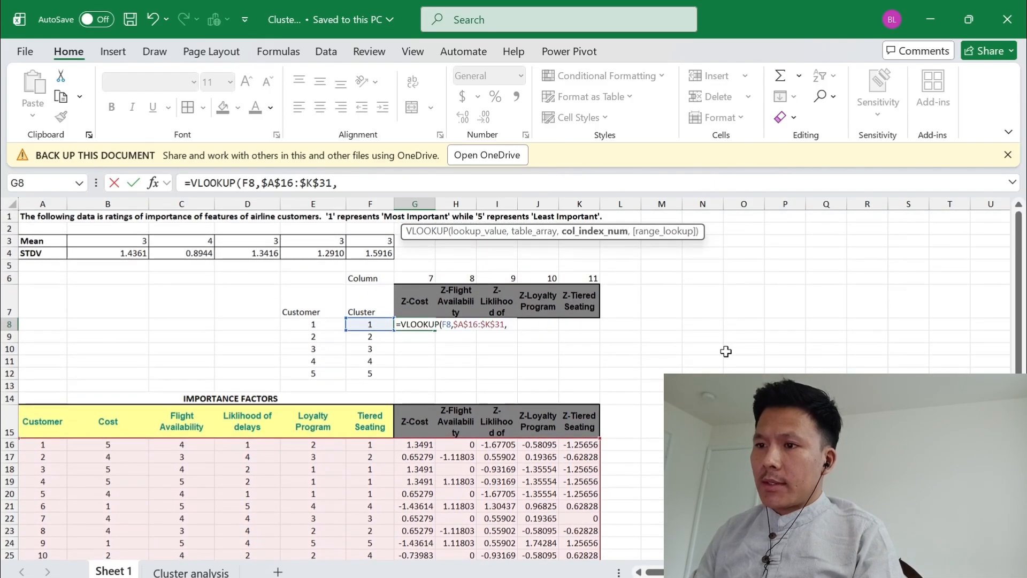
{"action": "left_click", "coordinate": [428, 277]}
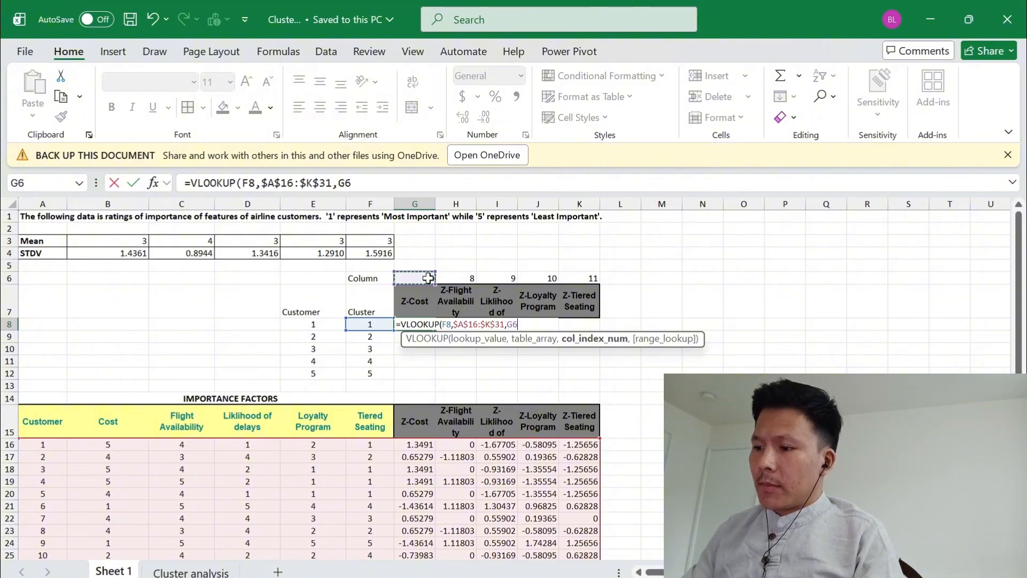
{"action": "key", "text": "Return"}
{"action": "key", "text": "Up"}
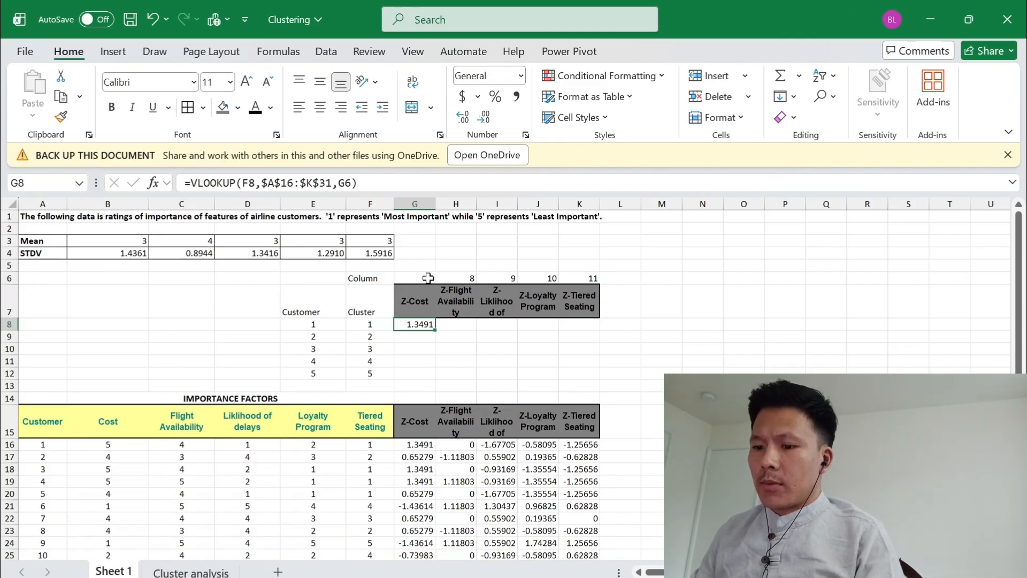
Lock the row of the column index reference in the G8 lookup, making it G$6
{"action": "key", "text": "ctrl+c"}
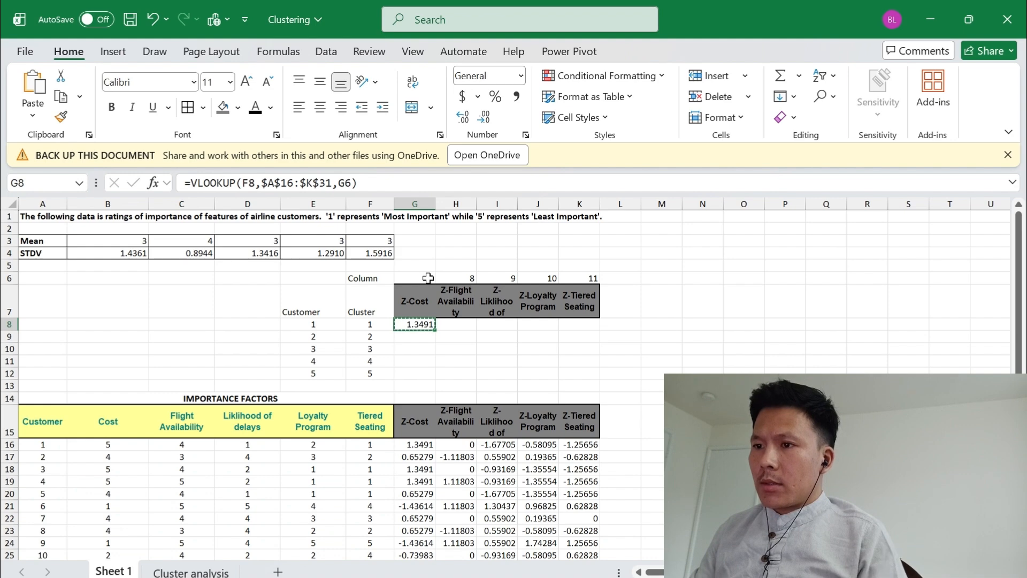
{"action": "key", "text": "Escape"}
{"action": "key", "text": "Up"}
{"action": "key", "text": "Up"}
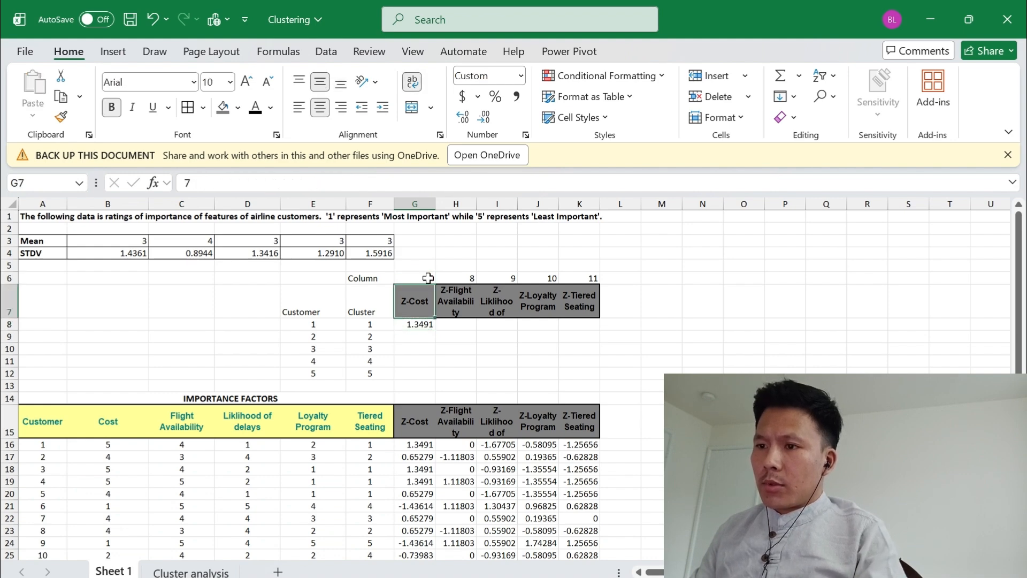
{"action": "key", "text": "Down"}
{"action": "key", "text": "Down"}
{"action": "key", "text": "F2"}
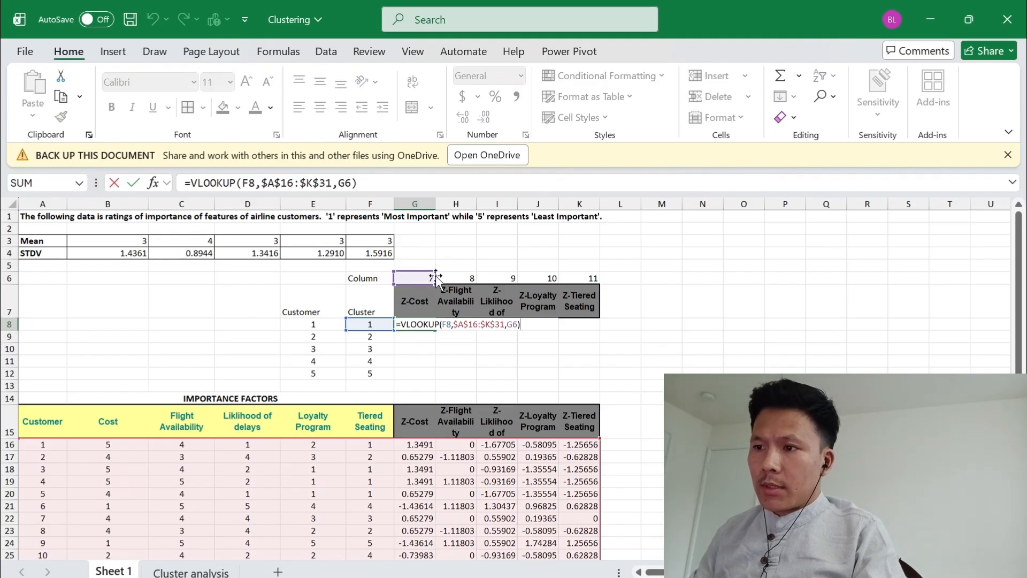
{"action": "left_click", "coordinate": [513, 325]}
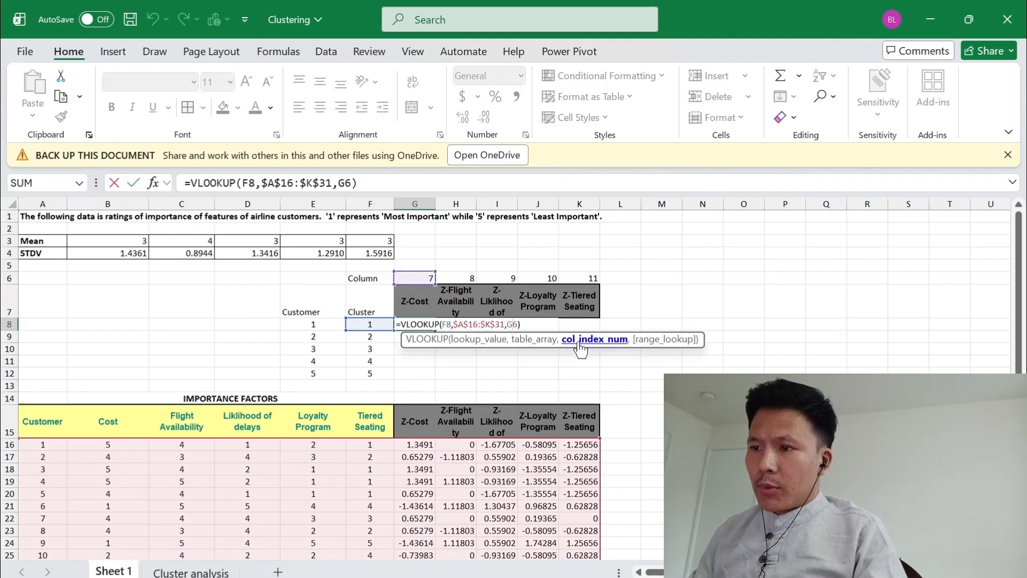
{"action": "type", "text": "$"}
{"action": "key", "text": "Return"}
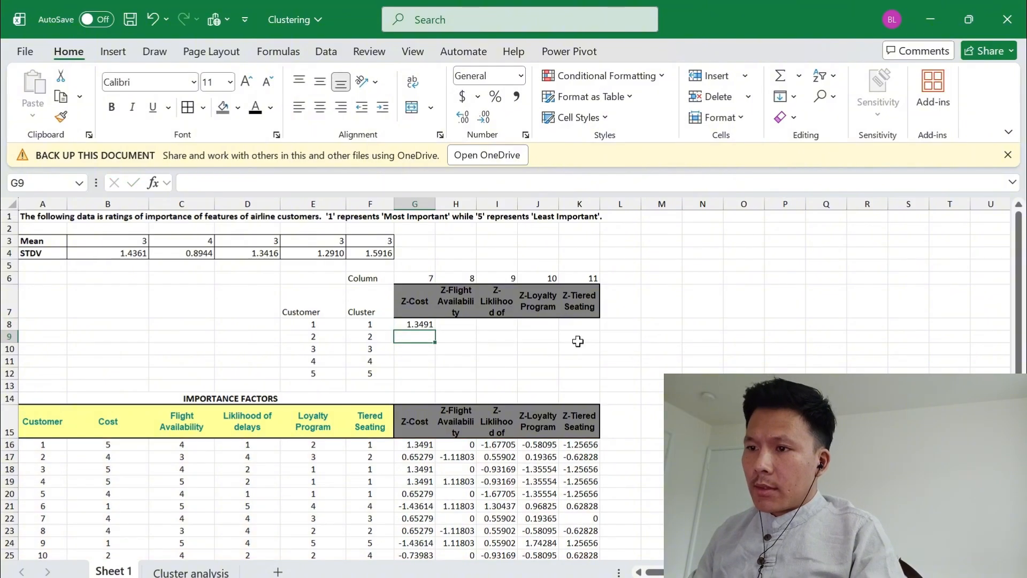
Try to fill the Z-score table G8:K12 with the lookup formula from G8
{"action": "key", "text": "Up"}
{"action": "key", "text": "ctrl+c"}
{"action": "key", "text": "shift+Right"}
{"action": "key", "text": "shift+Right"}
{"action": "key", "text": "shift+Right"}
{"action": "key", "text": "shift+Right"}
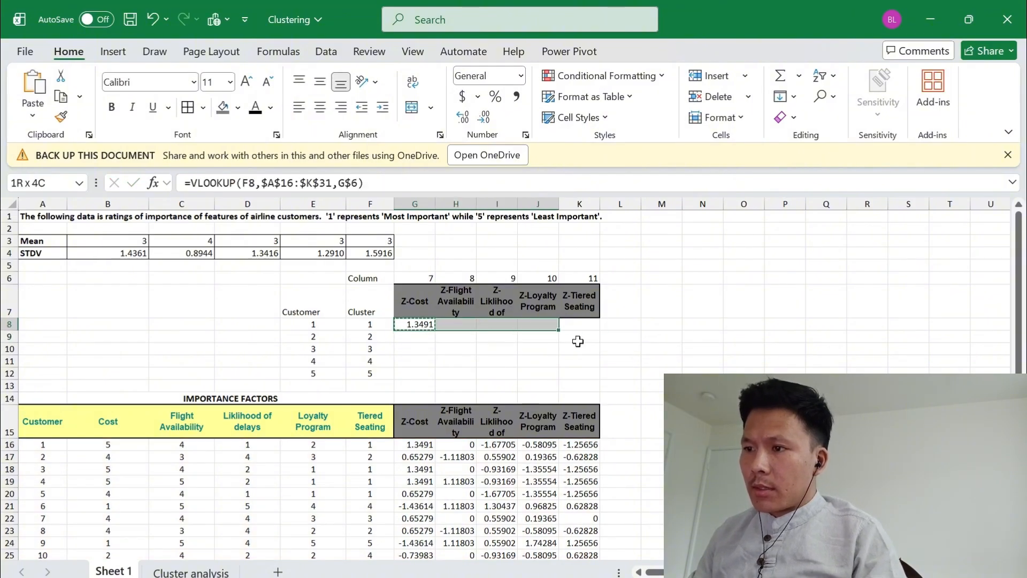
{"action": "key", "text": "shift+Down"}
{"action": "key", "text": "shift+Down"}
{"action": "key", "text": "shift+Down"}
{"action": "key", "text": "shift+Down"}
{"action": "key", "text": "ctrl+v"}
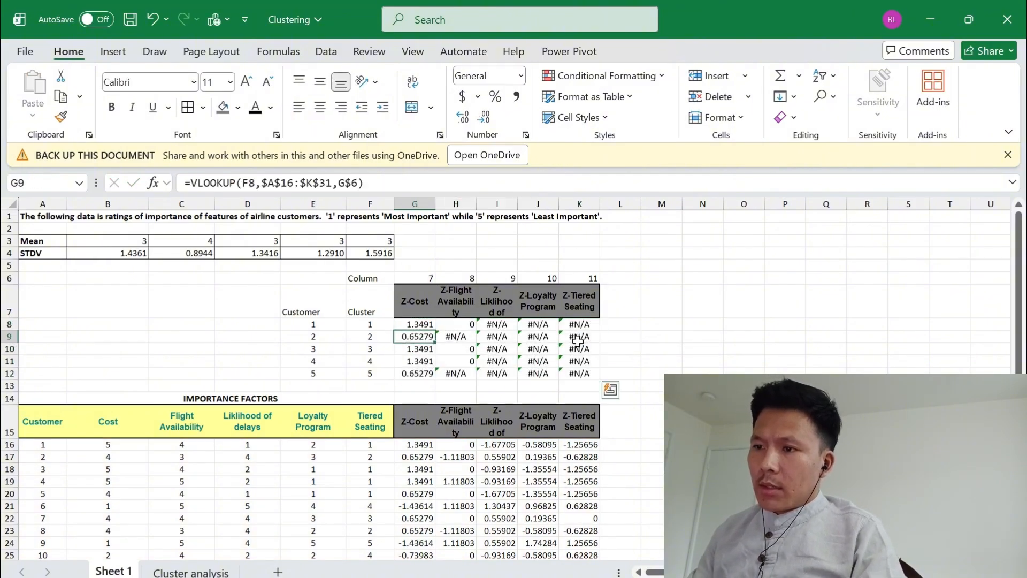
Examine which cells the copied lookup formula in H9 refers to
{"action": "key", "text": "Right"}
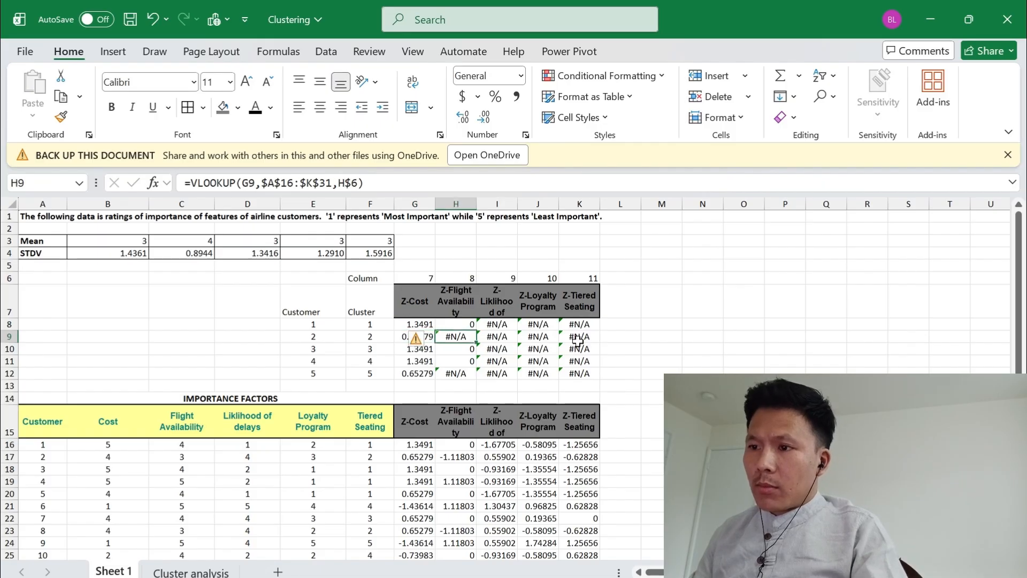
{"action": "key", "text": "F2"}
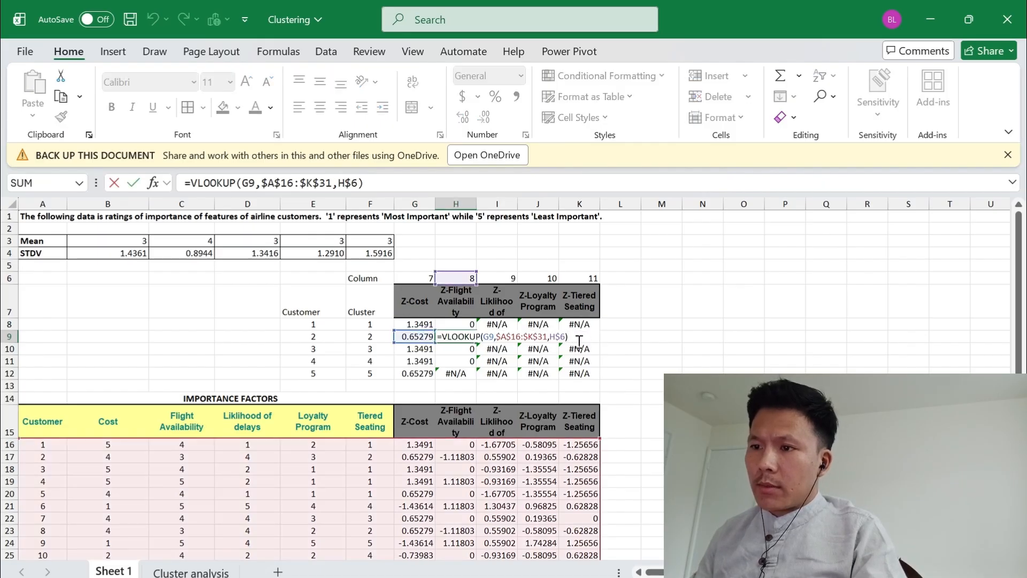
{"action": "key", "text": "Escape"}
Lock the column of the lookup value in the G8 formula, making it $F8
{"action": "key", "text": "Left"}
{"action": "key", "text": "Up"}
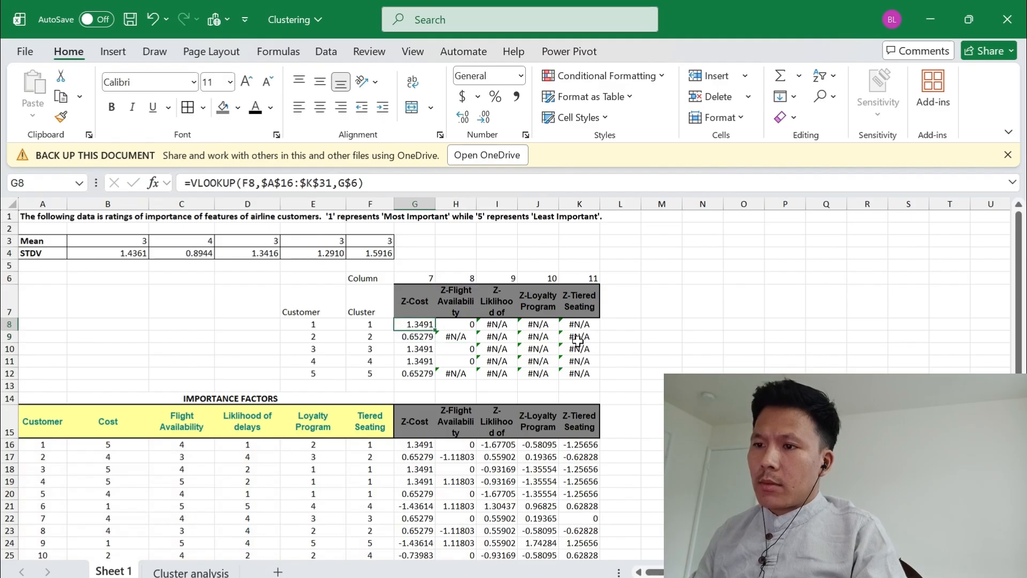
{"action": "key", "text": "F2"}
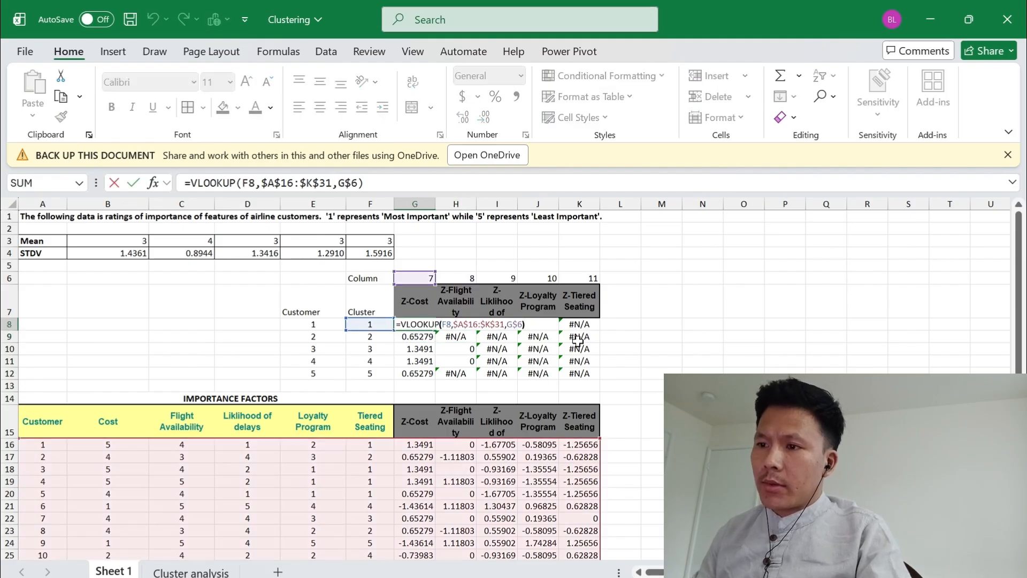
{"action": "key", "text": "Left"}
{"action": "key", "text": "Left"}
{"action": "key", "text": "Left"}
{"action": "key", "text": "Left"}
{"action": "key", "text": "Left"}
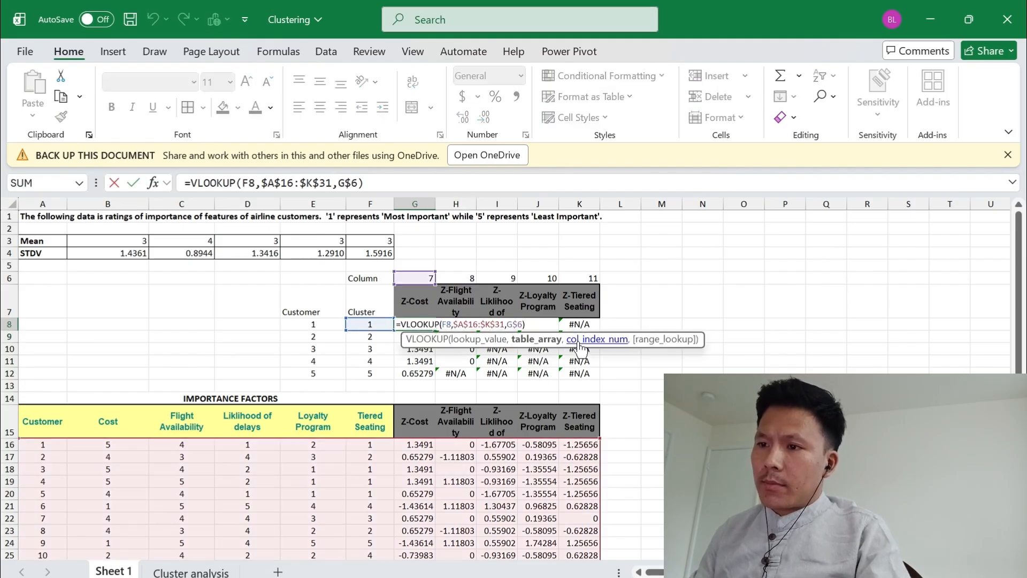
{"action": "key", "text": "Left"}
{"action": "key", "text": "Left"}
{"action": "key", "text": "Left"}
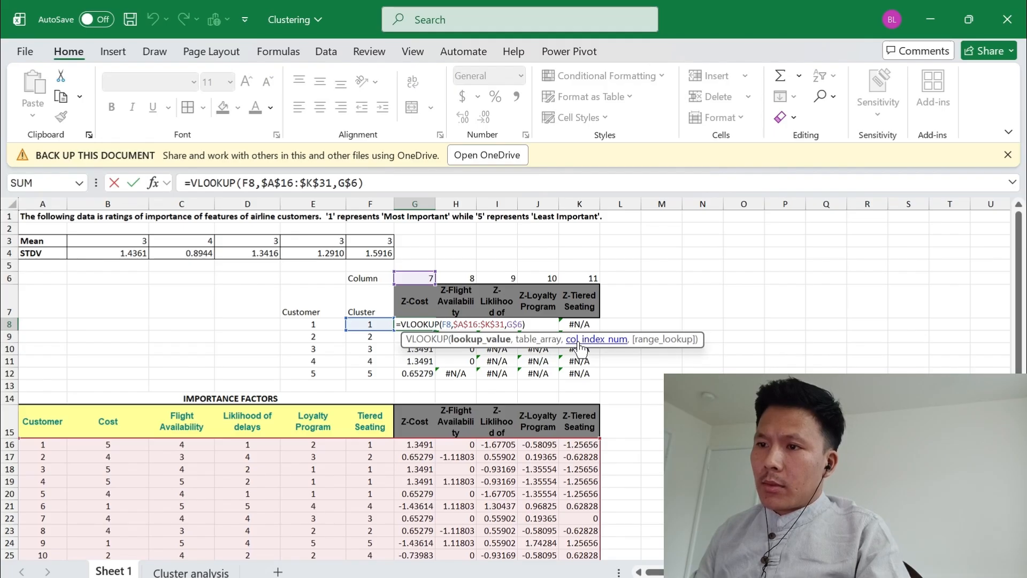
{"action": "type", "text": "$"}
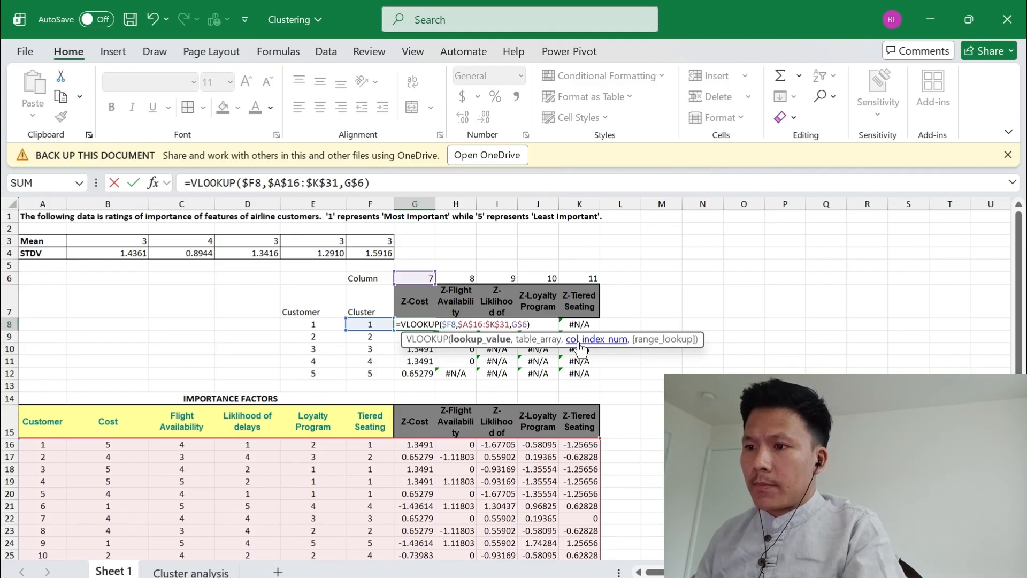
{"action": "key", "text": "Return"}
Copy the corrected lookup formula from G8 across all five Z-score columns and clusters in G8:K12
{"action": "key", "text": "Up"}
{"action": "key", "text": "ctrl+c"}
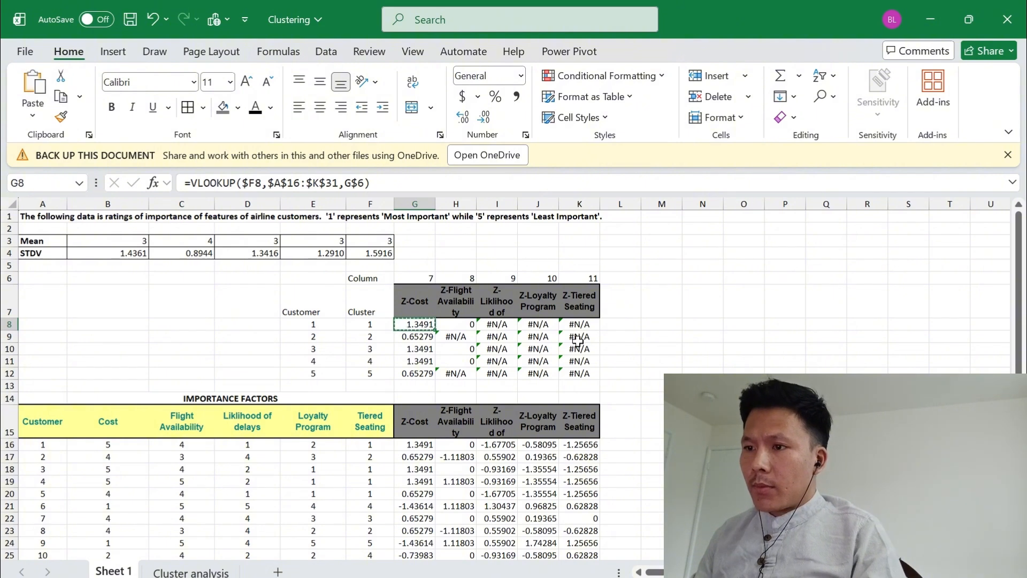
{"action": "key", "text": "shift+Right"}
{"action": "key", "text": "shift+Right"}
{"action": "key", "text": "shift+Right"}
{"action": "key", "text": "shift+Right"}
{"action": "key", "text": "shift+Down"}
{"action": "key", "text": "shift+Down"}
{"action": "key", "text": "shift+Down"}
{"action": "key", "text": "shift+Down"}
{"action": "key", "text": "ctrl+v"}
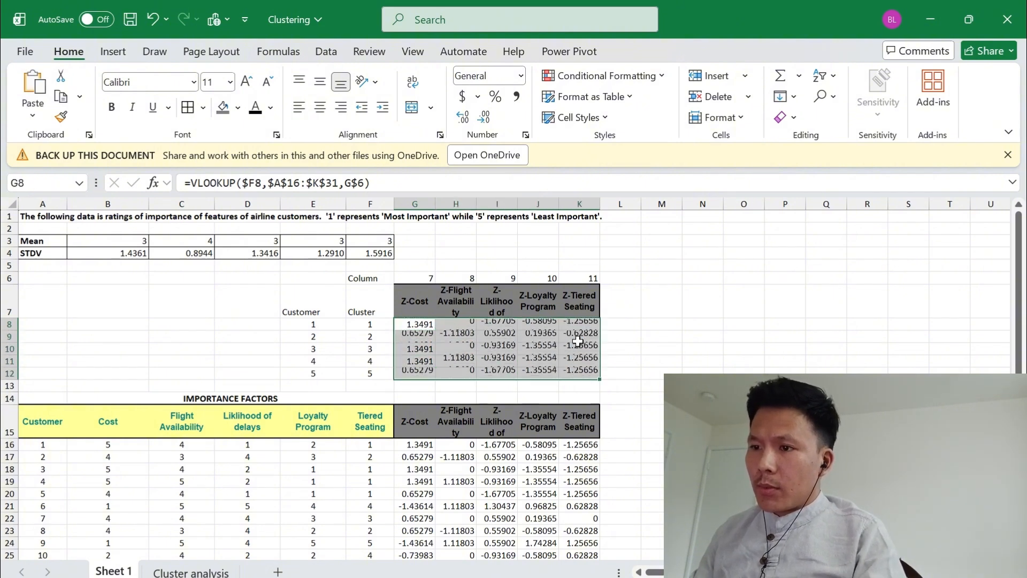
{"action": "key", "text": "Down"}
{"action": "key", "text": "Up"}
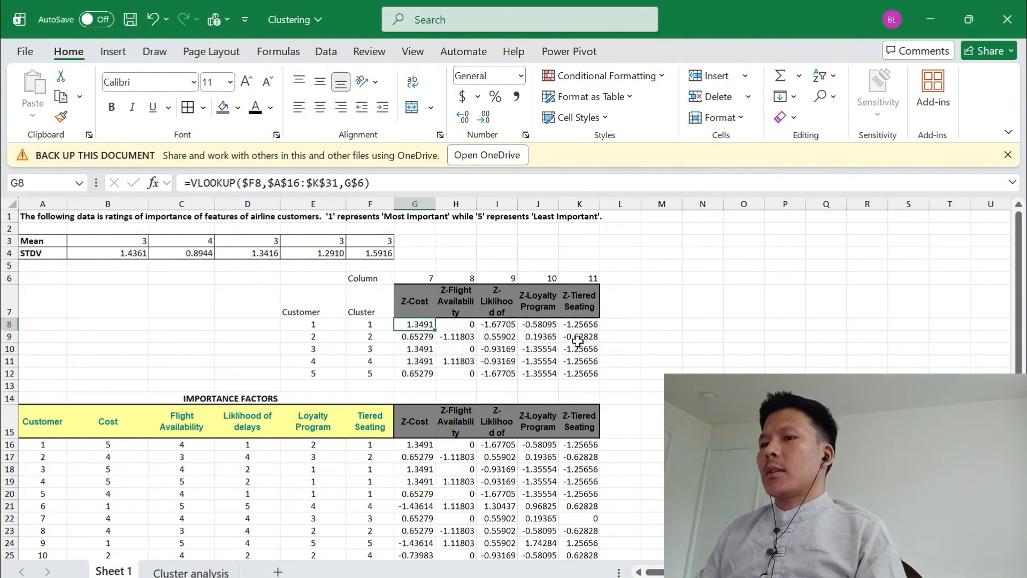
Save the workbook with the completed Z-score lookups
{"action": "key", "text": "ctrl+s"}
{"action": "key", "text": "Right"}
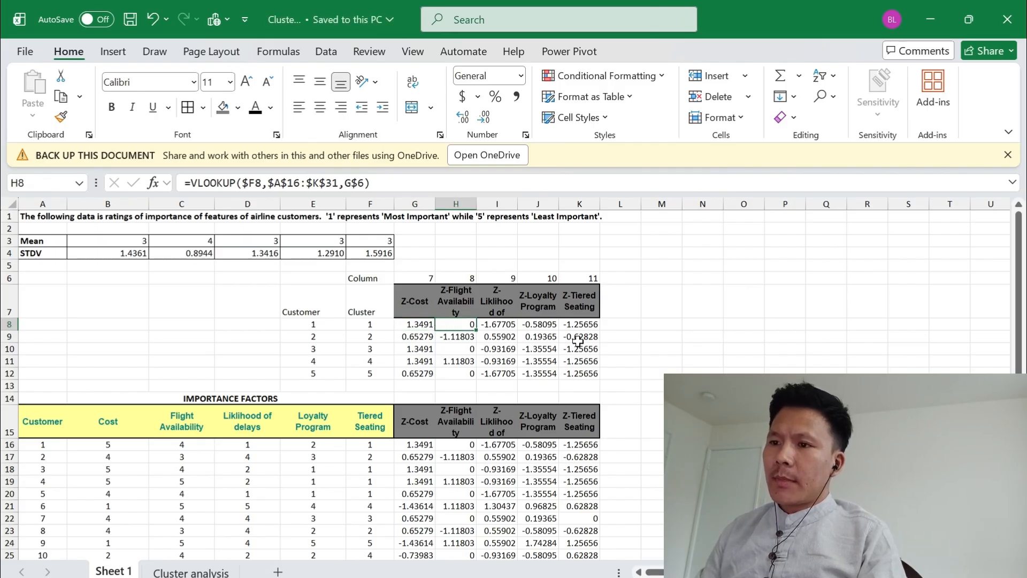
{"action": "key", "text": "Left"}
{"action": "key", "text": "Right"}
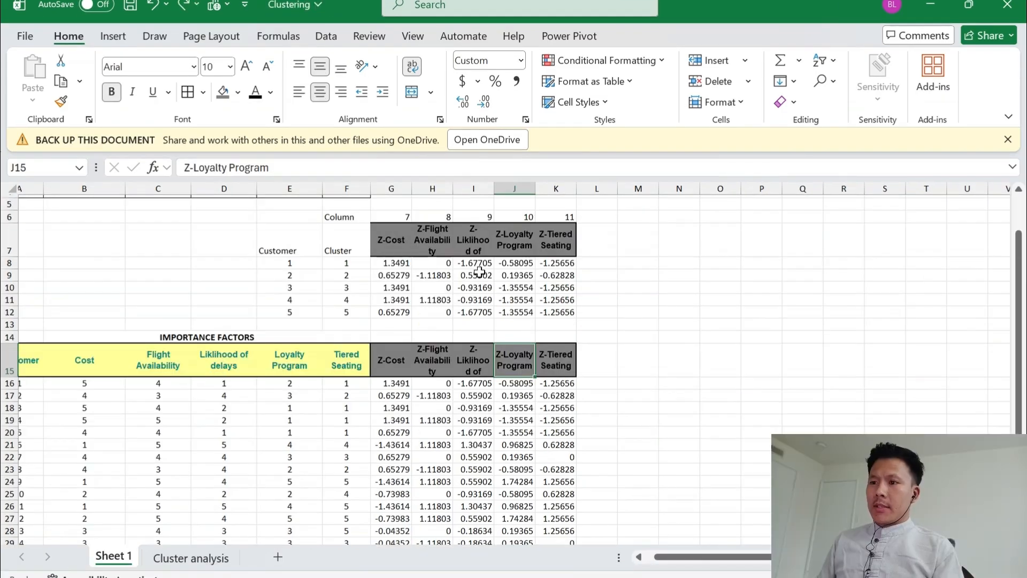
{"action": "scroll", "coordinate": [479, 272], "scroll_direction": "down", "scroll_amount": 2}
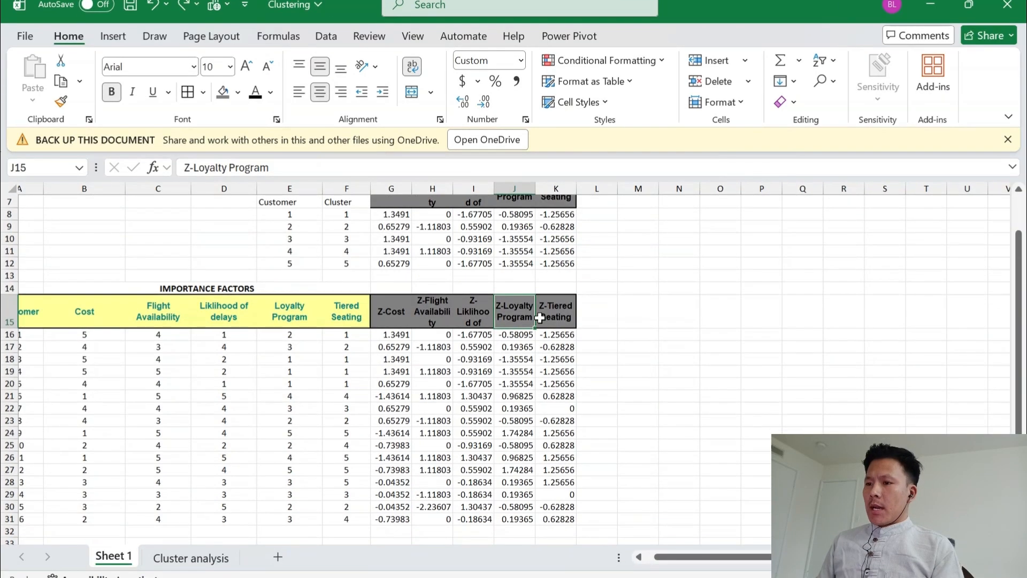
{"action": "scroll", "coordinate": [539, 318], "scroll_direction": "down", "scroll_amount": 1}
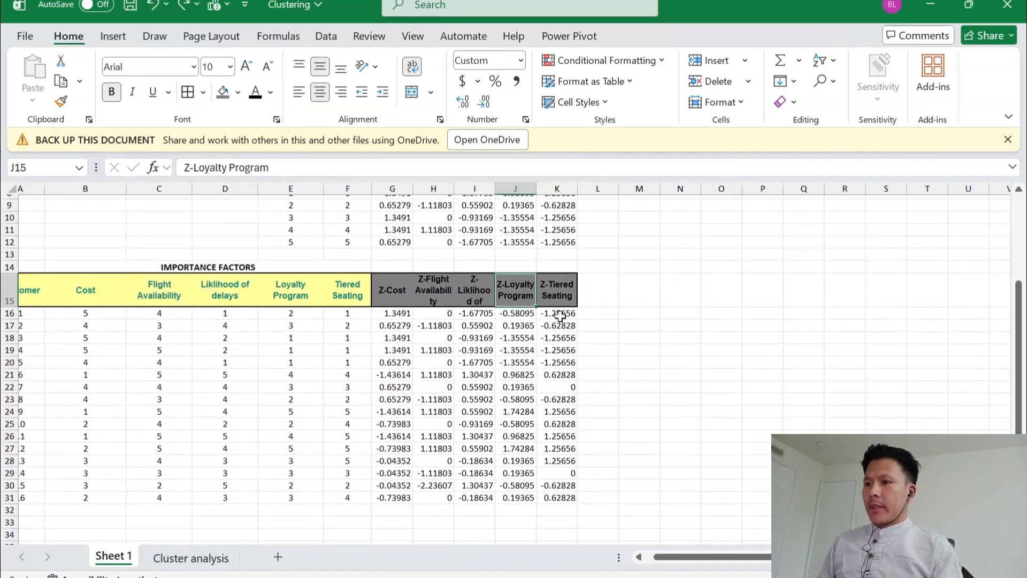
Enter the header "Sum of diff. Cluster 1" in L15 and extend the series through P15 for clusters 1 to 5
{"action": "left_click", "coordinate": [605, 301]}
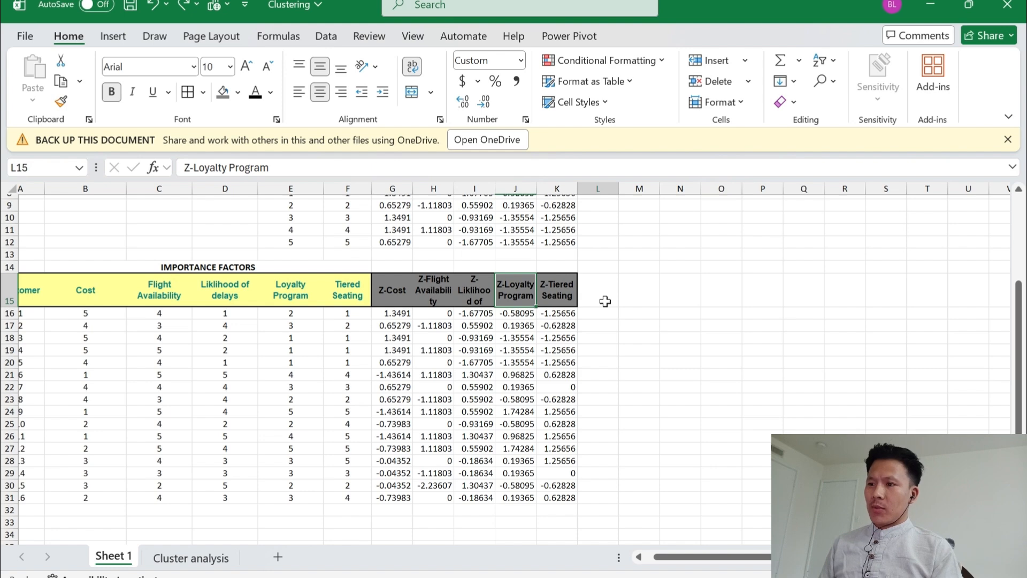
{"action": "double_click", "coordinate": [605, 301]}
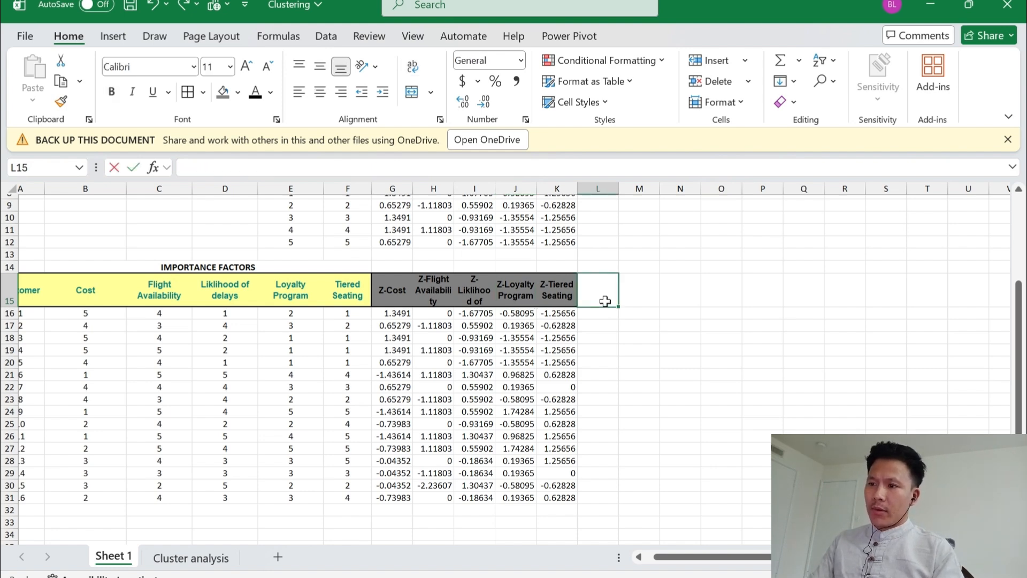
{"action": "type", "text": "Sum o"}
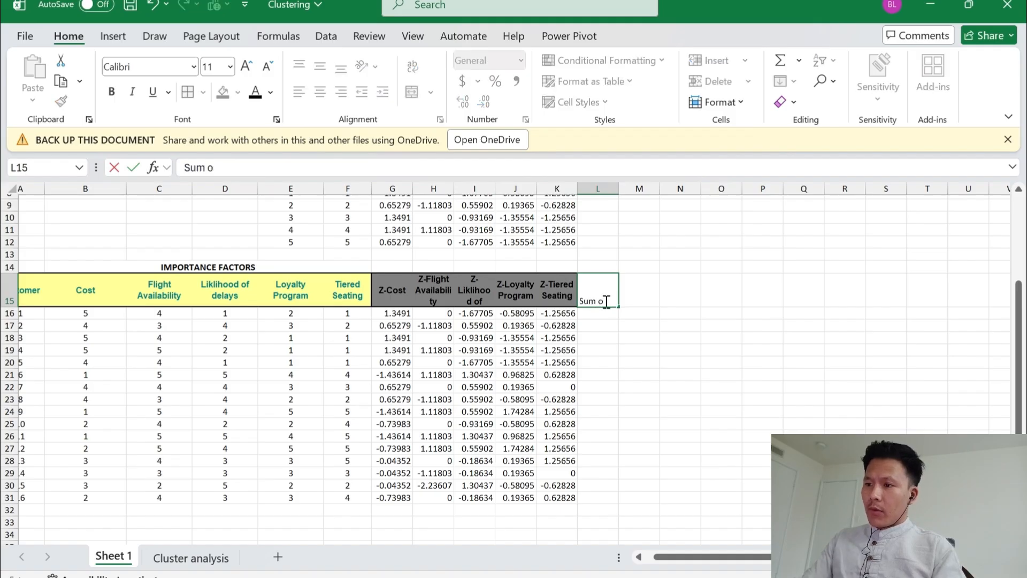
{"action": "type", "text": "f diff."}
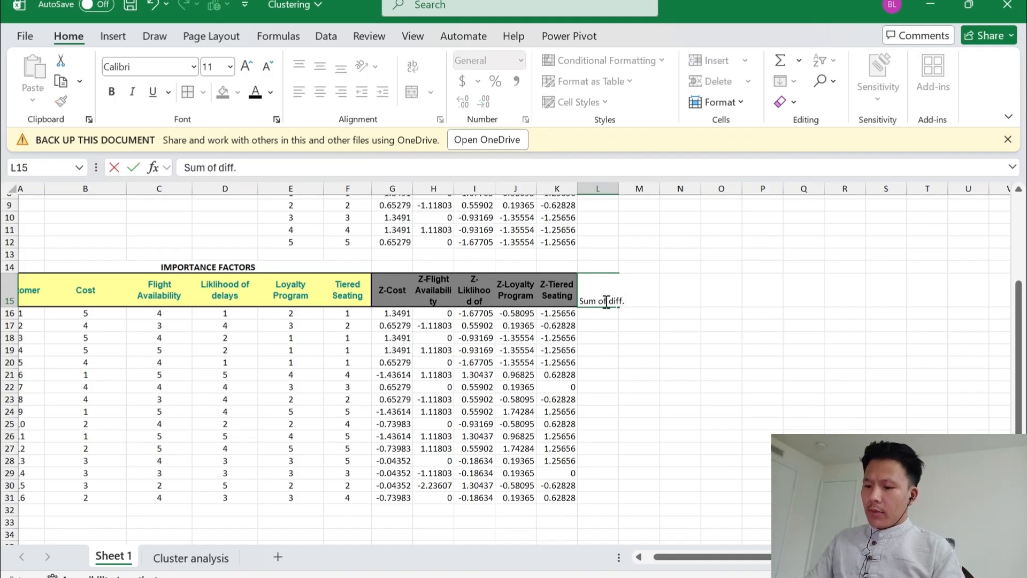
{"action": "type", "text": " Cluster 1"}
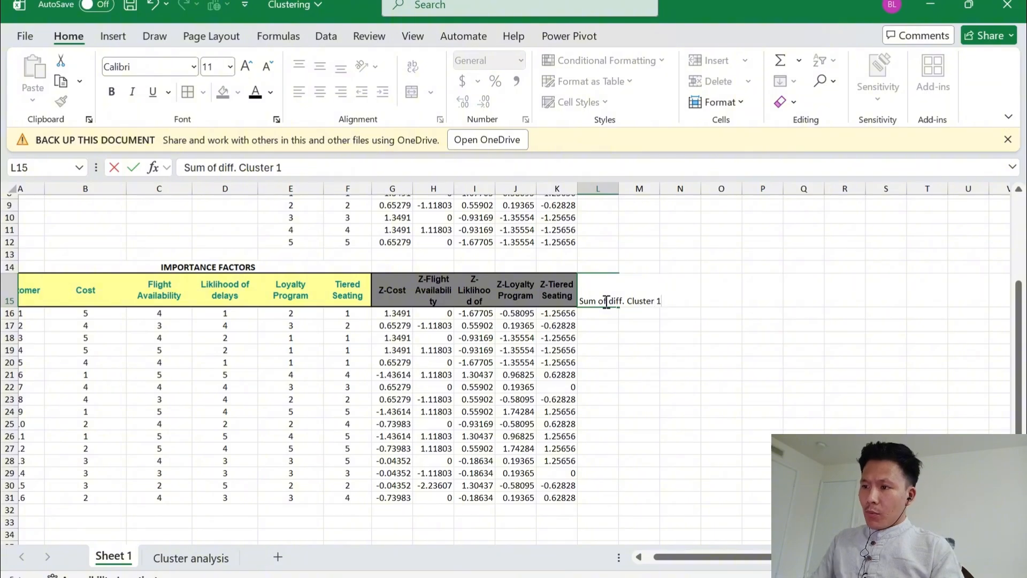
{"action": "key", "text": "Return"}
{"action": "left_click", "coordinate": [606, 301]}
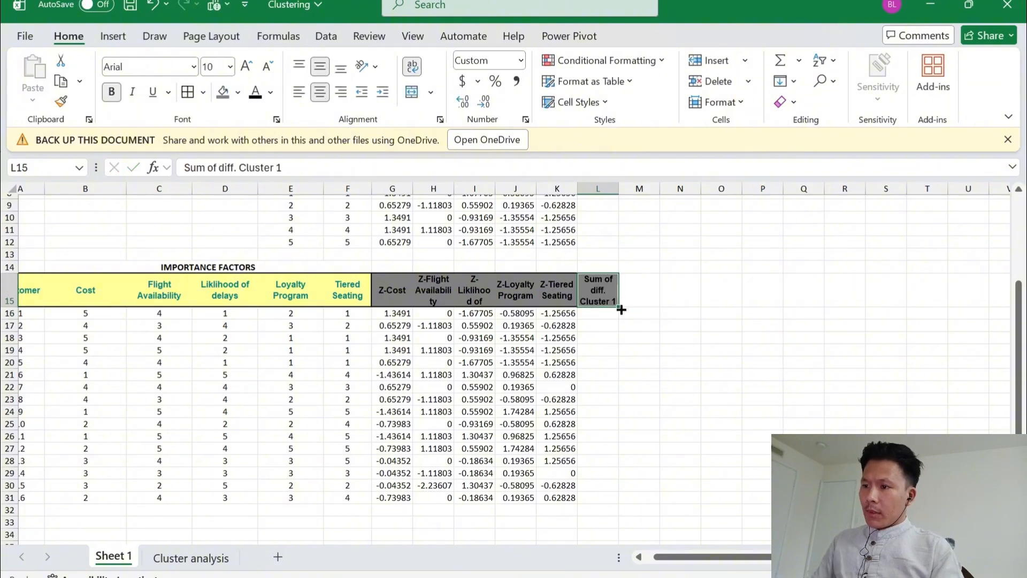
{"action": "left_click_drag", "start_coordinate": [619, 307], "coordinate": [770, 308]}
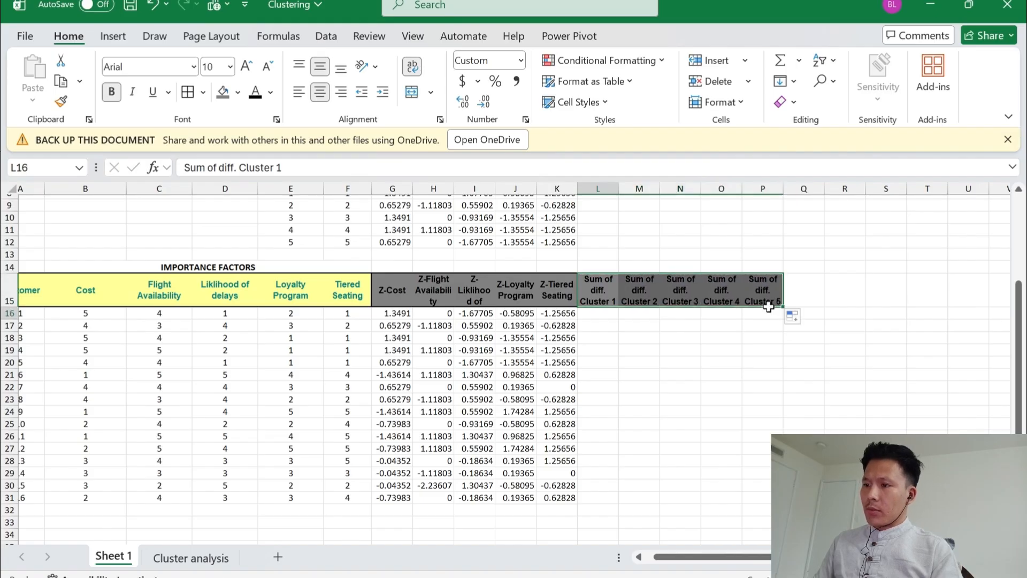
Add the header "Min. Distance" in Q15, right after the cluster 5 difference column
{"action": "key", "text": "Right"}
{"action": "key", "text": "Right"}
{"action": "key", "text": "Right"}
{"action": "key", "text": "Right"}
{"action": "key", "text": "Right"}
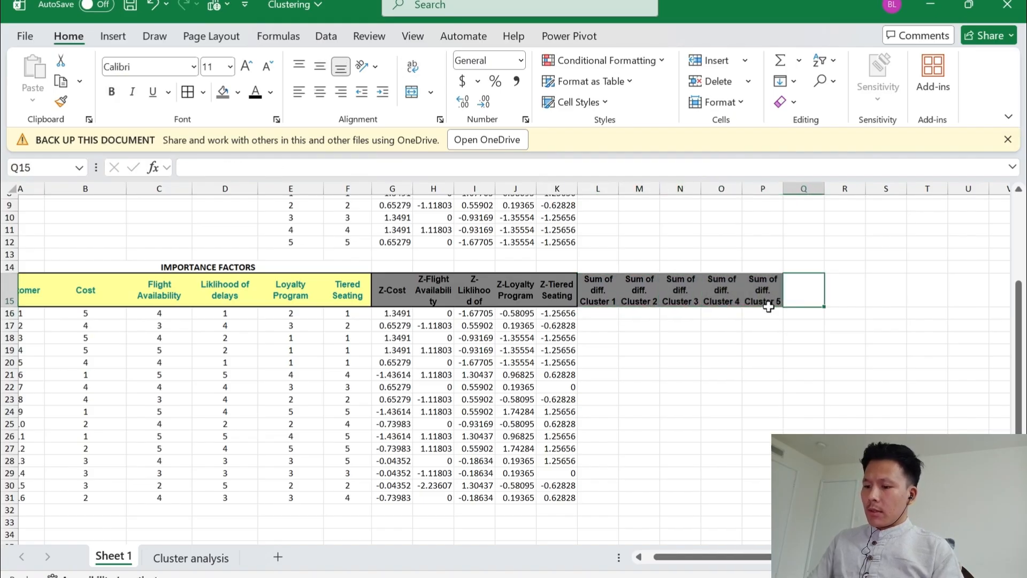
{"action": "type", "text": "Min. D"}
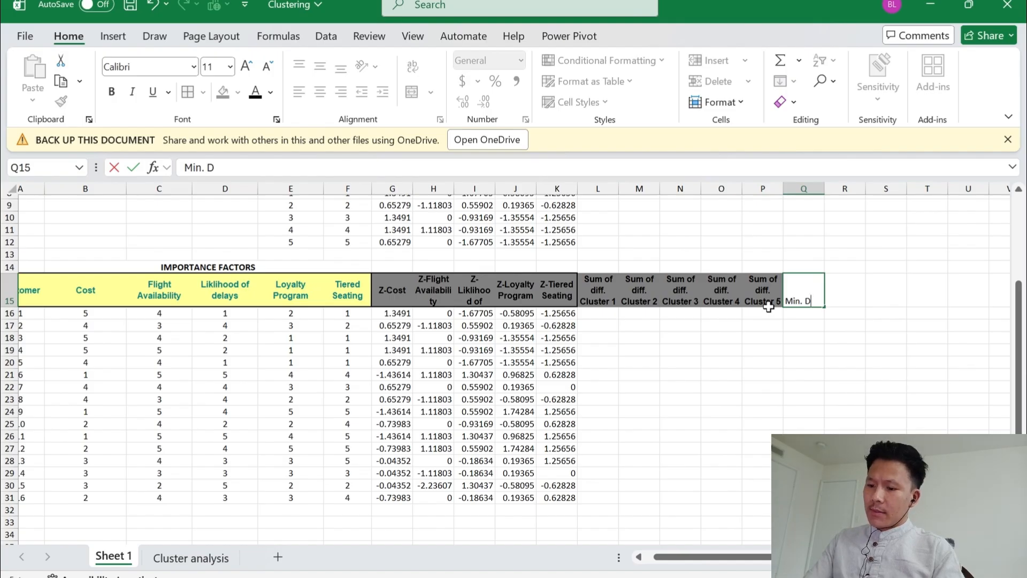
{"action": "type", "text": "istance"}
{"action": "key", "text": "Tab"}
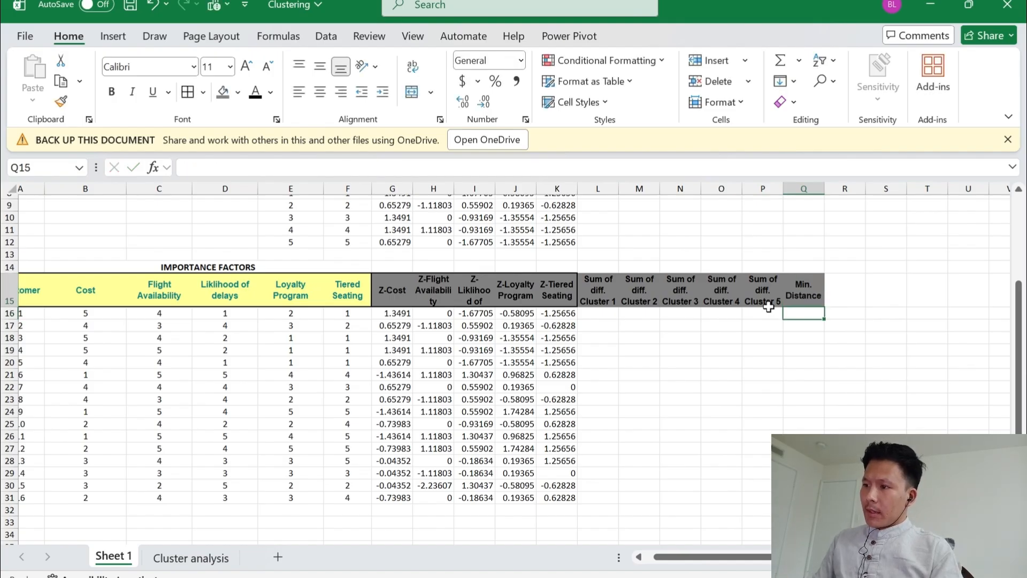
Add the header "Assigned to" in R15 beside the minimum distance header
{"action": "type", "text": "Assisgned"}
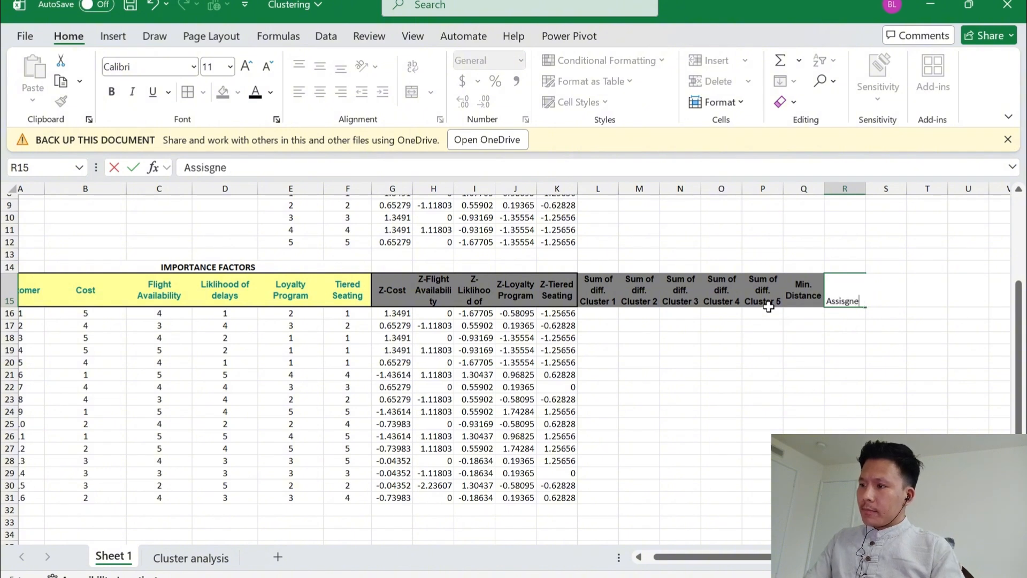
{"action": "key", "text": "BackSpace"}
{"action": "key", "text": "BackSpace"}
{"action": "key", "text": "BackSpace"}
{"action": "type", "text": "gned"}
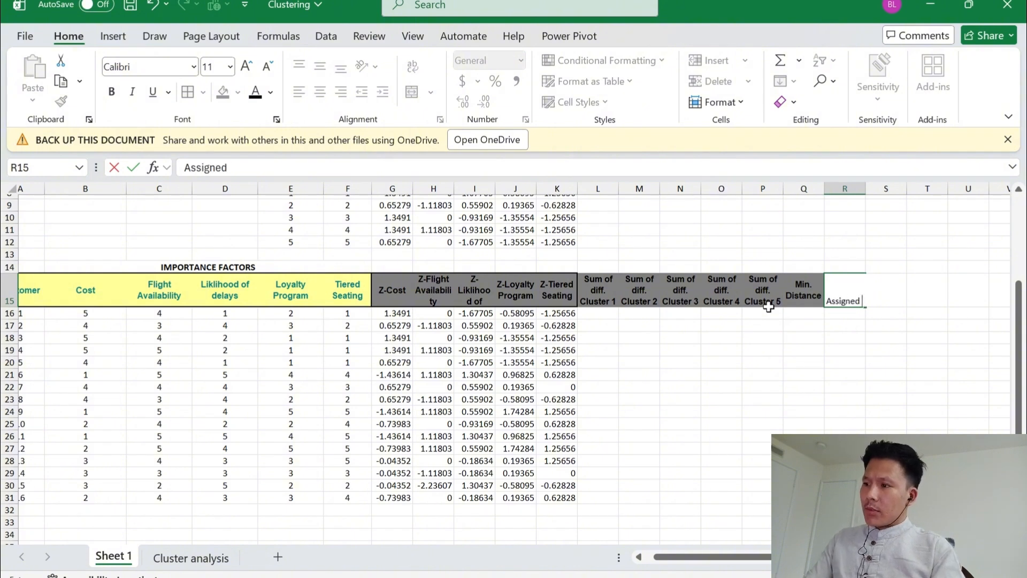
{"action": "type", "text": " to"}
{"action": "key", "text": "Return"}
{"action": "key", "text": "Up"}
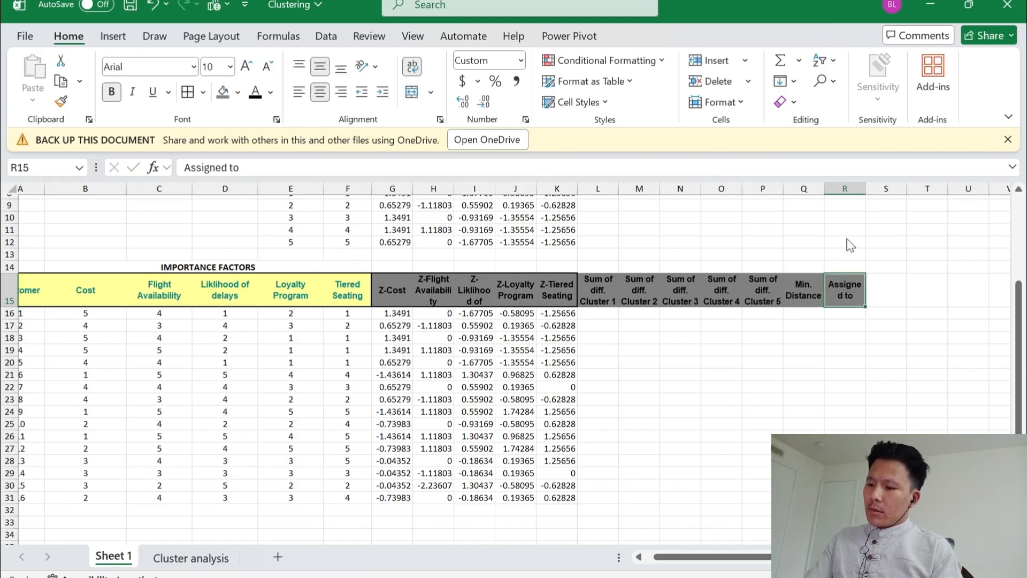
{"action": "key", "text": "alt+h"}
{"action": "key", "text": "o"}
{"action": "key", "text": "Escape"}
Start a SUMXMY2 formula in L16 with cluster 1's Z-scores, locked as $G$8:$K$8, as the first array
{"action": "key", "text": "Down"}
{"action": "key", "text": "Left"}
{"action": "key", "text": "Left"}
{"action": "key", "text": "Left"}
{"action": "key", "text": "Left"}
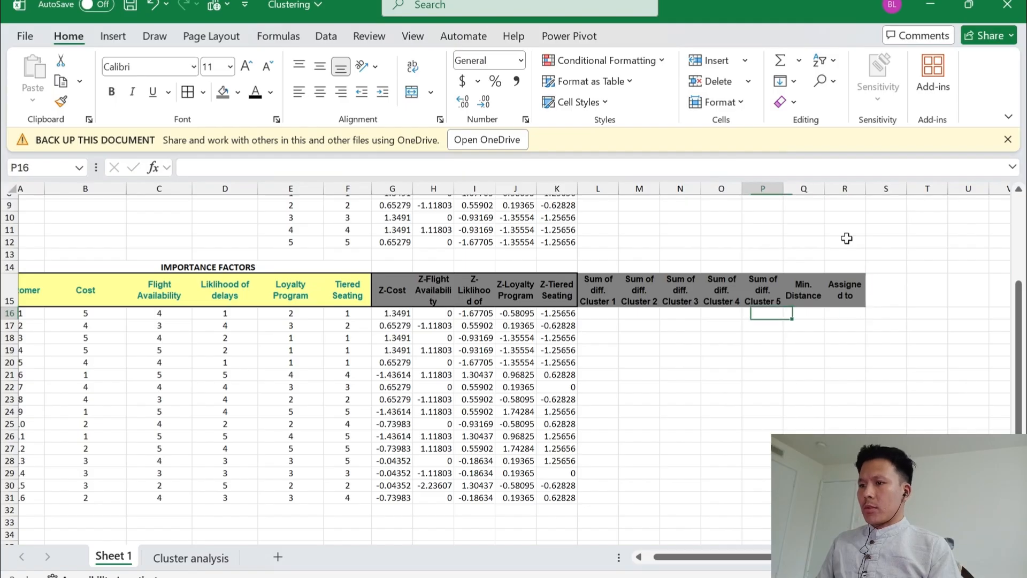
{"action": "key", "text": "Left"}
{"action": "key", "text": "Left"}
{"action": "key", "text": "Right"}
{"action": "key", "text": "Left"}
{"action": "key", "text": "Right"}
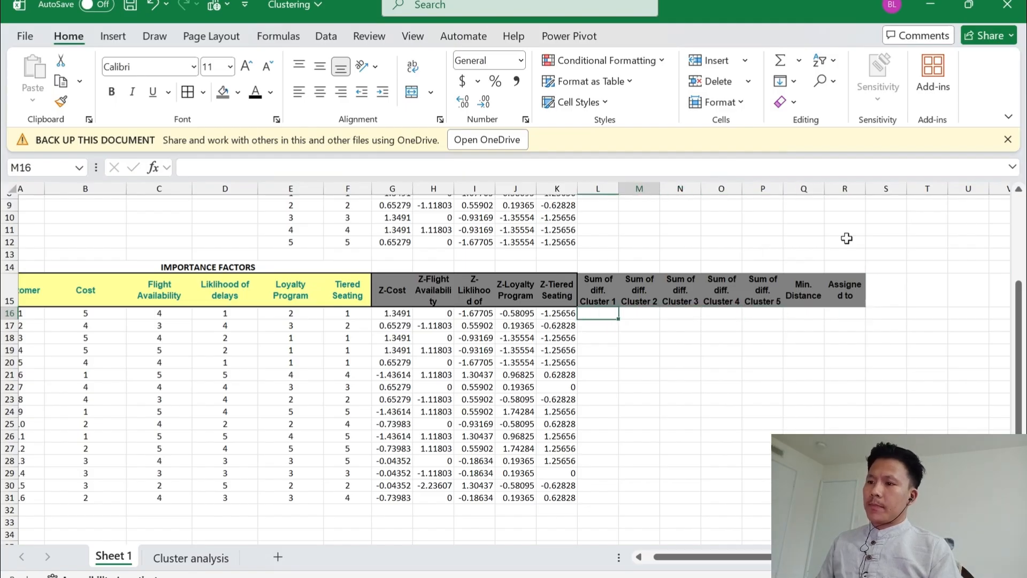
{"action": "key", "text": "Left"}
{"action": "key", "text": "F2"}
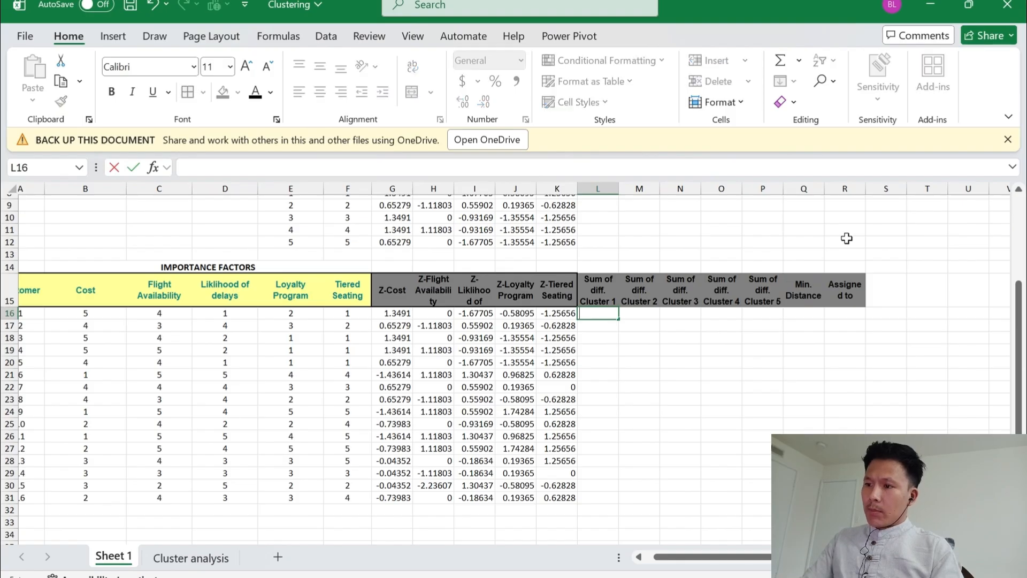
{"action": "type", "text": "=sumx"}
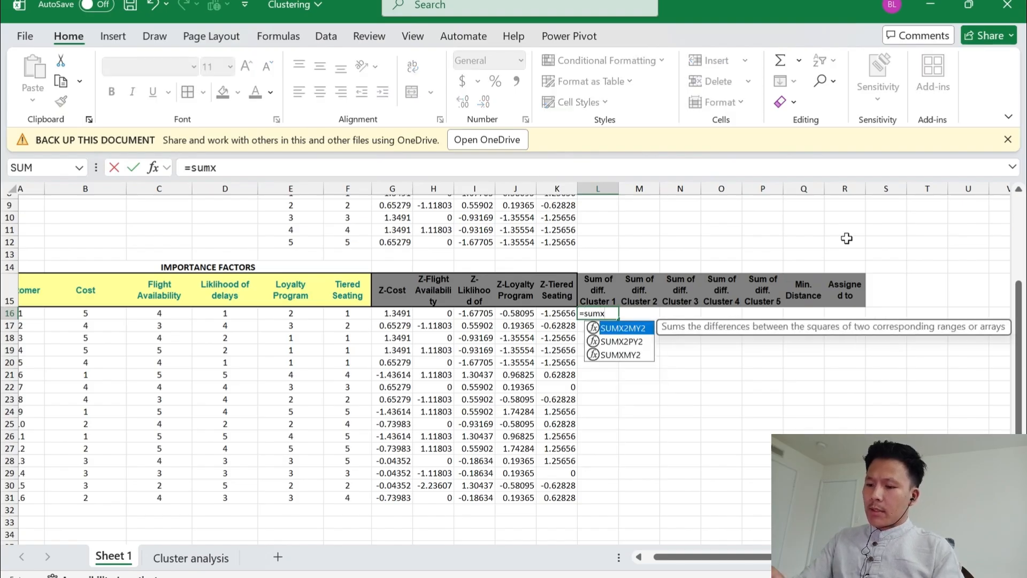
{"action": "type", "text": "my"}
{"action": "key", "text": "Tab"}
{"action": "key", "text": "Left"}
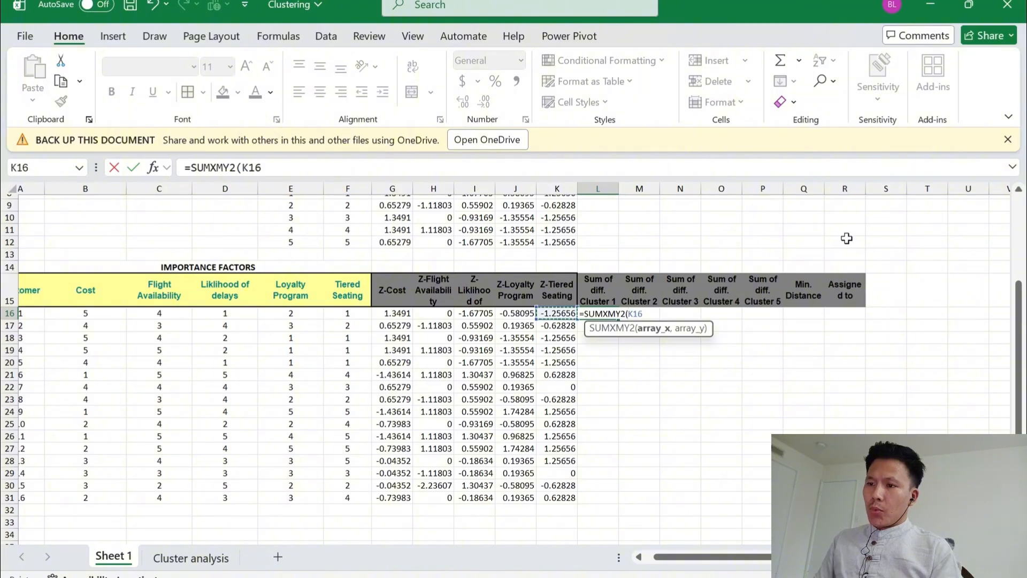
{"action": "key", "text": "Left"}
{"action": "key", "text": "Left"}
{"action": "key", "text": "Up"}
{"action": "key", "text": "Up"}
{"action": "key", "text": "Up"}
{"action": "key", "text": "Up"}
{"action": "key", "text": "Up"}
{"action": "key", "text": "Up"}
{"action": "key", "text": "Up"}
{"action": "key", "text": "Up"}
{"action": "key", "text": "Up"}
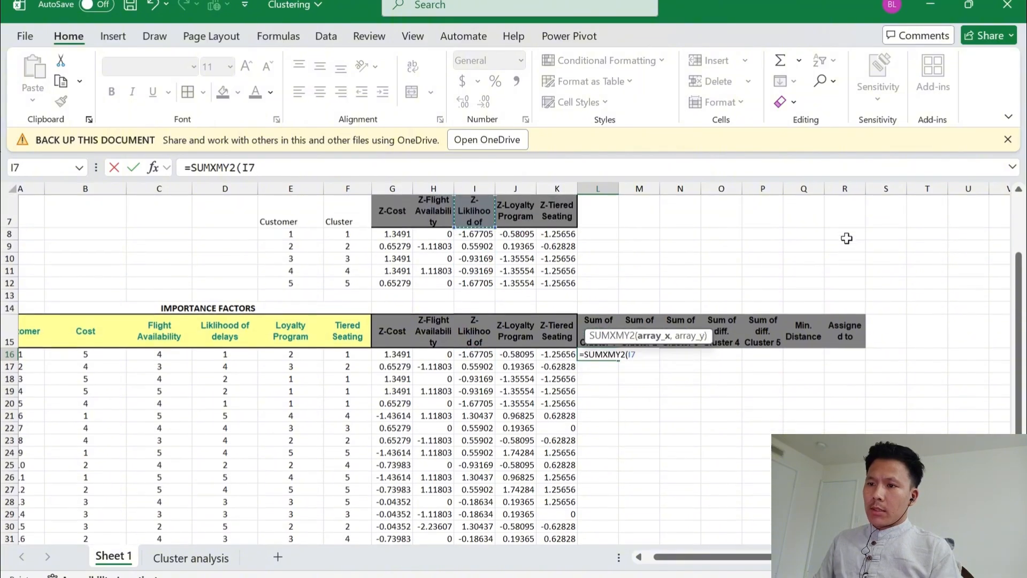
{"action": "key", "text": "Down"}
{"action": "key", "text": "Left"}
{"action": "key", "text": "Left"}
{"action": "key", "text": "shift+Right"}
{"action": "key", "text": "shift+Right"}
{"action": "key", "text": "shift+Right"}
{"action": "key", "text": "shift+Right"}
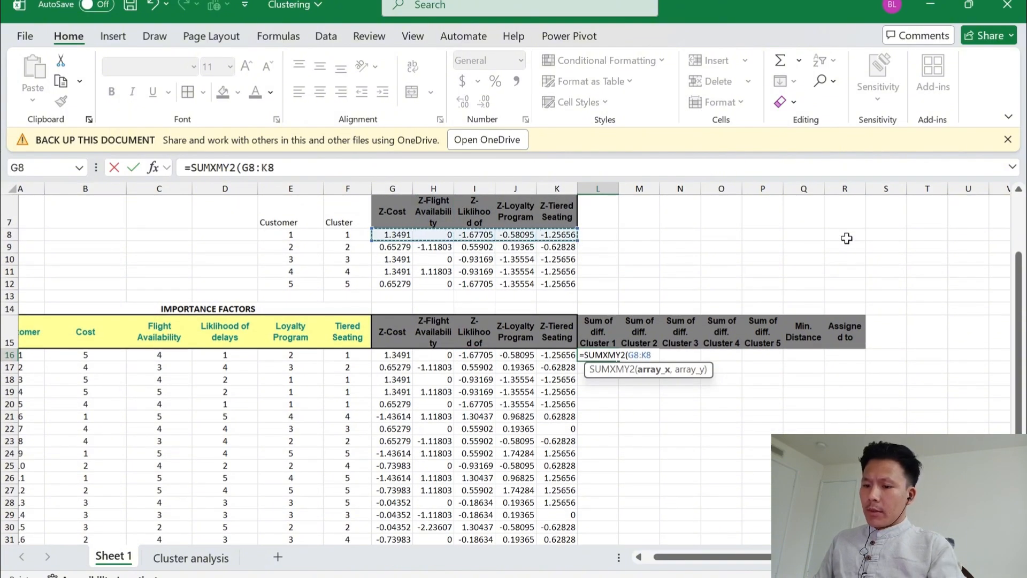
{"action": "key", "text": "F4"}
Complete the L16 formula with the first customer's Z-scores G16:K16 as the second array
{"action": "type", "text": ","}
{"action": "key", "text": "Left"}
{"action": "key", "text": "Left"}
{"action": "key", "text": "Left"}
{"action": "key", "text": "Left"}
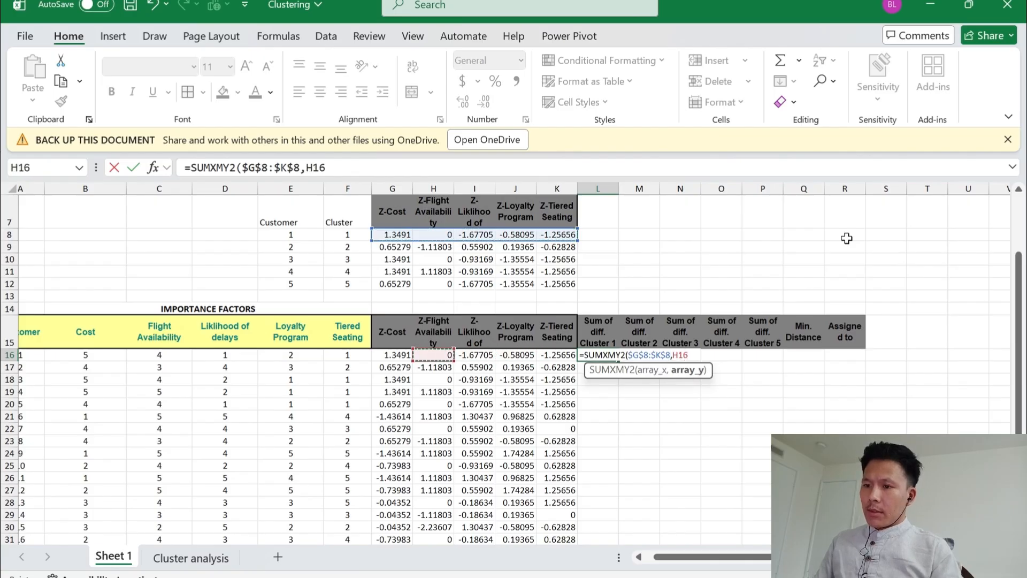
{"action": "key", "text": "Left"}
{"action": "key", "text": "shift+Right"}
{"action": "key", "text": "shift+Right"}
{"action": "key", "text": "shift+Right"}
{"action": "key", "text": "shift+Right"}
{"action": "key", "text": "ctrl+Return"}
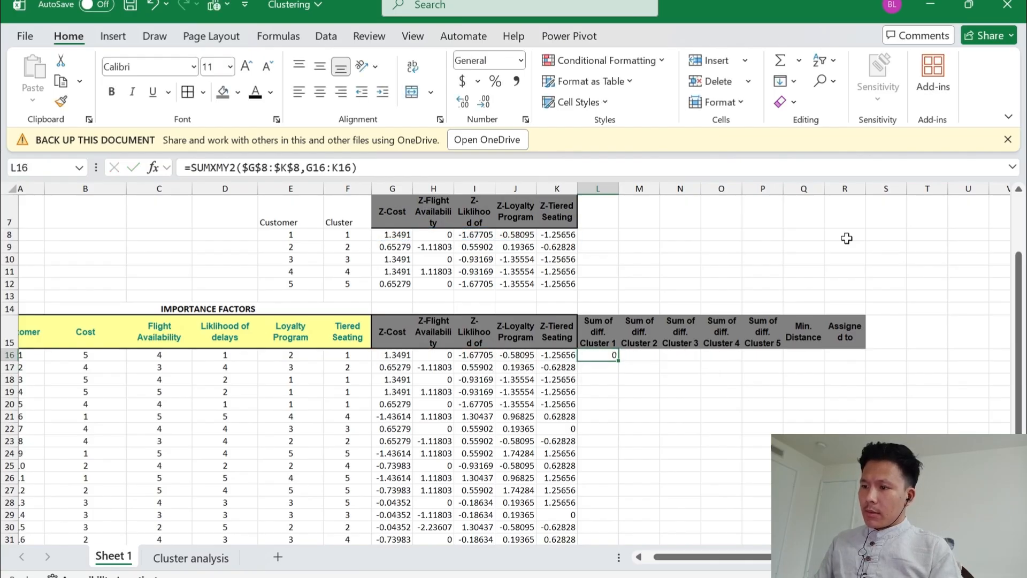
Start a SUMXMY2 formula in M16 with cluster 2's Z-scores, locked as $G$9:$K$9, as the first array
{"action": "key", "text": "Right"}
{"action": "type", "text": "=sum"}
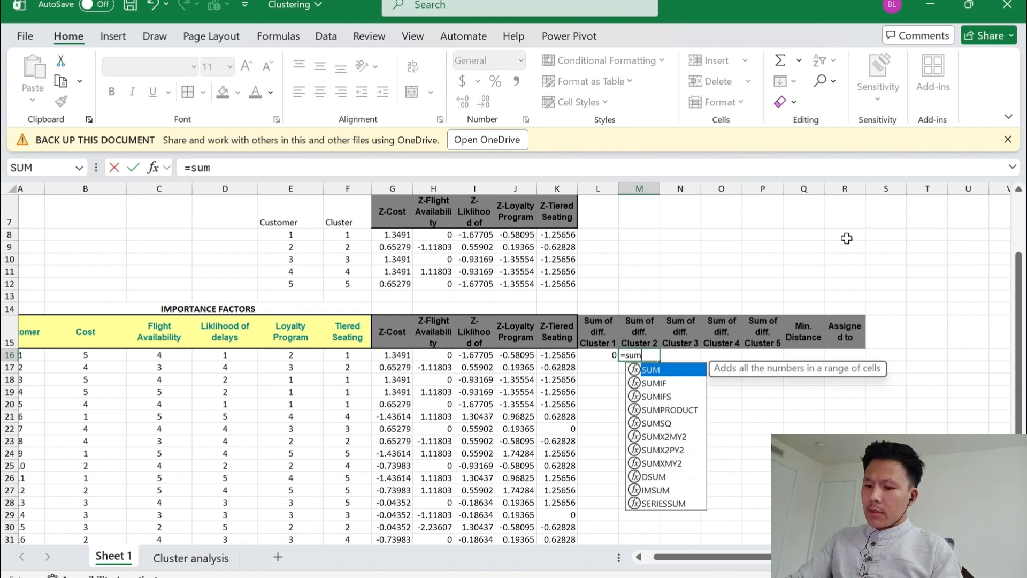
{"action": "type", "text": "xmy"}
{"action": "key", "text": "Tab"}
{"action": "key", "text": "Left"}
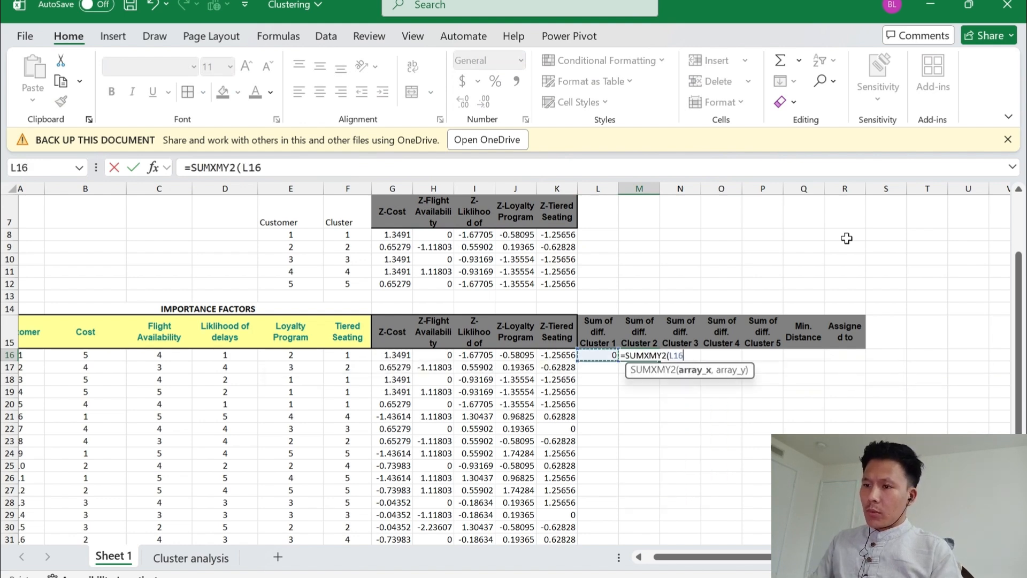
{"action": "key", "text": "Left"}
{"action": "key", "text": "Left"}
{"action": "key", "text": "Left"}
{"action": "key", "text": "Left"}
{"action": "key", "text": "Left"}
{"action": "key", "text": "Up"}
{"action": "key", "text": "Up"}
{"action": "key", "text": "Up"}
{"action": "key", "text": "Up"}
{"action": "key", "text": "Up"}
{"action": "key", "text": "Up"}
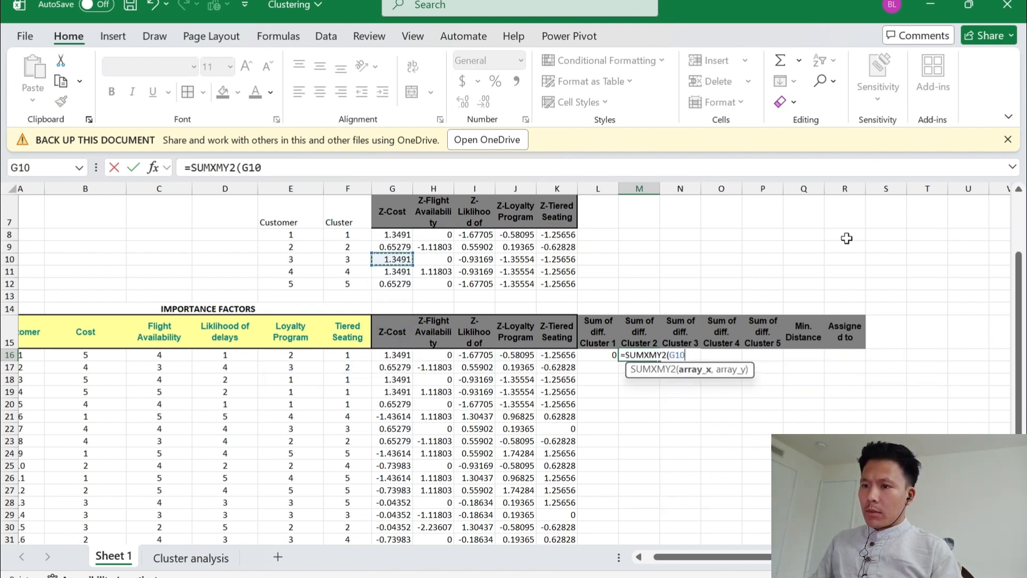
{"action": "key", "text": "Up"}
{"action": "key", "text": "shift+Right"}
{"action": "key", "text": "shift+Right"}
{"action": "key", "text": "shift+Right"}
{"action": "key", "text": "shift+Right"}
{"action": "key", "text": "F4"}
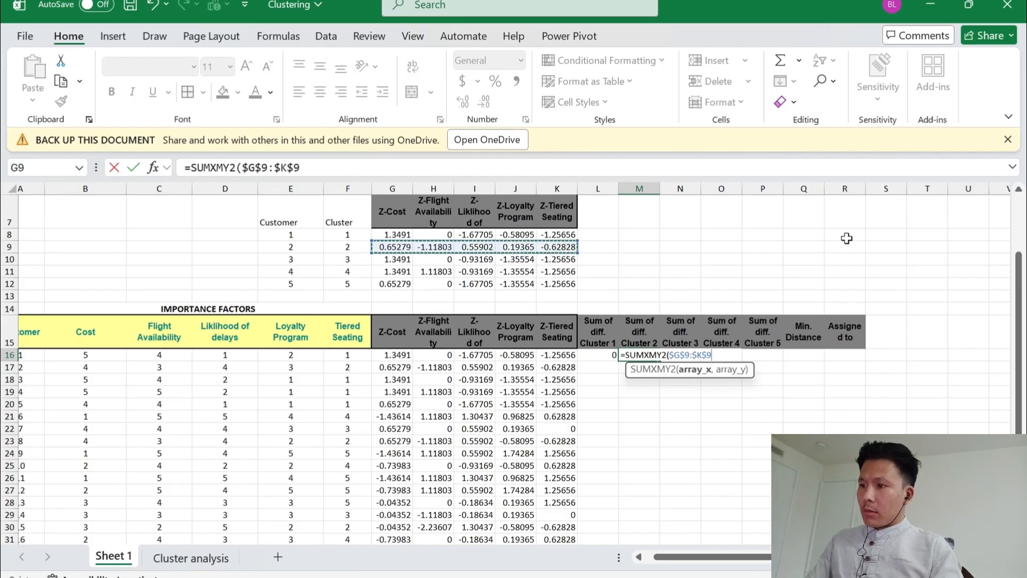
Complete the M16 formula with the first customer's Z-scores G16:K16 as the second array
{"action": "type", "text": ","}
{"action": "key", "text": "Left"}
{"action": "key", "text": "Left"}
{"action": "key", "text": "Left"}
{"action": "key", "text": "Left"}
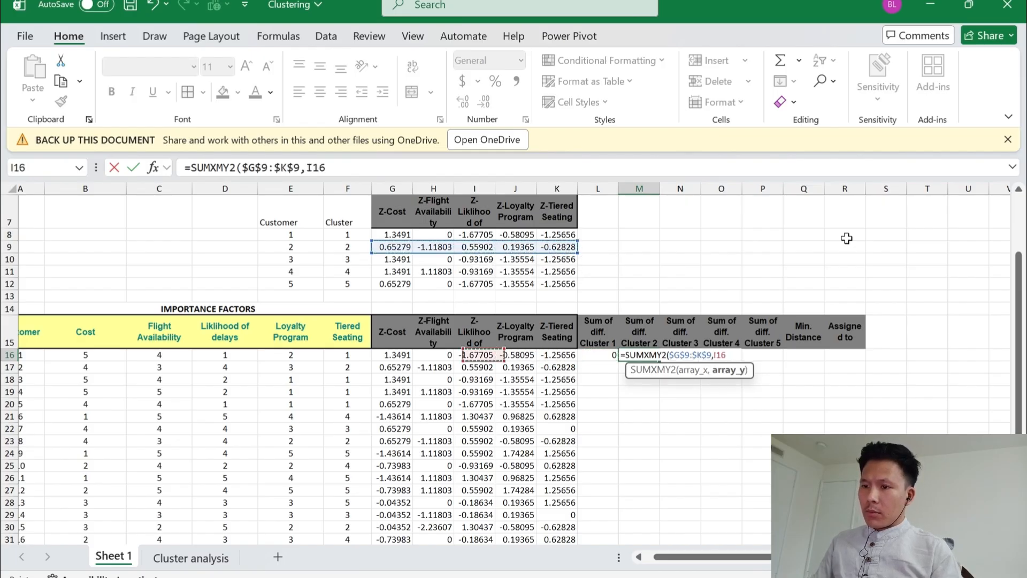
{"action": "key", "text": "Left"}
{"action": "key", "text": "Left"}
{"action": "key", "text": "shift+Right"}
{"action": "key", "text": "shift+Right"}
{"action": "type", "text": ")"}
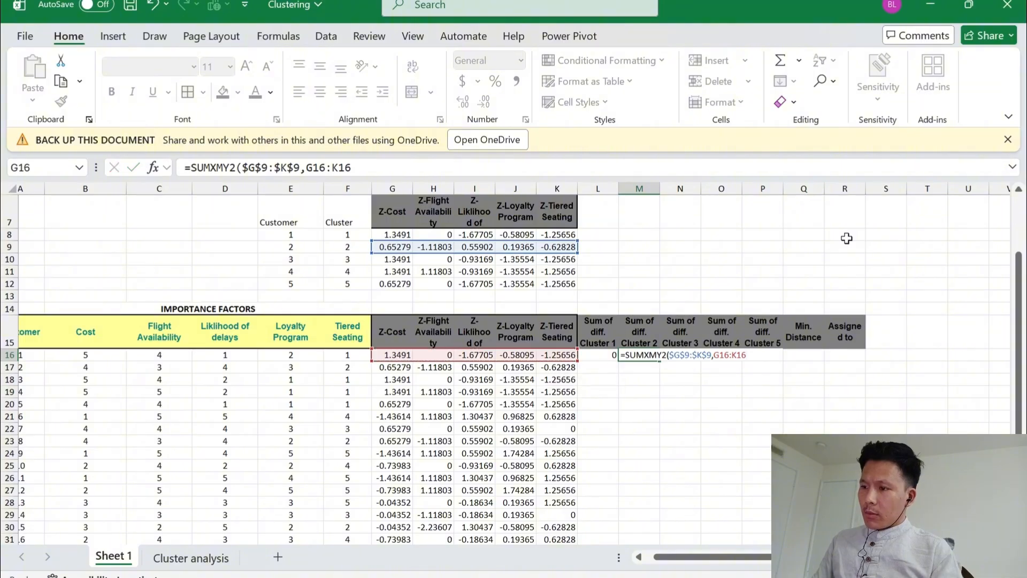
{"action": "key", "text": "Tab"}
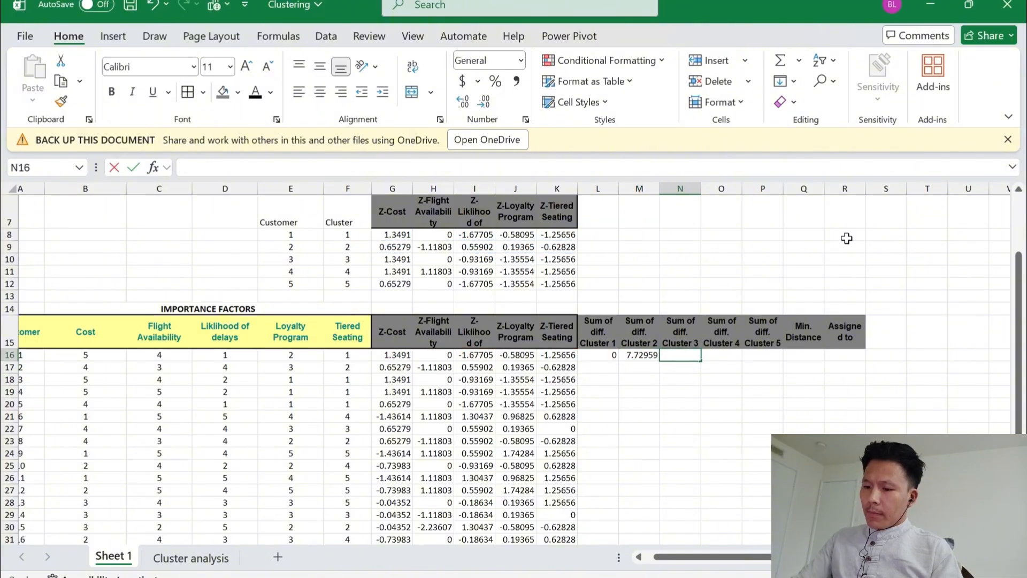
Start a SUMXMY2 formula in N16 with cluster 3's Z-scores, locked as $G$10:$K$10, as the first array
{"action": "type", "text": "=sumxmy"}
{"action": "key", "text": "Tab"}
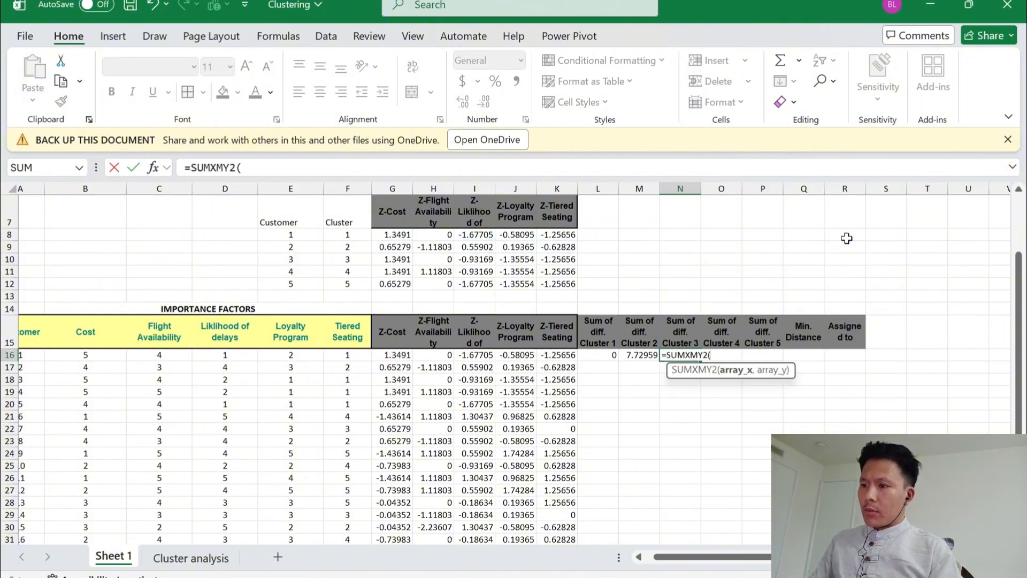
{"action": "key", "text": "Left"}
{"action": "key", "text": "Left"}
{"action": "key", "text": "Left"}
{"action": "key", "text": "Left"}
{"action": "key", "text": "Left"}
{"action": "key", "text": "Left"}
{"action": "key", "text": "Up"}
{"action": "key", "text": "Up"}
{"action": "key", "text": "Up"}
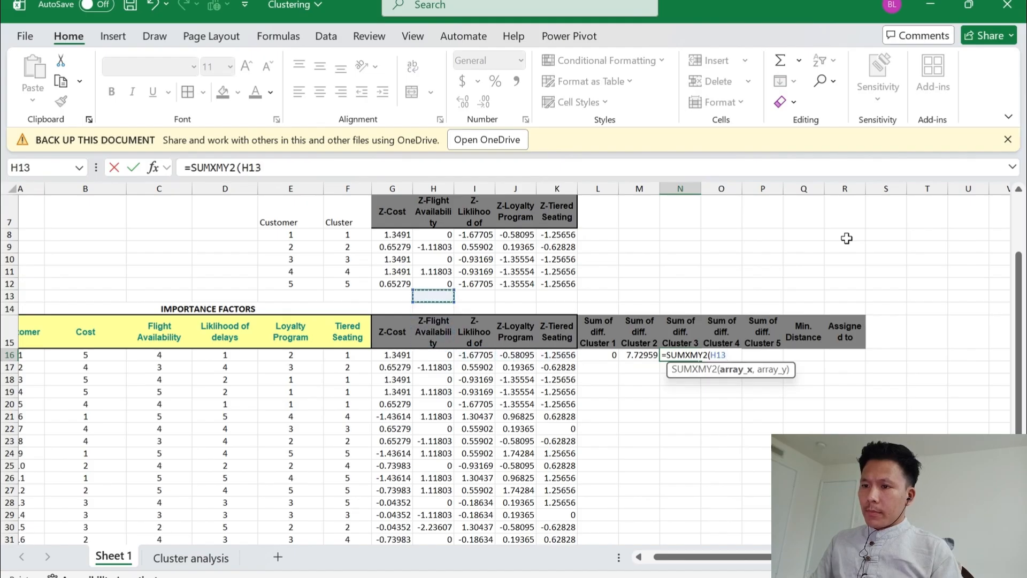
{"action": "key", "text": "Up"}
{"action": "key", "text": "Up"}
{"action": "key", "text": "Up"}
{"action": "key", "text": "Left"}
{"action": "key", "text": "shift+Right"}
{"action": "key", "text": "shift+Right"}
{"action": "key", "text": "shift+Right"}
{"action": "key", "text": "shift+Right"}
{"action": "key", "text": "F4"}
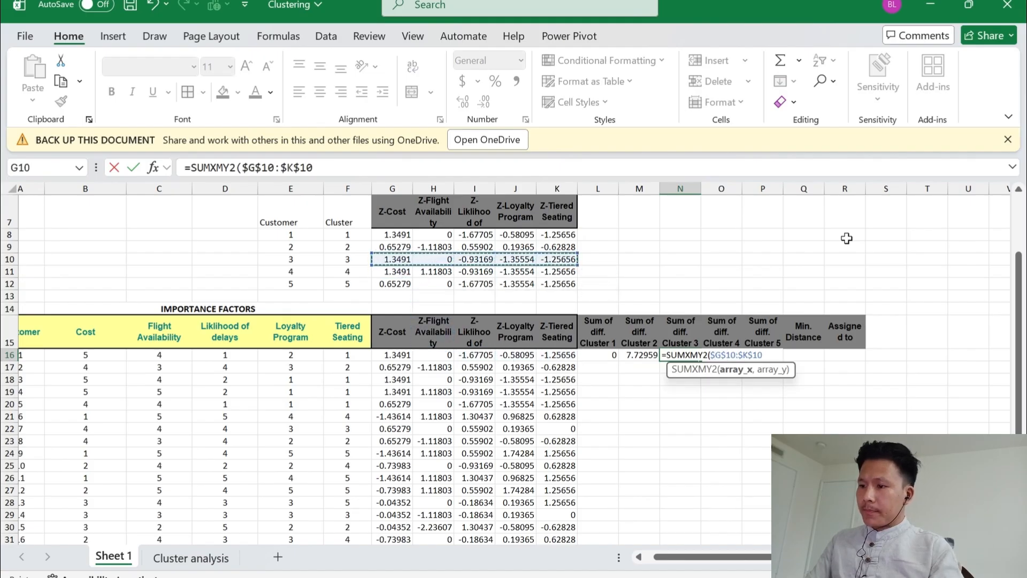
Complete the N16 formula with the first customer's Z-scores G16:K16 as the second array
{"action": "type", "text": ","}
{"action": "key", "text": "Left"}
{"action": "key", "text": "Left"}
{"action": "key", "text": "Left"}
{"action": "key", "text": "Left"}
{"action": "key", "text": "Left"}
{"action": "key", "text": "Left"}
{"action": "key", "text": "Left"}
{"action": "key", "text": "shift+Right"}
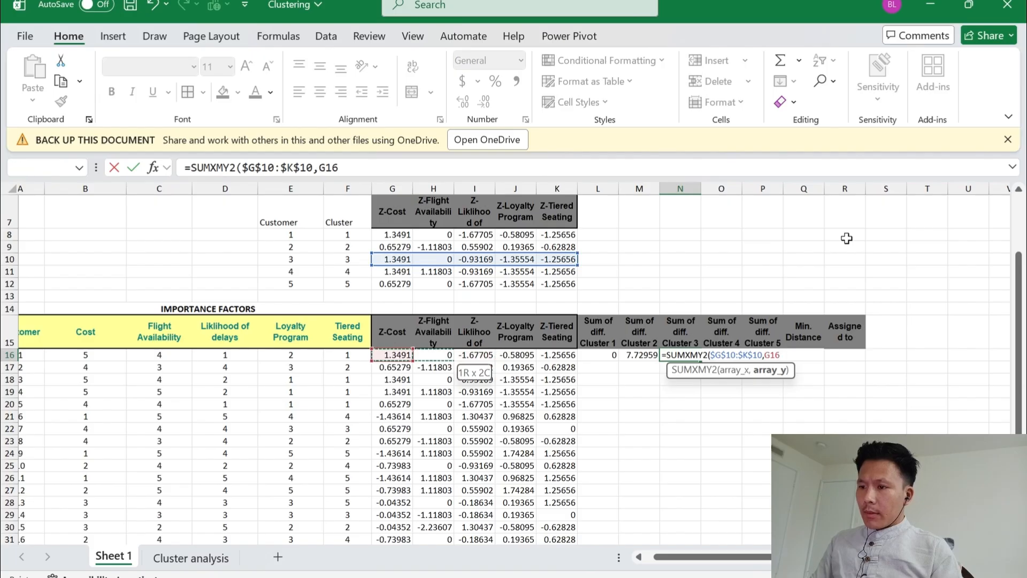
{"action": "key", "text": "shift+Right"}
{"action": "key", "text": "shift+Right"}
{"action": "key", "text": "shift+Right"}
{"action": "key", "text": "Return"}
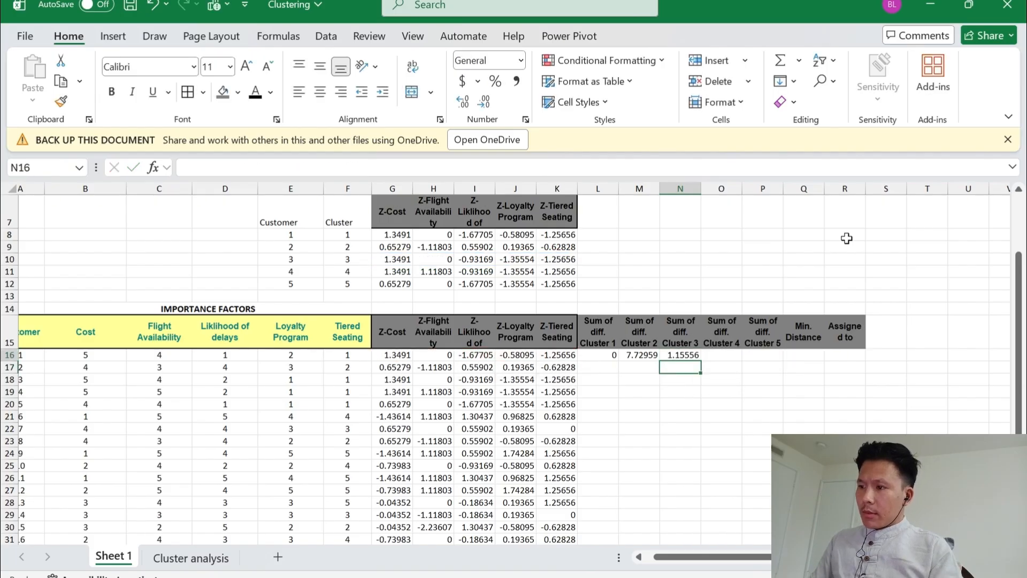
Start a SUMXMY2 formula in O16 with cluster 4's Z-scores, locked as $G$11:$K$11, as the first array
{"action": "key", "text": "Up"}
{"action": "key", "text": "Right"}
{"action": "type", "text": "=sumxmy2("}
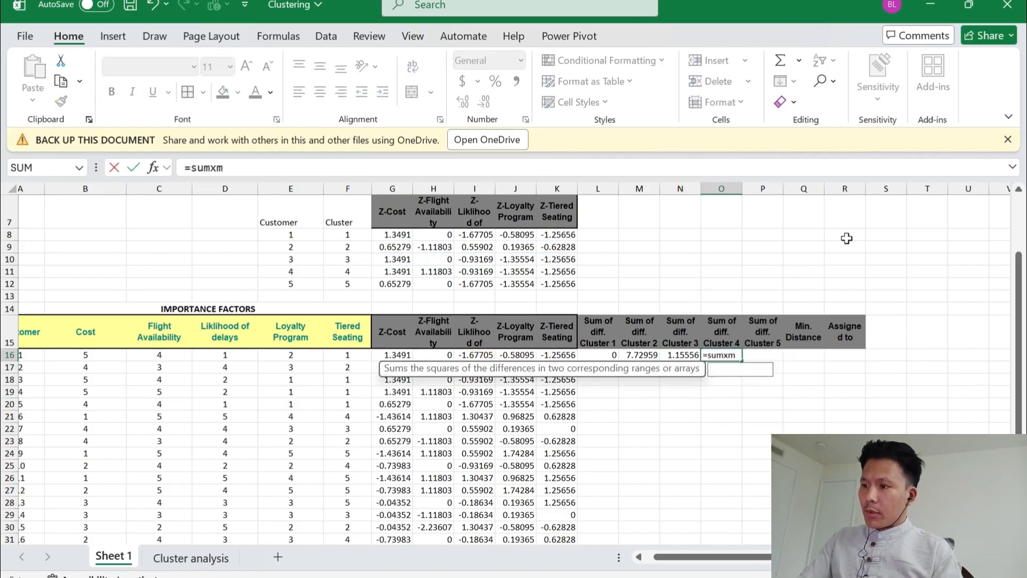
{"action": "key", "text": "Left"}
{"action": "key", "text": "Left"}
{"action": "key", "text": "Left"}
{"action": "key", "text": "Left"}
{"action": "key", "text": "Left"}
{"action": "key", "text": "Left"}
{"action": "key", "text": "Left"}
{"action": "key", "text": "Up"}
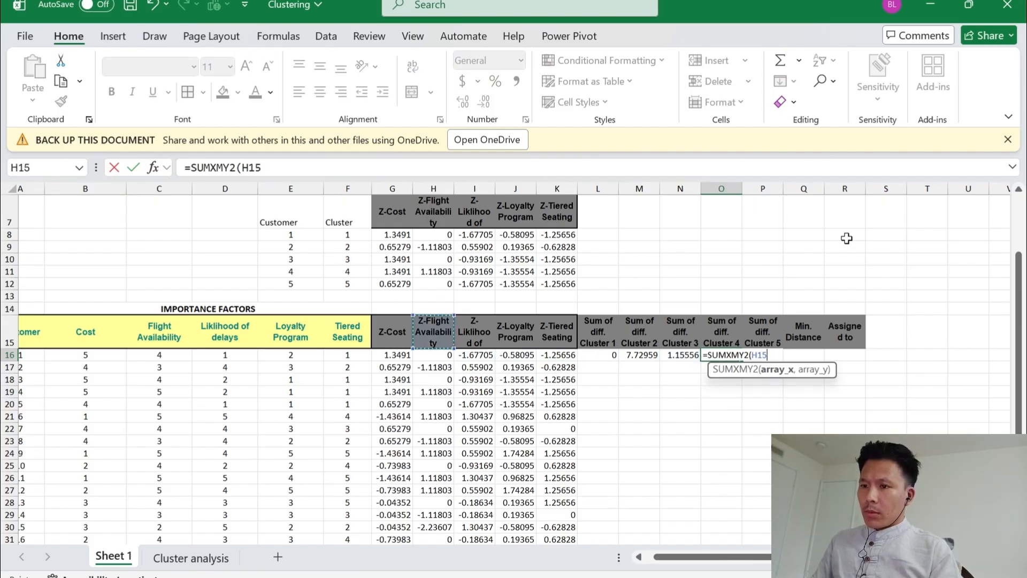
{"action": "key", "text": "Up"}
{"action": "key", "text": "Up"}
{"action": "key", "text": "Up"}
{"action": "key", "text": "Left"}
{"action": "key", "text": "Up"}
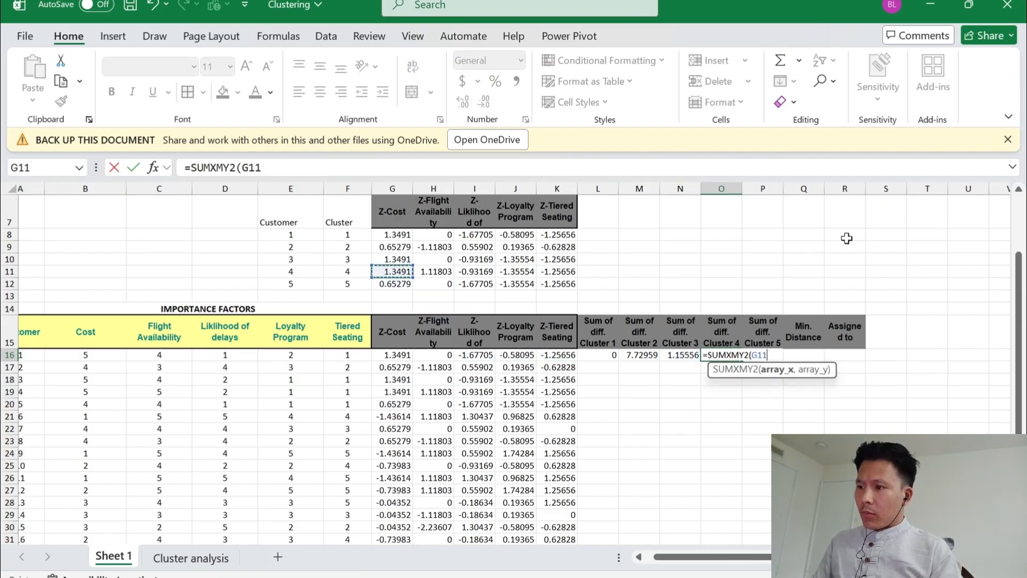
{"action": "key", "text": "shift+Right"}
{"action": "key", "text": "shift+Right"}
{"action": "key", "text": "shift+Right"}
{"action": "key", "text": "shift+Right"}
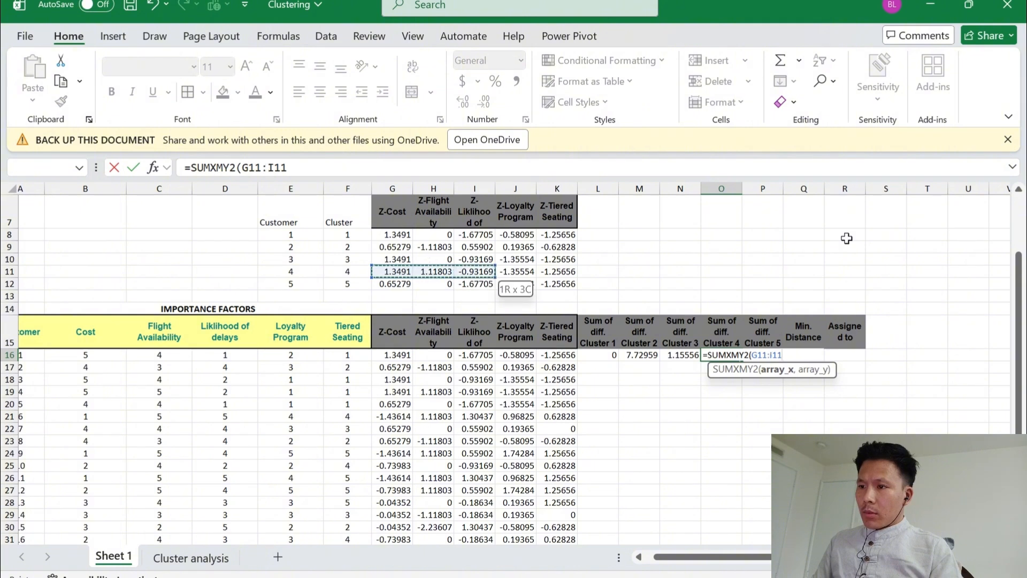
{"action": "key", "text": "F4"}
{"action": "type", "text": ","}
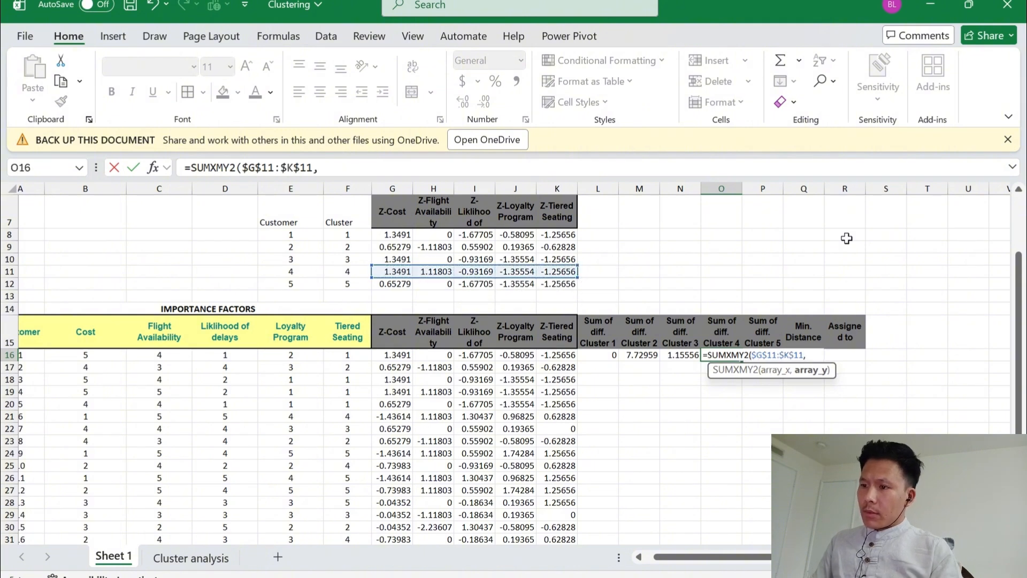
Complete the O16 formula with the first customer's Z-scores G16:K16 as the second array
{"action": "key", "text": "Left"}
{"action": "key", "text": "Left"}
{"action": "key", "text": "Left"}
{"action": "key", "text": "Left"}
{"action": "key", "text": "Left"}
{"action": "key", "text": "Left"}
{"action": "key", "text": "Left"}
{"action": "key", "text": "Left"}
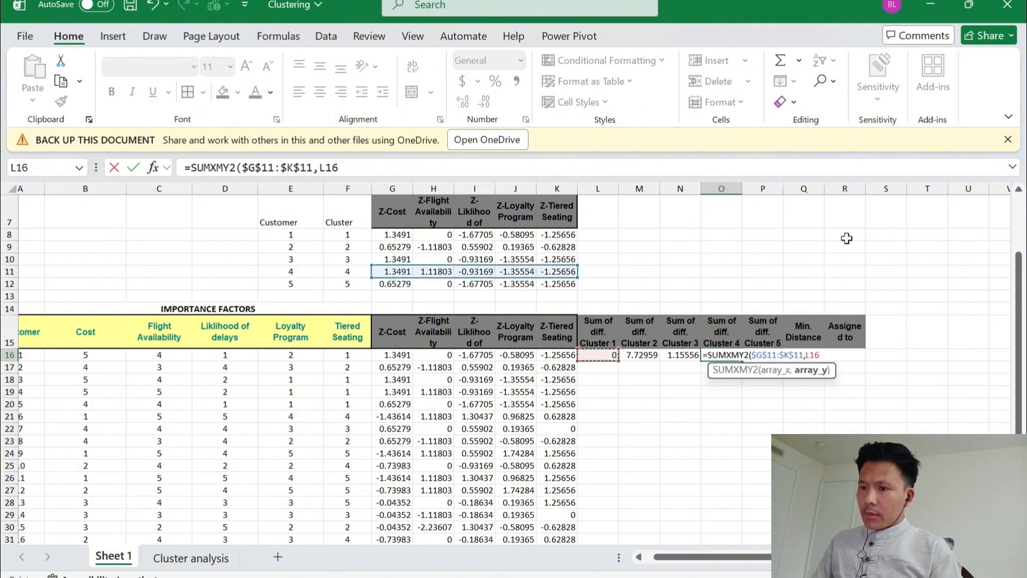
{"action": "key", "text": "shift+Right"}
{"action": "key", "text": "shift+Right"}
{"action": "key", "text": "shift+Right"}
{"action": "key", "text": "shift+Right"}
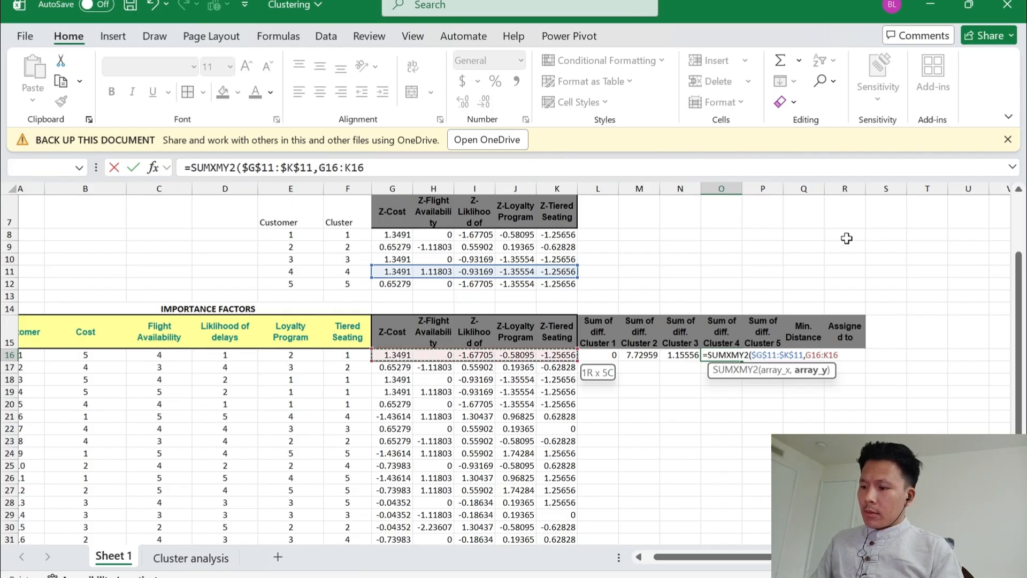
{"action": "type", "text": ")"}
{"action": "key", "text": "Tab"}
Start a SUMXMY2 formula in P16 with cluster 5's Z-scores, locked as $G$12:$K$12, as the first array
{"action": "type", "text": "="}
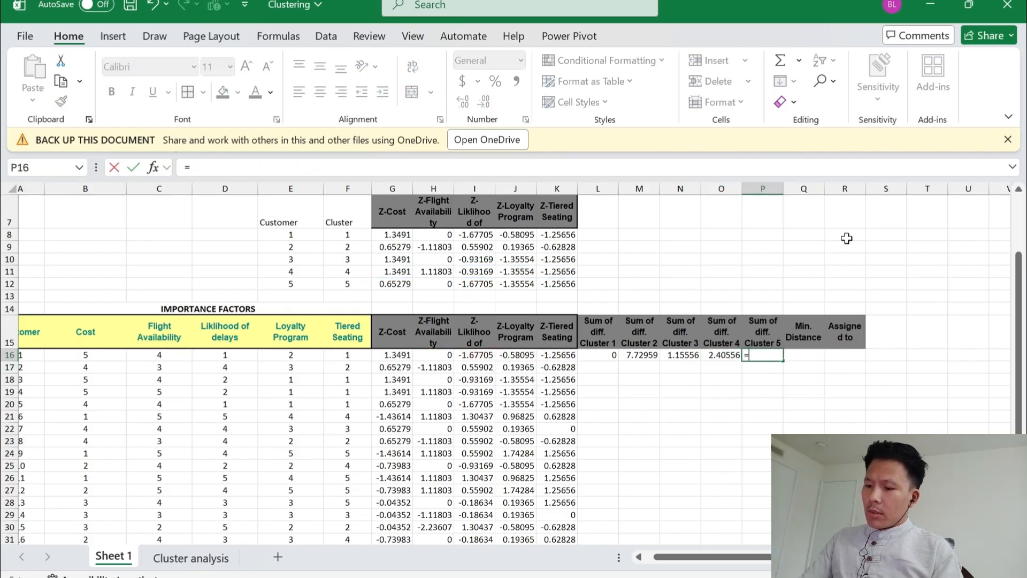
{"action": "type", "text": "sumxmy"}
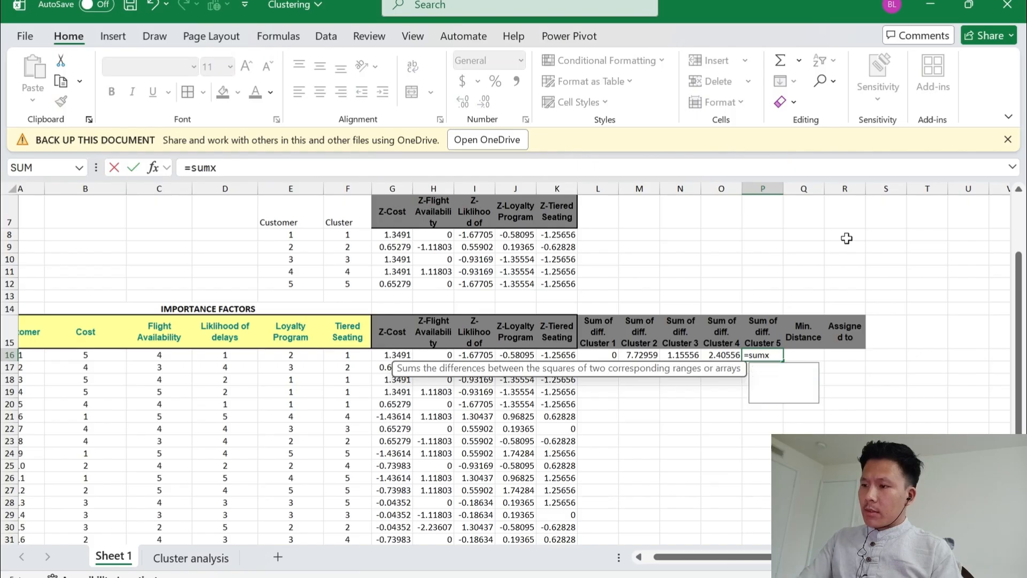
{"action": "key", "text": "Tab"}
{"action": "key", "text": "Left"}
{"action": "key", "text": "Left"}
{"action": "key", "text": "Left"}
{"action": "key", "text": "Left"}
{"action": "key", "text": "Left"}
{"action": "key", "text": "Left"}
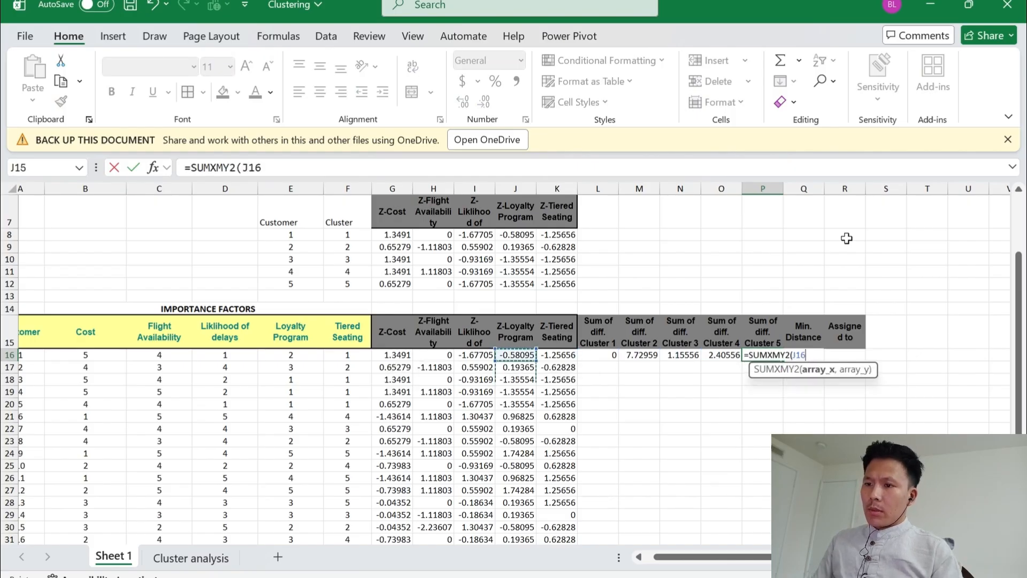
{"action": "key", "text": "Up"}
{"action": "key", "text": "Up"}
{"action": "key", "text": "Up"}
{"action": "key", "text": "Up"}
{"action": "key", "text": "Left"}
{"action": "key", "text": "Left"}
{"action": "key", "text": "Left"}
{"action": "key", "text": "shift+Right"}
{"action": "key", "text": "shift+Right"}
{"action": "key", "text": "shift+Right"}
{"action": "key", "text": "shift+Right"}
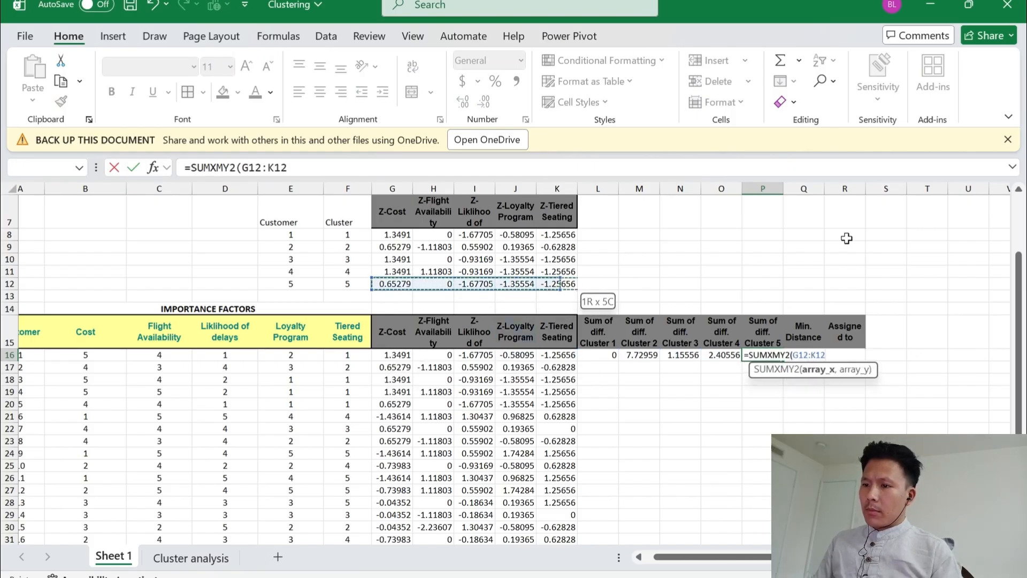
{"action": "key", "text": "F4"}
{"action": "type", "text": ","}
Complete the P16 formula with the first customer's Z-scores G16:K16 as the second array
{"action": "key", "text": "Left"}
{"action": "key", "text": "Left"}
{"action": "key", "text": "Left"}
{"action": "key", "text": "Left"}
{"action": "key", "text": "Left"}
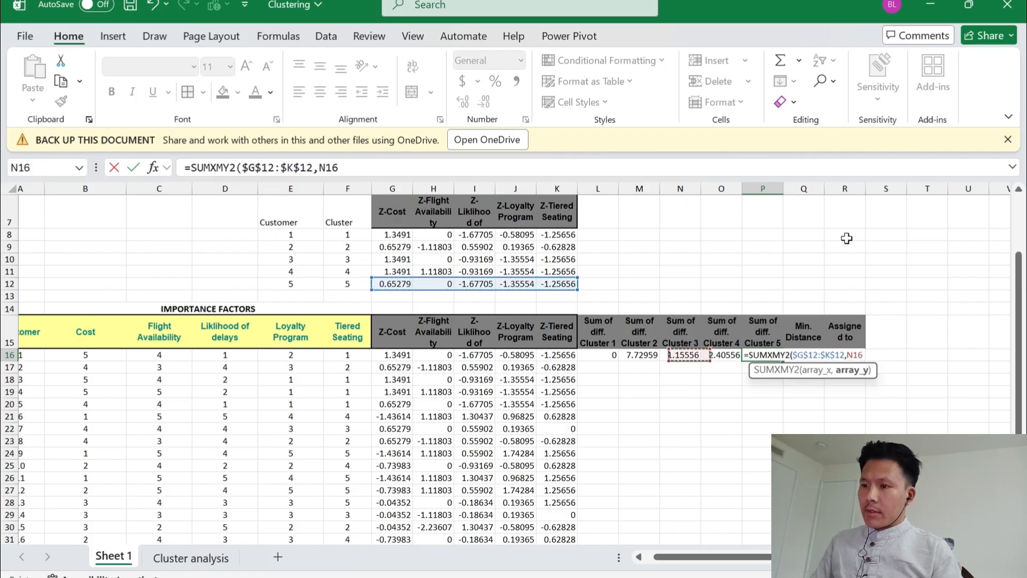
{"action": "key", "text": "Left"}
{"action": "key", "text": "Left"}
{"action": "key", "text": "Left"}
{"action": "key", "text": "Left"}
{"action": "key", "text": "shift+Right"}
{"action": "key", "text": "shift+Right"}
{"action": "key", "text": "shift+Right"}
{"action": "key", "text": "shift+Right"}
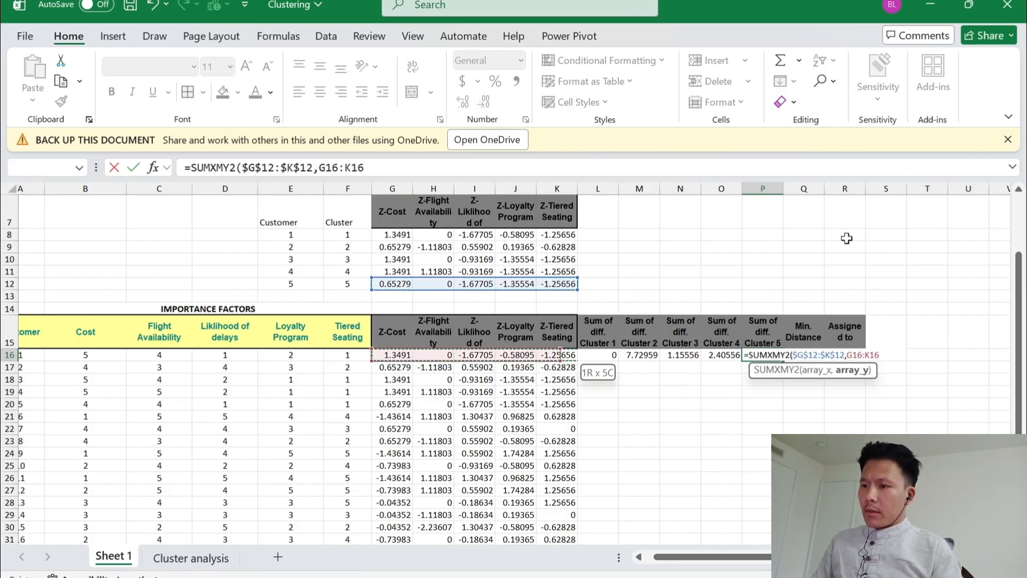
{"action": "key", "text": "Return"}
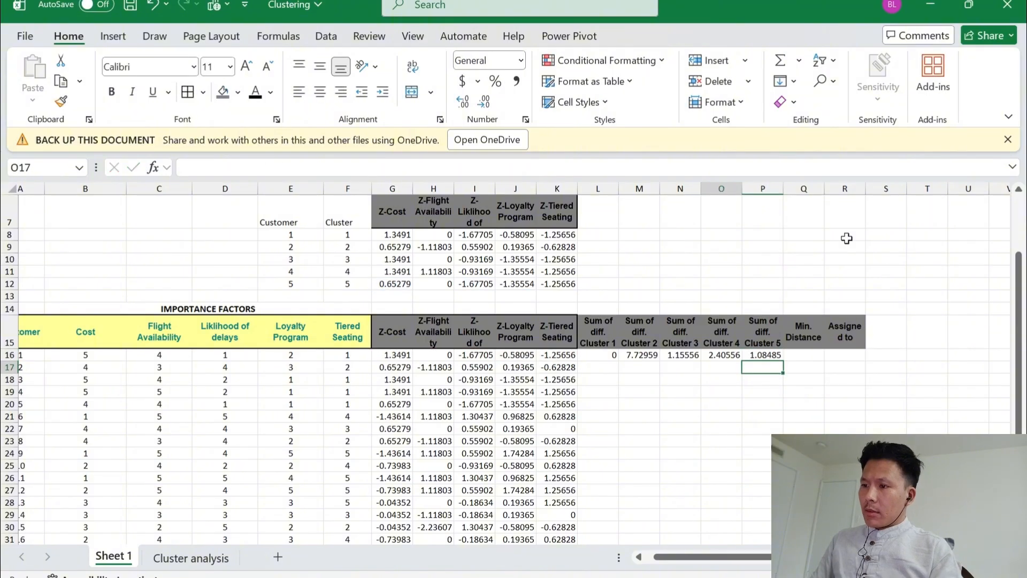
Copy the five cluster distance formulas in L16:P16 down through row 31 for all customers
{"action": "key", "text": "Left"}
{"action": "key", "text": "Left"}
{"action": "key", "text": "Left"}
{"action": "key", "text": "Left"}
{"action": "key", "text": "Up"}
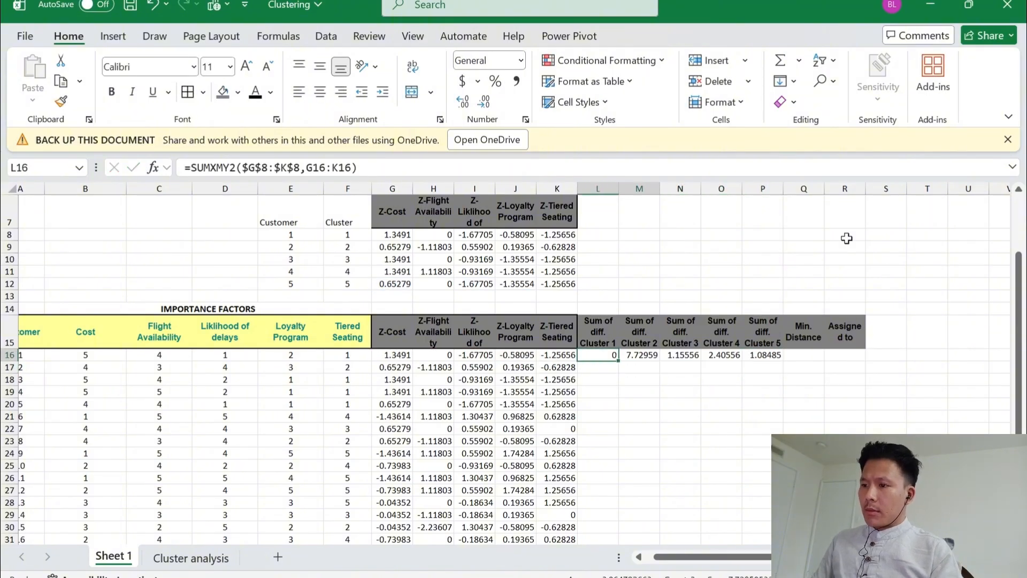
{"action": "key", "text": "shift+Right"}
{"action": "key", "text": "shift+Right"}
{"action": "key", "text": "shift+Right"}
{"action": "key", "text": "shift+Right"}
{"action": "key", "text": "ctrl+c"}
{"action": "key", "text": "shift+Down"}
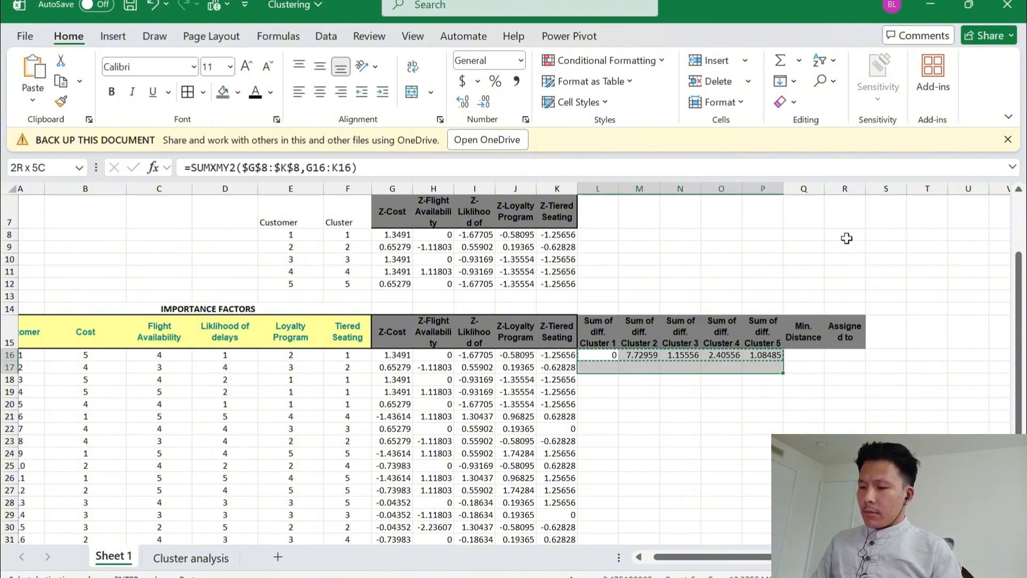
{"action": "key", "text": "shift+Down"}
{"action": "key", "text": "shift+Down"}
{"action": "key", "text": "shift+Down"}
{"action": "key", "text": "shift+Down"}
{"action": "key", "text": "shift+Down"}
{"action": "key", "text": "shift+Down"}
{"action": "key", "text": "shift+Down"}
{"action": "key", "text": "shift+Down"}
{"action": "key", "text": "shift+Down"}
{"action": "key", "text": "shift+Down"}
{"action": "key", "text": "shift+Down"}
{"action": "key", "text": "shift+Down"}
{"action": "key", "text": "shift+Down"}
{"action": "key", "text": "shift+Down"}
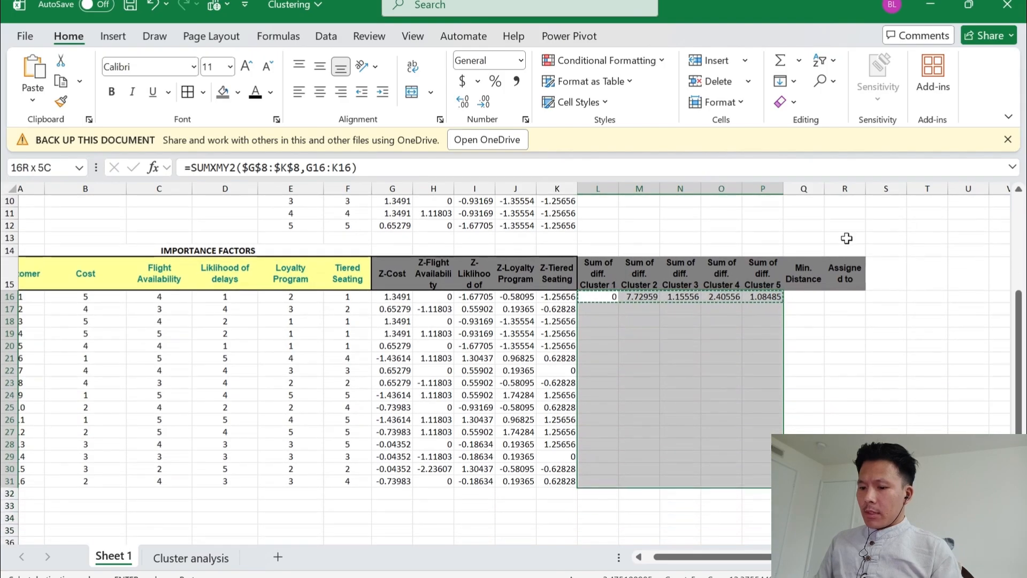
{"action": "key", "text": "Return"}
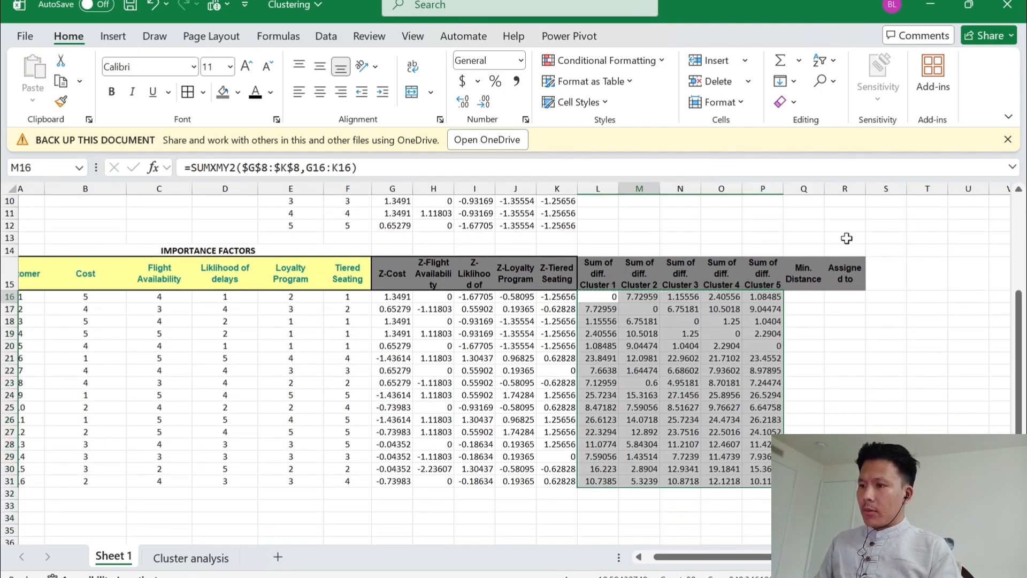
Calculate the first customer's minimum cluster distance in Q16 with =MIN(L16:P16)
{"action": "key", "text": "Right"}
{"action": "key", "text": "Right"}
{"action": "key", "text": "Right"}
{"action": "key", "text": "Left"}
{"action": "key", "text": "Left"}
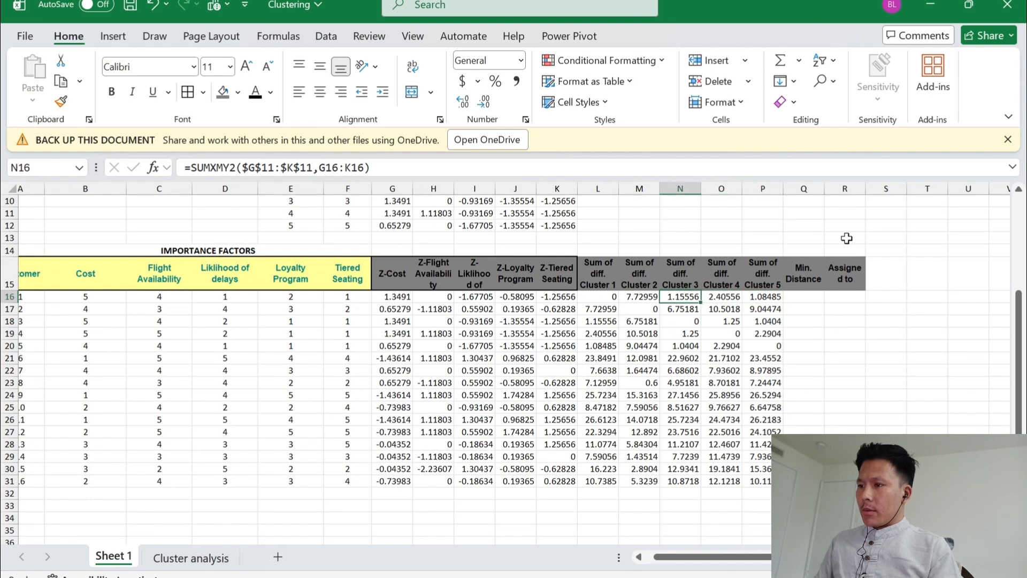
{"action": "key", "text": "Right"}
{"action": "key", "text": "Right"}
{"action": "key", "text": "Right"}
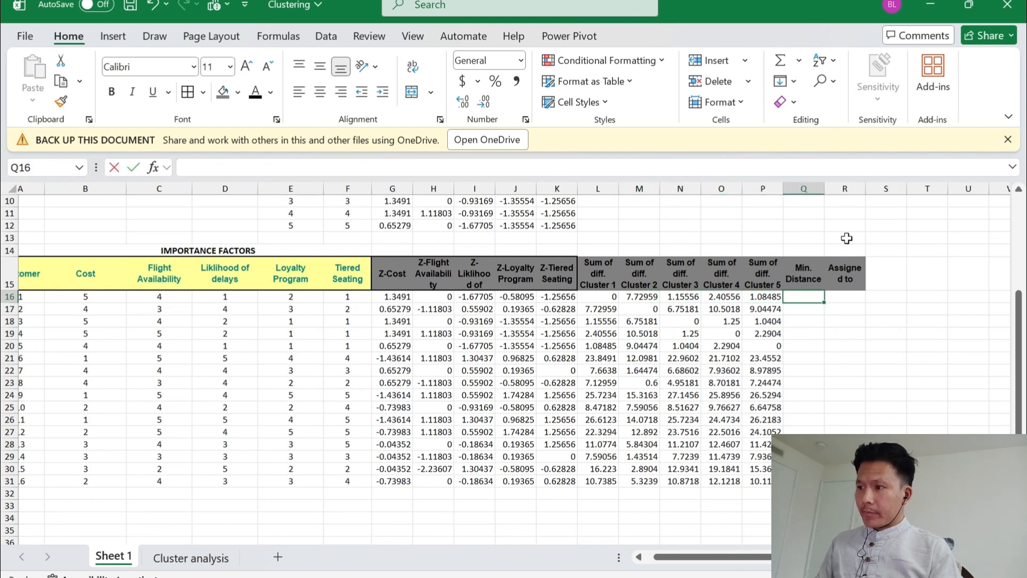
{"action": "type", "text": "=min"}
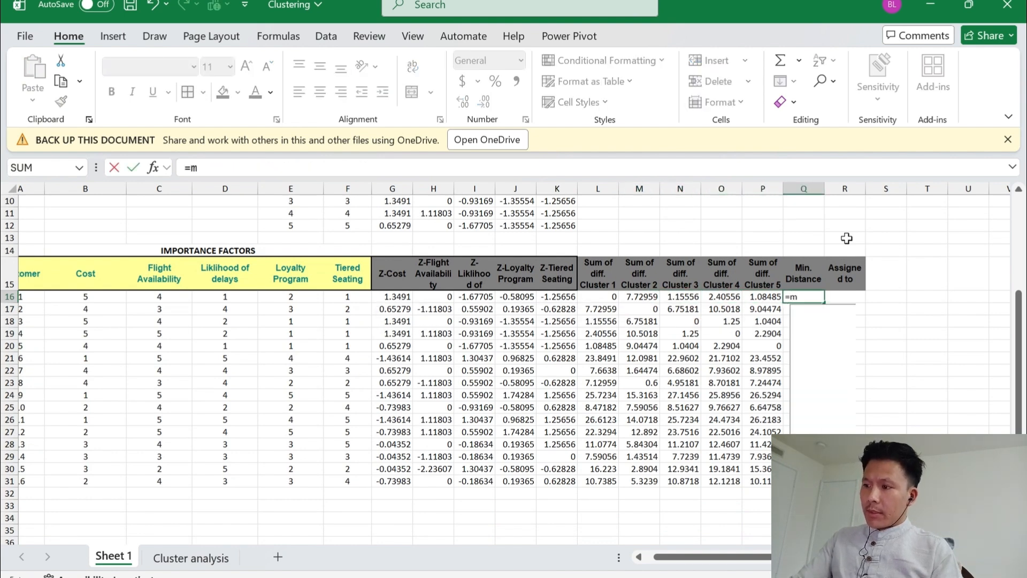
{"action": "key", "text": "Tab"}
{"action": "key", "text": "Left"}
{"action": "key", "text": "Left"}
{"action": "key", "text": "Left"}
{"action": "key", "text": "Left"}
{"action": "key", "text": "Left"}
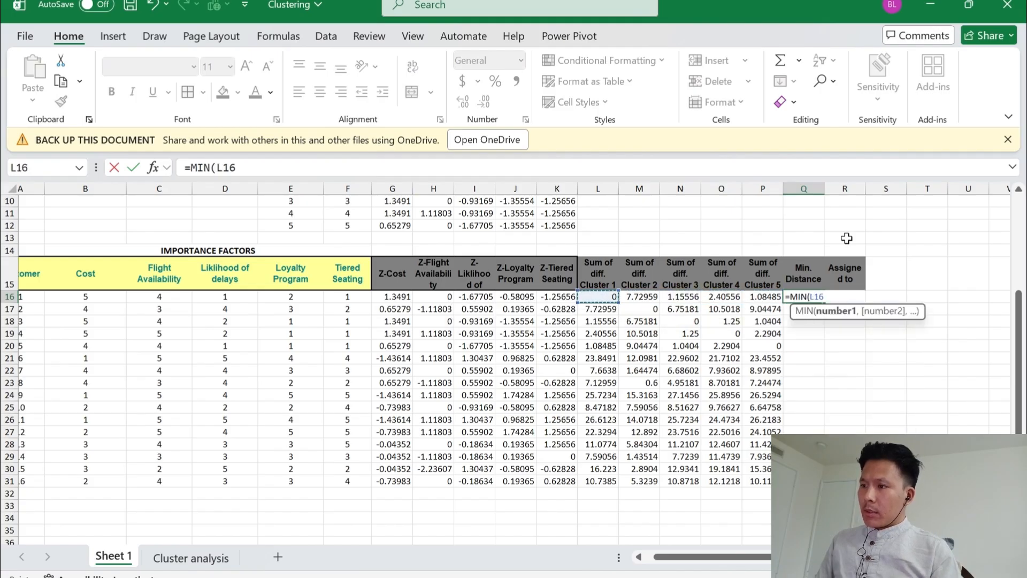
{"action": "key", "text": "shift+Right"}
{"action": "key", "text": "shift+Right"}
{"action": "key", "text": "shift+Right"}
{"action": "key", "text": "shift+Right"}
{"action": "key", "text": "Return"}
Copy the minimum distance formula from Q16 down through Q31
{"action": "key", "text": "Up"}
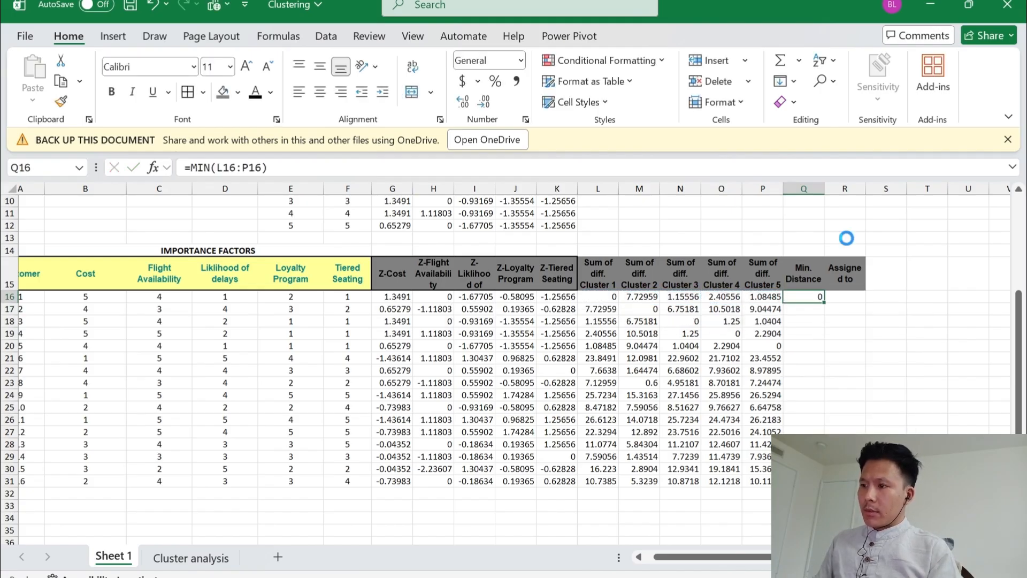
{"action": "key", "text": "ctrl+c"}
{"action": "key", "text": "shift+Down"}
{"action": "key", "text": "shift+Down"}
{"action": "key", "text": "shift+Down"}
{"action": "key", "text": "shift+Down"}
{"action": "key", "text": "shift+Down"}
{"action": "key", "text": "shift+Down"}
{"action": "key", "text": "shift+Down"}
{"action": "key", "text": "shift+Down"}
{"action": "key", "text": "shift+Down"}
{"action": "key", "text": "shift+Down"}
{"action": "key", "text": "shift+Down"}
{"action": "key", "text": "shift+Down"}
{"action": "key", "text": "shift+Down"}
{"action": "key", "text": "shift+Down"}
{"action": "key", "text": "shift+Down"}
{"action": "key", "text": "ctrl+v"}
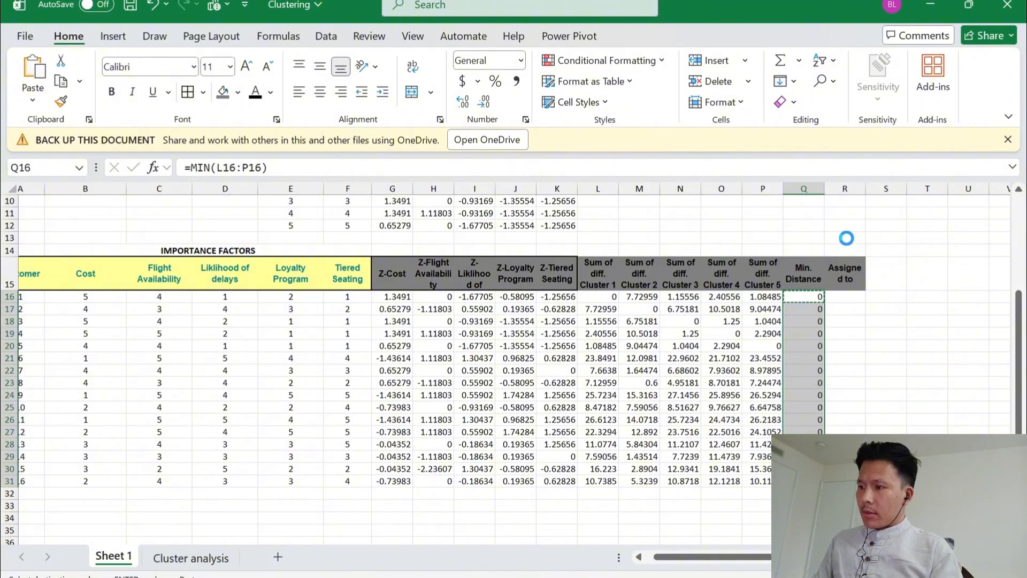
{"action": "key", "text": "Left"}
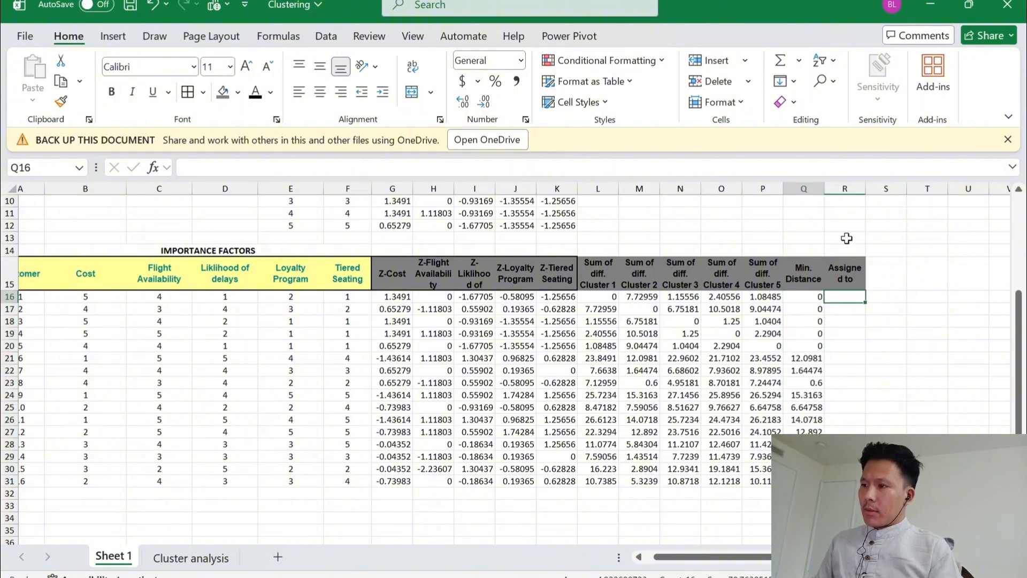
{"action": "key", "text": "Right"}
{"action": "key", "text": "Left"}
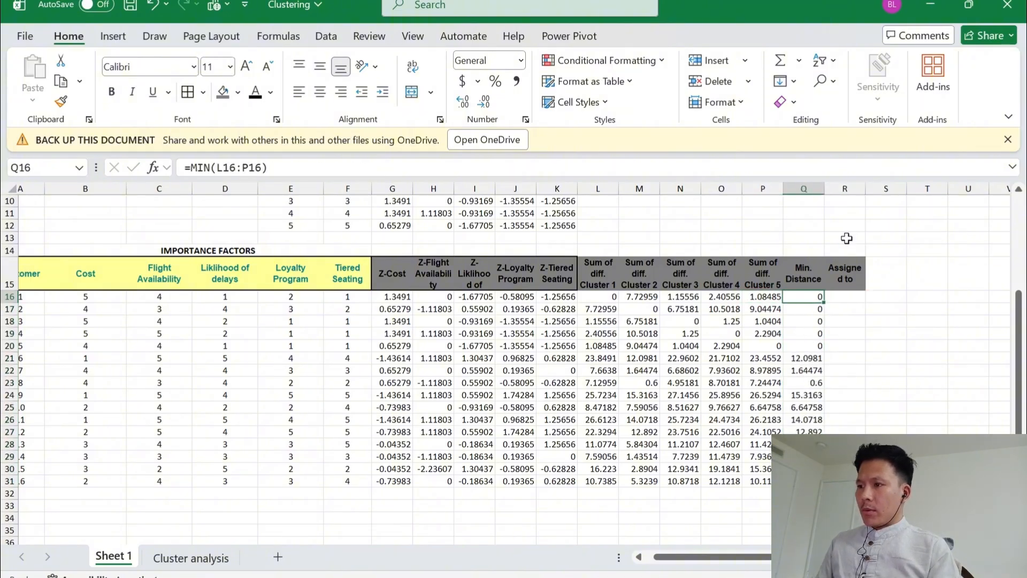
{"action": "key", "text": "Left"}
{"action": "key", "text": "Left"}
{"action": "key", "text": "Right"}
{"action": "key", "text": "Right"}
{"action": "key", "text": "Right"}
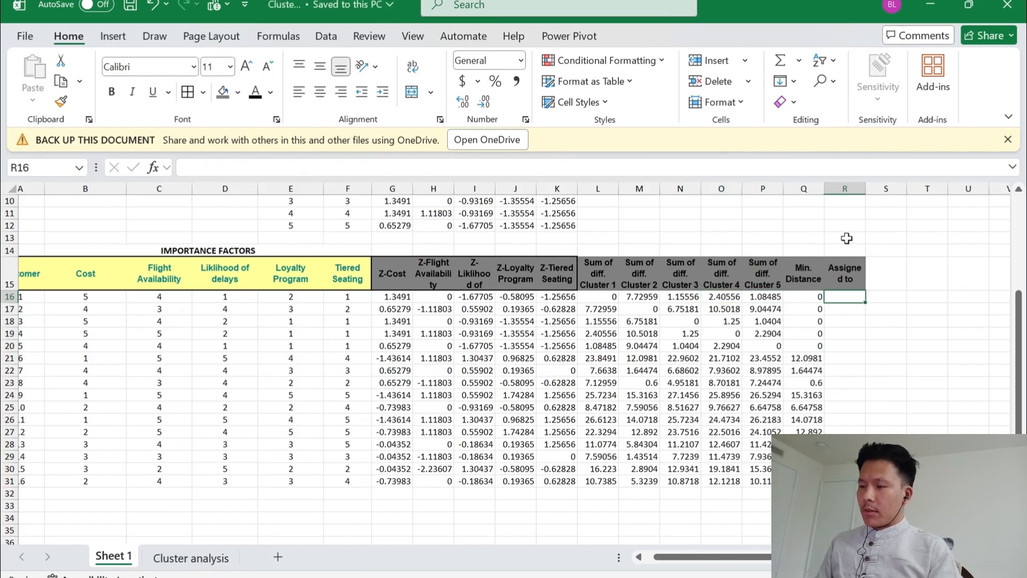
Start entering a label beginning with "Sum. Di" in P32, below the cluster 5 distances
{"action": "key", "text": "Left"}
{"action": "key", "text": "Down"}
{"action": "key", "text": "Down"}
{"action": "key", "text": "Down"}
{"action": "key", "text": "Down"}
{"action": "key", "text": "Down"}
{"action": "key", "text": "Down"}
{"action": "key", "text": "Down"}
{"action": "key", "text": "Down"}
{"action": "key", "text": "Down"}
{"action": "key", "text": "Down"}
{"action": "key", "text": "Down"}
{"action": "key", "text": "Down"}
{"action": "key", "text": "Down"}
{"action": "key", "text": "Down"}
{"action": "key", "text": "Down"}
{"action": "key", "text": "Down"}
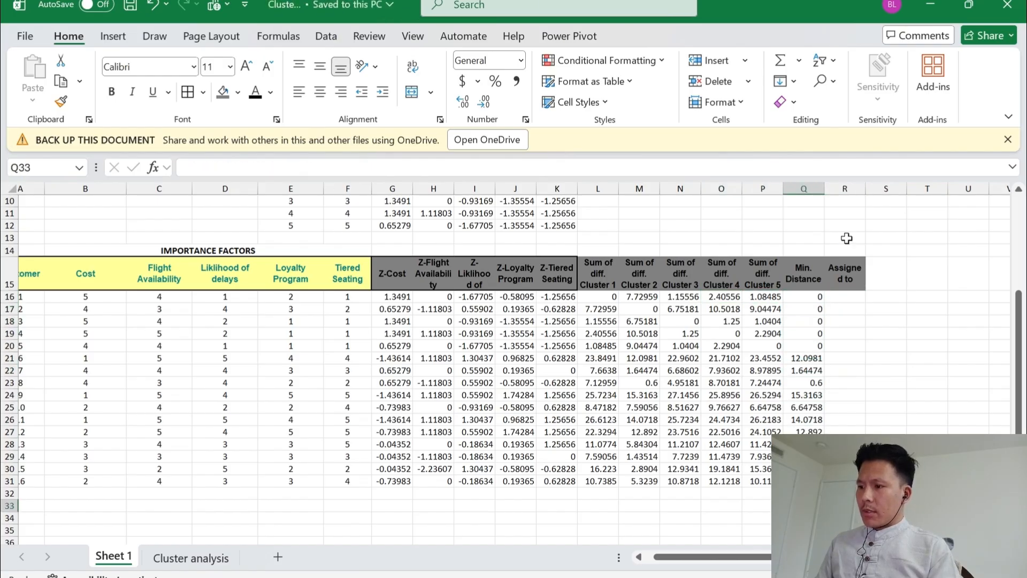
{"action": "key", "text": "Left"}
{"action": "key", "text": "F2"}
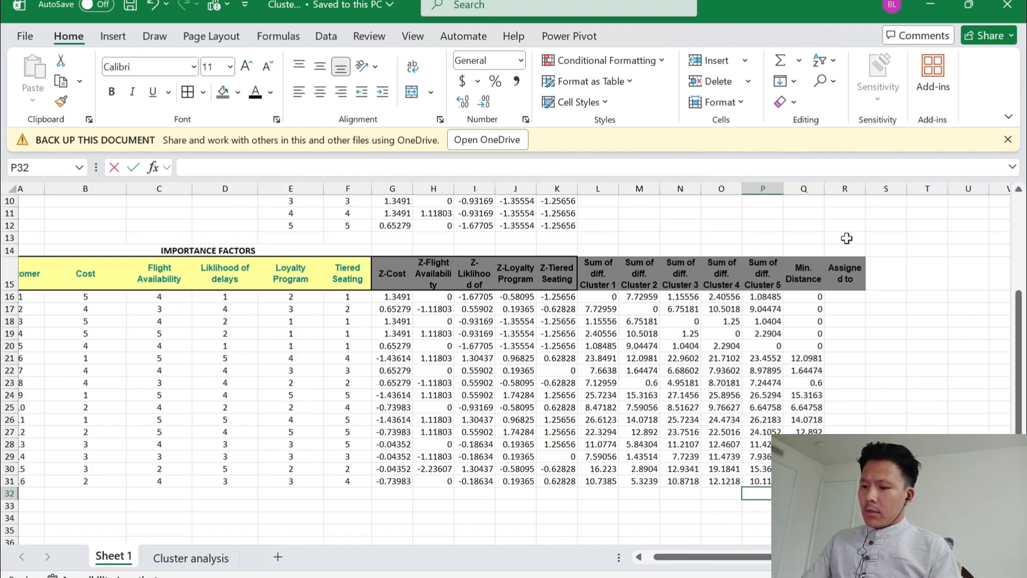
{"action": "type", "text": "Su"}
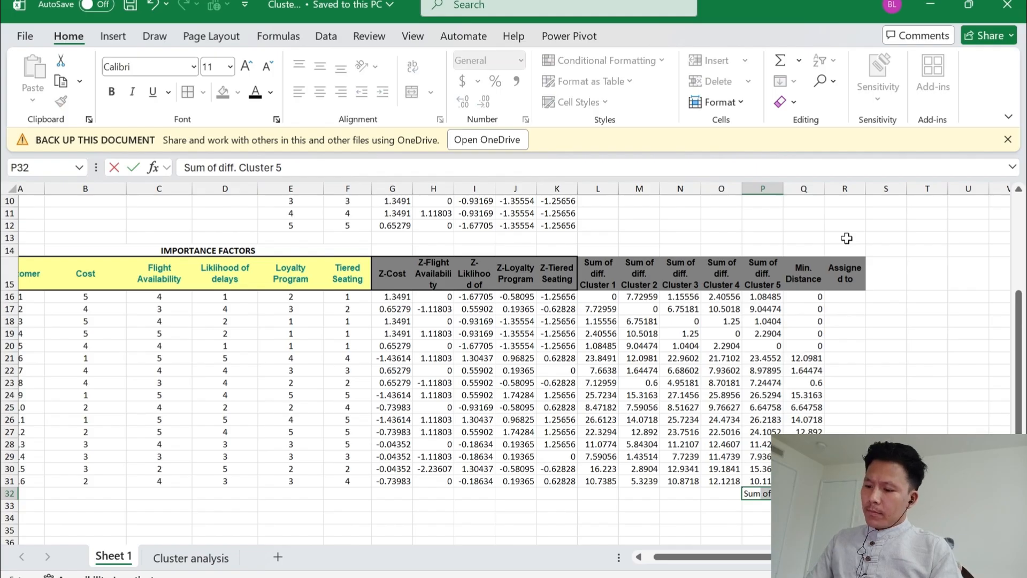
{"action": "type", "text": "m. Diff^2"}
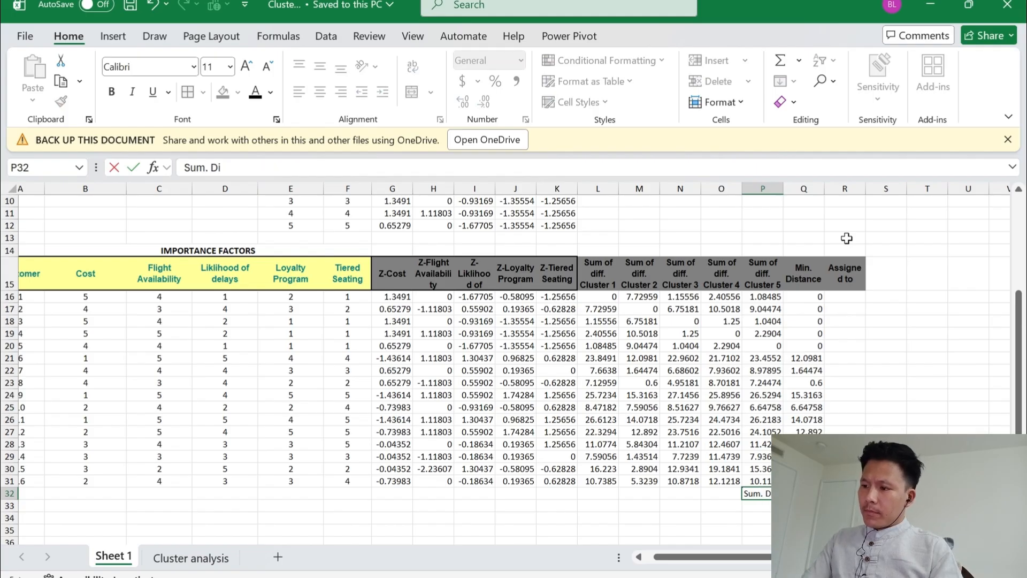
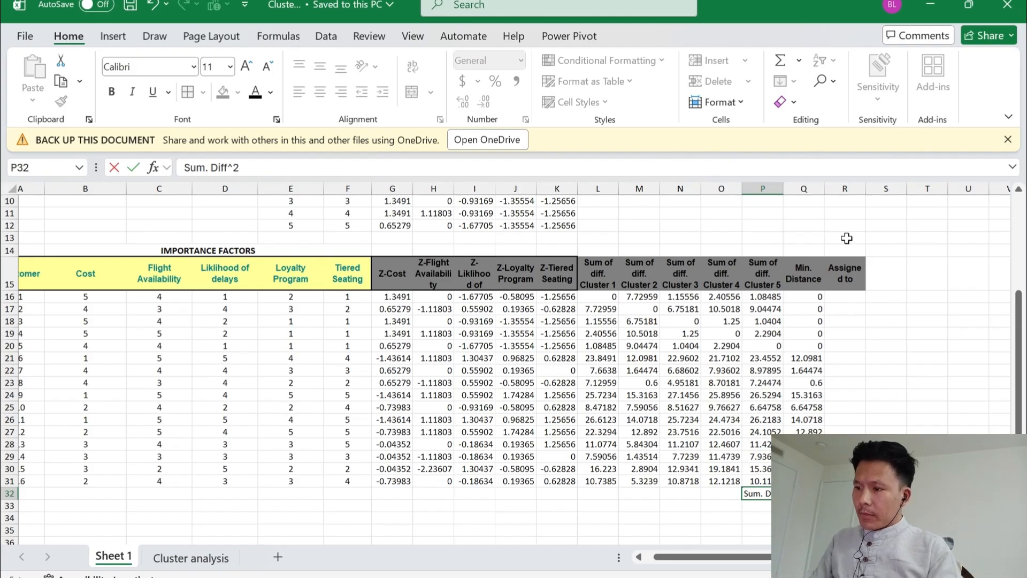
Complete the label in P32 as "Sum. Diff^2"
{"action": "key", "text": "Tab"}
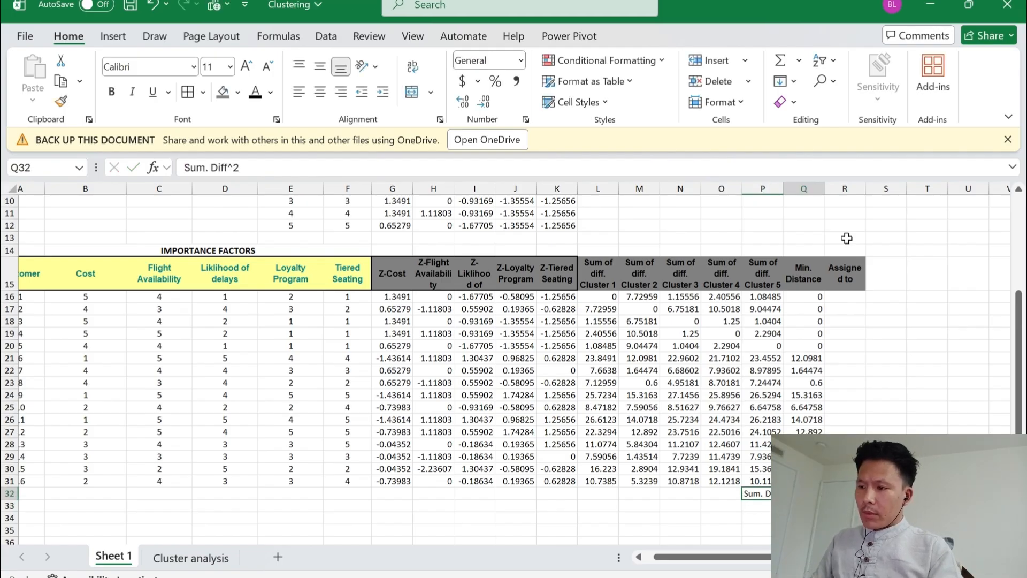
{"action": "key", "text": "Left"}
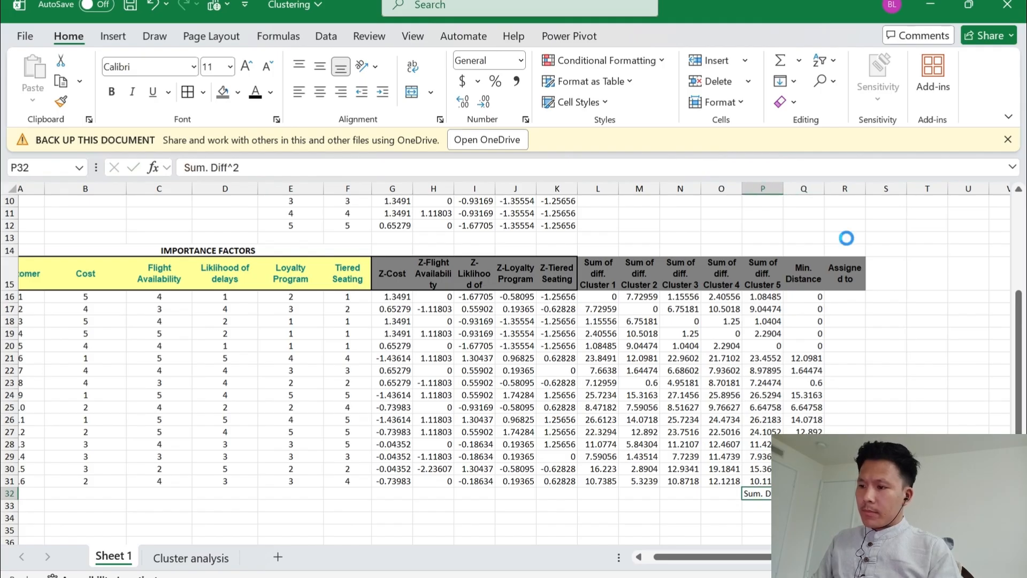
{"action": "key", "text": "Right"}
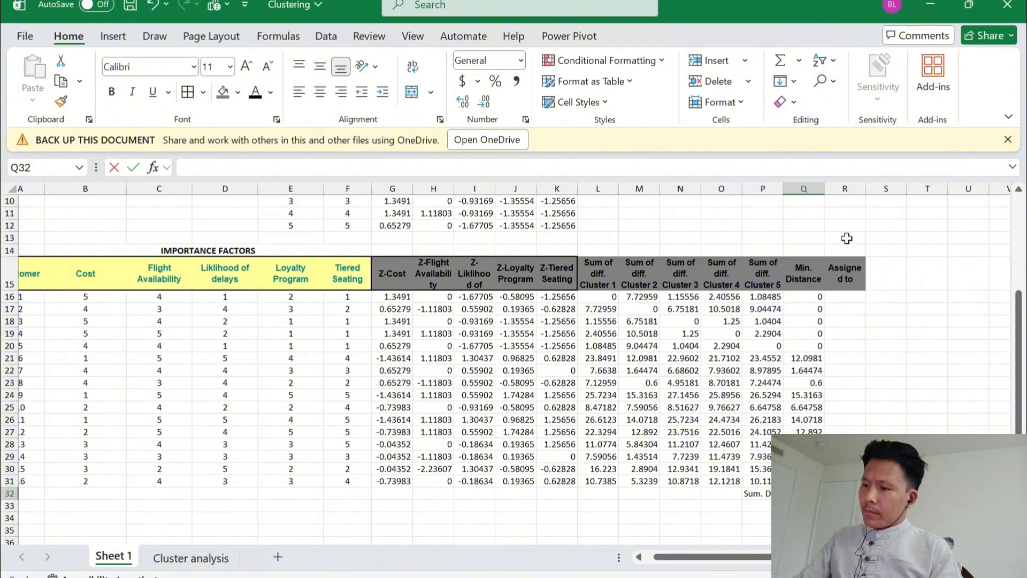
Total the cluster 5 distances in Q32, beside the label, with =SUM(P16:P31)
{"action": "type", "text": "="}
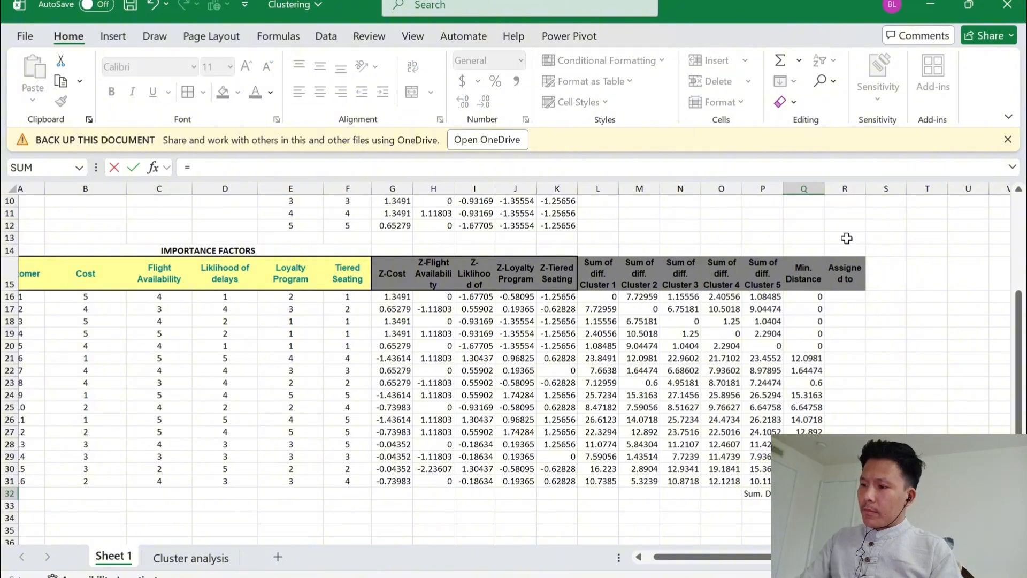
{"action": "key", "text": "Return"}
{"action": "key", "text": "Up"}
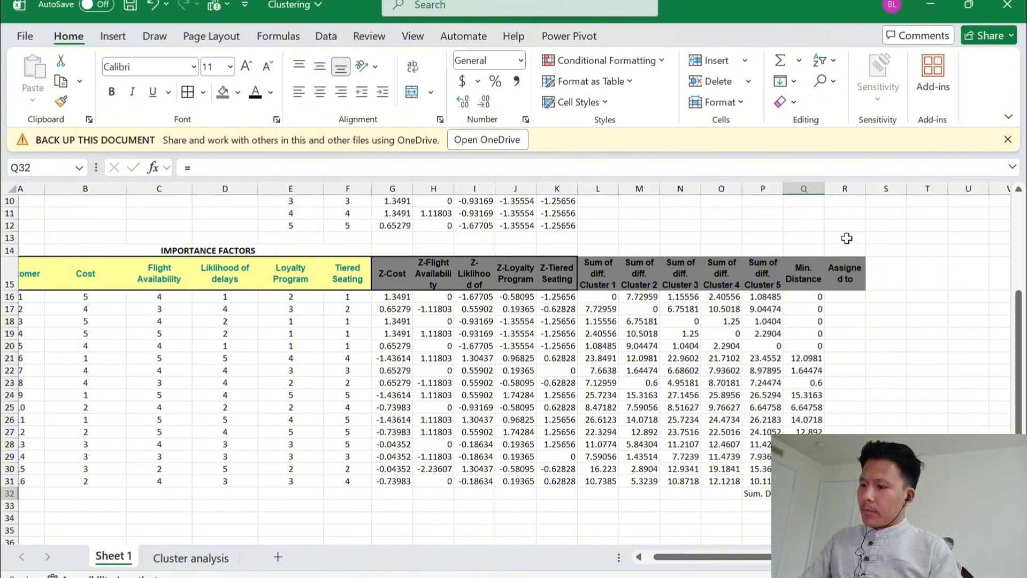
{"action": "key", "text": "alt+equal"}
{"action": "key", "text": "Left"}
{"action": "key", "text": "ctrl+shift+Down"}
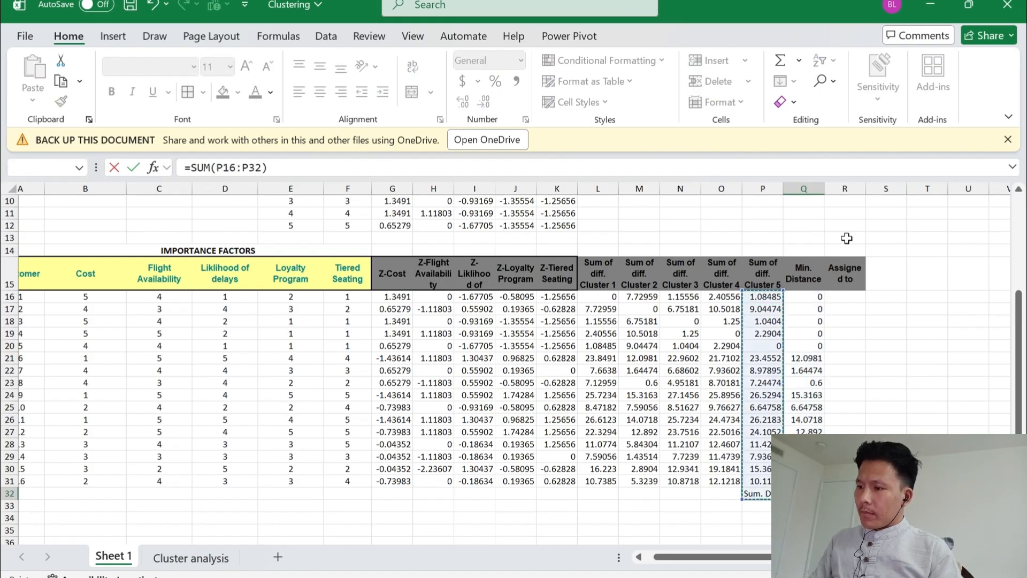
{"action": "key", "text": "shift+Up"}
{"action": "key", "text": "Return"}
Move the "Sum. Diff^2" label and its total from P32:Q32 one column left to O32:P32
{"action": "key", "text": "Up"}
{"action": "key", "text": "Left"}
{"action": "key", "text": "shift+Right"}
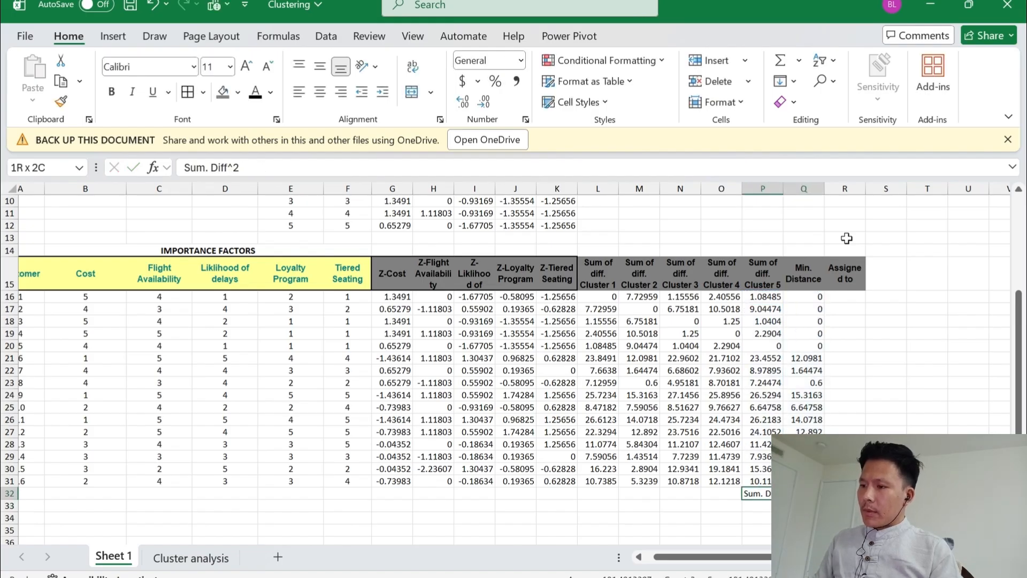
{"action": "key", "text": "ctrl+x"}
{"action": "key", "text": "Left"}
{"action": "key", "text": "ctrl+v"}
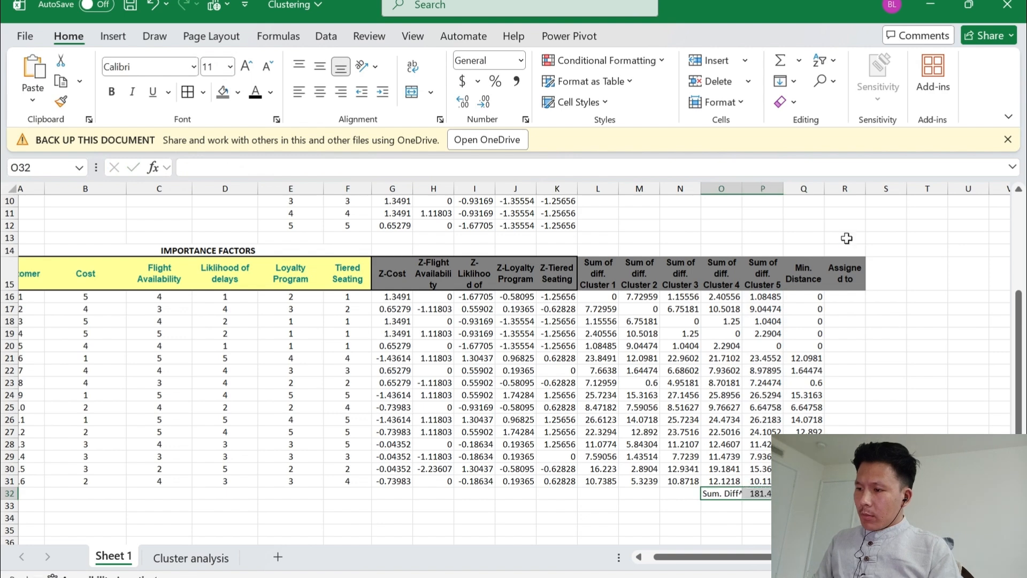
Make the "Sum. Diff^2" label and its total in O32:P32 bold
{"action": "key", "text": "Right"}
{"action": "key", "text": "Left"}
{"action": "key", "text": "shift+Right"}
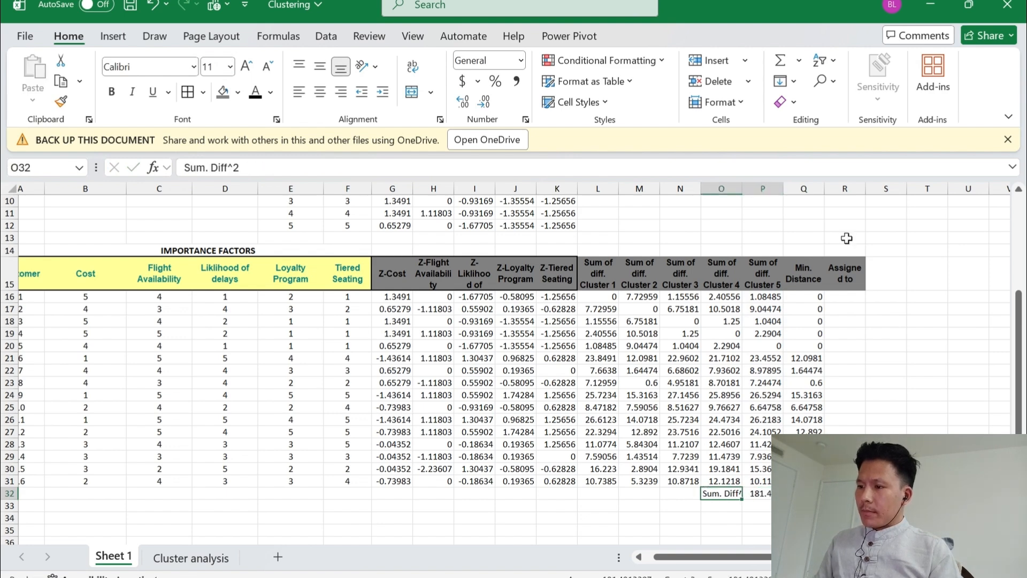
{"action": "key", "text": "ctrl+b"}
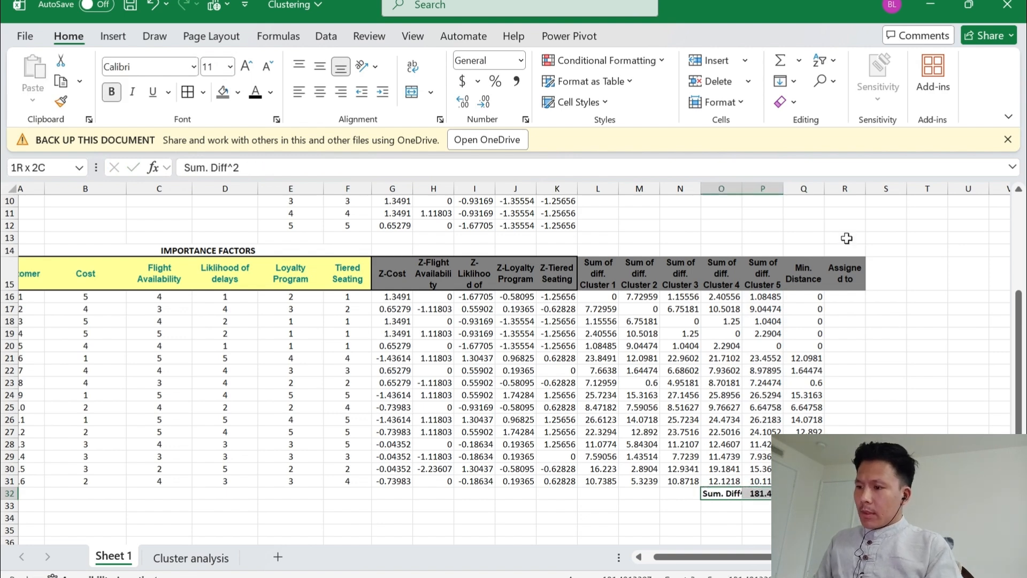
AutoFit the width of column O so it fits the "Sum. Diff^2" label
{"action": "key", "text": "Right"}
{"action": "key", "text": "Left"}
{"action": "key", "text": "Right"}
{"action": "key", "text": "Left"}
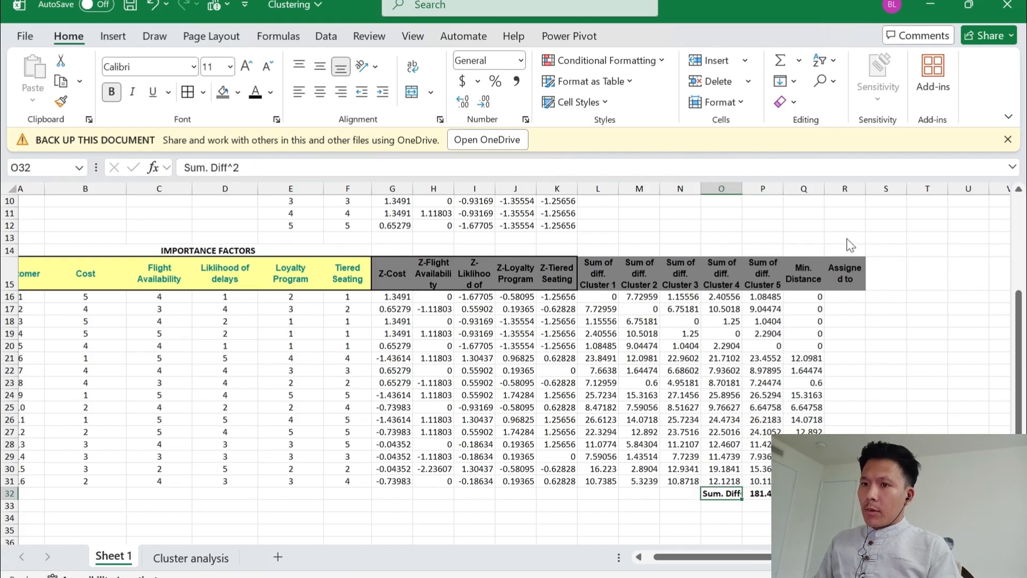
{"action": "key", "text": "alt+h"}
{"action": "key", "text": "o"}
{"action": "key", "text": "i"}
{"action": "key", "text": "Right"}
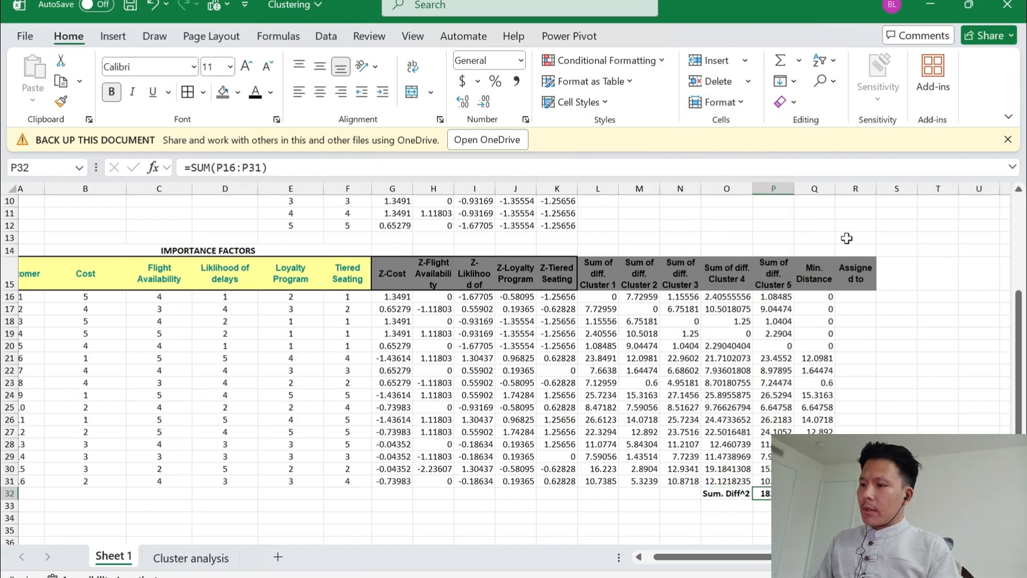
Fill the "Sum. Diff^2" label and total in O32:P32 with the lightest orange theme color
{"action": "key", "text": "Left"}
{"action": "key", "text": "alt"}
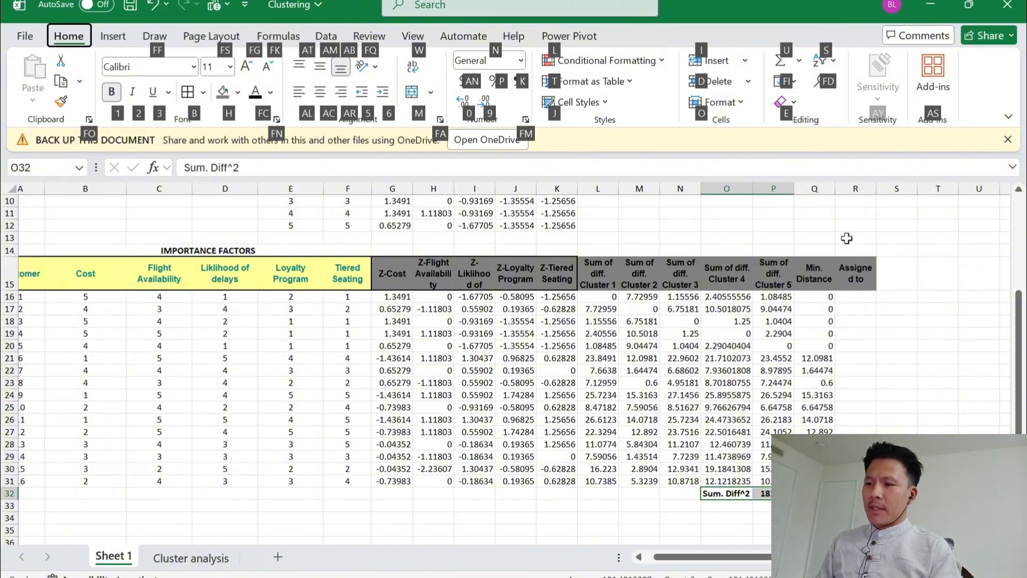
{"action": "key", "text": "h"}
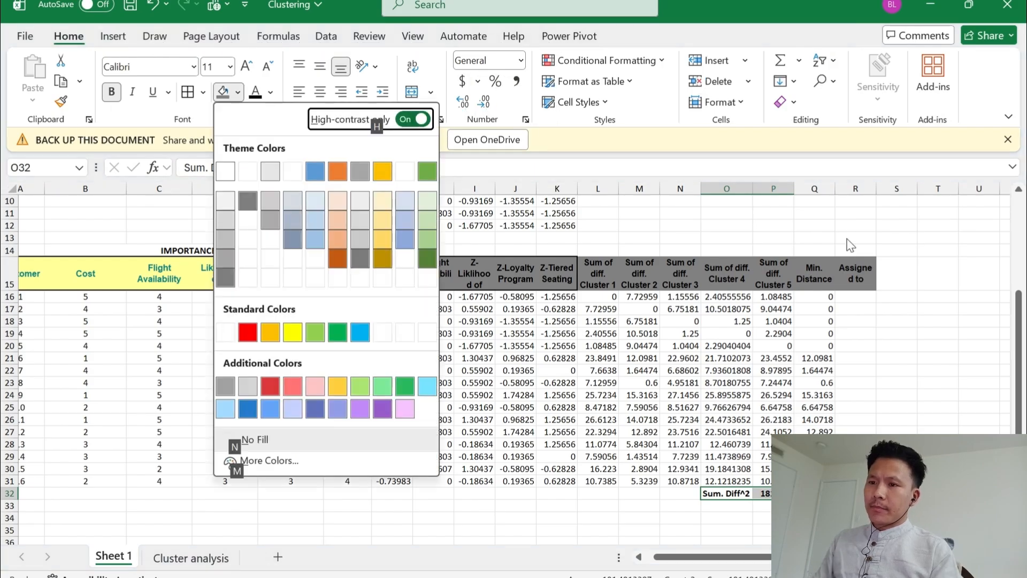
{"action": "key", "text": "Up"}
{"action": "key", "text": "Up"}
{"action": "key", "text": "Up"}
{"action": "key", "text": "Up"}
{"action": "key", "text": "Up"}
{"action": "key", "text": "Up"}
{"action": "key", "text": "Up"}
{"action": "key", "text": "Up"}
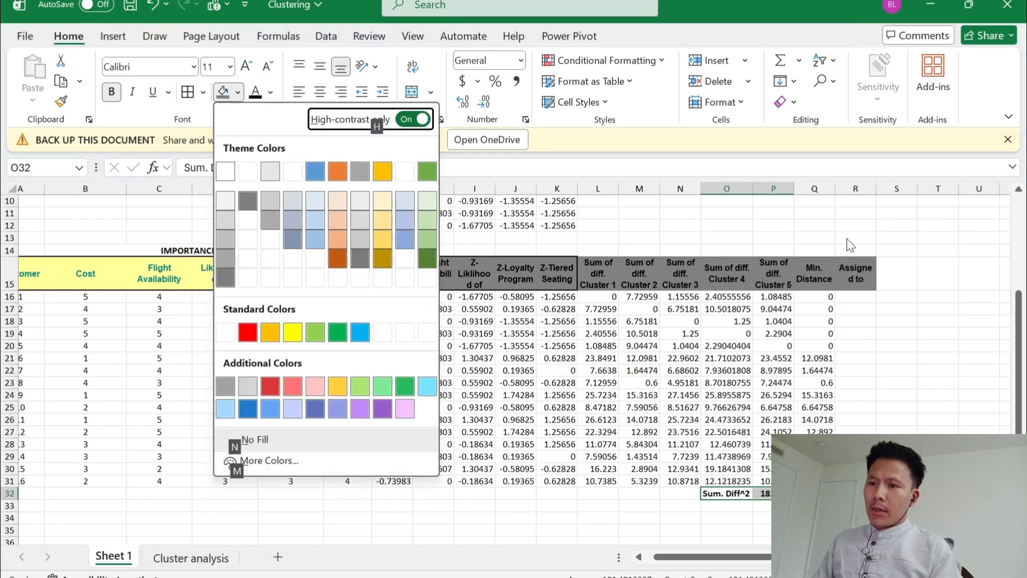
{"action": "key", "text": "Down"}
{"action": "key", "text": "Down"}
{"action": "key", "text": "Right"}
{"action": "key", "text": "Right"}
{"action": "key", "text": "Right"}
{"action": "key", "text": "Right"}
{"action": "key", "text": "Right"}
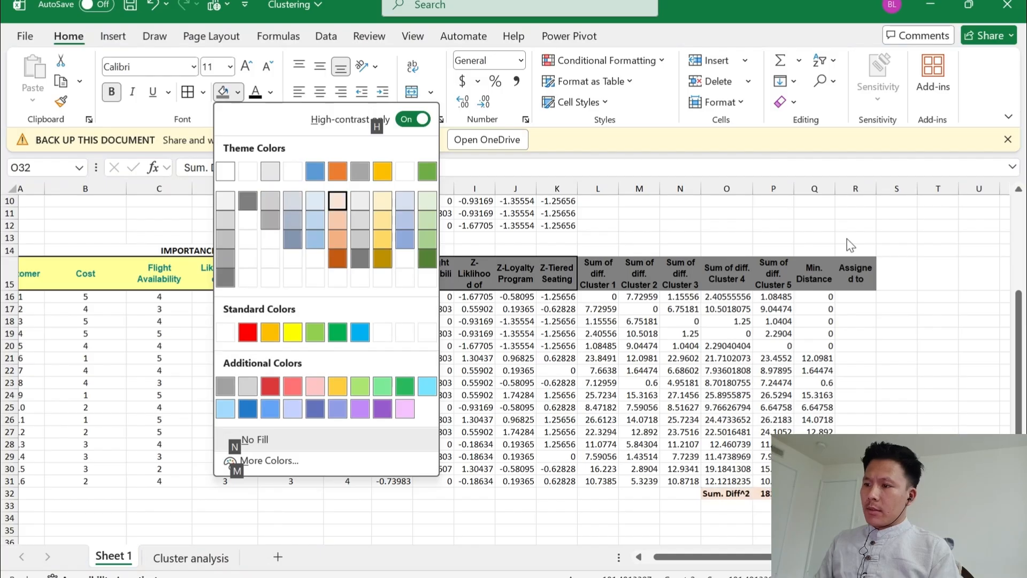
{"action": "key", "text": "Return"}
{"action": "key", "text": "Right"}
{"action": "key", "text": "Left"}
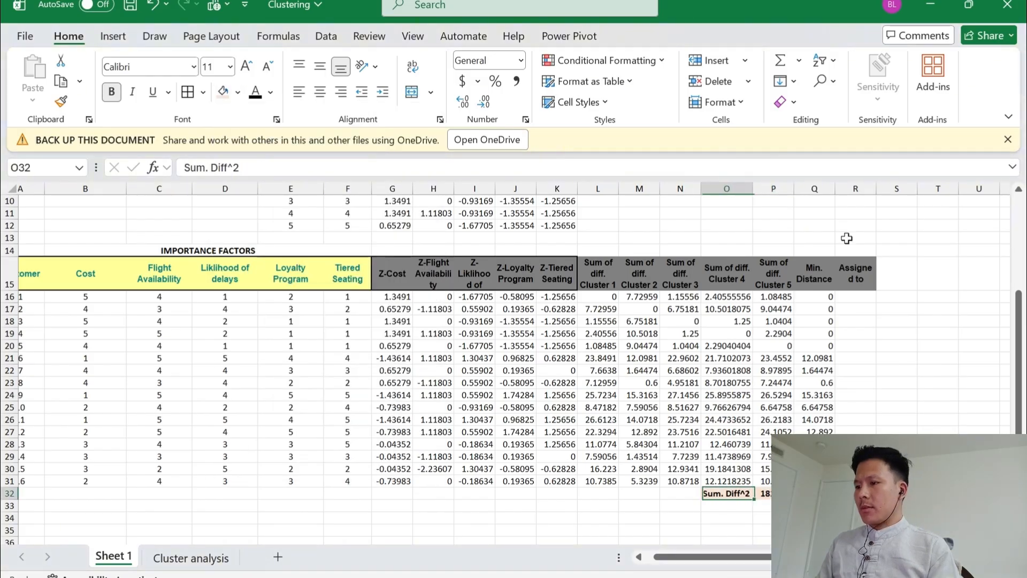
{"action": "key", "text": "Right"}
{"action": "key", "text": "Right"}
{"action": "key", "text": "Left"}
{"action": "key", "text": "Left"}
Find the first customer's assigned cluster in R16 with =MATCH(Q16,L16:P16,0)
{"action": "key", "text": "Up"}
{"action": "key", "text": "Up"}
{"action": "key", "text": "Up"}
{"action": "key", "text": "Up"}
{"action": "key", "text": "Up"}
{"action": "key", "text": "Up"}
{"action": "key", "text": "Up"}
{"action": "key", "text": "Up"}
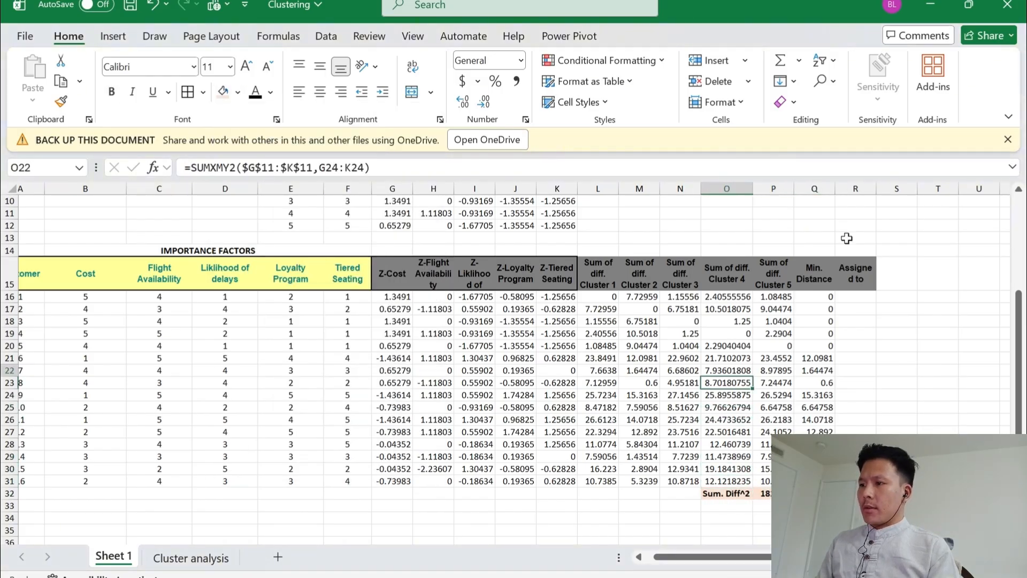
{"action": "key", "text": "Right"}
{"action": "key", "text": "Up"}
{"action": "key", "text": "Up"}
{"action": "key", "text": "Up"}
{"action": "key", "text": "Up"}
{"action": "key", "text": "Up"}
{"action": "key", "text": "Up"}
{"action": "key", "text": "Right"}
{"action": "key", "text": "Right"}
{"action": "key", "text": "Up"}
{"action": "key", "text": "Up"}
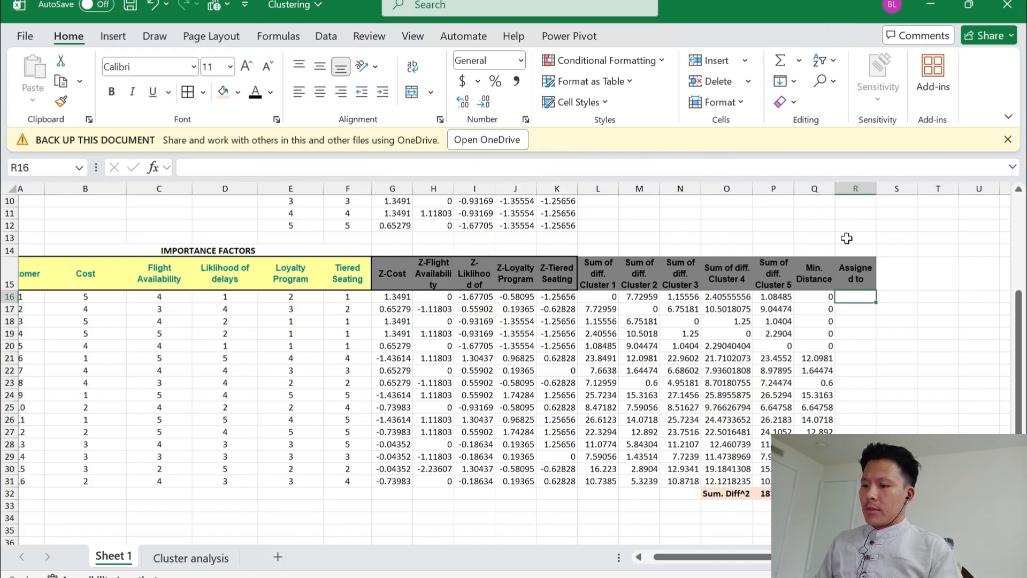
{"action": "type", "text": "=matc"}
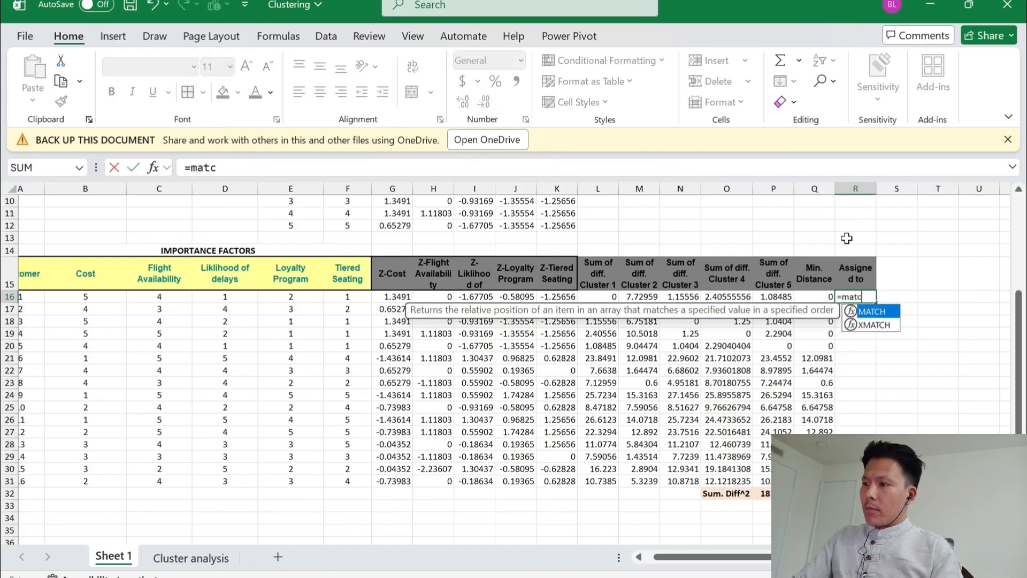
{"action": "key", "text": "Tab"}
{"action": "key", "text": "Left"}
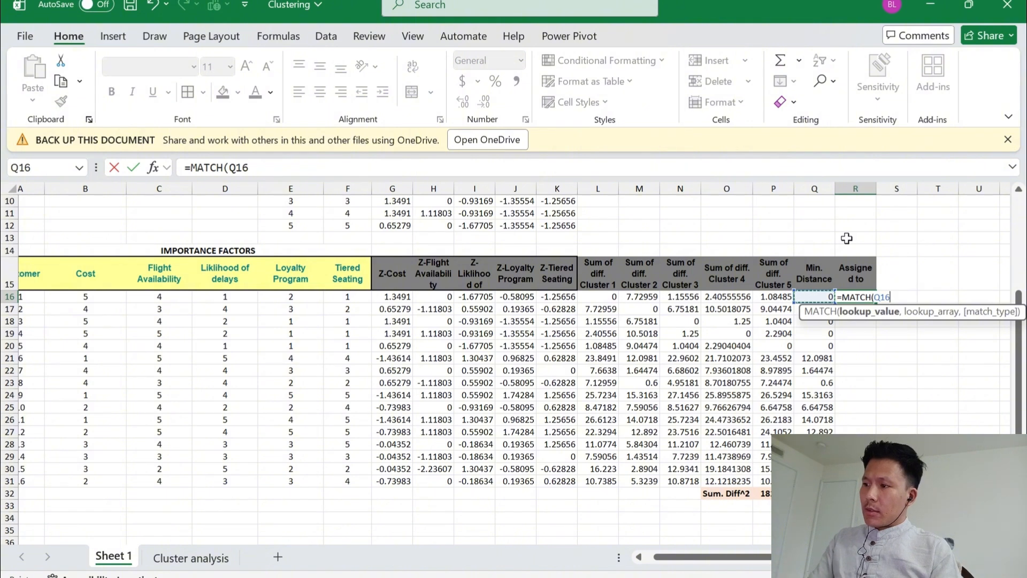
{"action": "type", "text": ","}
{"action": "key", "text": "Left"}
{"action": "key", "text": "Left"}
{"action": "key", "text": "Left"}
{"action": "key", "text": "Left"}
{"action": "key", "text": "Left"}
{"action": "key", "text": "Left"}
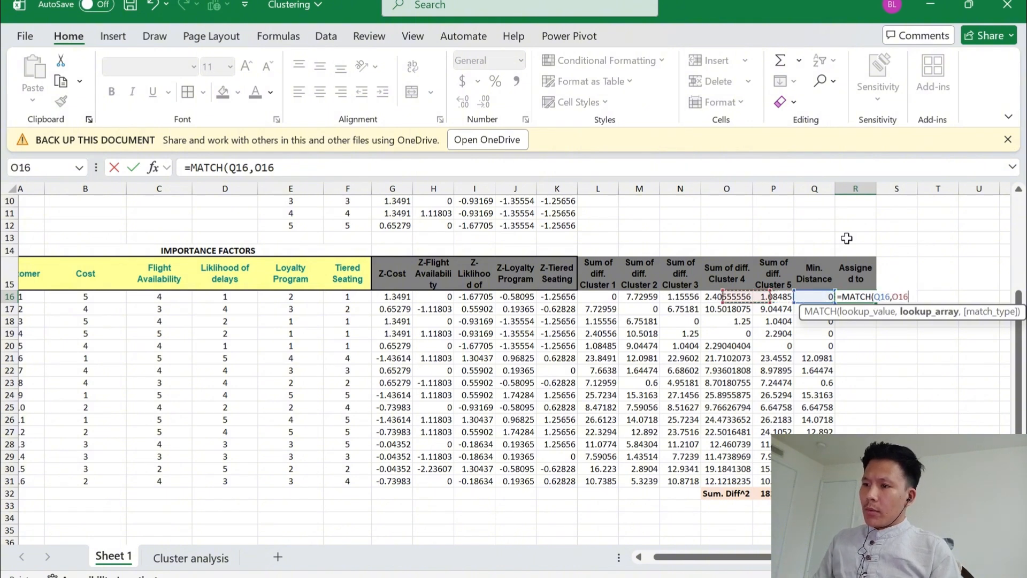
{"action": "key", "text": "shift+Right"}
{"action": "key", "text": "shift+Right"}
{"action": "key", "text": "shift+Right"}
{"action": "key", "text": "shift+Right"}
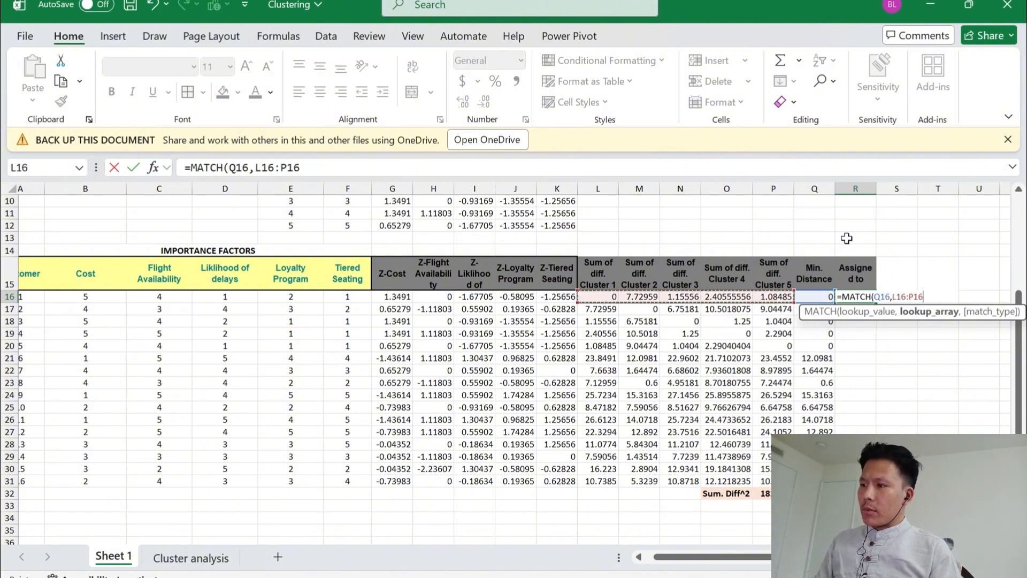
{"action": "type", "text": ",0"}
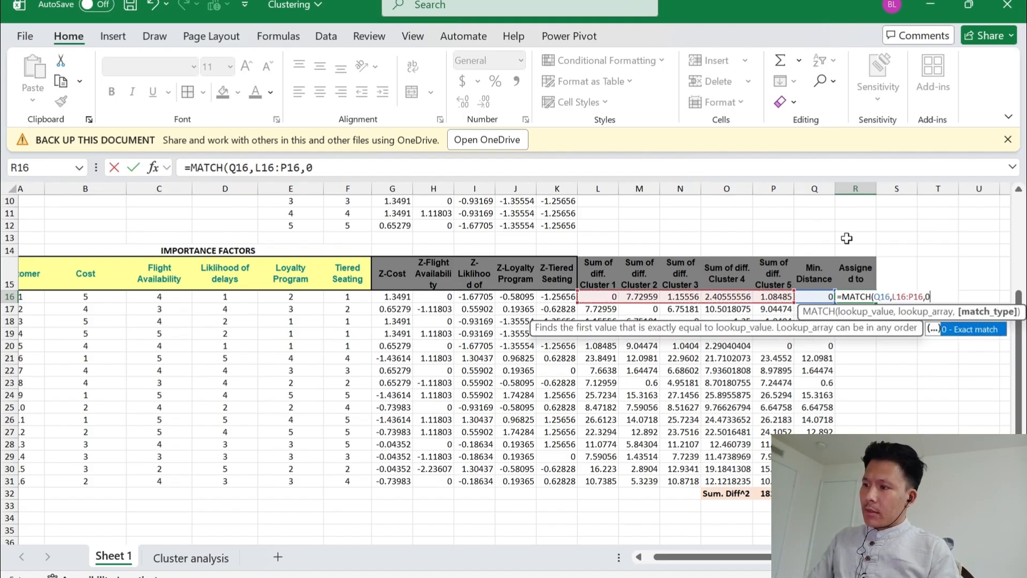
{"action": "key", "text": "Return"}
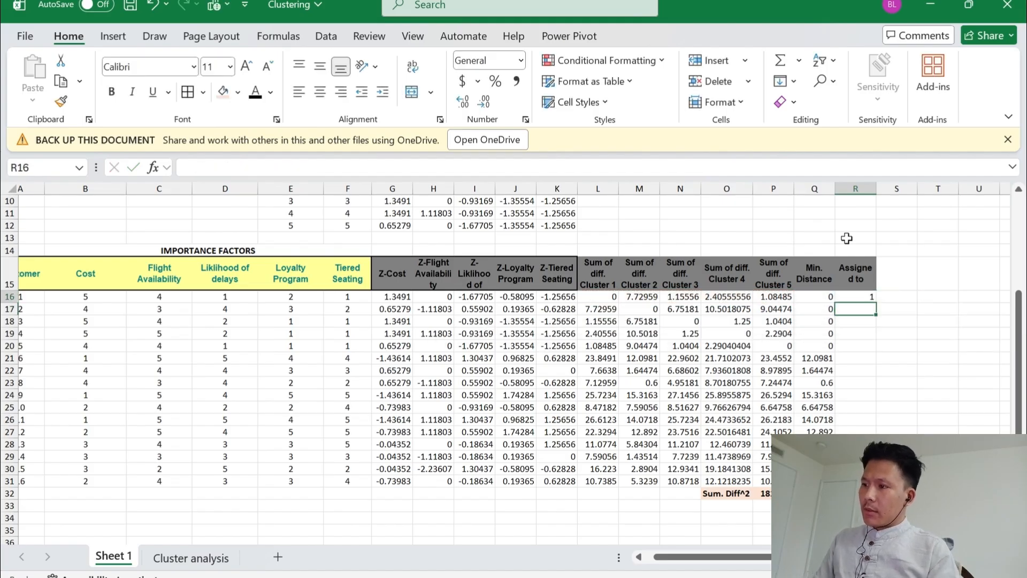
Copy the assigned cluster formula from R16 down through R31 and save the workbook
{"action": "key", "text": "Up"}
{"action": "key", "text": "ctrl+c"}
{"action": "key", "text": "shift+Down"}
{"action": "key", "text": "shift+Down"}
{"action": "key", "text": "shift+Down"}
{"action": "key", "text": "shift+Down"}
{"action": "key", "text": "shift+Down"}
{"action": "key", "text": "shift+Down"}
{"action": "key", "text": "shift+Down"}
{"action": "key", "text": "shift+Down"}
{"action": "key", "text": "shift+Down"}
{"action": "key", "text": "shift+Down"}
{"action": "key", "text": "shift+Down"}
{"action": "key", "text": "shift+Down"}
{"action": "key", "text": "shift+Down"}
{"action": "key", "text": "shift+Down"}
{"action": "key", "text": "shift+Down"}
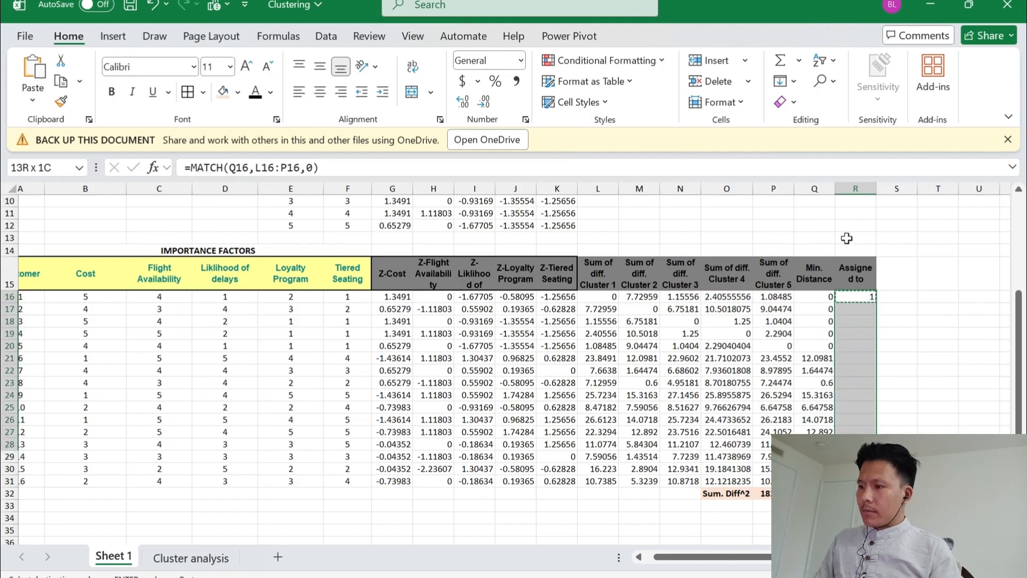
{"action": "key", "text": "Return"}
{"action": "key", "text": "Right"}
{"action": "key", "text": "Left"}
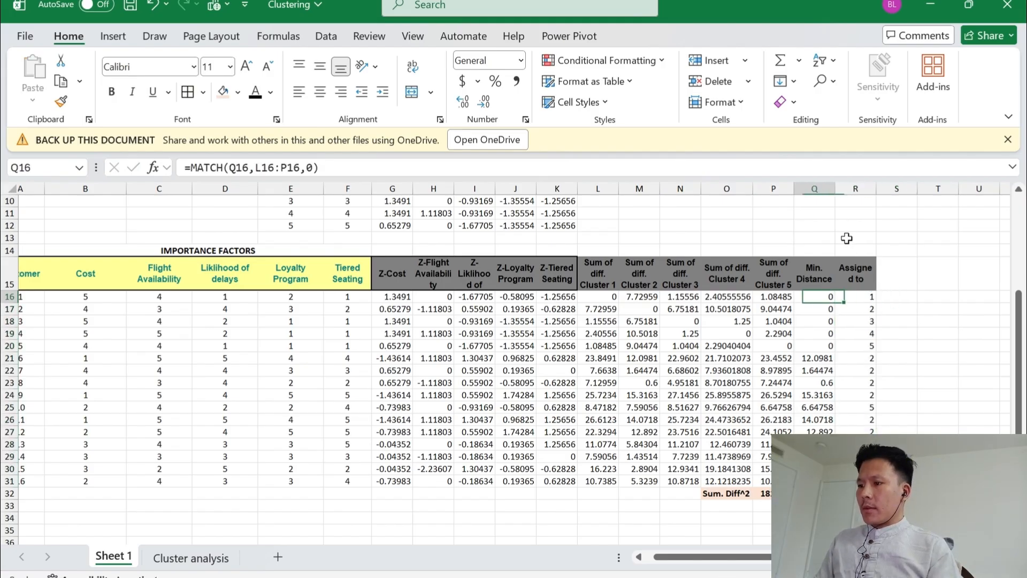
{"action": "key", "text": "Left"}
{"action": "key", "text": "ctrl+s"}
Review the Z-scores, the cluster reference table, and the customers' distances, minimum distances and assigned clusters
{"action": "key", "text": "Left"}
{"action": "key", "text": "Left"}
{"action": "key", "text": "Left"}
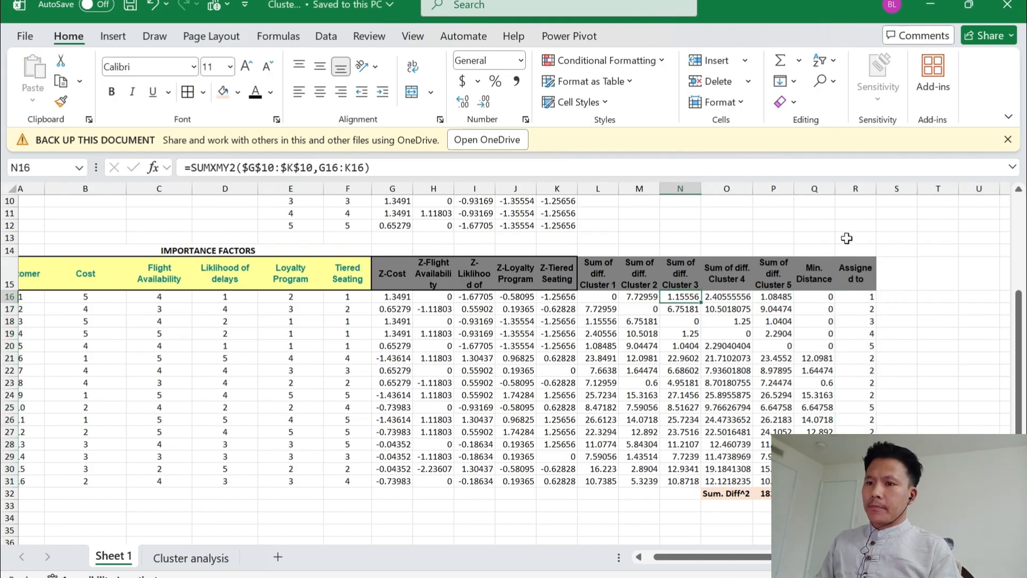
{"action": "key", "text": "Left"}
{"action": "key", "text": "Left"}
{"action": "key", "text": "Left"}
{"action": "key", "text": "Left"}
{"action": "key", "text": "Left"}
{"action": "key", "text": "Left"}
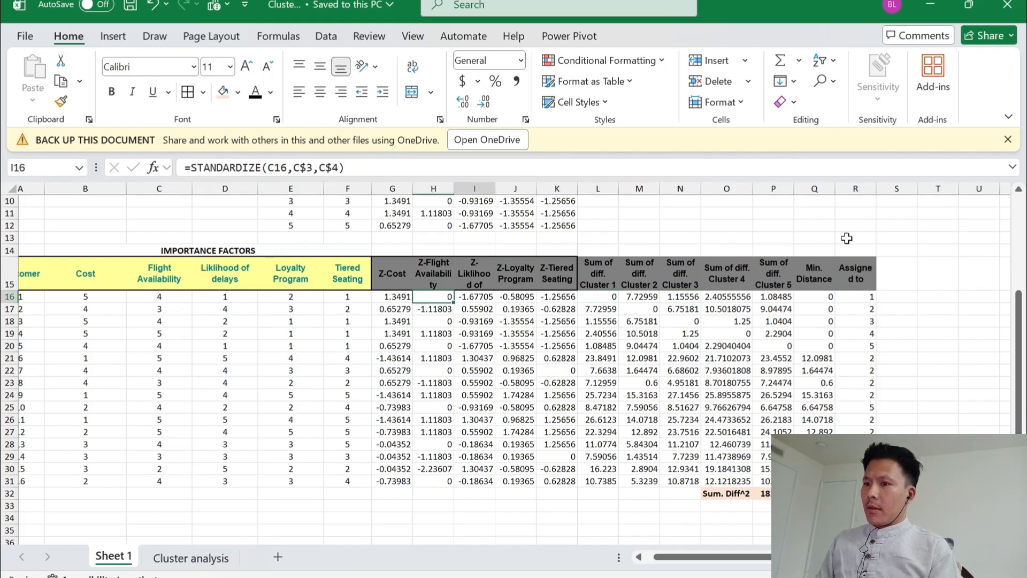
{"action": "key", "text": "Left"}
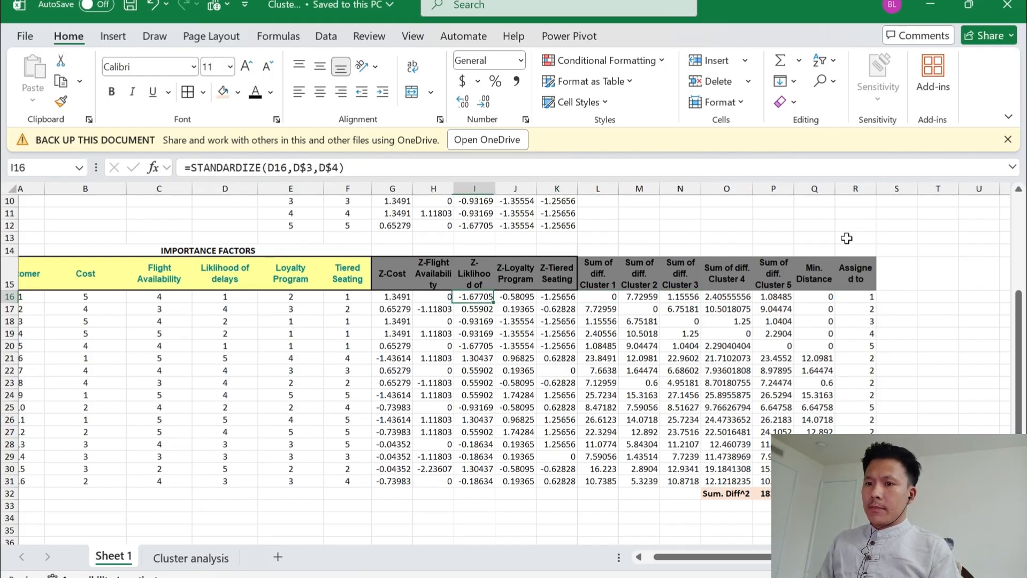
{"action": "key", "text": "Up"}
{"action": "key", "text": "Up"}
{"action": "key", "text": "Up"}
{"action": "key", "text": "Up"}
{"action": "key", "text": "Up"}
{"action": "key", "text": "Up"}
{"action": "key", "text": "Up"}
{"action": "key", "text": "Up"}
{"action": "key", "text": "Up"}
{"action": "key", "text": "Up"}
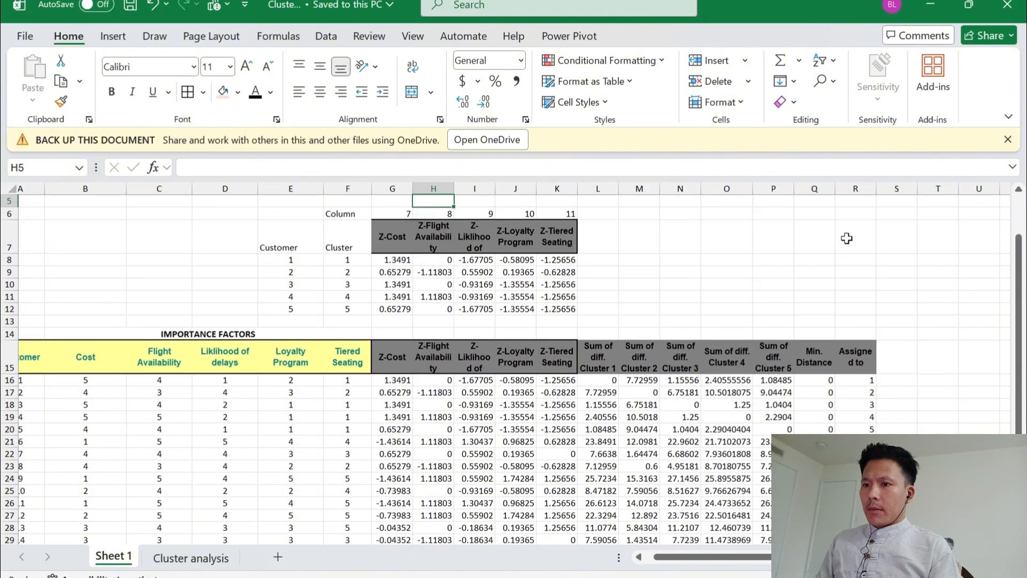
{"action": "key", "text": "Down"}
{"action": "key", "text": "Down"}
{"action": "key", "text": "Down"}
{"action": "key", "text": "Down"}
{"action": "key", "text": "Down"}
{"action": "key", "text": "Down"}
{"action": "key", "text": "Down"}
{"action": "key", "text": "Down"}
{"action": "key", "text": "Down"}
{"action": "key", "text": "Down"}
{"action": "key", "text": "Down"}
{"action": "key", "text": "Down"}
{"action": "key", "text": "Down"}
{"action": "key", "text": "Down"}
{"action": "key", "text": "Down"}
{"action": "key", "text": "Down"}
{"action": "key", "text": "Down"}
{"action": "key", "text": "Down"}
{"action": "key", "text": "Down"}
{"action": "key", "text": "Down"}
{"action": "key", "text": "Down"}
{"action": "key", "text": "Down"}
{"action": "key", "text": "Down"}
{"action": "key", "text": "Down"}
{"action": "key", "text": "Down"}
{"action": "key", "text": "Down"}
{"action": "key", "text": "Down"}
{"action": "key", "text": "Down"}
{"action": "key", "text": "Down"}
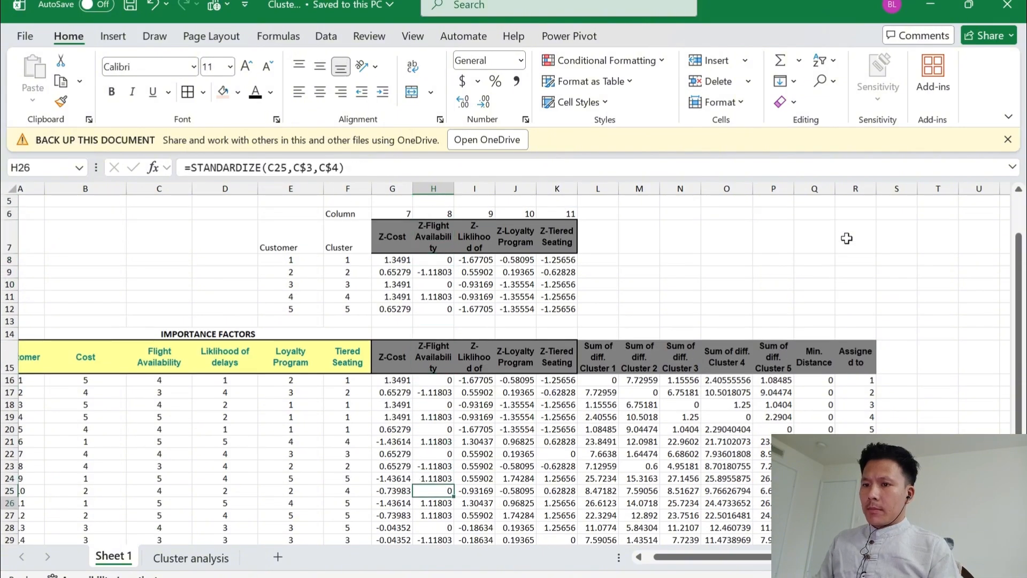
{"action": "key", "text": "Up"}
{"action": "key", "text": "Up"}
{"action": "key", "text": "Up"}
{"action": "key", "text": "Up"}
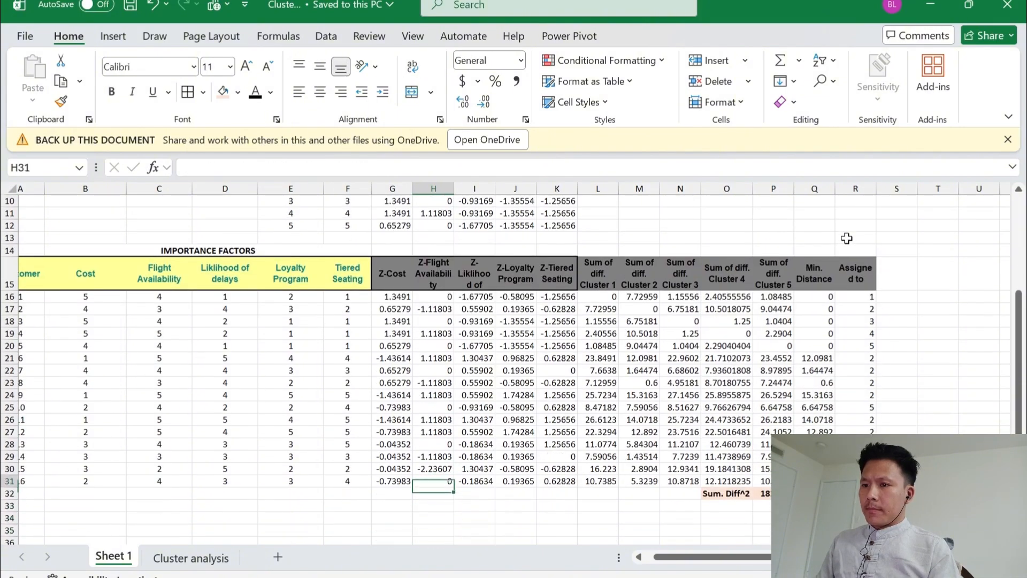
{"action": "key", "text": "Right"}
{"action": "key", "text": "Right"}
{"action": "key", "text": "Right"}
{"action": "key", "text": "Right"}
{"action": "key", "text": "Right"}
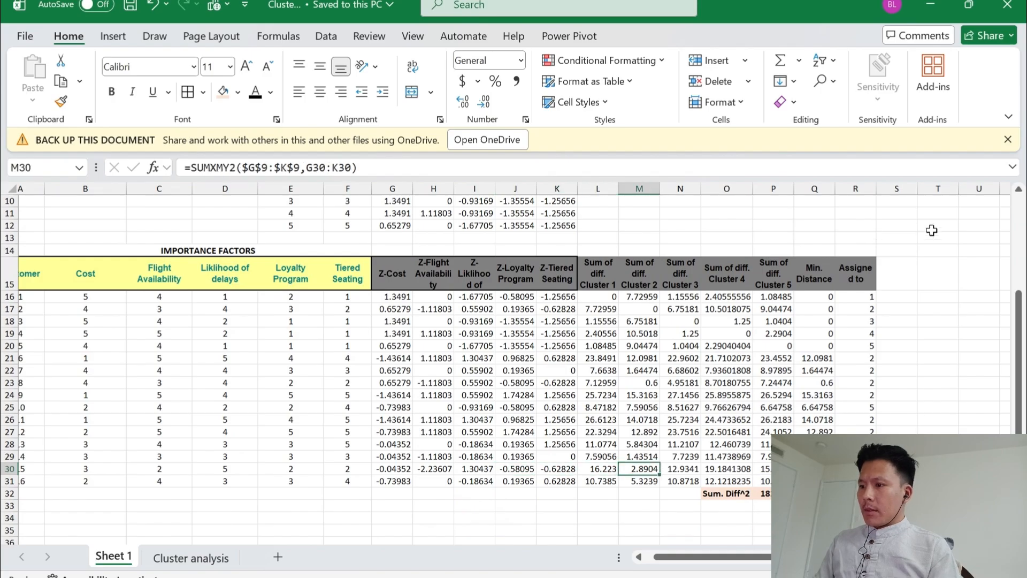
{"action": "scroll", "coordinate": [856, 267], "scroll_direction": "right", "scroll_amount": 2}
{"action": "scroll", "coordinate": [823, 337], "scroll_direction": "down", "scroll_amount": 2}
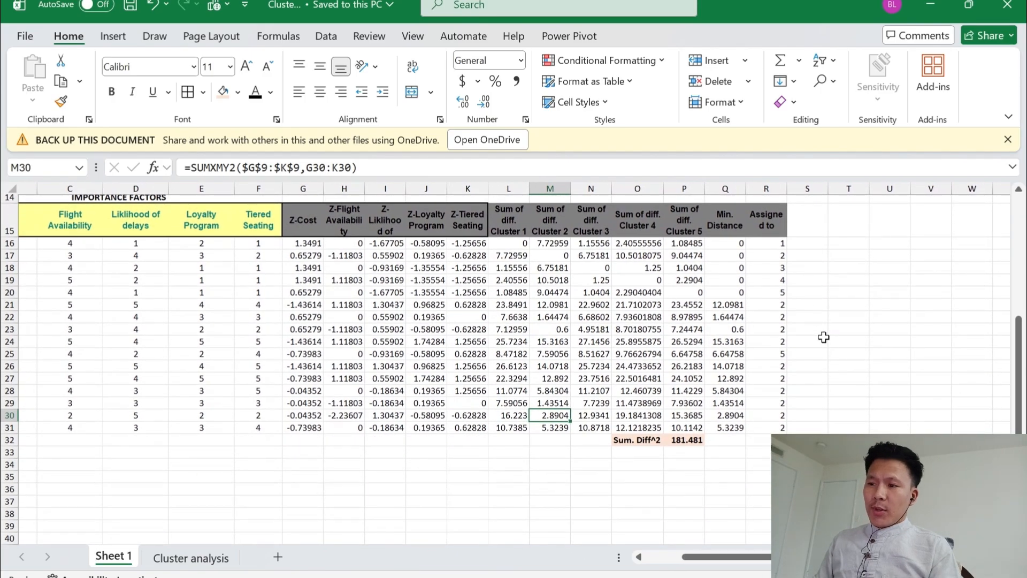
Start a Solver model that minimizes the "Sum. Diff^2" total in P32
{"action": "key", "text": "Right"}
{"action": "key", "text": "Right"}
{"action": "key", "text": "Down"}
{"action": "key", "text": "Right"}
{"action": "key", "text": "Down"}
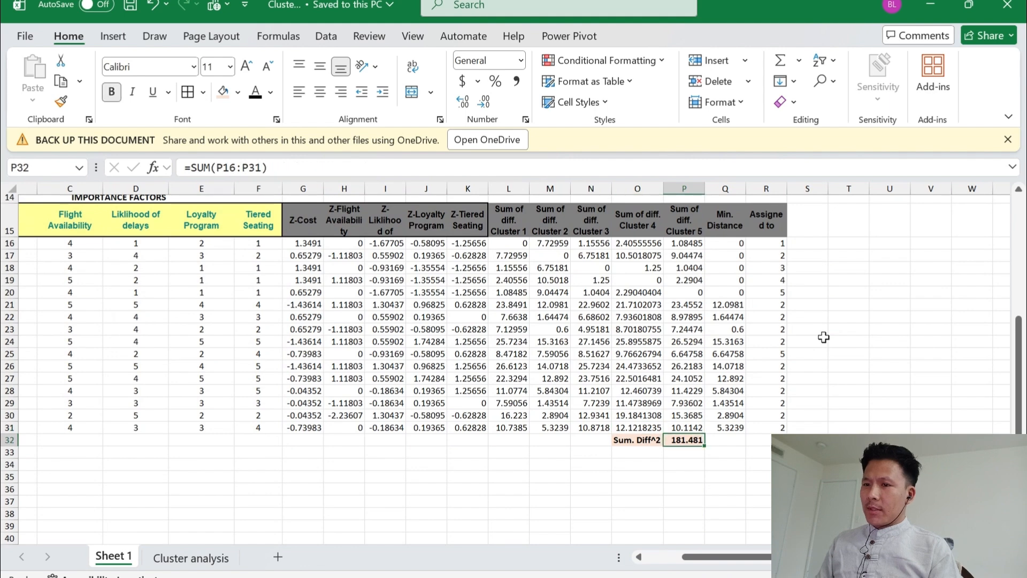
{"action": "key", "text": "Left"}
{"action": "key", "text": "Right"}
{"action": "key", "text": "Left"}
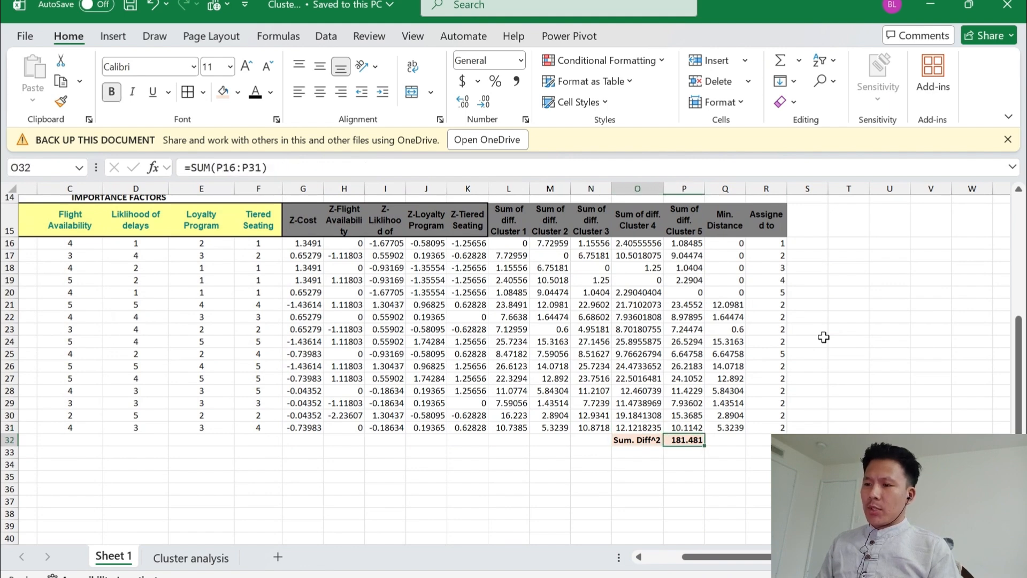
{"action": "key", "text": "Left"}
{"action": "key", "text": "Right"}
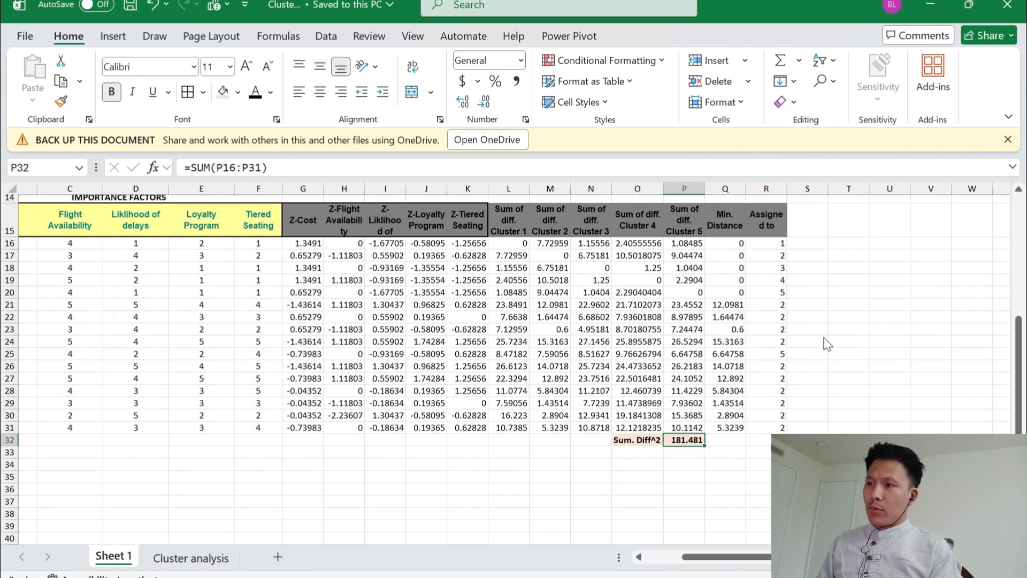
{"action": "key", "text": "alt"}
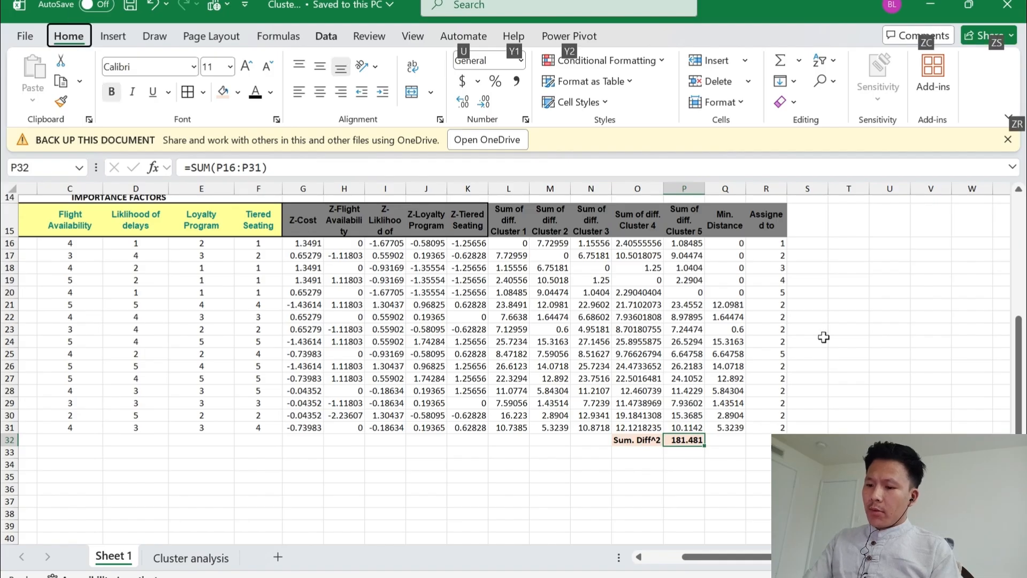
{"action": "key", "text": "a"}
{"action": "key", "text": "y"}
{"action": "key", "text": "2"}
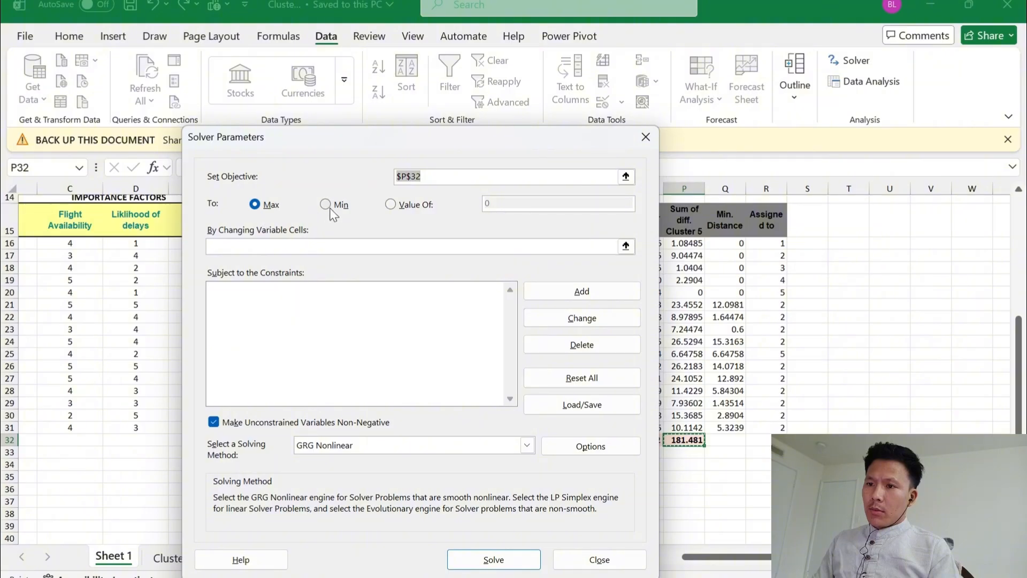
{"action": "left_click", "coordinate": [326, 205]}
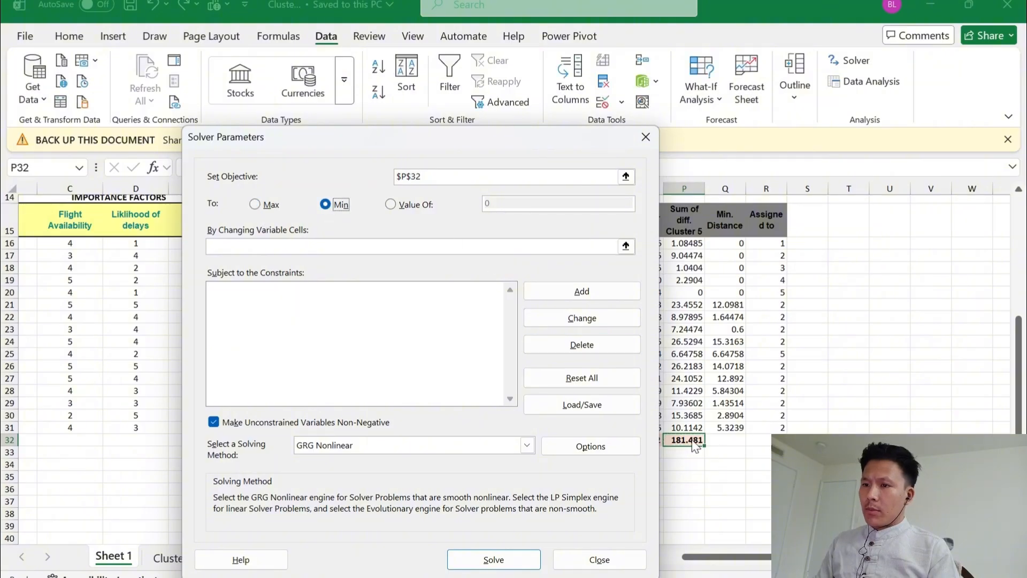
Set the Solver's changing variable cells to the five cluster numbers in F8:F12
{"action": "left_click", "coordinate": [288, 250]}
{"action": "left_click_drag", "start_coordinate": [375, 148], "coordinate": [596, 232]}
{"action": "scroll", "coordinate": [346, 241], "scroll_direction": "up", "scroll_amount": 3}
{"action": "scroll", "coordinate": [311, 271], "scroll_direction": "up", "scroll_amount": 1}
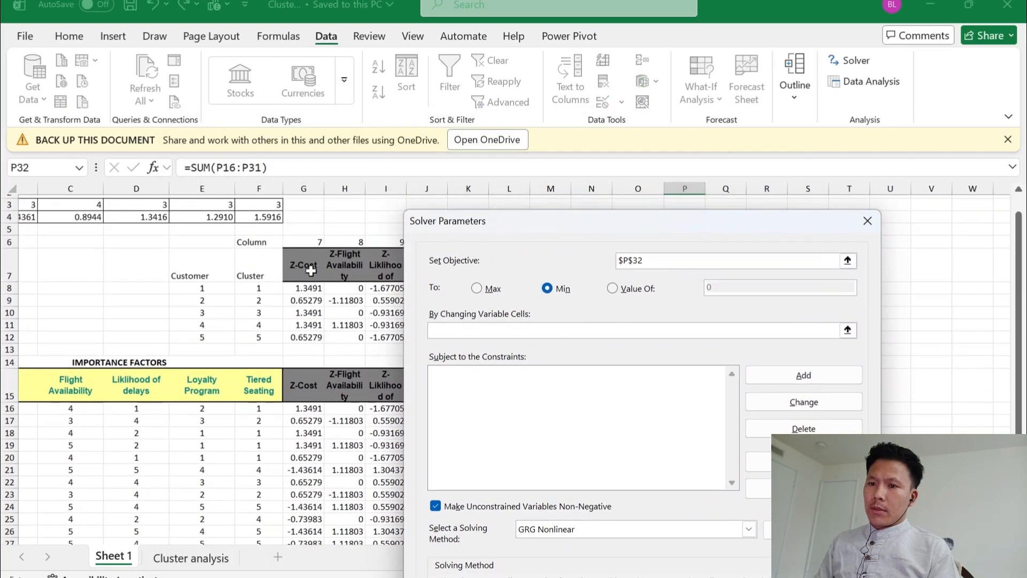
{"action": "left_click_drag", "start_coordinate": [260, 295], "coordinate": [260, 292]}
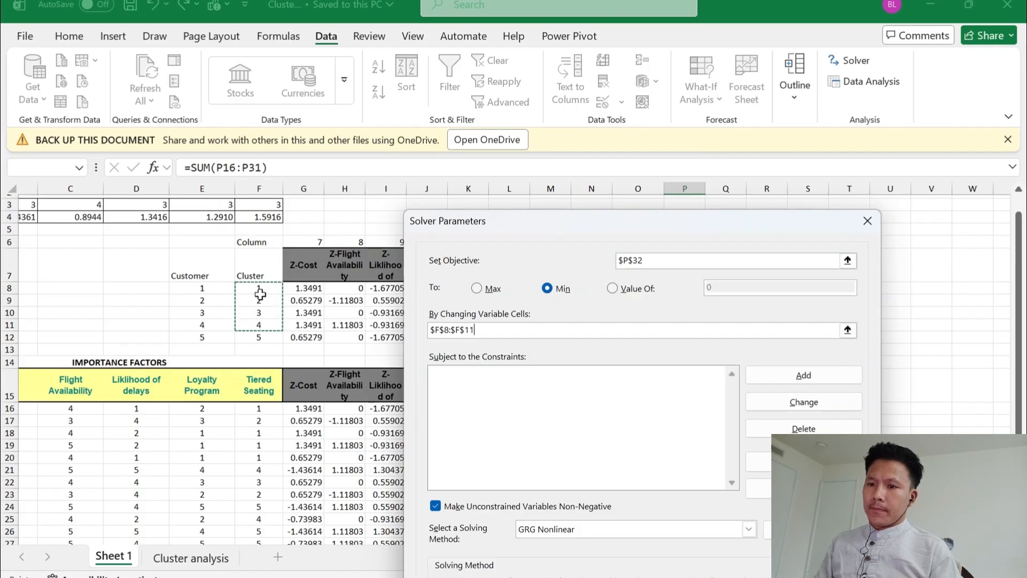
{"action": "key", "text": "shift+Down"}
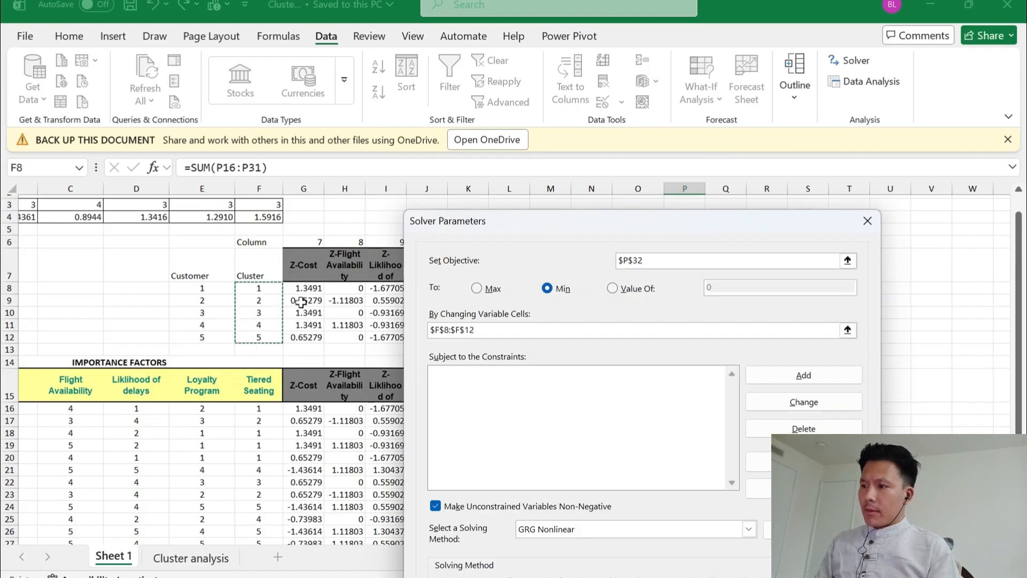
Add a Solver constraint that keeps the cluster cells F8:F12 at or below 16 (<= 16)
{"action": "left_click", "coordinate": [803, 375]}
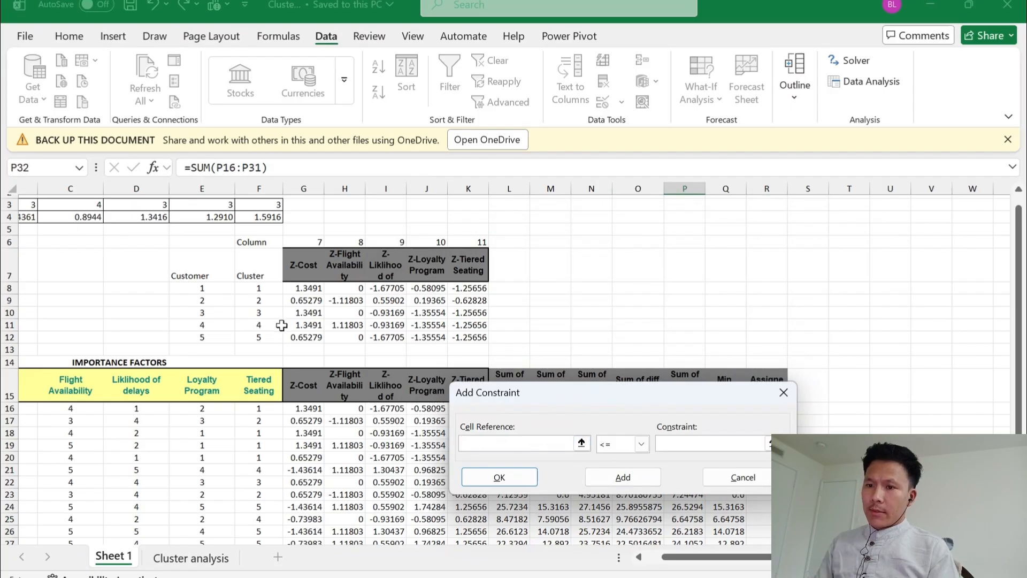
{"action": "left_click_drag", "start_coordinate": [264, 287], "coordinate": [272, 332]}
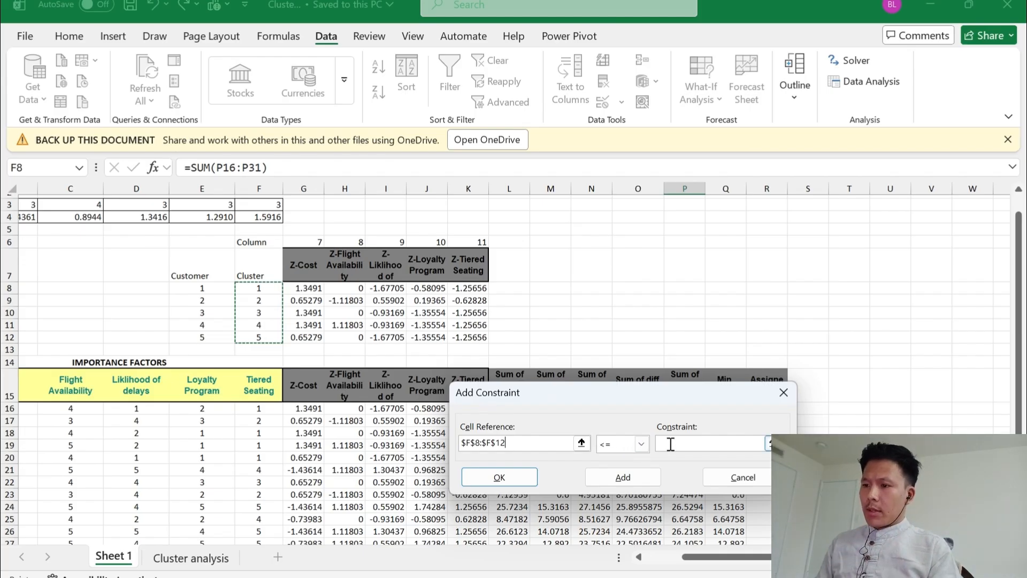
{"action": "left_click", "coordinate": [735, 442]}
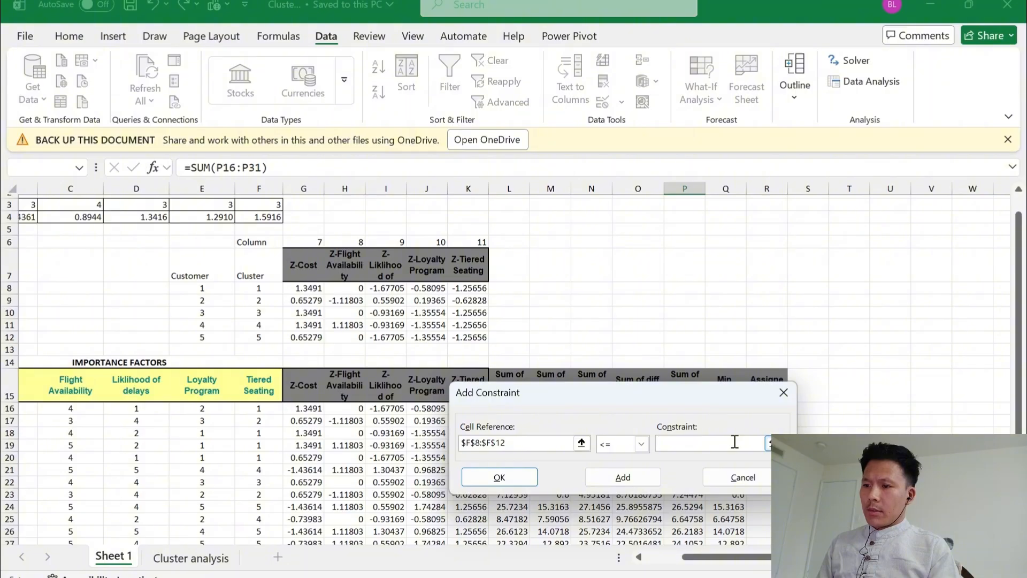
{"action": "type", "text": "16"}
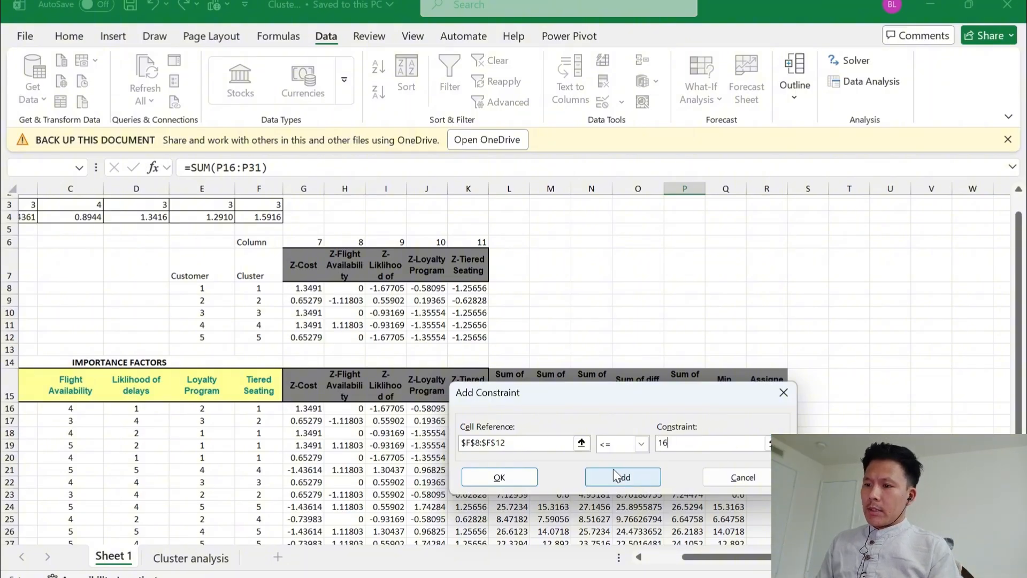
{"action": "left_click", "coordinate": [628, 476]}
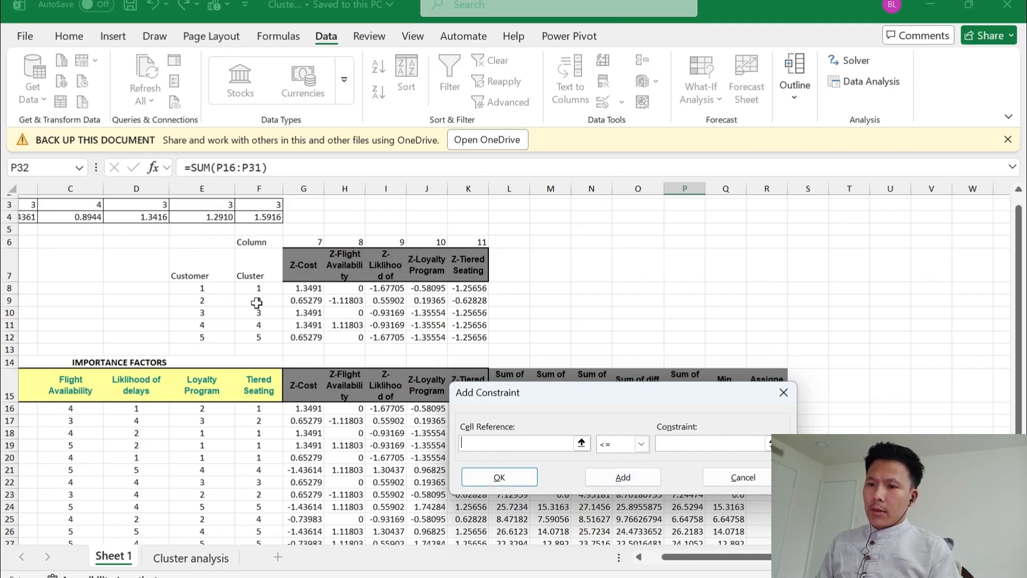
Add a second constraint that keeps F8:F12 at or above 1 (>= 1)
{"action": "left_click_drag", "start_coordinate": [259, 288], "coordinate": [271, 334]}
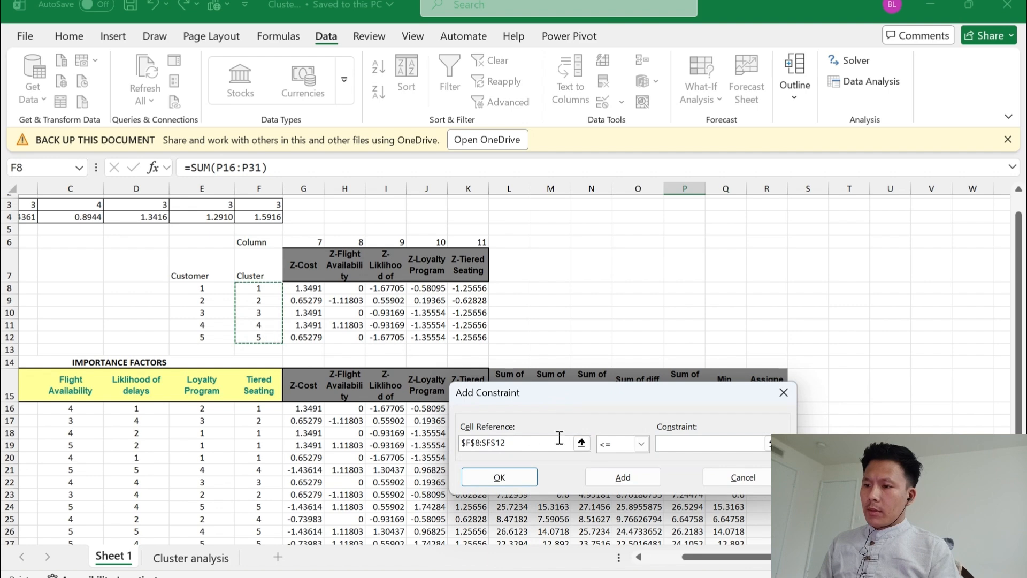
{"action": "left_click", "coordinate": [642, 444]}
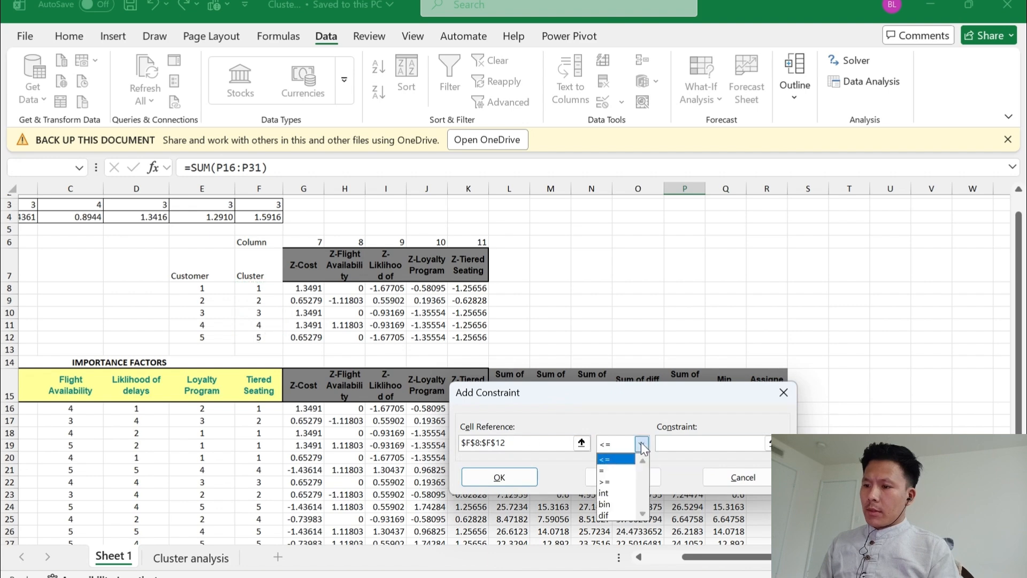
{"action": "left_click", "coordinate": [614, 480]}
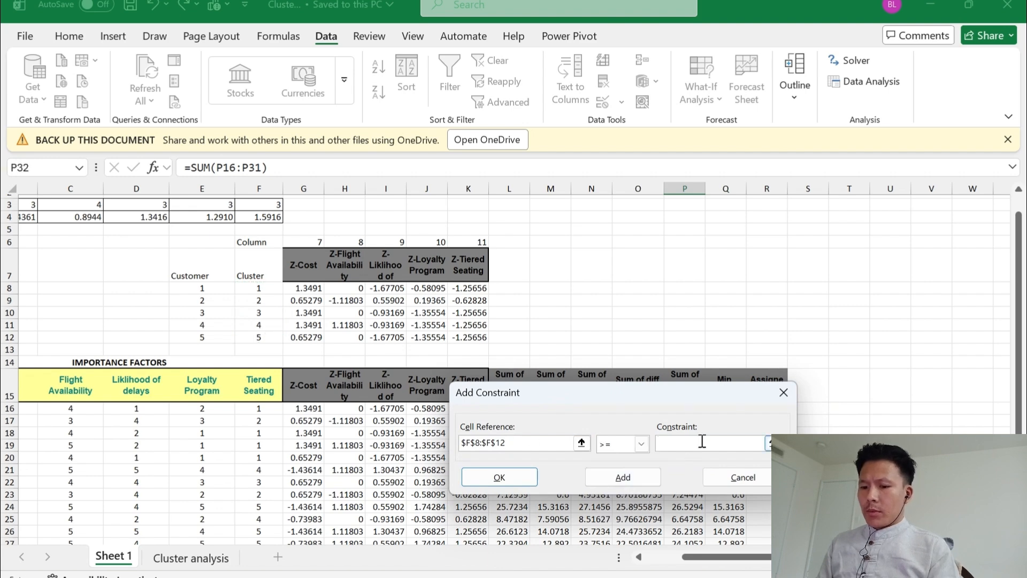
{"action": "type", "text": "1"}
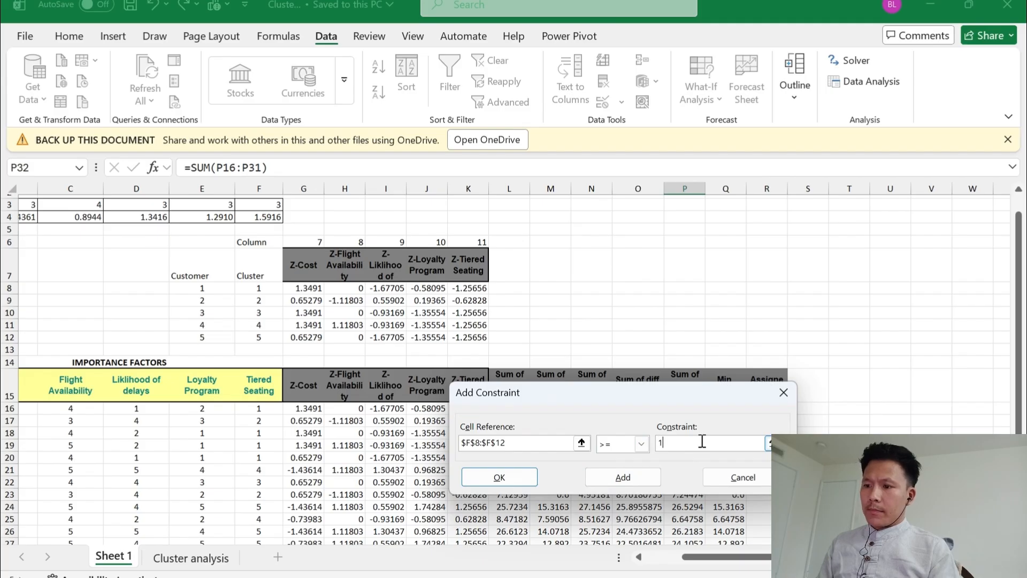
{"action": "left_click", "coordinate": [633, 473]}
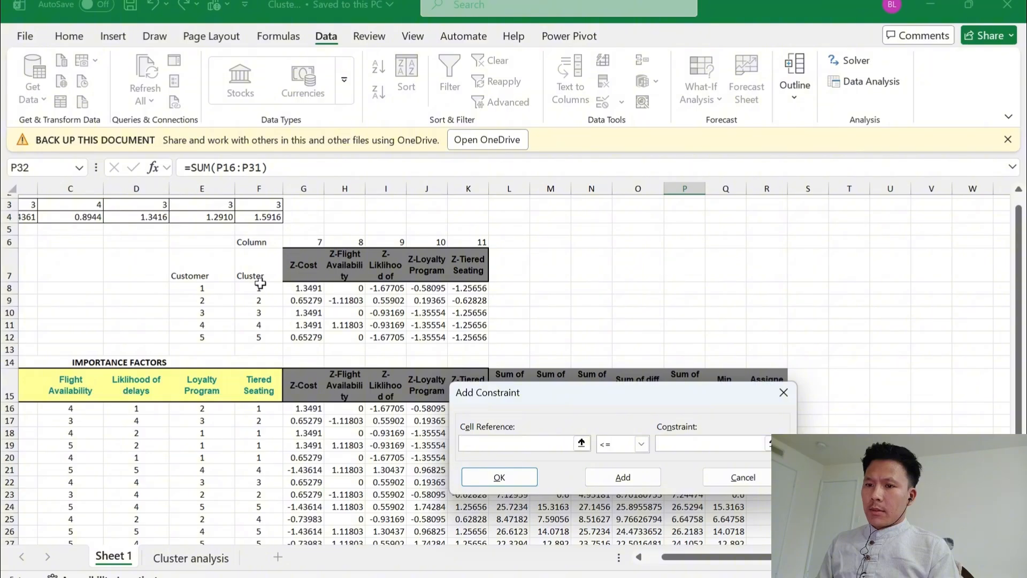
Add an integer (int) constraint for F8:F12 and return to the Solver parameters
{"action": "left_click_drag", "start_coordinate": [260, 283], "coordinate": [270, 336]}
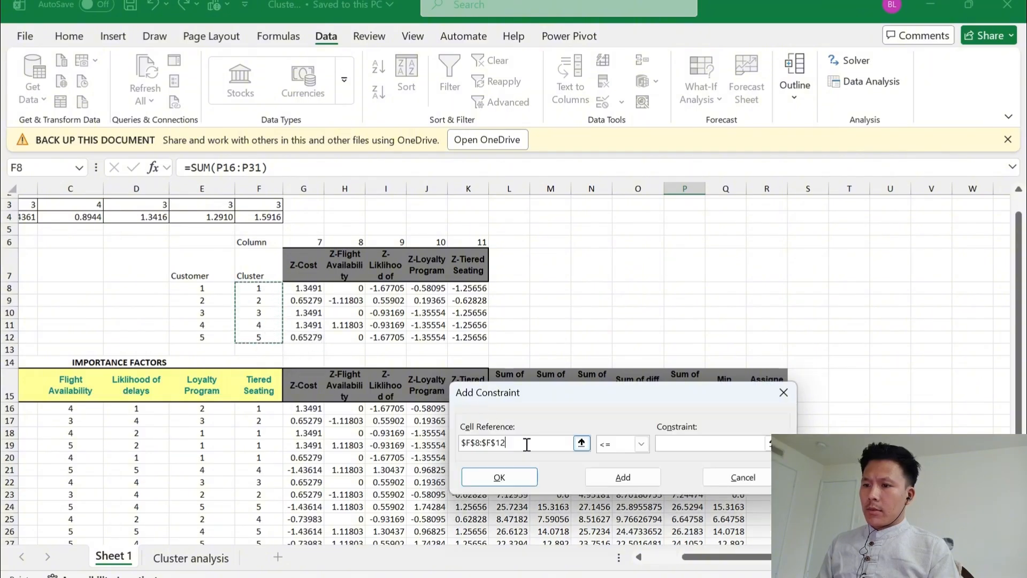
{"action": "left_click", "coordinate": [639, 447]}
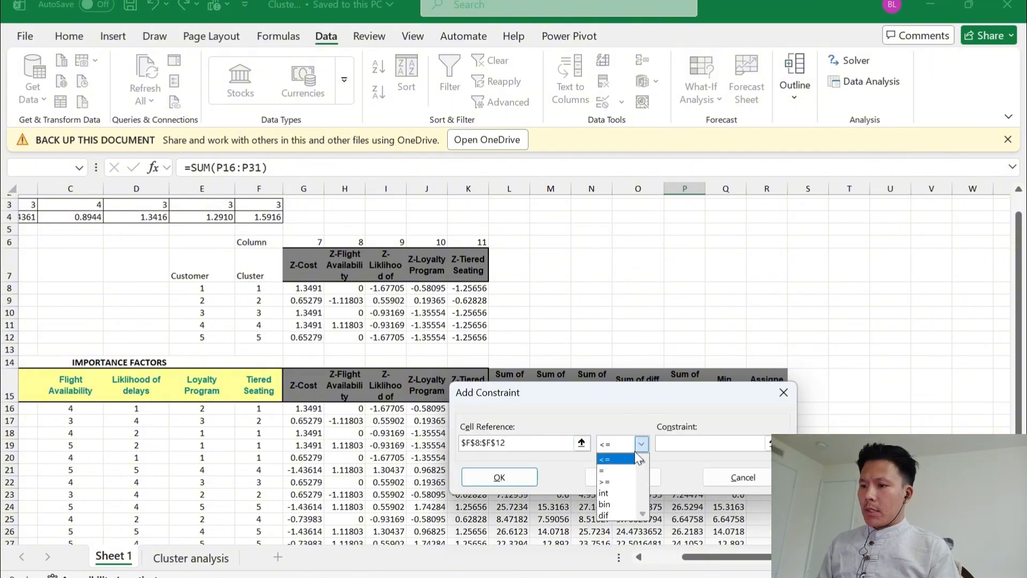
{"action": "left_click", "coordinate": [614, 493]}
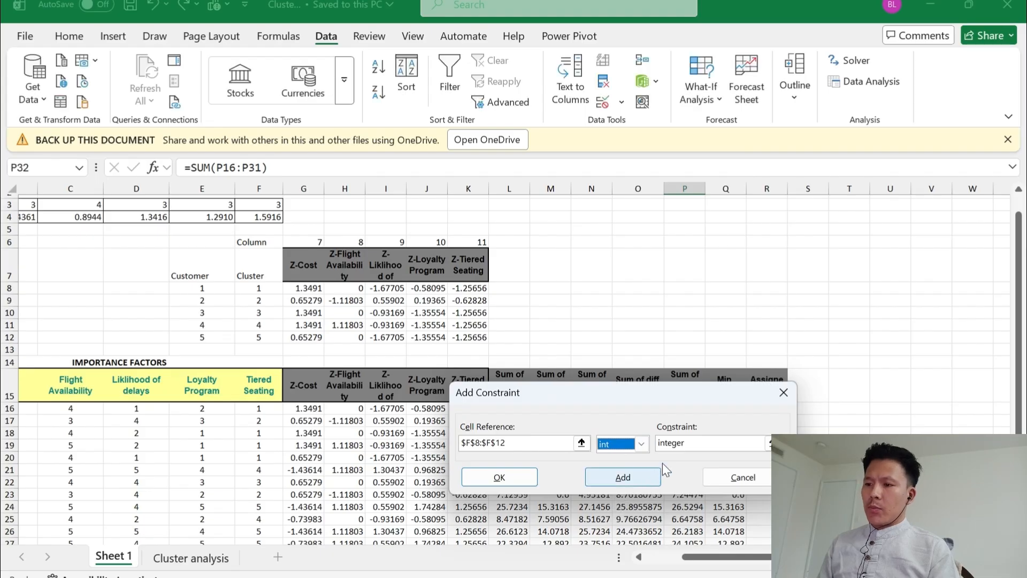
{"action": "left_click", "coordinate": [513, 475]}
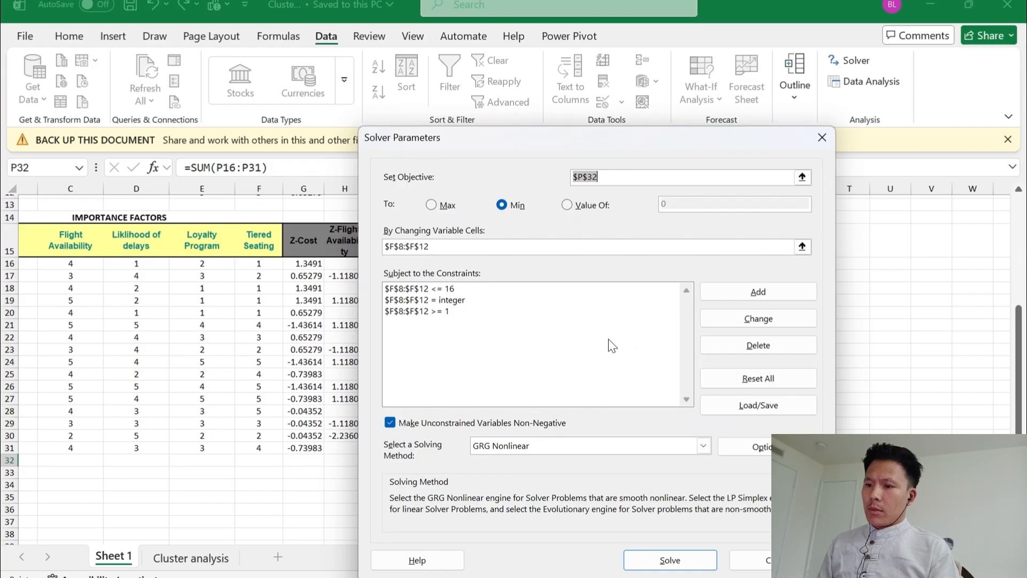
Solve the model with the Evolutionary solving method and keep the Solver solution
{"action": "left_click", "coordinate": [703, 445]}
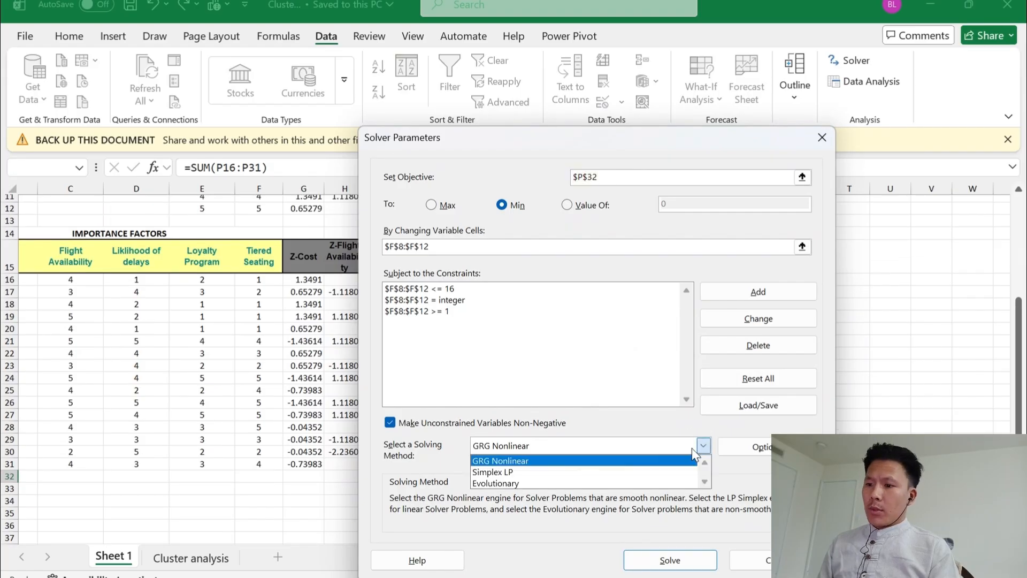
{"action": "left_click", "coordinate": [541, 484]}
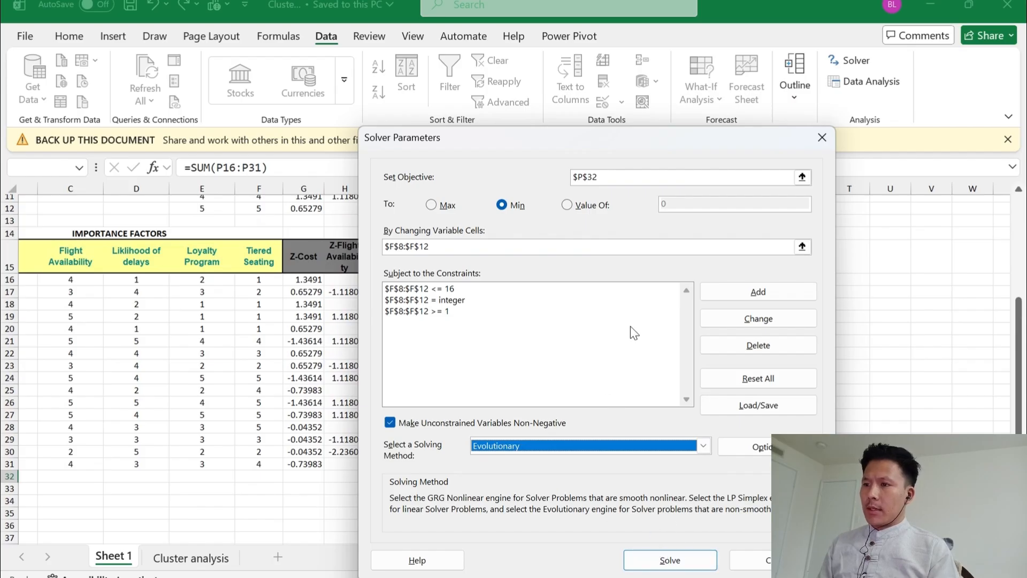
{"action": "left_click", "coordinate": [653, 553]}
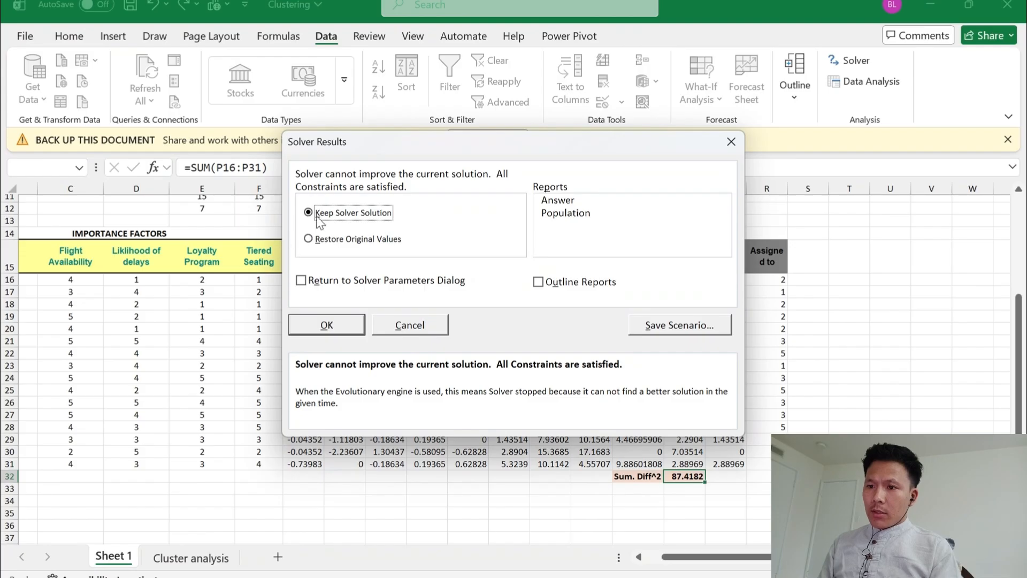
{"action": "left_click", "coordinate": [338, 326]}
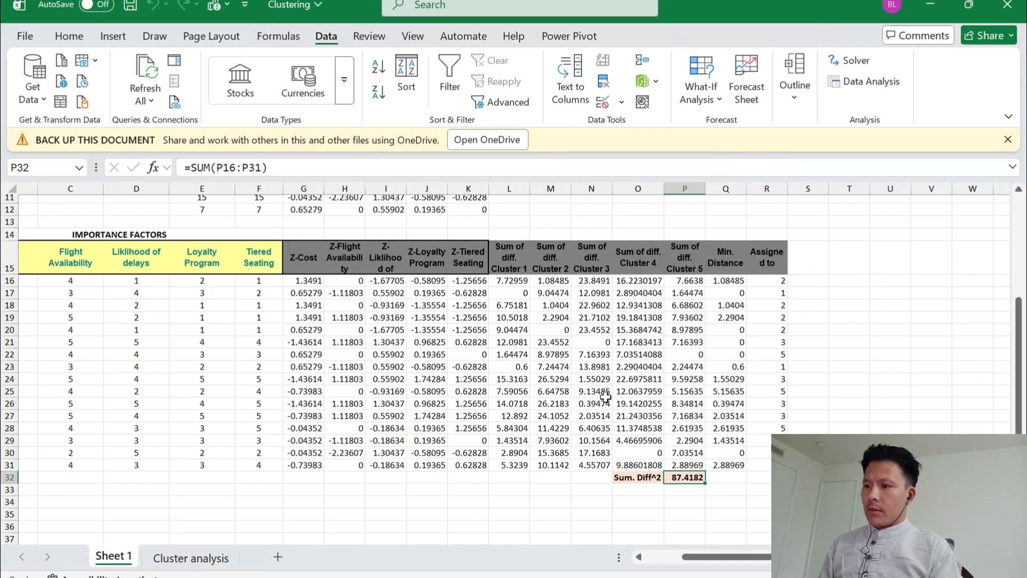
Review the minimized total, the optimized cluster numbers with their Z-scores, and the customers' distances and assigned clusters
{"action": "scroll", "coordinate": [605, 397], "scroll_direction": "down", "scroll_amount": 1}
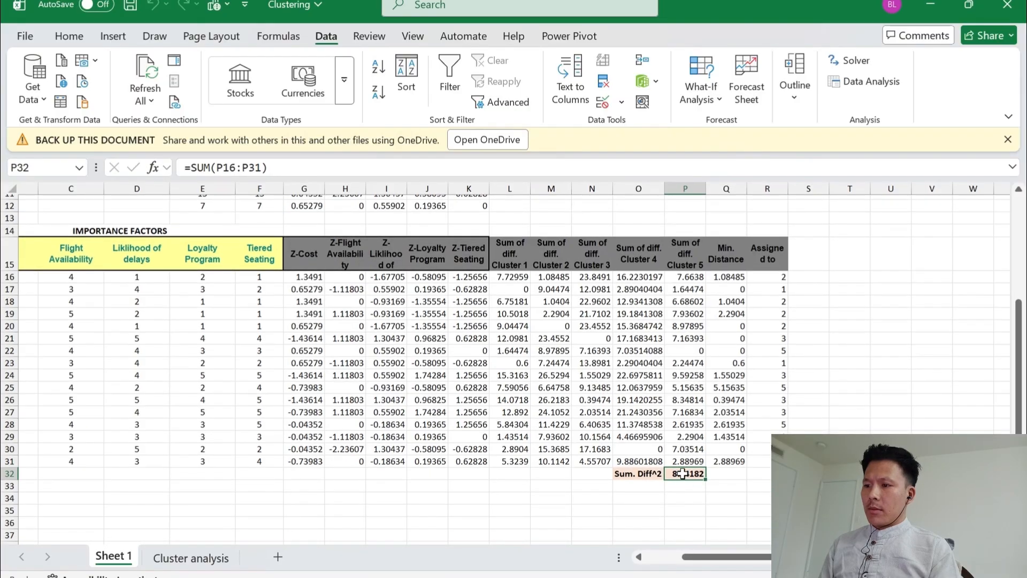
{"action": "scroll", "coordinate": [687, 461], "scroll_direction": "up", "scroll_amount": 2}
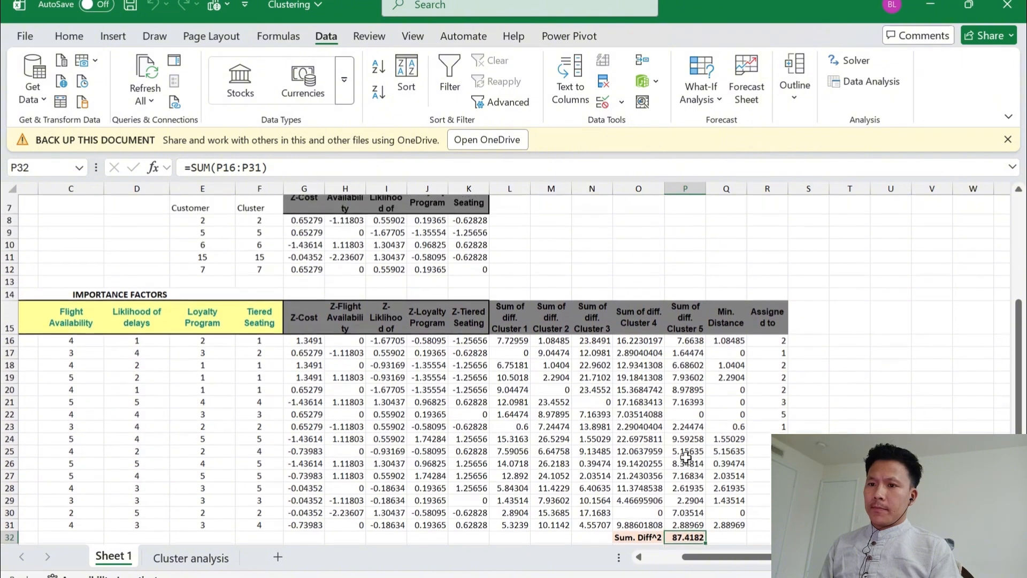
{"action": "left_click", "coordinate": [250, 249]}
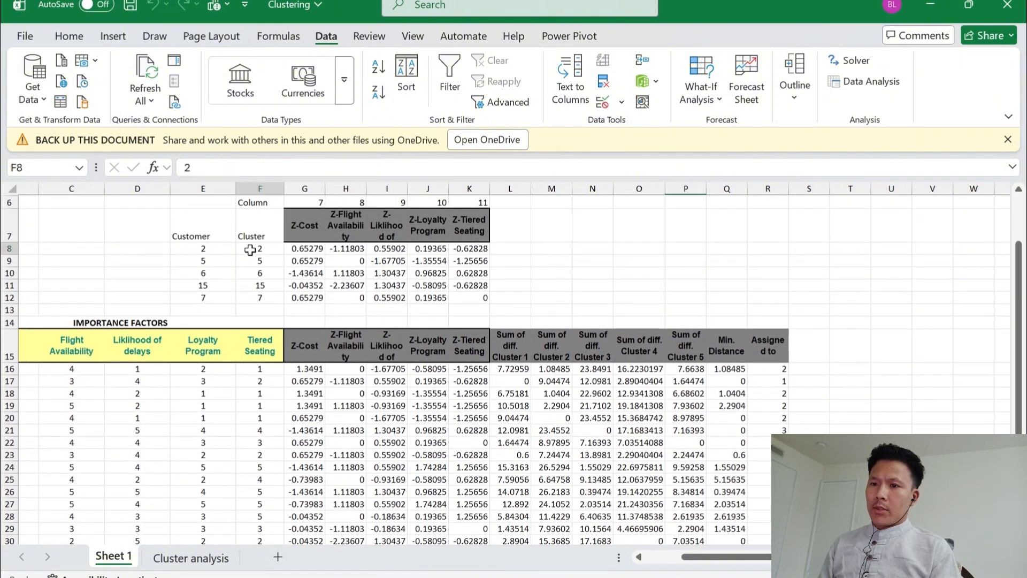
{"action": "key", "text": "Down"}
{"action": "key", "text": "Down"}
{"action": "key", "text": "Down"}
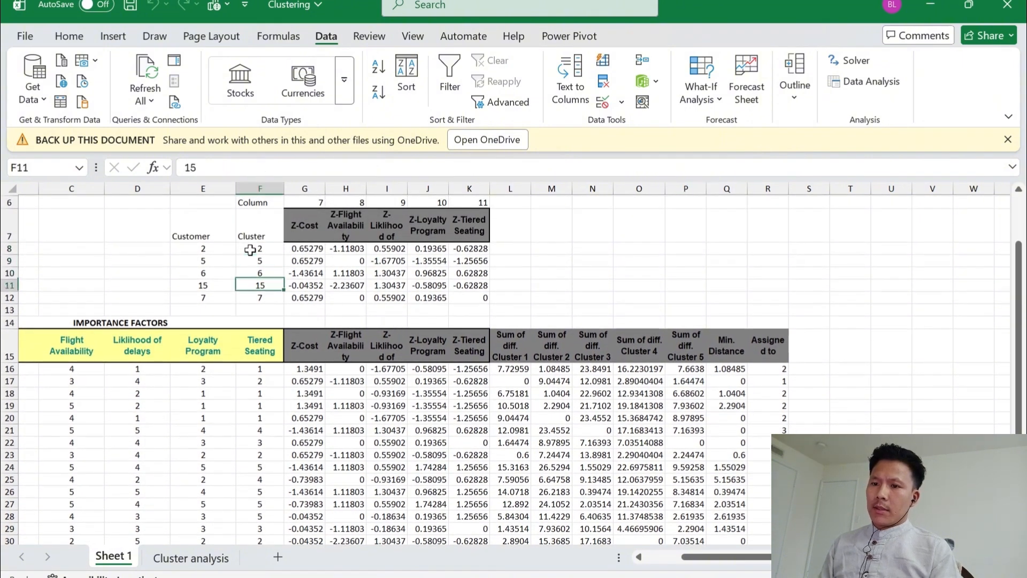
{"action": "key", "text": "Right"}
{"action": "key", "text": "Right"}
{"action": "key", "text": "Right"}
{"action": "key", "text": "Right"}
{"action": "key", "text": "Right"}
{"action": "key", "text": "Right"}
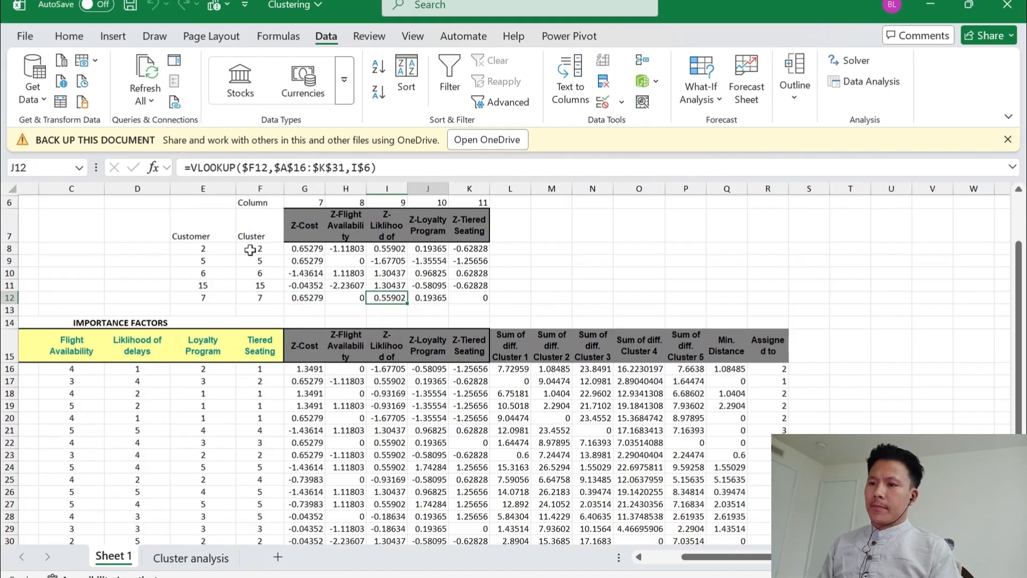
{"action": "key", "text": "Left"}
{"action": "key", "text": "Left"}
{"action": "key", "text": "Left"}
{"action": "key", "text": "Left"}
{"action": "key", "text": "Left"}
{"action": "key", "text": "Left"}
{"action": "key", "text": "Left"}
{"action": "key", "text": "Right"}
{"action": "key", "text": "Right"}
{"action": "key", "text": "Right"}
{"action": "key", "text": "Right"}
{"action": "key", "text": "Right"}
{"action": "key", "text": "Right"}
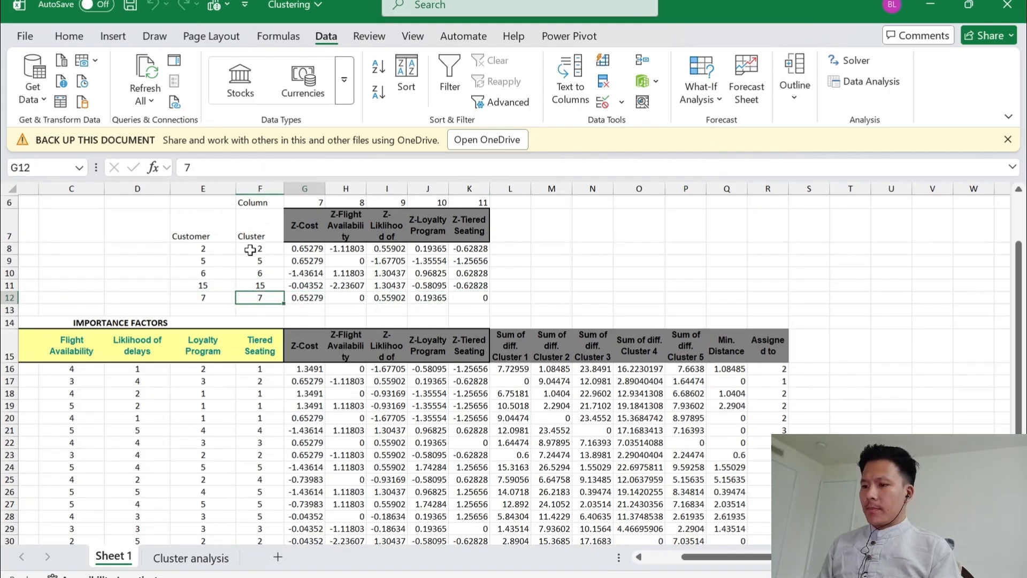
{"action": "key", "text": "Right"}
{"action": "key", "text": "Right"}
{"action": "key", "text": "Right"}
{"action": "key", "text": "Right"}
{"action": "key", "text": "Right"}
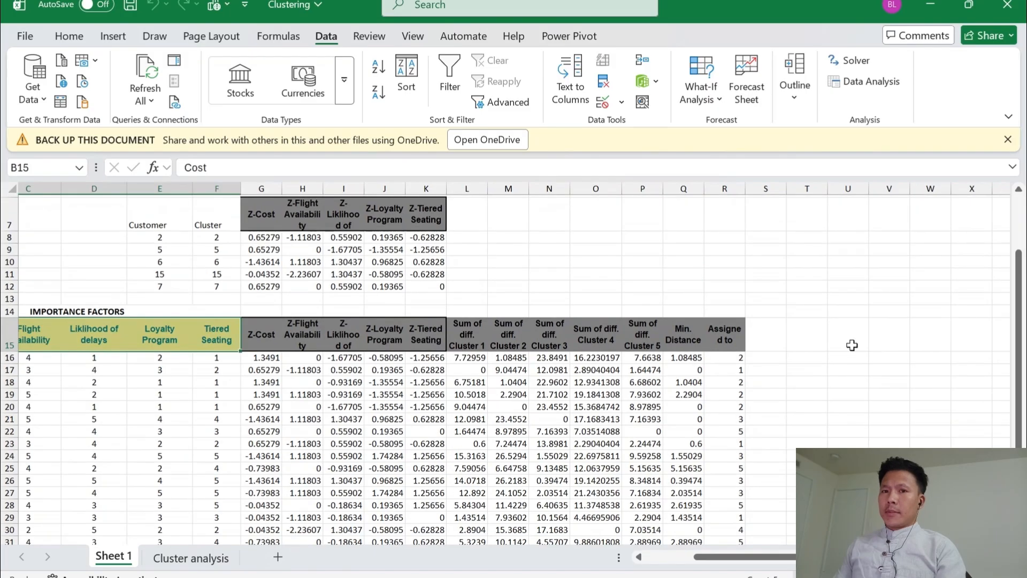
{"action": "scroll", "coordinate": [779, 356], "scroll_direction": "down", "scroll_amount": 1}
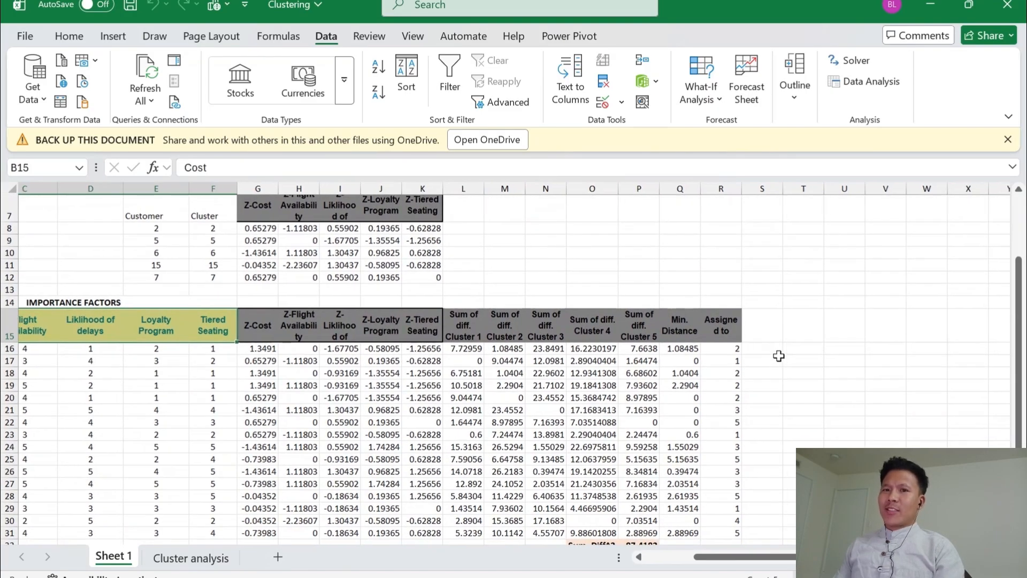
Copy the five importance-factor headers from Cost through Tiered Seating in B15:F15
{"action": "scroll", "coordinate": [779, 356], "scroll_direction": "right", "scroll_amount": 2}
{"action": "scroll", "coordinate": [779, 356], "scroll_direction": "down", "scroll_amount": 2}
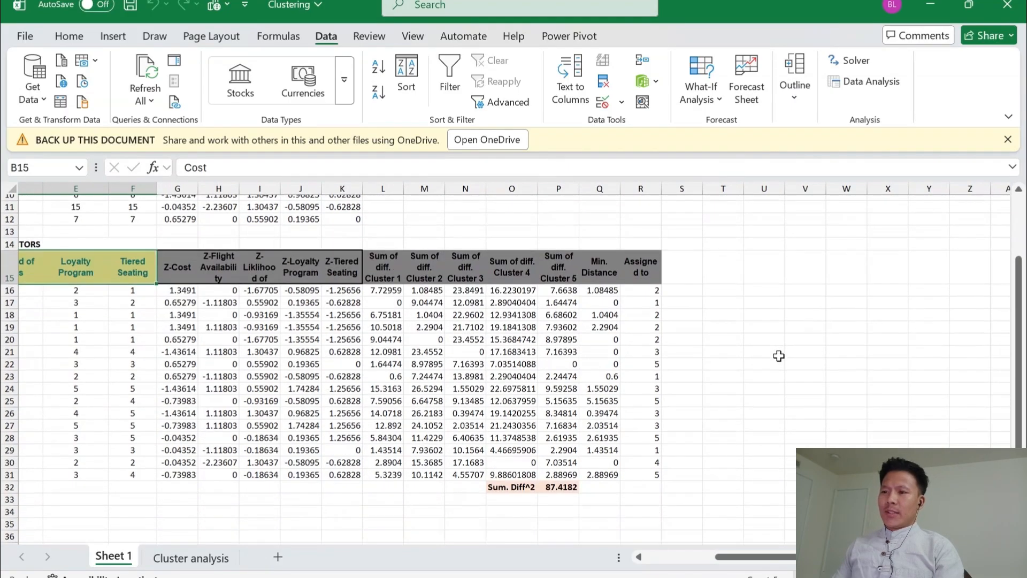
{"action": "scroll", "coordinate": [778, 356], "scroll_direction": "right", "scroll_amount": 1}
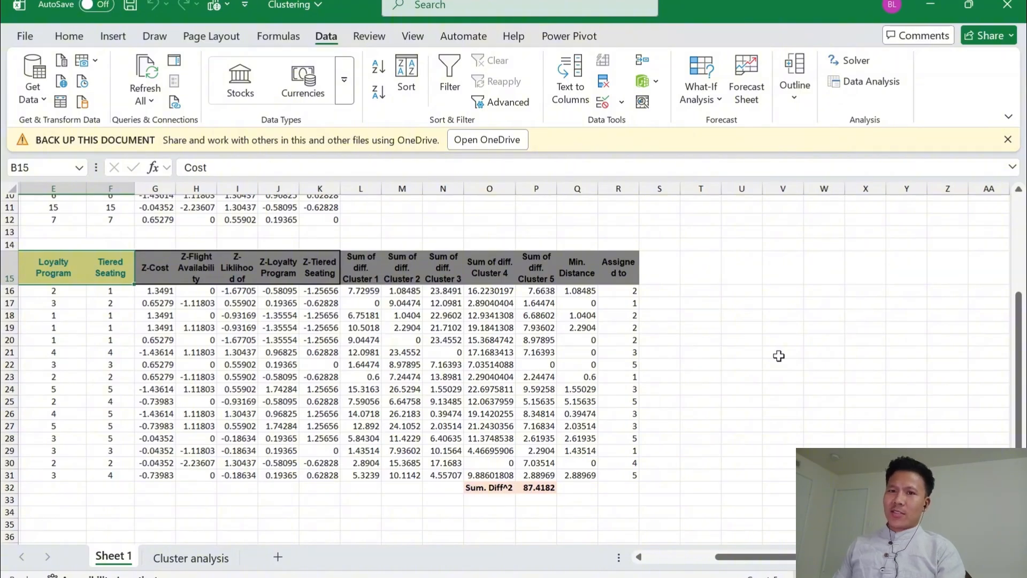
{"action": "scroll", "coordinate": [778, 355], "scroll_direction": "right", "scroll_amount": 1}
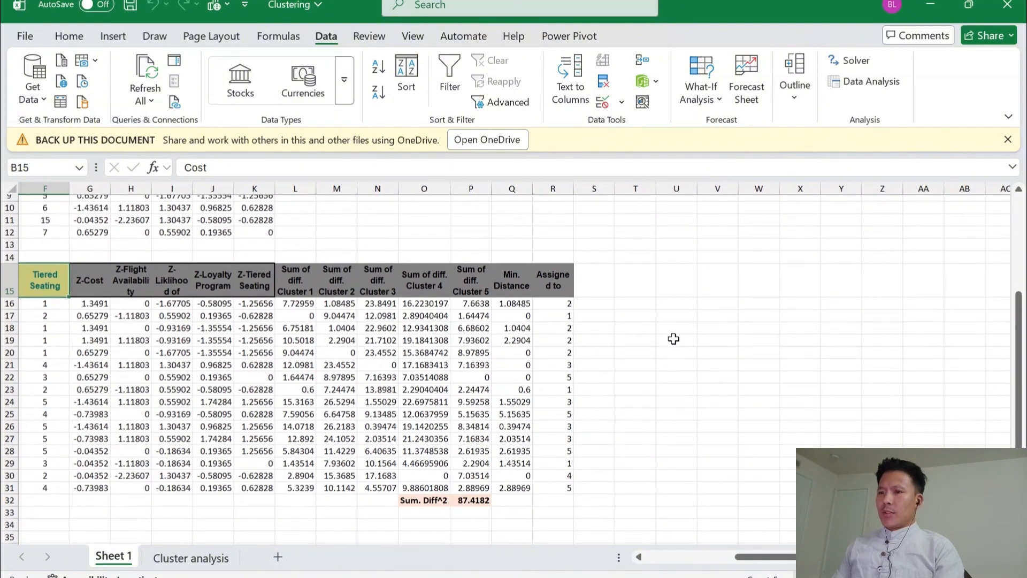
{"action": "scroll", "coordinate": [674, 338], "scroll_direction": "left", "scroll_amount": 5}
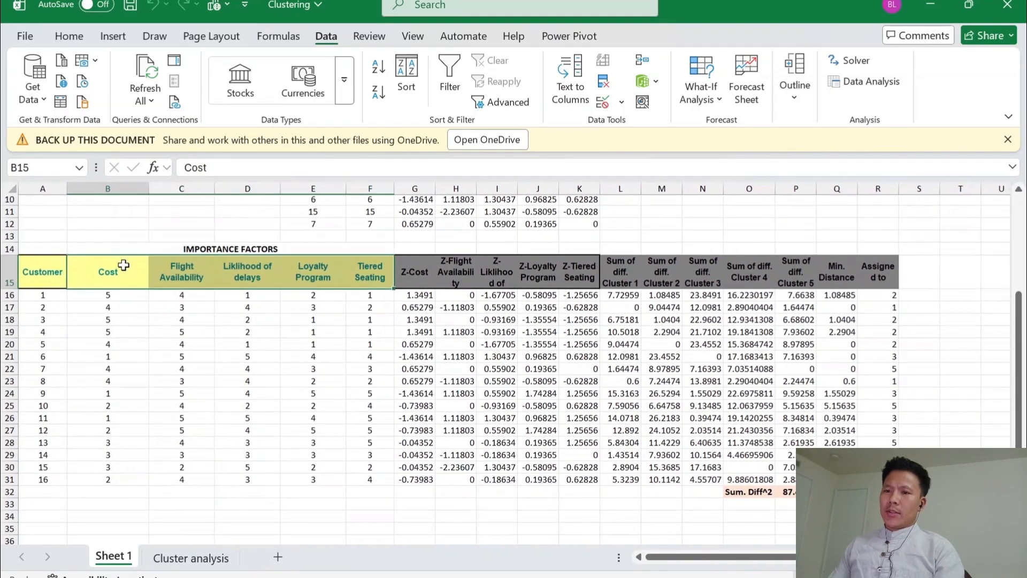
{"action": "key", "text": "shift+Right"}
{"action": "key", "text": "shift+Right"}
{"action": "key", "text": "shift+Right"}
{"action": "key", "text": "shift+Right"}
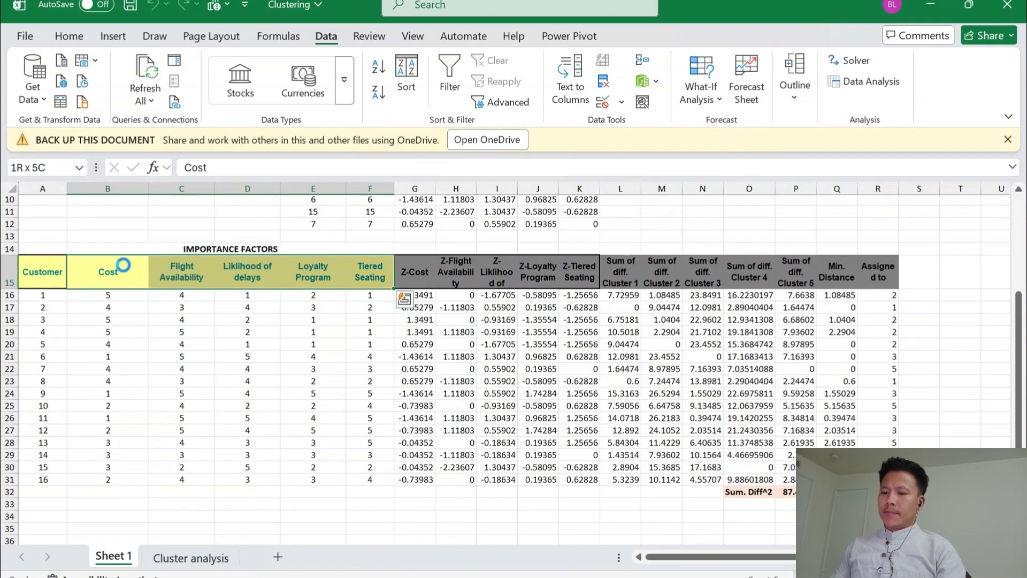
{"action": "key", "text": "ctrl+c"}
Paste the copied headers into the empty area of row 15 starting at V15
{"action": "key", "text": "Right"}
{"action": "key", "text": "Right"}
{"action": "key", "text": "Right"}
{"action": "key", "text": "Right"}
{"action": "key", "text": "Right"}
{"action": "key", "text": "Right"}
{"action": "key", "text": "Right"}
{"action": "key", "text": "Right"}
{"action": "key", "text": "Right"}
{"action": "key", "text": "Right"}
{"action": "key", "text": "Right"}
{"action": "key", "text": "Right"}
{"action": "key", "text": "Right"}
{"action": "key", "text": "Right"}
{"action": "key", "text": "Right"}
{"action": "key", "text": "Right"}
{"action": "key", "text": "Right"}
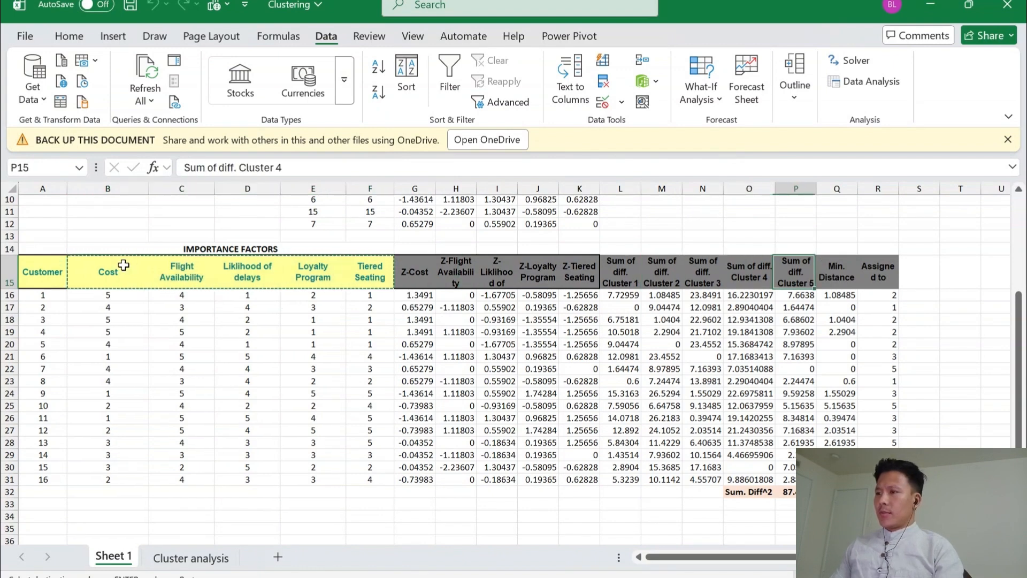
{"action": "key", "text": "Right"}
{"action": "key", "text": "Right"}
{"action": "key", "text": "Right"}
{"action": "key", "text": "Right"}
{"action": "key", "text": "Right"}
{"action": "key", "text": "Right"}
{"action": "key", "text": "Right"}
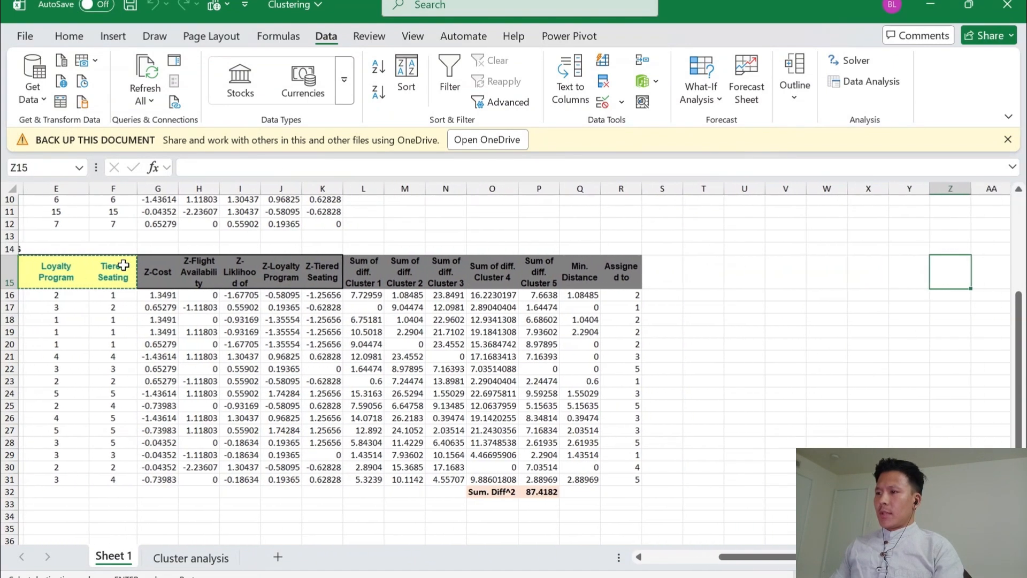
{"action": "key", "text": "Left"}
{"action": "key", "text": "Left"}
{"action": "key", "text": "Left"}
{"action": "key", "text": "Left"}
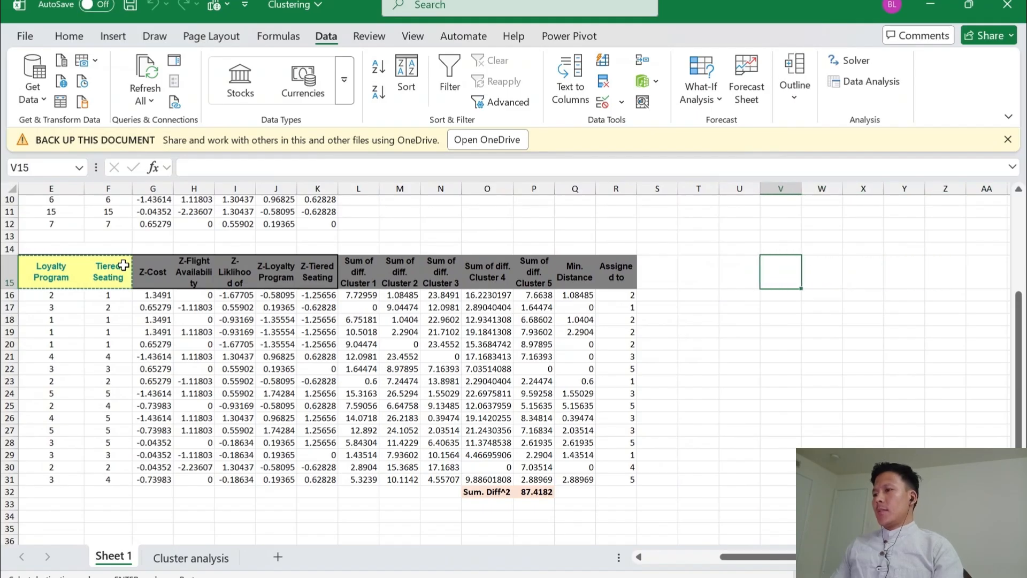
{"action": "key", "text": "ctrl+v"}
Duplicate the header block V15:Z15 directly beside itself, starting at AA15
{"action": "key", "text": "Right"}
{"action": "key", "text": "Right"}
{"action": "key", "text": "Right"}
{"action": "key", "text": "Right"}
{"action": "key", "text": "Right"}
{"action": "key", "text": "Right"}
{"action": "key", "text": "Right"}
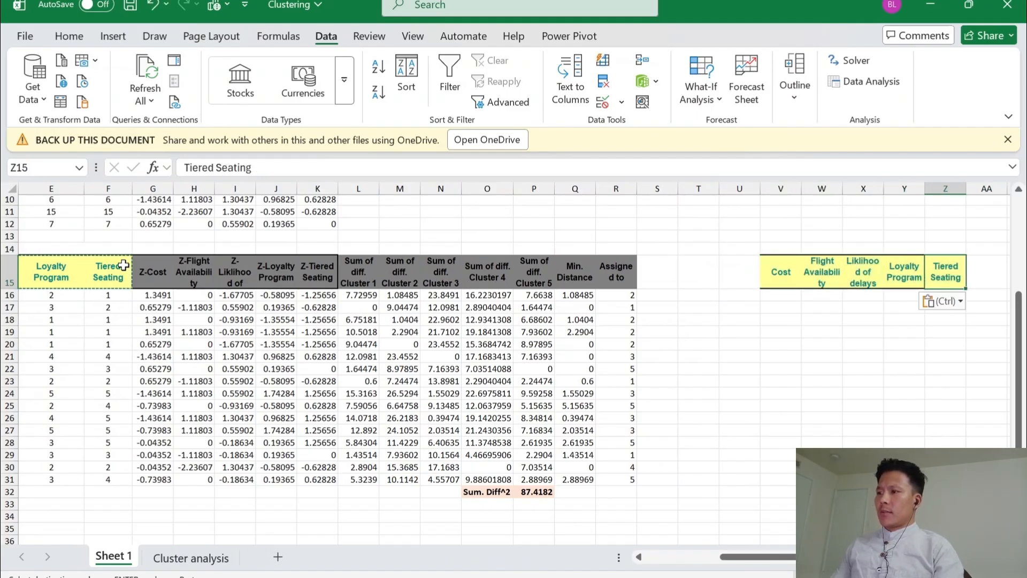
{"action": "key", "text": "Left"}
{"action": "key", "text": "Left"}
{"action": "key", "text": "Left"}
{"action": "key", "text": "Left"}
{"action": "key", "text": "Left"}
{"action": "key", "text": "Left"}
{"action": "key", "text": "Left"}
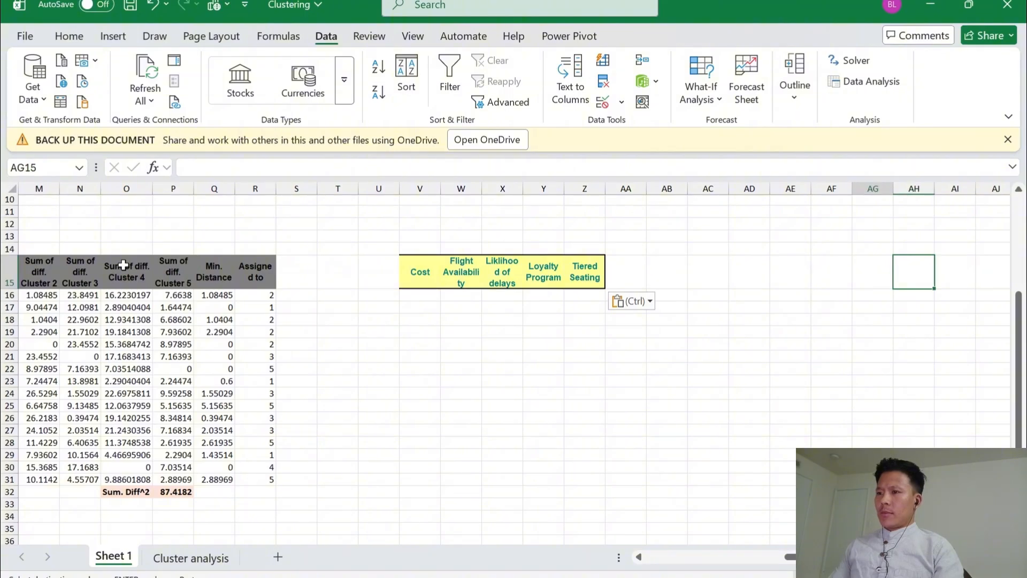
{"action": "key", "text": "shift+Right"}
{"action": "key", "text": "shift+Right"}
{"action": "key", "text": "shift+Right"}
{"action": "key", "text": "shift+Right"}
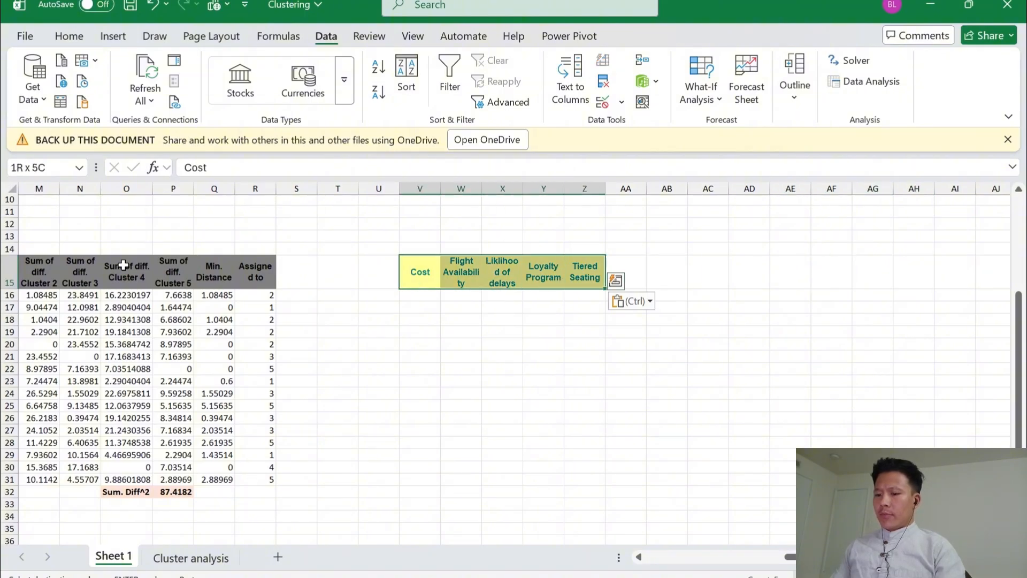
{"action": "key", "text": "ctrl+c"}
{"action": "key", "text": "Right"}
{"action": "key", "text": "Right"}
{"action": "key", "text": "Right"}
{"action": "key", "text": "Right"}
{"action": "key", "text": "Right"}
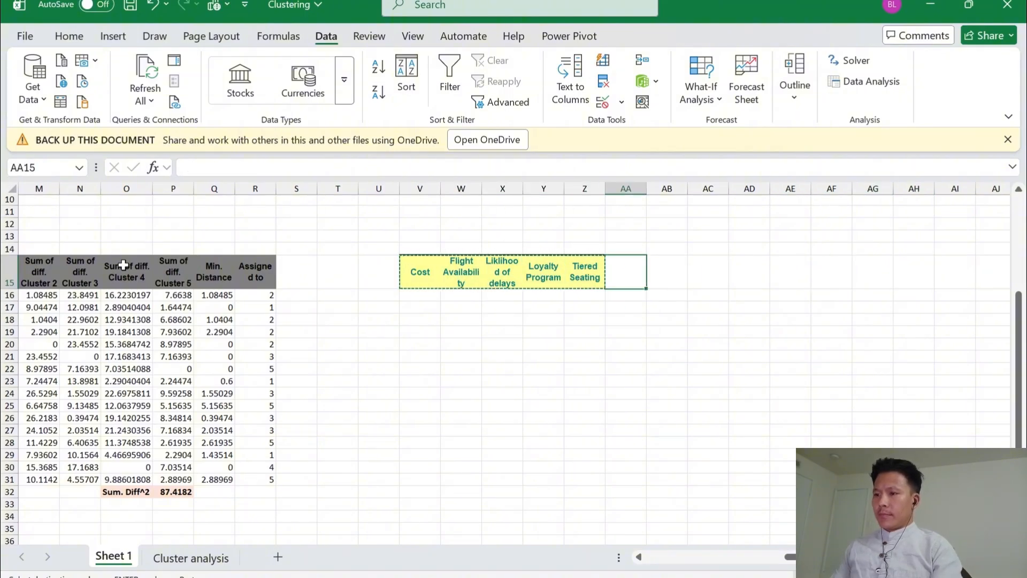
{"action": "key", "text": "ctrl+v"}
Copy the header block AA15:AE15 and paste it three more times along row 15, at AF15, AK15 and AP15
{"action": "key", "text": "ctrl+c"}
{"action": "key", "text": "Right"}
{"action": "key", "text": "Right"}
{"action": "key", "text": "Right"}
{"action": "key", "text": "Right"}
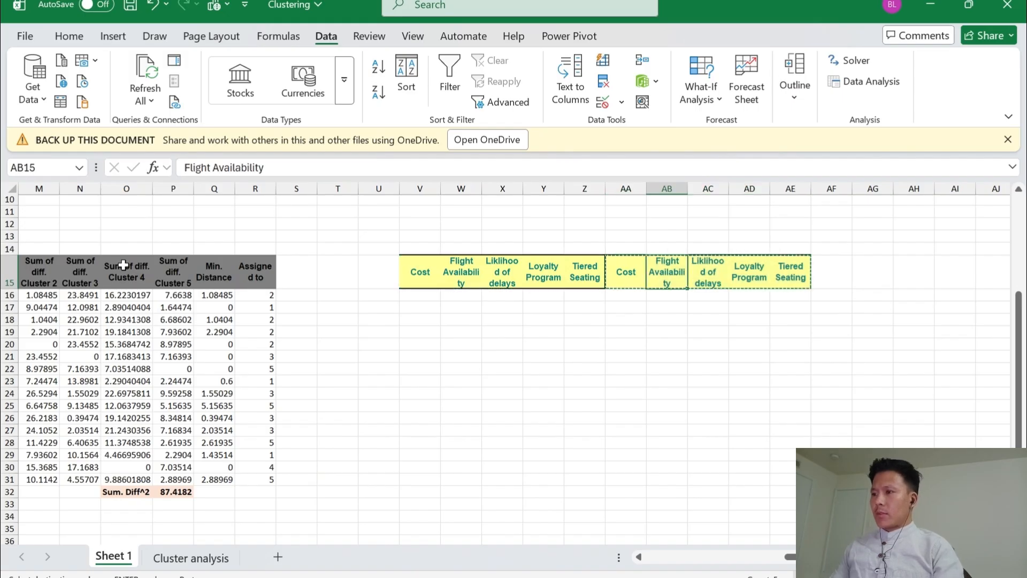
{"action": "key", "text": "Right"}
{"action": "key", "text": "ctrl+v"}
{"action": "key", "text": "Right"}
{"action": "key", "text": "Right"}
{"action": "key", "text": "Right"}
{"action": "key", "text": "Right"}
{"action": "key", "text": "Right"}
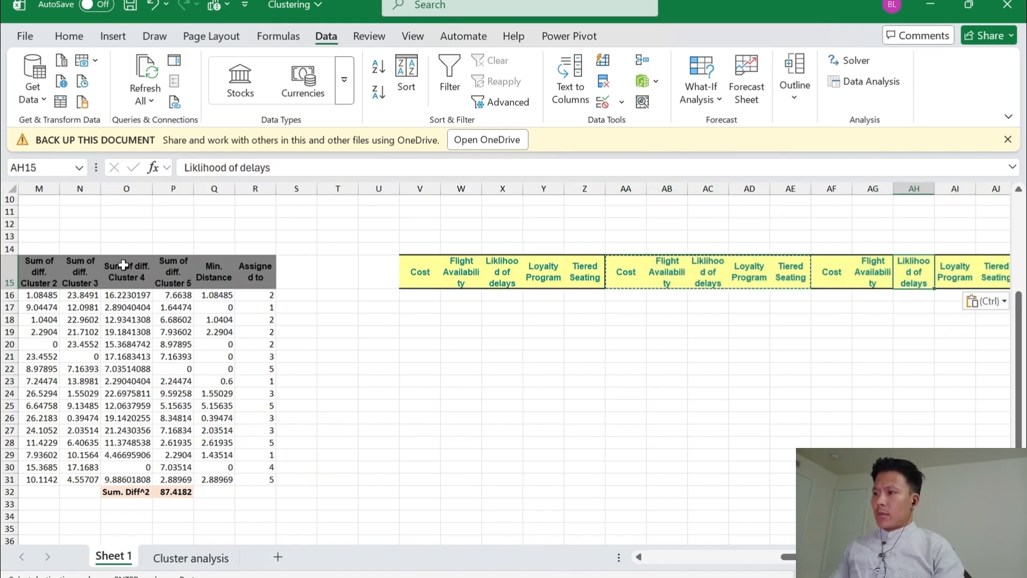
{"action": "key", "text": "ctrl+v"}
{"action": "key", "text": "Right"}
{"action": "key", "text": "Right"}
{"action": "key", "text": "Right"}
{"action": "key", "text": "Right"}
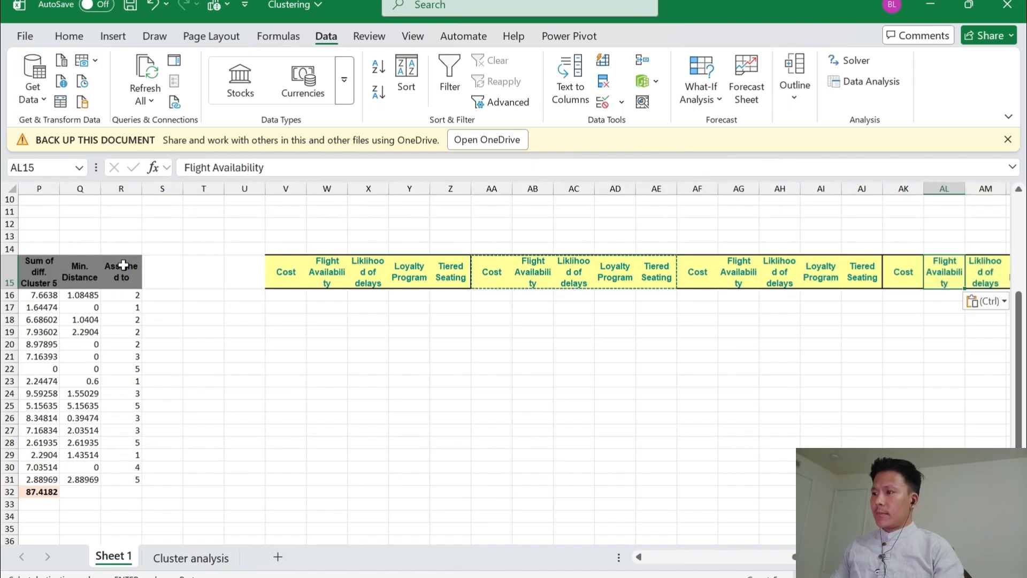
{"action": "key", "text": "Right"}
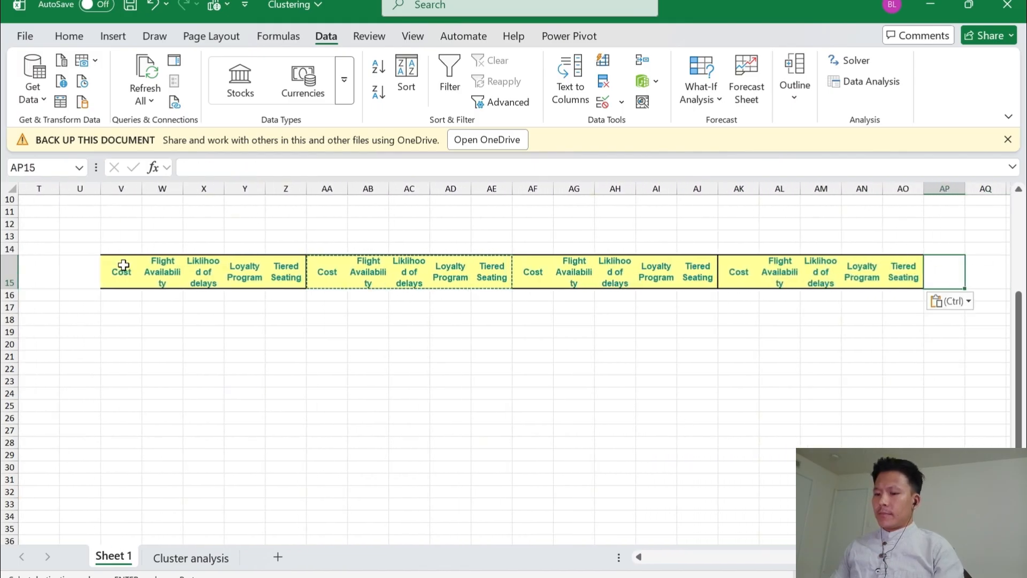
{"action": "key", "text": "ctrl+v"}
Fill V11:Z12, above the first header block, with the lightest blue theme color
{"action": "key", "text": "Left"}
{"action": "key", "text": "Left"}
{"action": "key", "text": "Left"}
{"action": "key", "text": "Left"}
{"action": "key", "text": "Left"}
{"action": "key", "text": "Left"}
{"action": "key", "text": "Left"}
{"action": "key", "text": "Left"}
{"action": "key", "text": "Left"}
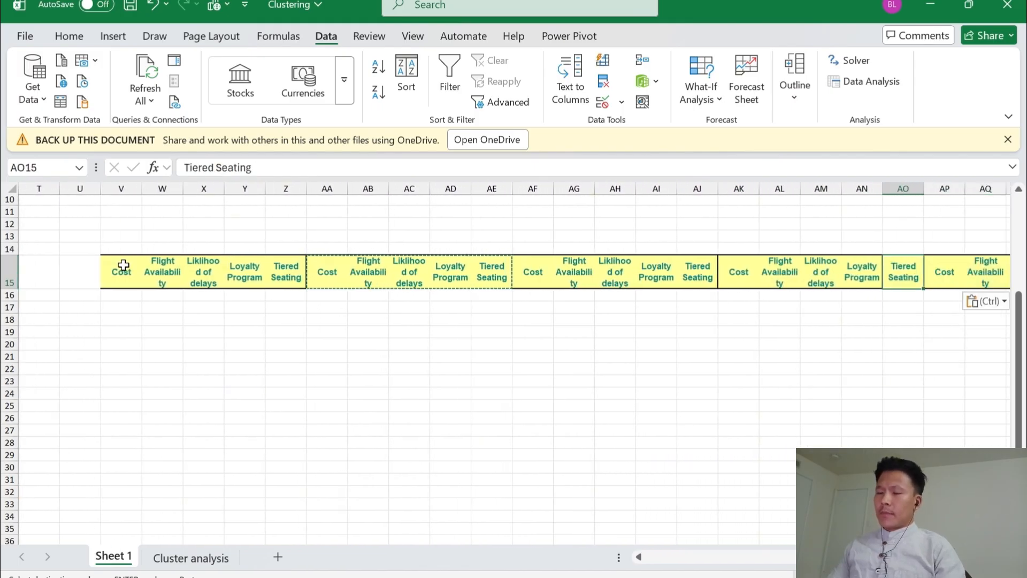
{"action": "key", "text": "Left"}
{"action": "key", "text": "Left"}
{"action": "key", "text": "Left"}
{"action": "key", "text": "Left"}
{"action": "key", "text": "Left"}
{"action": "key", "text": "Left"}
{"action": "key", "text": "Left"}
{"action": "key", "text": "Left"}
{"action": "key", "text": "Left"}
{"action": "key", "text": "Left"}
{"action": "key", "text": "Left"}
{"action": "key", "text": "Up"}
{"action": "key", "text": "Up"}
{"action": "key", "text": "Up"}
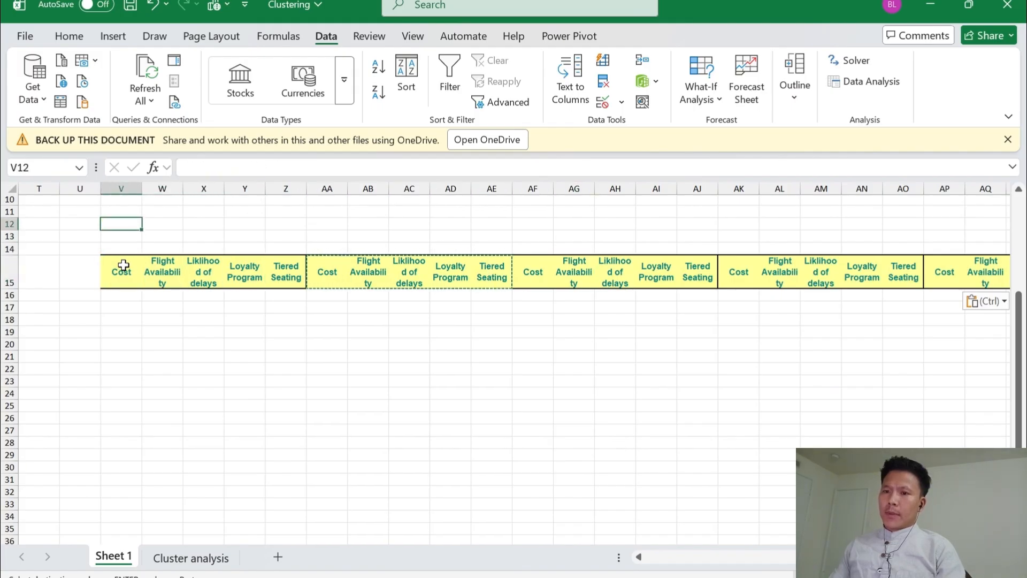
{"action": "key", "text": "Down"}
{"action": "key", "text": "Down"}
{"action": "key", "text": "Up"}
{"action": "key", "text": "Up"}
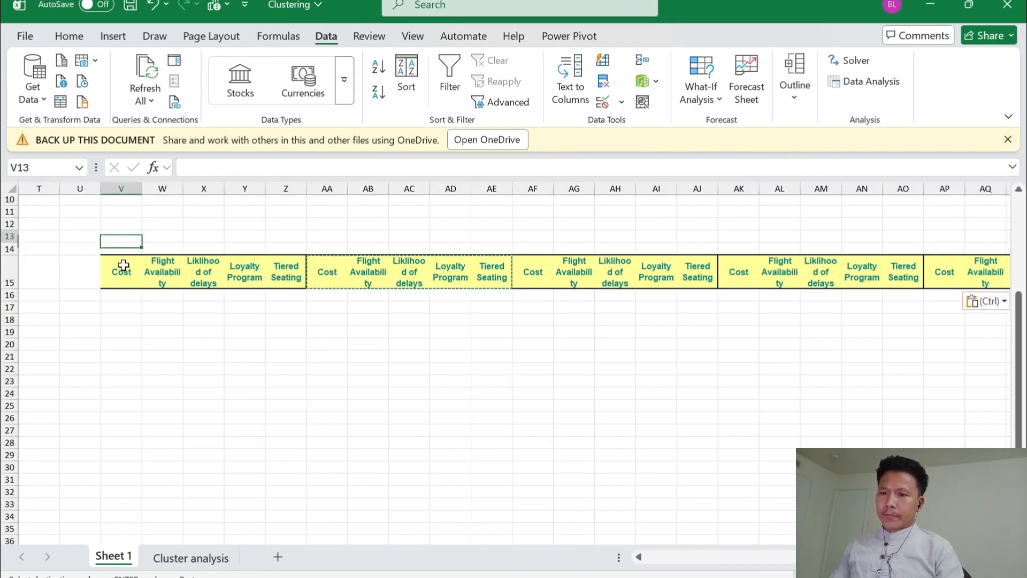
{"action": "key", "text": "Up"}
{"action": "key", "text": "shift+Down"}
{"action": "key", "text": "shift+Right"}
{"action": "key", "text": "shift+Right"}
{"action": "key", "text": "shift+Right"}
{"action": "key", "text": "shift+Right"}
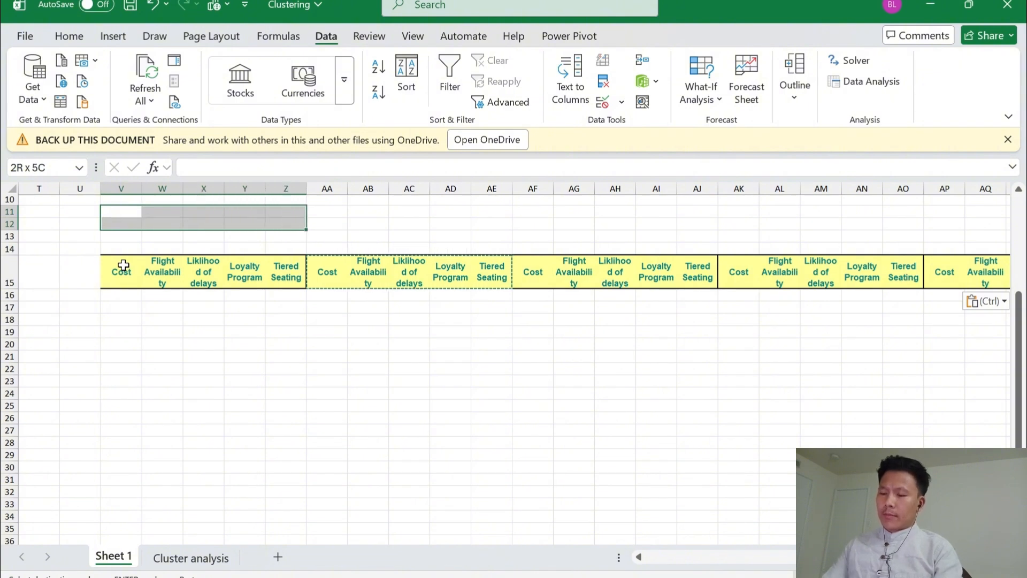
{"action": "key", "text": "alt"}
{"action": "key", "text": "h"}
{"action": "key", "text": "h"}
{"action": "key", "text": "Up"}
{"action": "key", "text": "Up"}
{"action": "key", "text": "Up"}
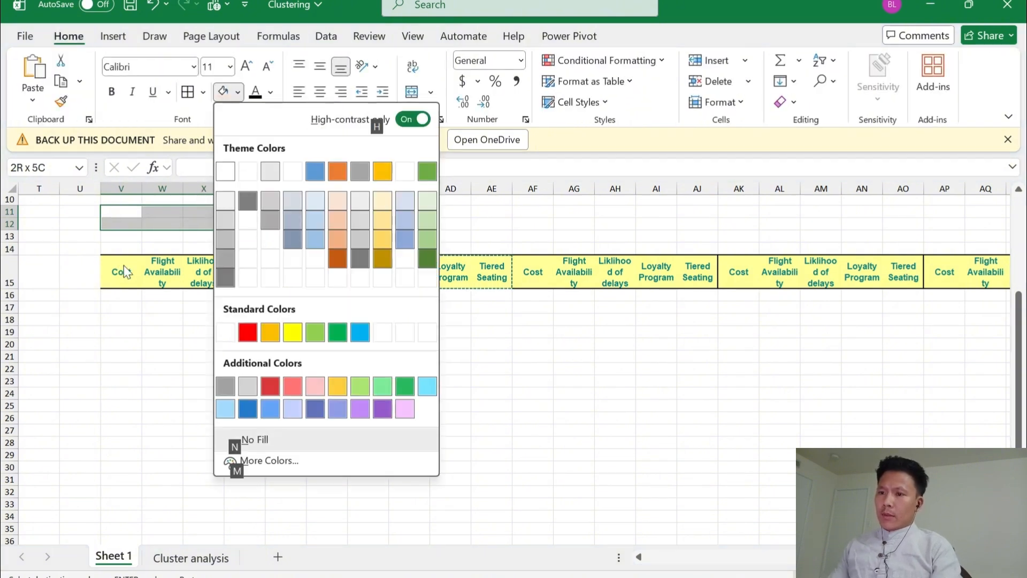
{"action": "key", "text": "Up"}
{"action": "key", "text": "Right"}
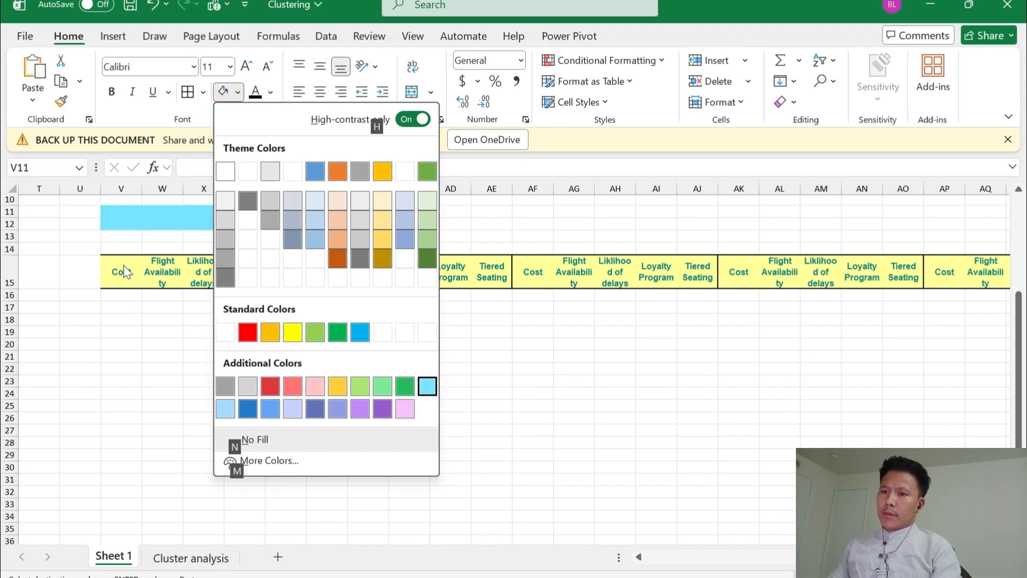
{"action": "key", "text": "Left"}
{"action": "key", "text": "Left"}
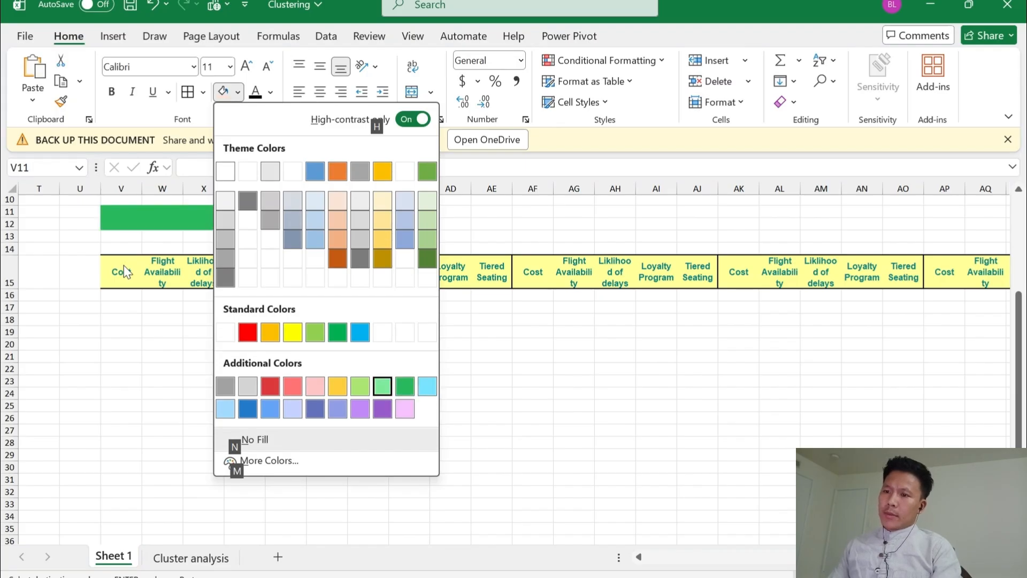
{"action": "left_click", "coordinate": [314, 199]}
Apply the same light blue fill to the first header block and its customer rows, V15:Z31
{"action": "key", "text": "Down"}
{"action": "key", "text": "Down"}
{"action": "key", "text": "Down"}
{"action": "key", "text": "Down"}
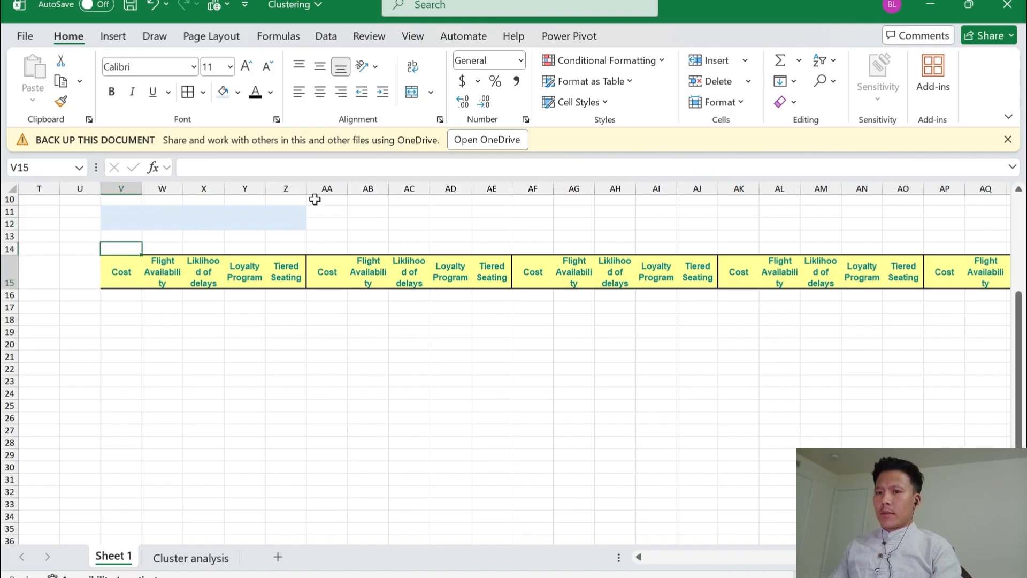
{"action": "key", "text": "shift+Right"}
{"action": "key", "text": "shift+Right"}
{"action": "key", "text": "shift+Right"}
{"action": "key", "text": "shift+Right"}
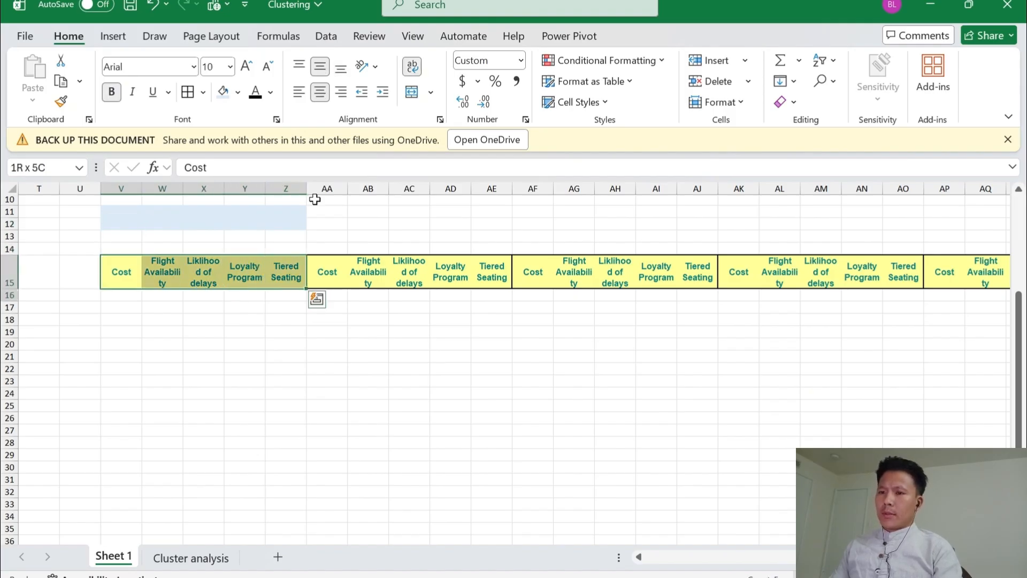
{"action": "key", "text": "shift+Down"}
{"action": "key", "text": "shift+Down"}
{"action": "key", "text": "shift+Down"}
{"action": "key", "text": "shift+Down"}
{"action": "key", "text": "shift+Down"}
{"action": "key", "text": "shift+Down"}
{"action": "key", "text": "shift+Down"}
{"action": "key", "text": "shift+Down"}
{"action": "key", "text": "shift+Down"}
{"action": "key", "text": "shift+Down"}
{"action": "key", "text": "shift+Down"}
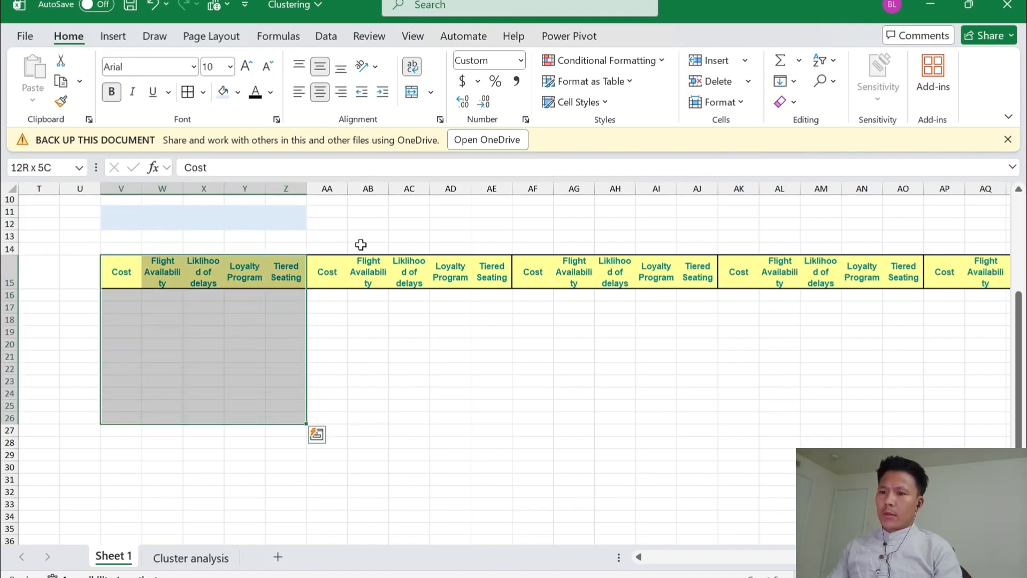
{"action": "scroll", "coordinate": [407, 297], "scroll_direction": "left", "scroll_amount": 3}
{"action": "scroll", "coordinate": [407, 297], "scroll_direction": "left", "scroll_amount": 3}
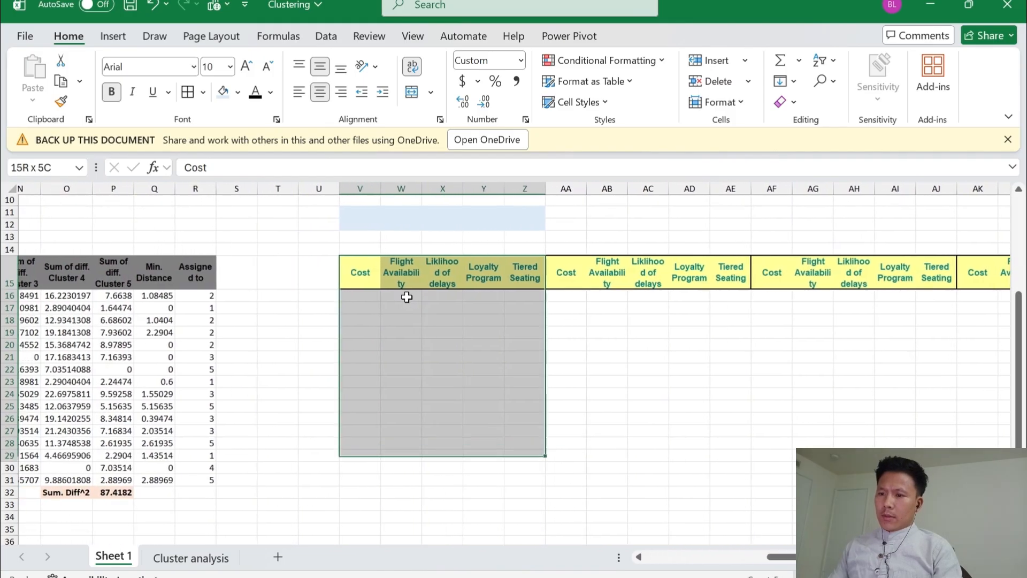
{"action": "key", "text": "shift+Down"}
{"action": "key", "text": "shift+Down"}
{"action": "key", "text": "shift+Down"}
{"action": "key", "text": "shift+Down"}
{"action": "key", "text": "shift+Down"}
{"action": "key", "text": "ctrl+v"}
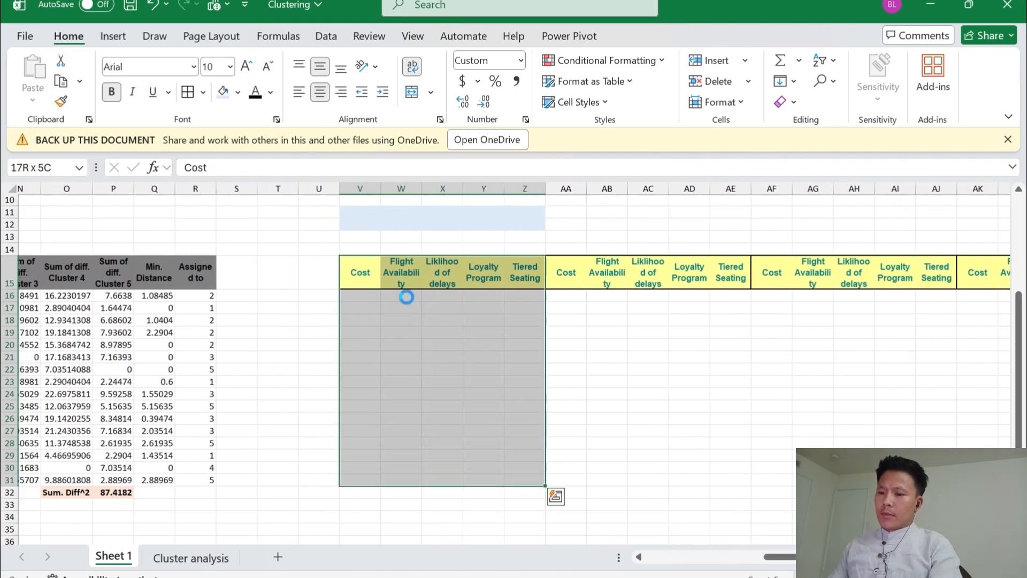
{"action": "key", "text": "Up"}
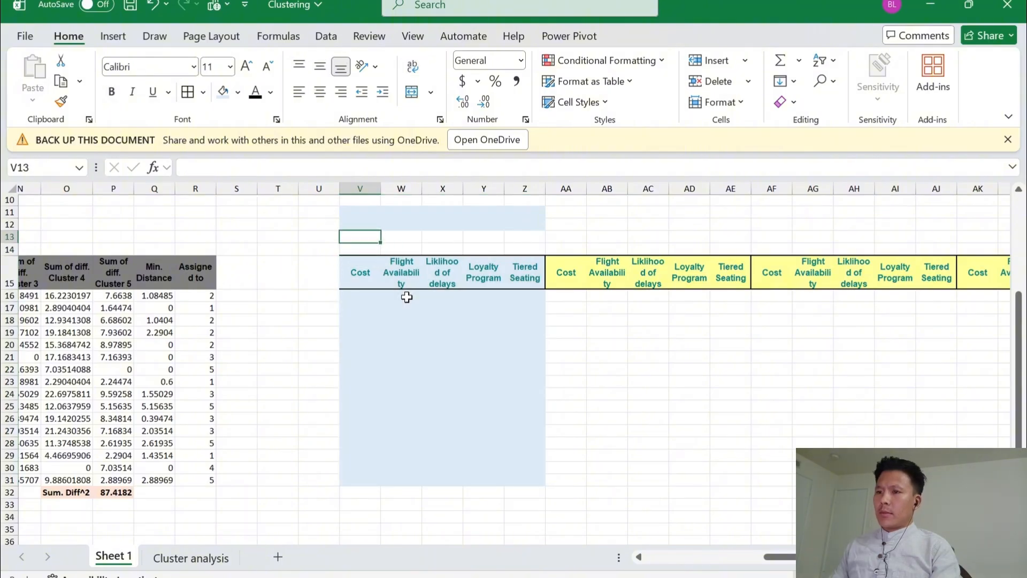
Enter the label "Cluster:" in X11 and the number 1 in Y11
{"action": "key", "text": "Right"}
{"action": "key", "text": "Right"}
{"action": "key", "text": "Right"}
{"action": "key", "text": "Right"}
{"action": "key", "text": "Right"}
{"action": "key", "text": "Left"}
{"action": "key", "text": "Up"}
{"action": "key", "text": "Left"}
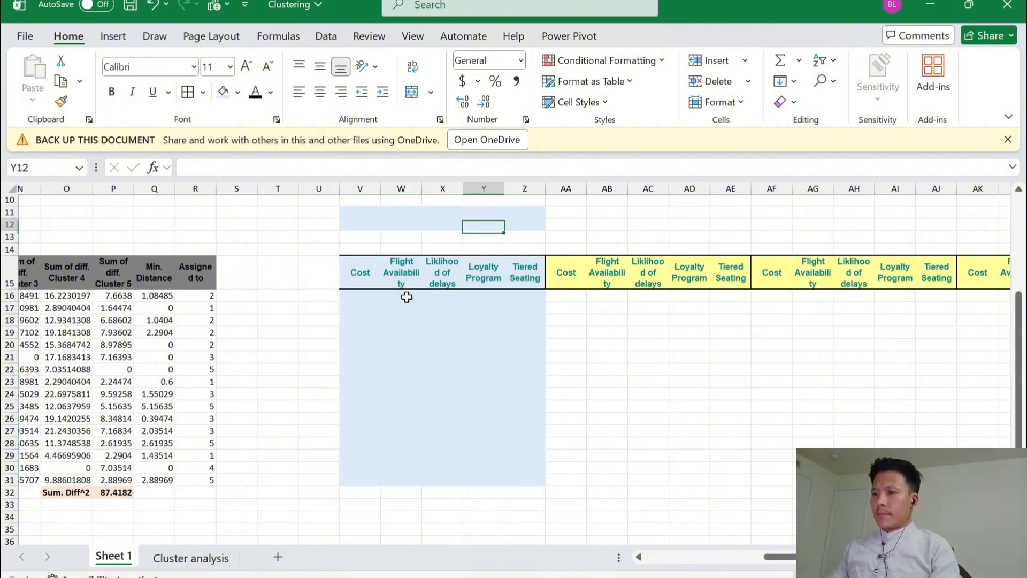
{"action": "key", "text": "Left"}
{"action": "key", "text": "Up"}
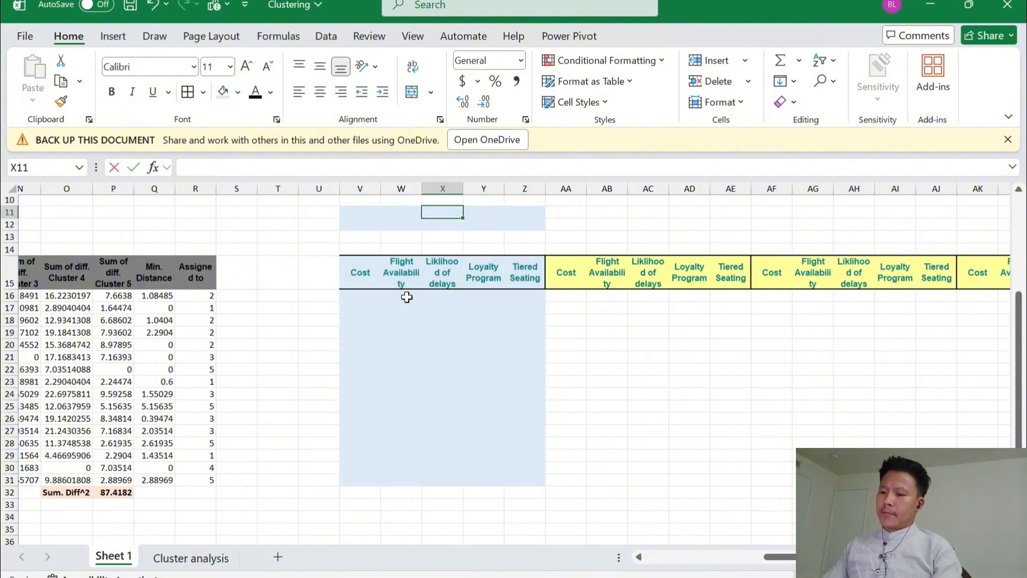
{"action": "type", "text": "Cluster"}
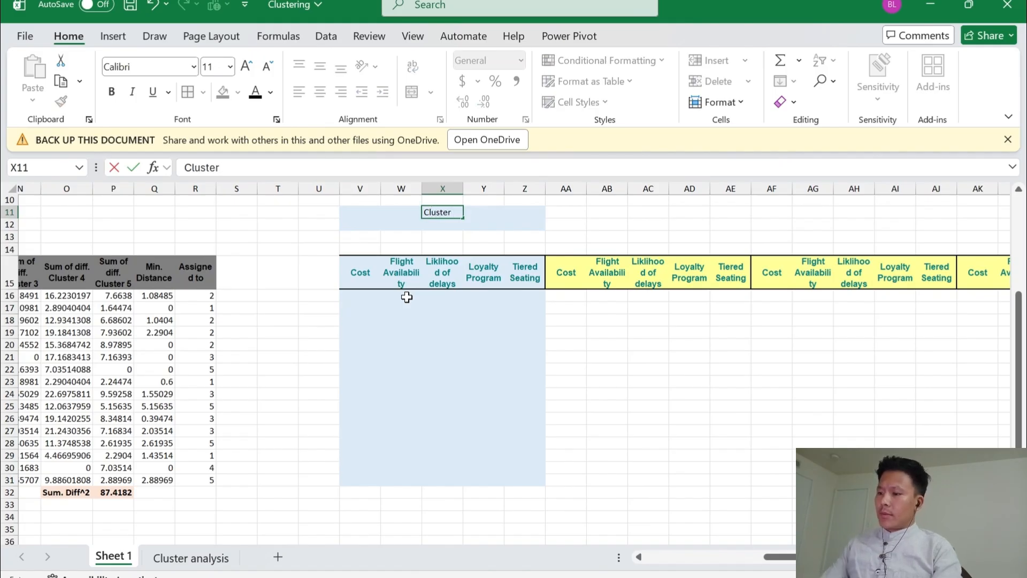
{"action": "type", "text": ":"}
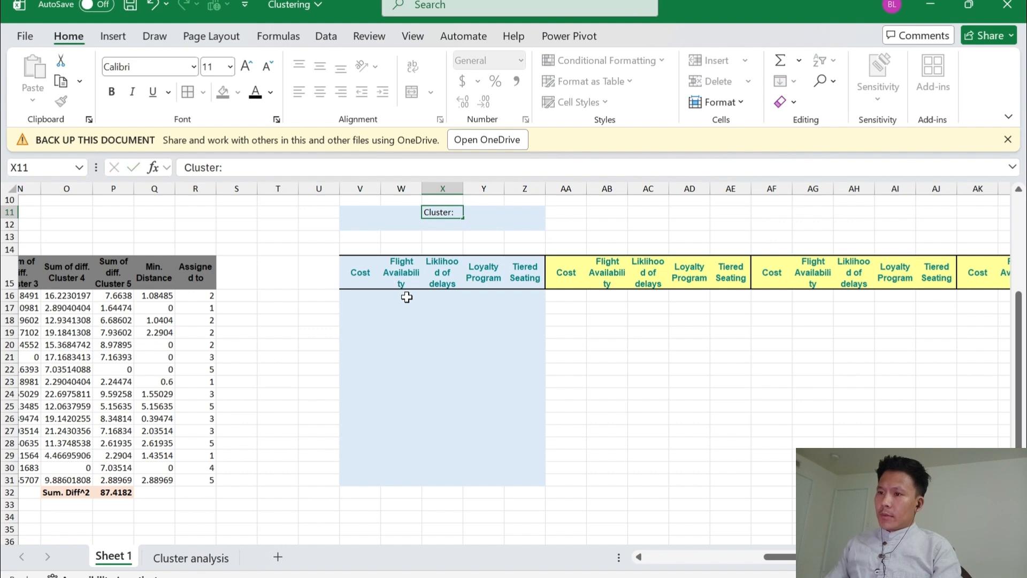
{"action": "key", "text": "Return"}
{"action": "key", "text": "Up"}
{"action": "key", "text": "Tab"}
{"action": "type", "text": "1"}
{"action": "key", "text": "Return"}
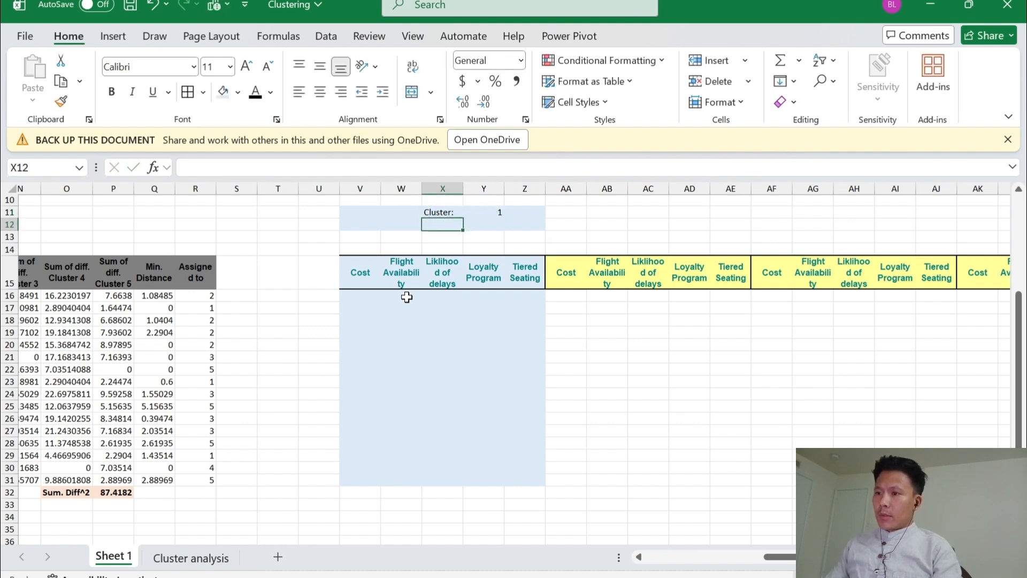
Right-align the "Cluster:" label in X11 and left-align the cluster number in Y11
{"action": "key", "text": "Up"}
{"action": "key", "text": "alt+h"}
{"action": "key", "text": "a"}
{"action": "key", "text": "r"}
{"action": "key", "text": "Right"}
{"action": "key", "text": "alt"}
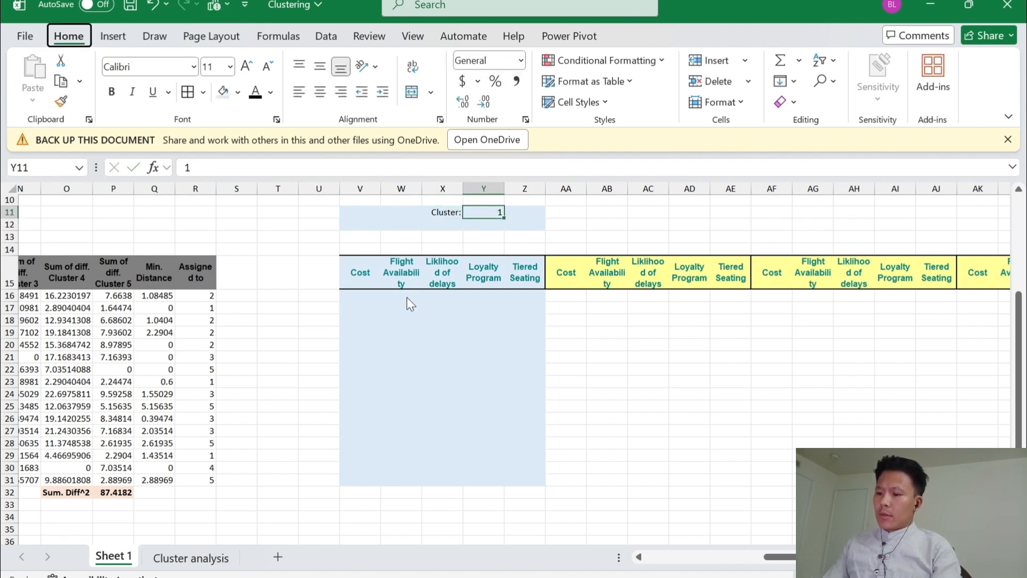
{"action": "key", "text": "h"}
{"action": "key", "text": "a"}
{"action": "key", "text": "l"}
Enter the label "No. of Customer" in X12 and right-align it
{"action": "key", "text": "Down"}
{"action": "key", "text": "Left"}
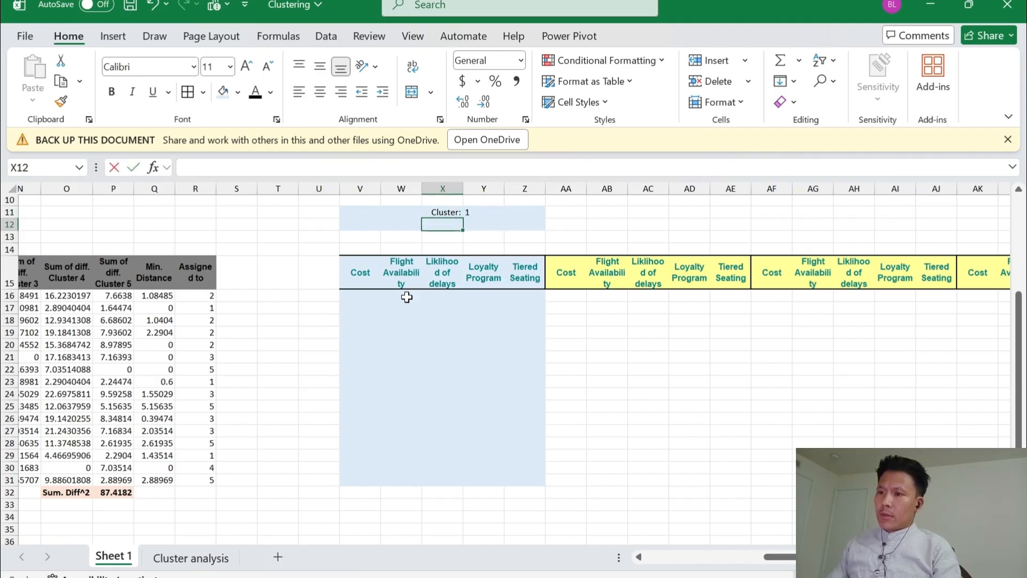
{"action": "type", "text": "No. of Customer"}
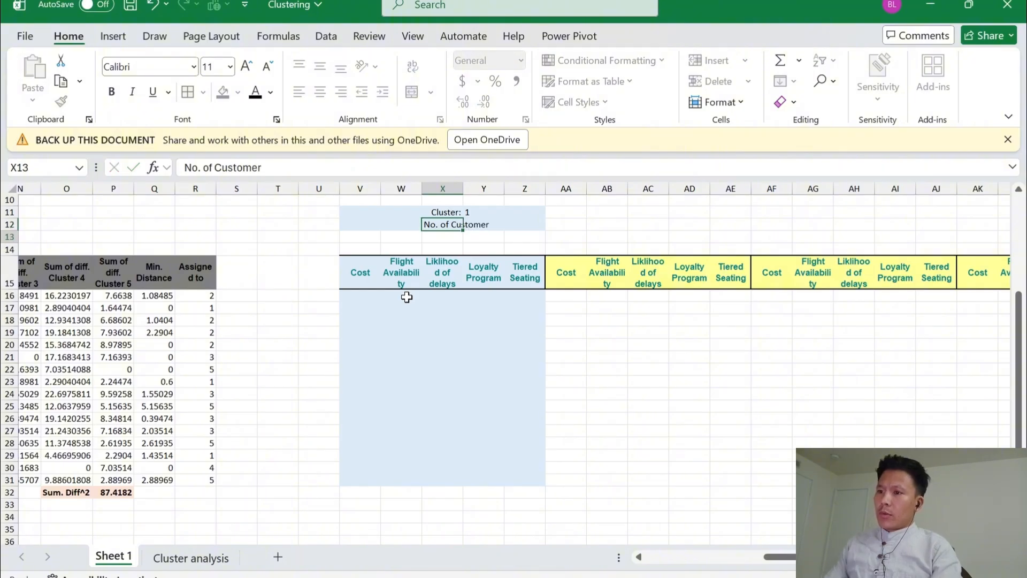
{"action": "key", "text": "Up"}
{"action": "key", "text": "Right"}
{"action": "key", "text": "Left"}
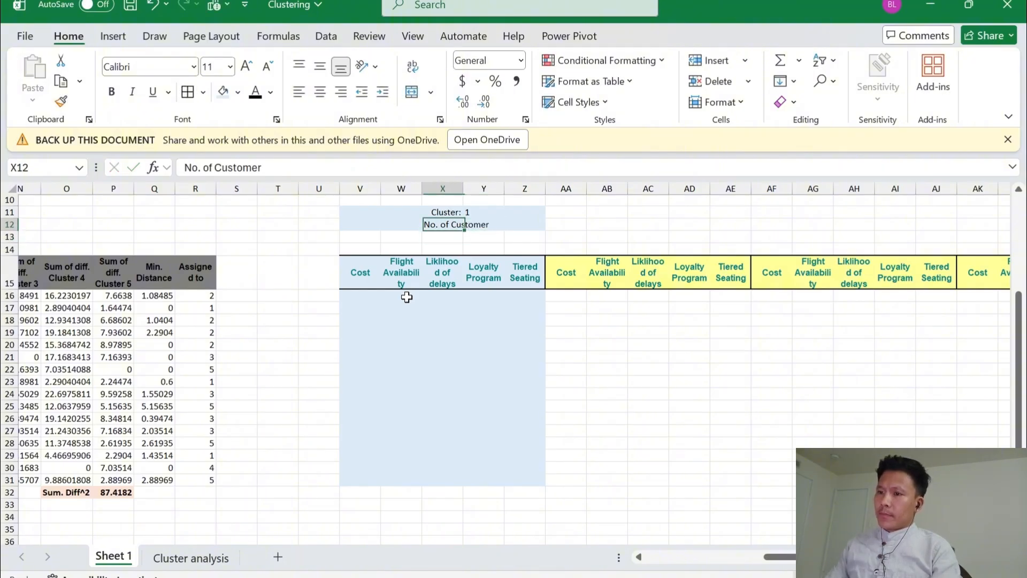
{"action": "key", "text": "h"}
{"action": "key", "text": "a"}
{"action": "key", "text": "r"}
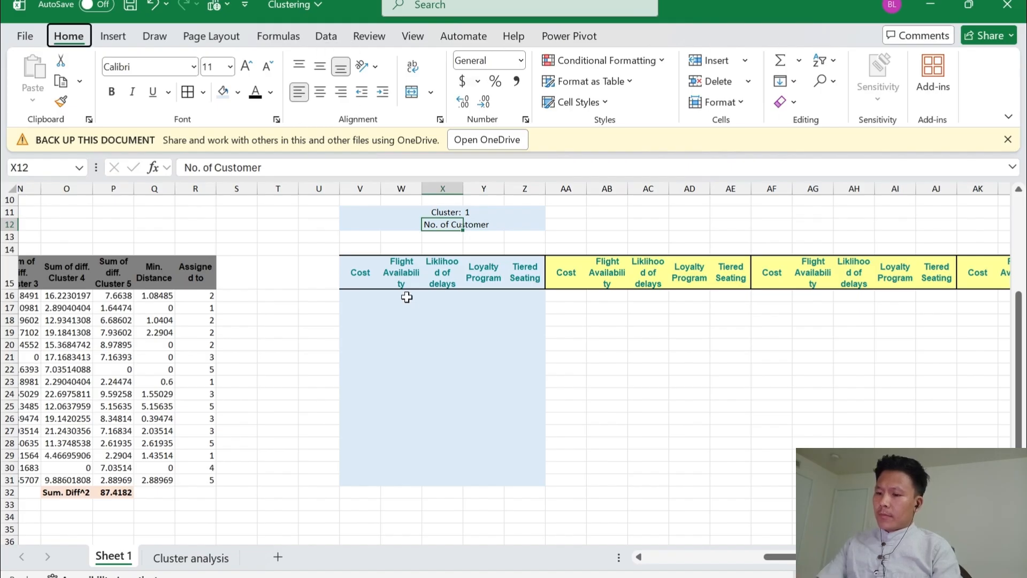
Enter a formula in Y12 that counts the numeric entries in the first block's Cost column, =COUNT(V16:V31)
{"action": "key", "text": "Right"}
{"action": "type", "text": "="}
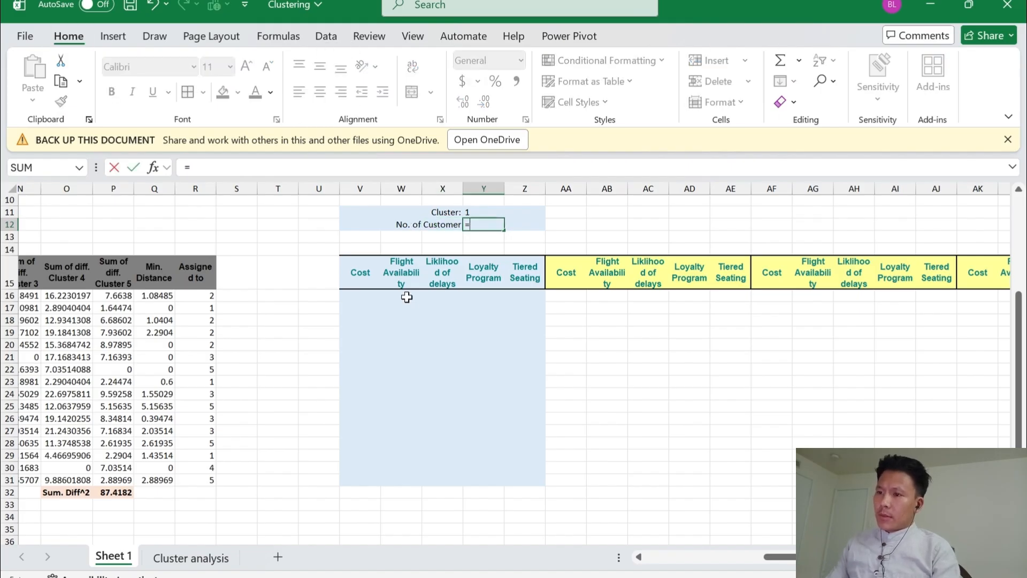
{"action": "type", "text": "count"}
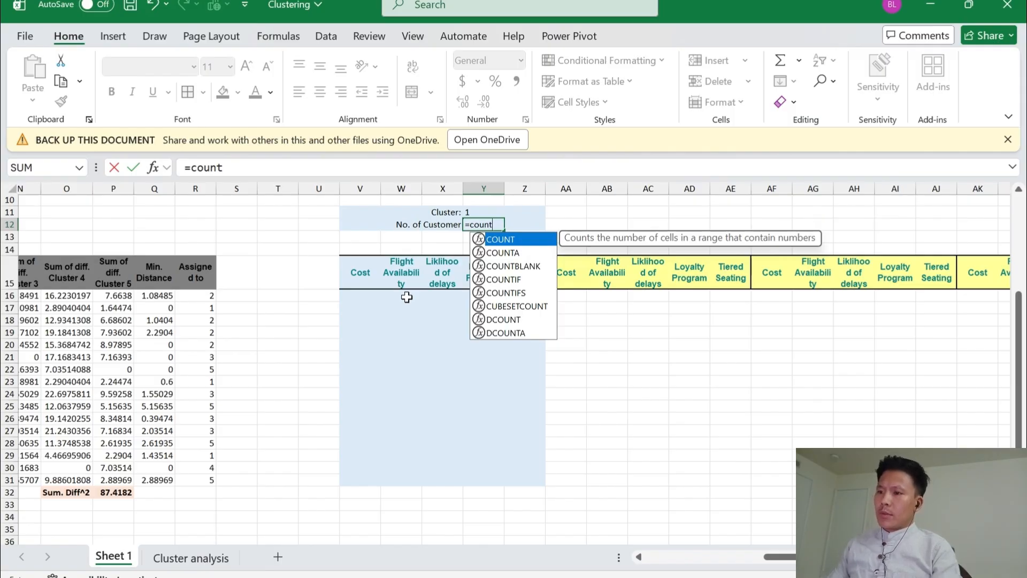
{"action": "key", "text": "Tab"}
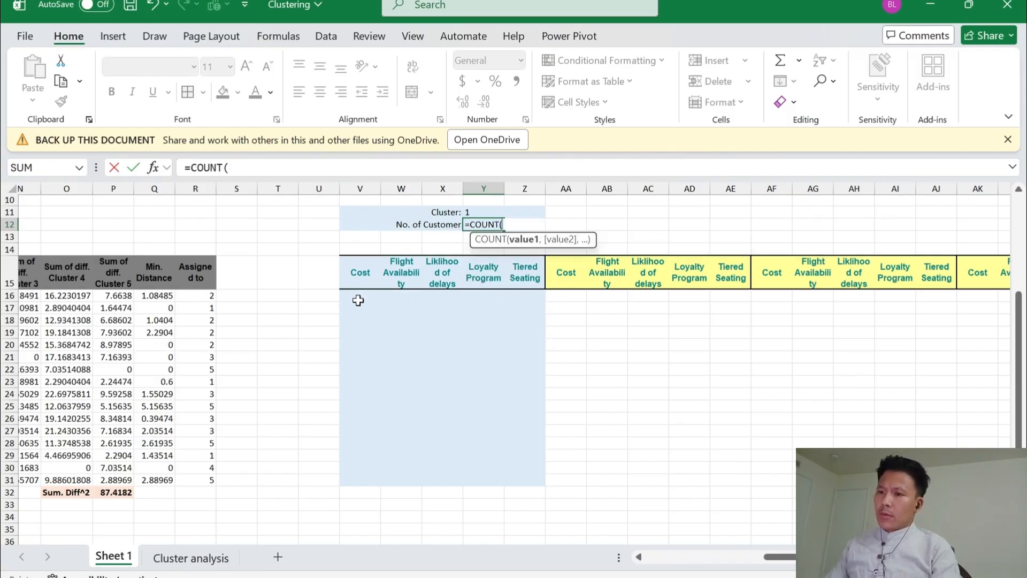
{"action": "left_click", "coordinate": [358, 299]}
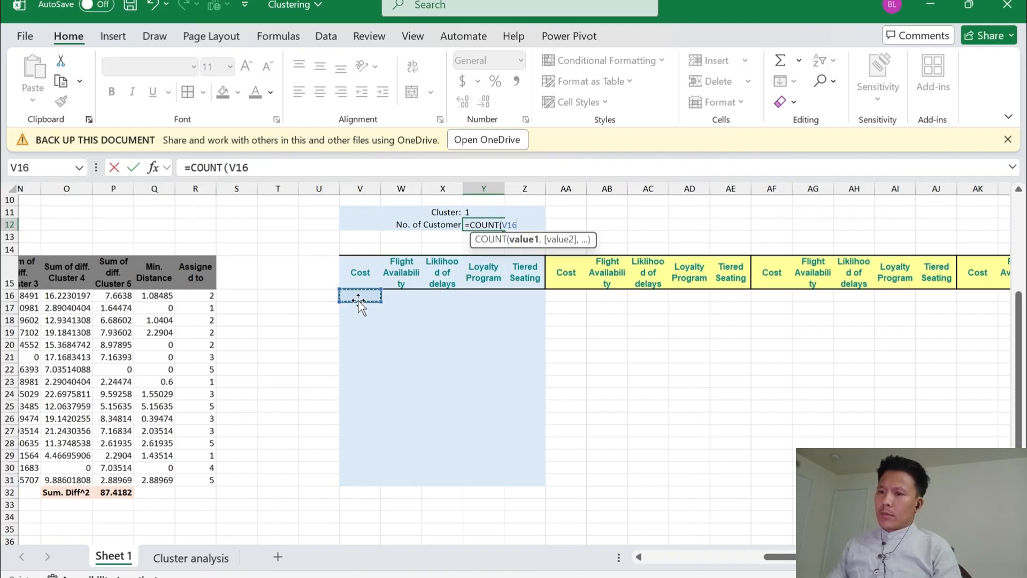
{"action": "key", "text": "ctrl+shift+Down"}
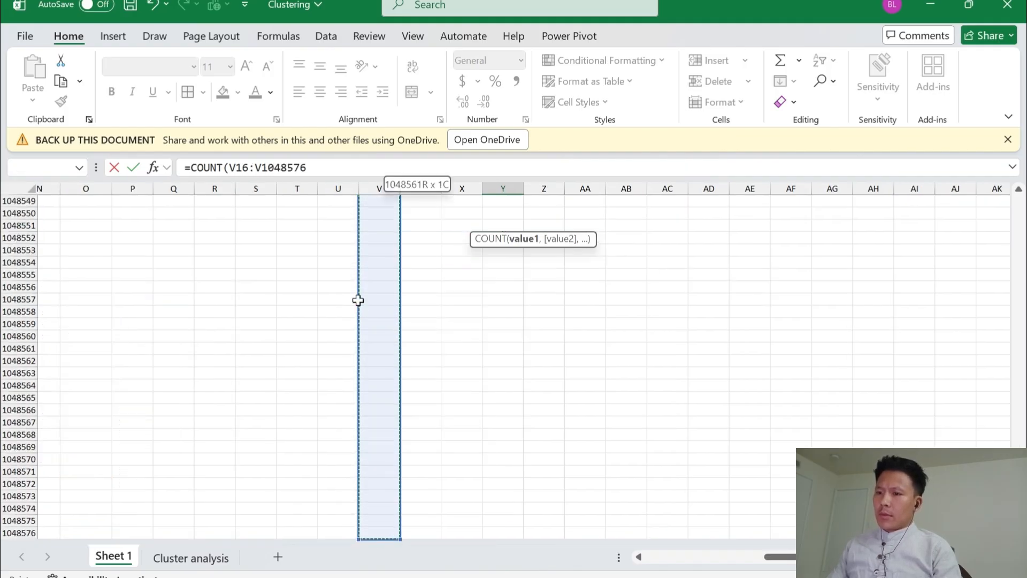
{"action": "key", "text": "ctrl+shift+Up"}
{"action": "key", "text": "shift+Down"}
{"action": "key", "text": "shift+Down"}
{"action": "key", "text": "shift+Down"}
{"action": "key", "text": "shift+Down"}
{"action": "key", "text": "shift+Down"}
{"action": "key", "text": "shift+Down"}
{"action": "key", "text": "shift+Down"}
{"action": "key", "text": "shift+Down"}
{"action": "key", "text": "shift+Down"}
{"action": "key", "text": "shift+Down"}
{"action": "key", "text": "shift+Down"}
{"action": "key", "text": "shift+Down"}
{"action": "key", "text": "shift+Down"}
{"action": "key", "text": "shift+Down"}
{"action": "key", "text": "shift+Down"}
{"action": "key", "text": "shift+Down"}
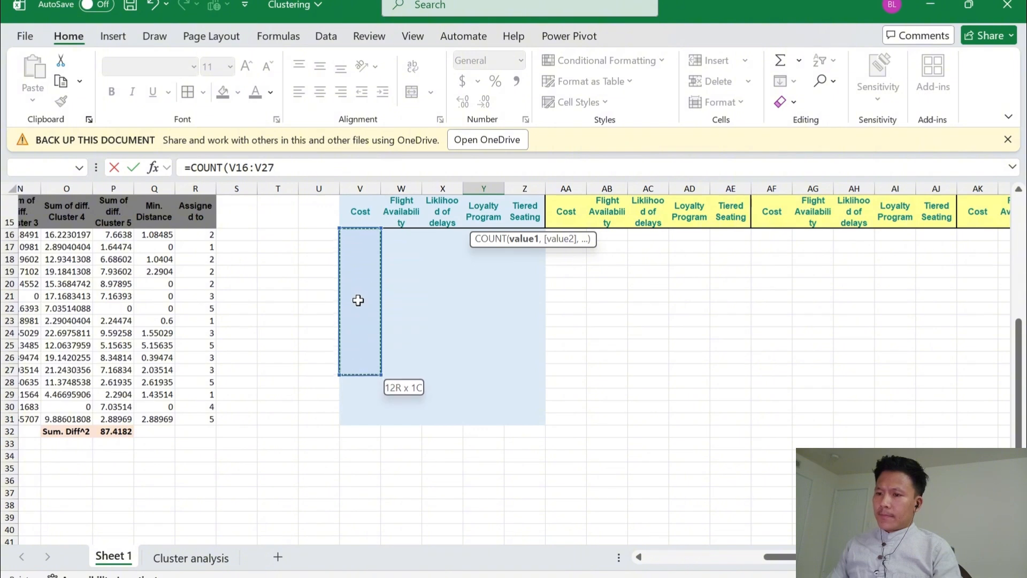
{"action": "key", "text": "Return"}
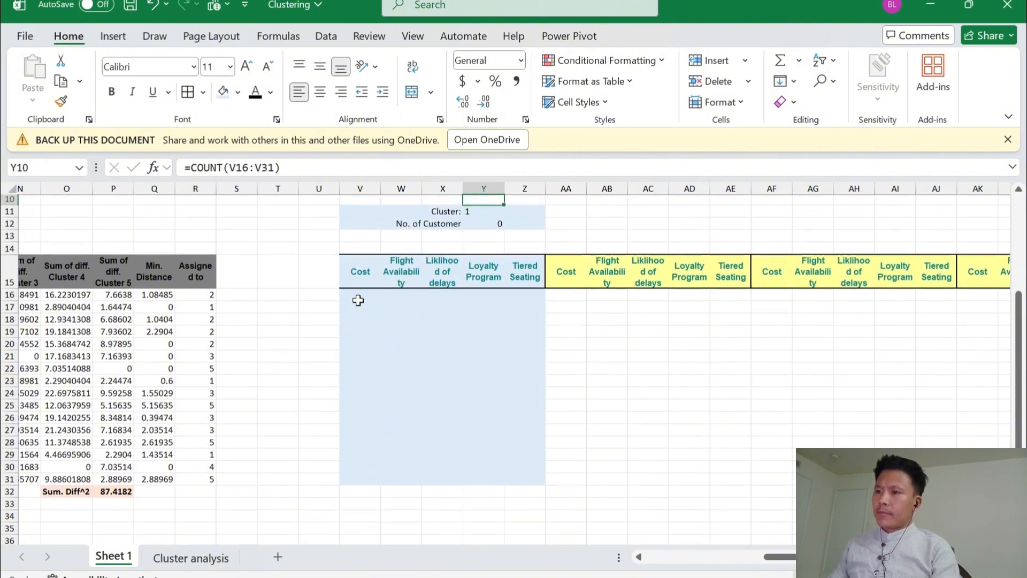
Left-align the customer count in Y12
{"action": "key", "text": "alt"}
{"action": "key", "text": "h"}
{"action": "key", "text": "a"}
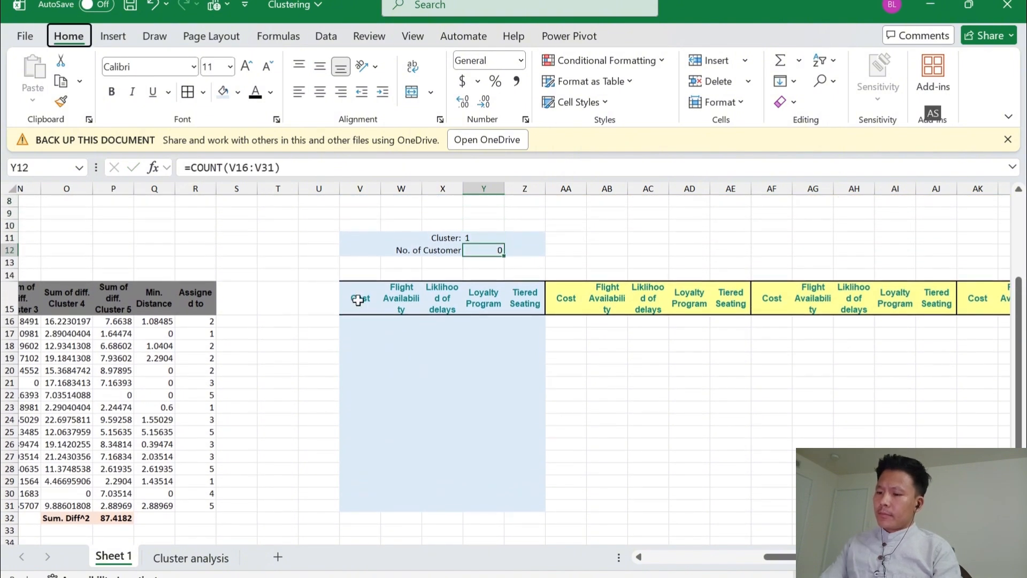
{"action": "key", "text": "l"}
Fill AA11:AE12, above the second header block, with the second-lightest gold theme color
{"action": "key", "text": "Right"}
{"action": "key", "text": "Right"}
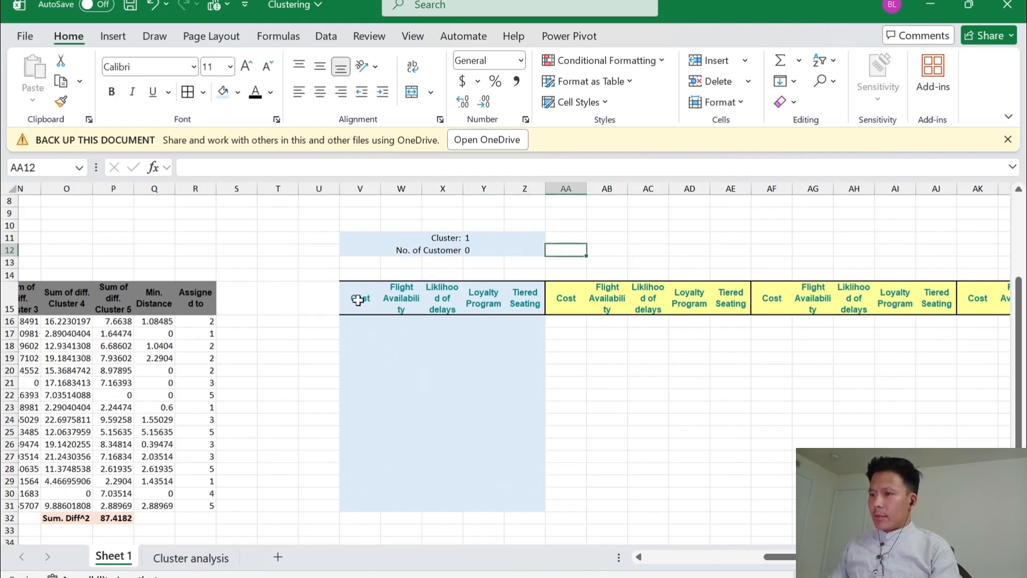
{"action": "key", "text": "Up"}
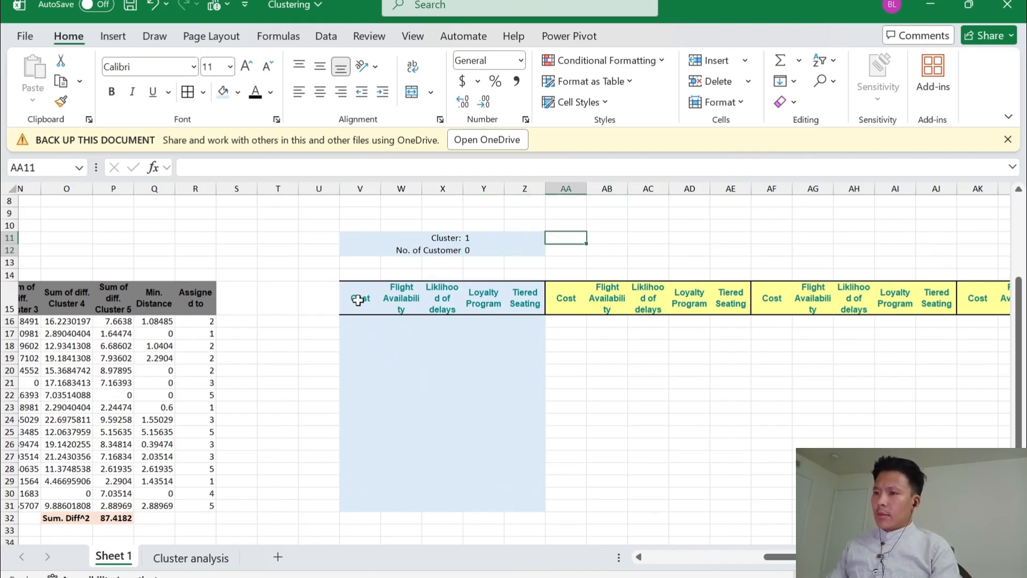
{"action": "key", "text": "shift+Down"}
{"action": "key", "text": "shift+Right"}
{"action": "key", "text": "shift+Right"}
{"action": "key", "text": "shift+Right"}
{"action": "key", "text": "shift+Right"}
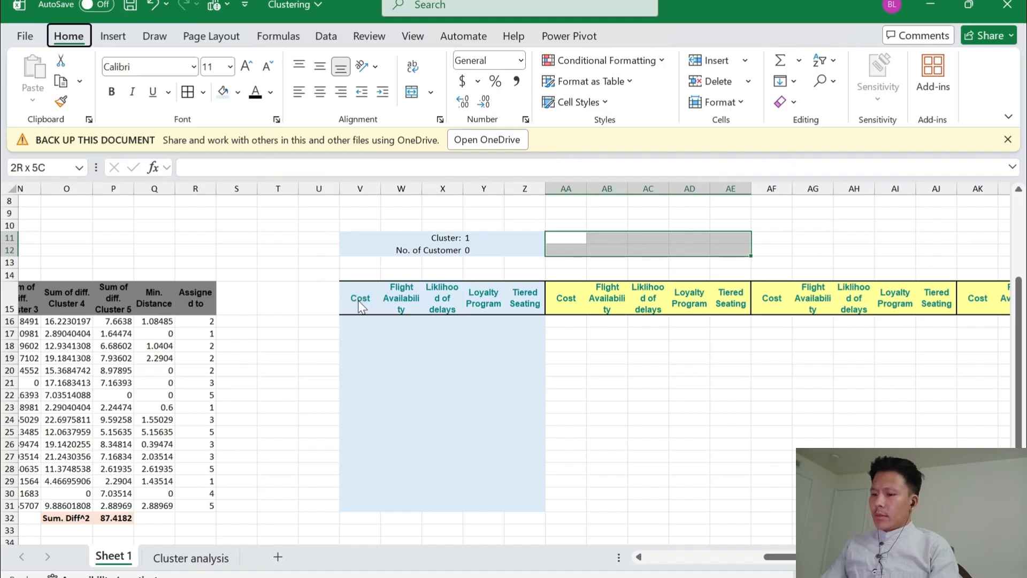
{"action": "key", "text": "alt"}
{"action": "key", "text": "h"}
{"action": "key", "text": "h"}
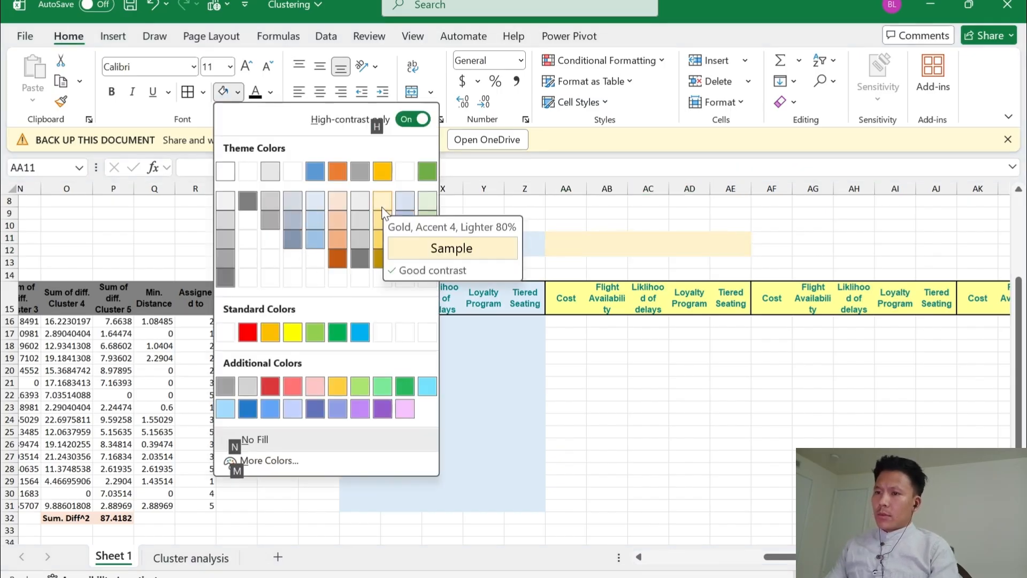
{"action": "left_click", "coordinate": [376, 222]}
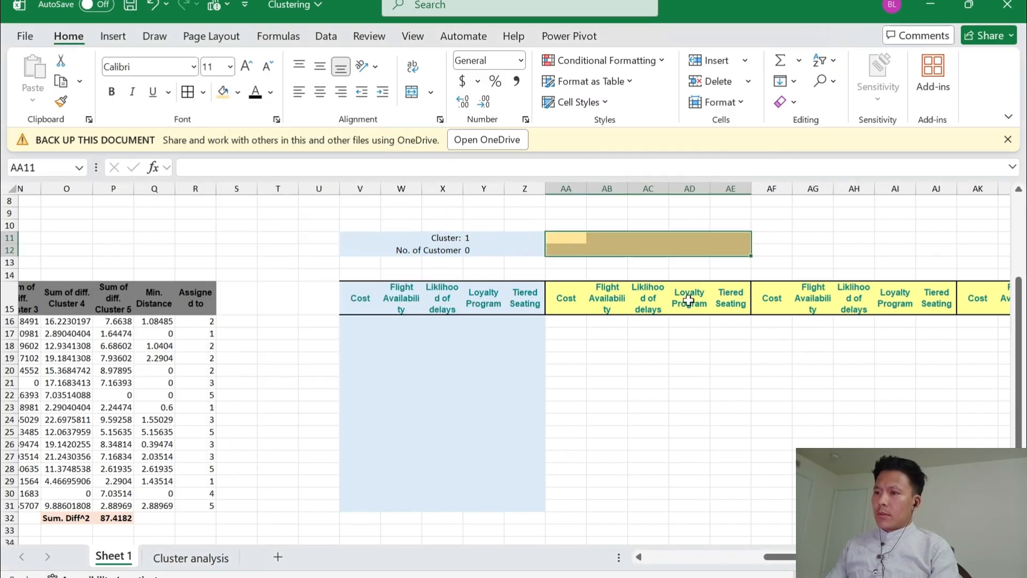
Apply the same gold fill to the second header block, the row above it and its customer rows, AA14:AE31
{"action": "left_click", "coordinate": [564, 286]}
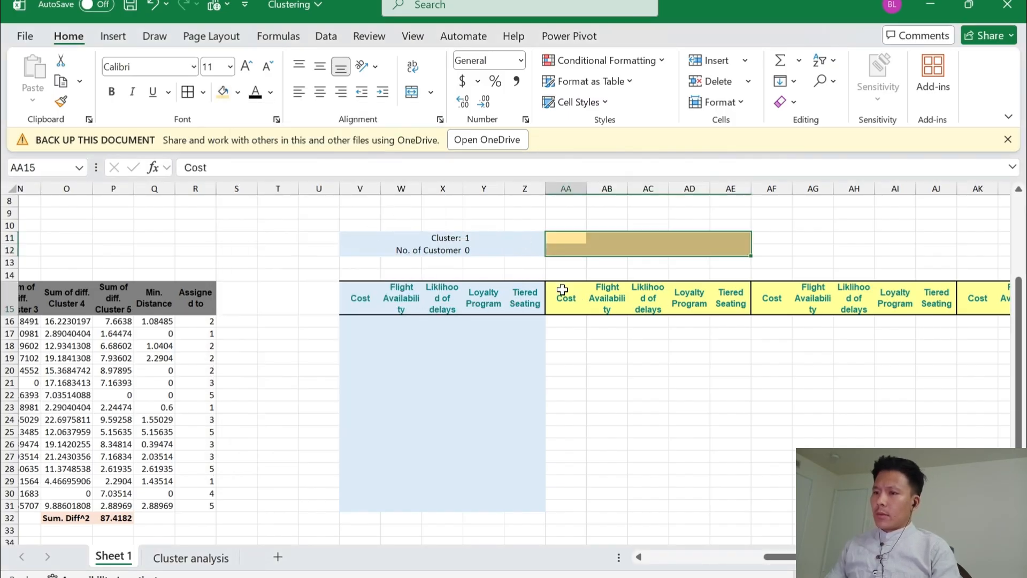
{"action": "key", "text": "shift+Right"}
{"action": "key", "text": "shift+Right"}
{"action": "key", "text": "shift+Right"}
{"action": "key", "text": "shift+Right"}
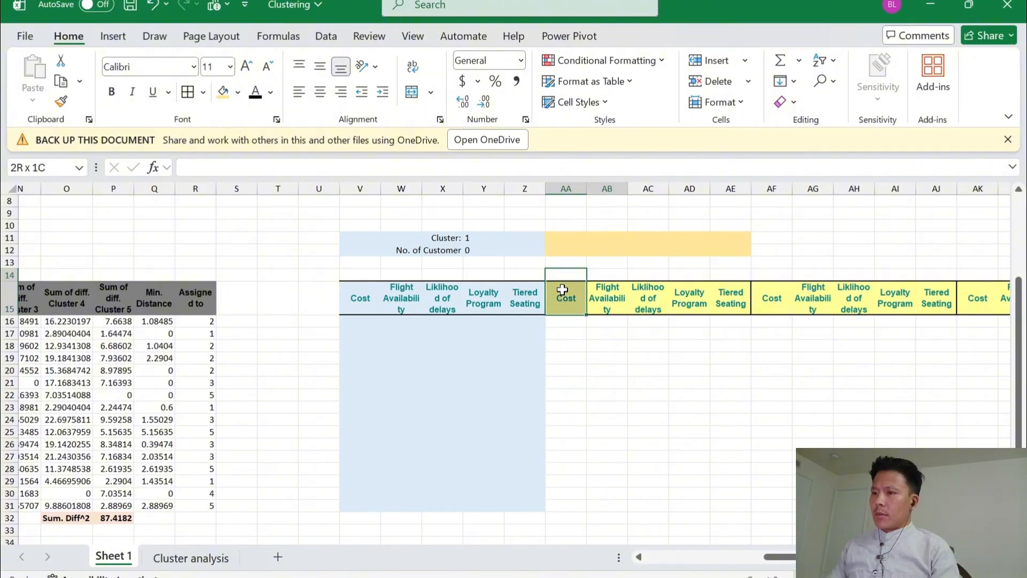
{"action": "key", "text": "shift+Down"}
{"action": "key", "text": "shift+Down"}
{"action": "key", "text": "shift+Down"}
{"action": "key", "text": "shift+Down"}
{"action": "key", "text": "shift+Down"}
{"action": "key", "text": "shift+Down"}
{"action": "key", "text": "shift+Down"}
{"action": "key", "text": "shift+Down"}
{"action": "key", "text": "shift+Down"}
{"action": "key", "text": "shift+Down"}
{"action": "key", "text": "shift+Down"}
{"action": "key", "text": "shift+Down"}
{"action": "key", "text": "shift+Down"}
{"action": "key", "text": "shift+Down"}
{"action": "key", "text": "shift+Down"}
{"action": "key", "text": "shift+Down"}
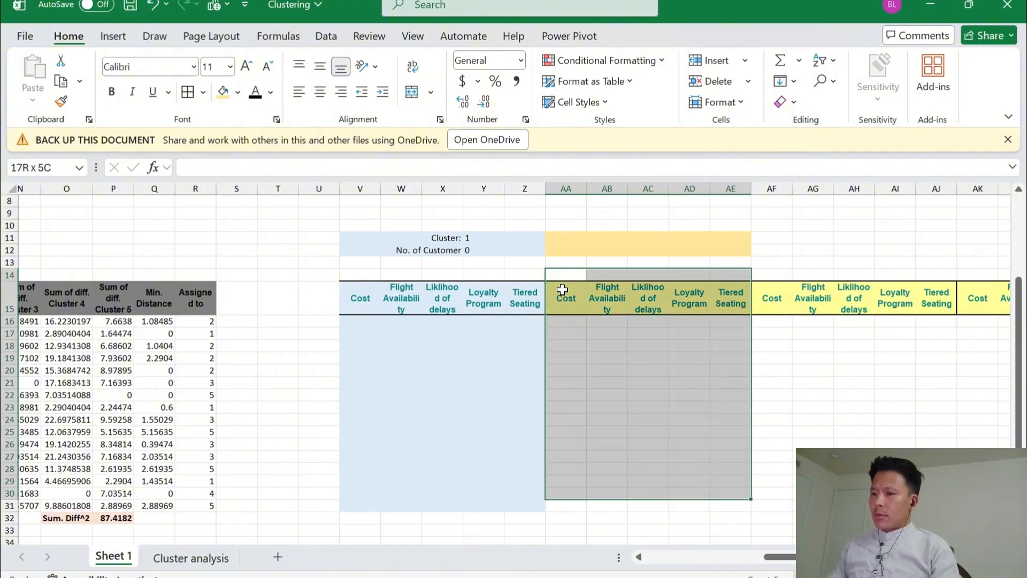
{"action": "key", "text": "F4"}
Fill V14:Z14, directly above the first header block, with the lightest blue theme color
{"action": "key", "text": "Left"}
{"action": "key", "text": "Left"}
{"action": "key", "text": "Left"}
{"action": "key", "text": "Left"}
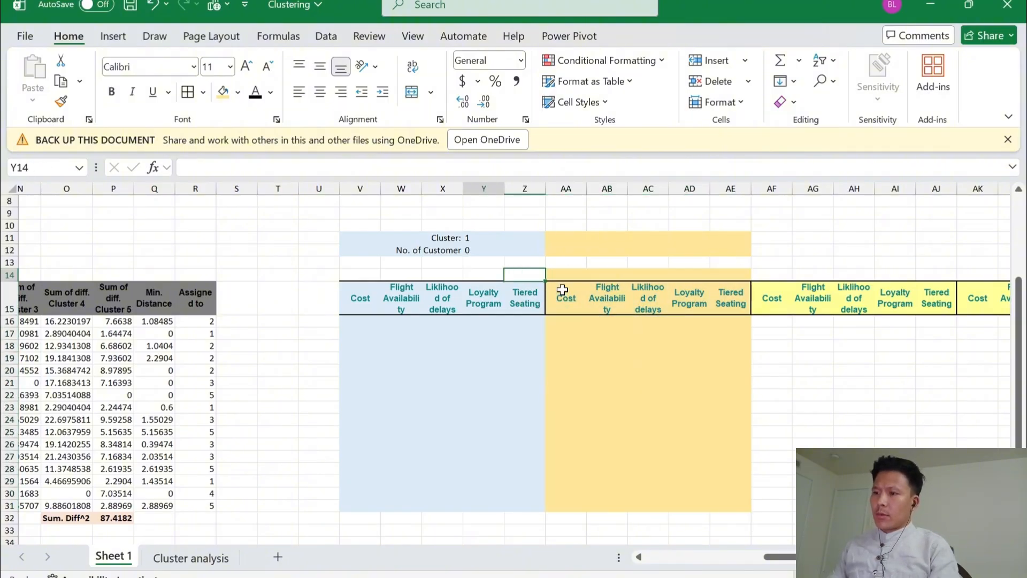
{"action": "key", "text": "Up"}
{"action": "key", "text": "Down"}
{"action": "key", "text": "Down"}
{"action": "key", "text": "Down"}
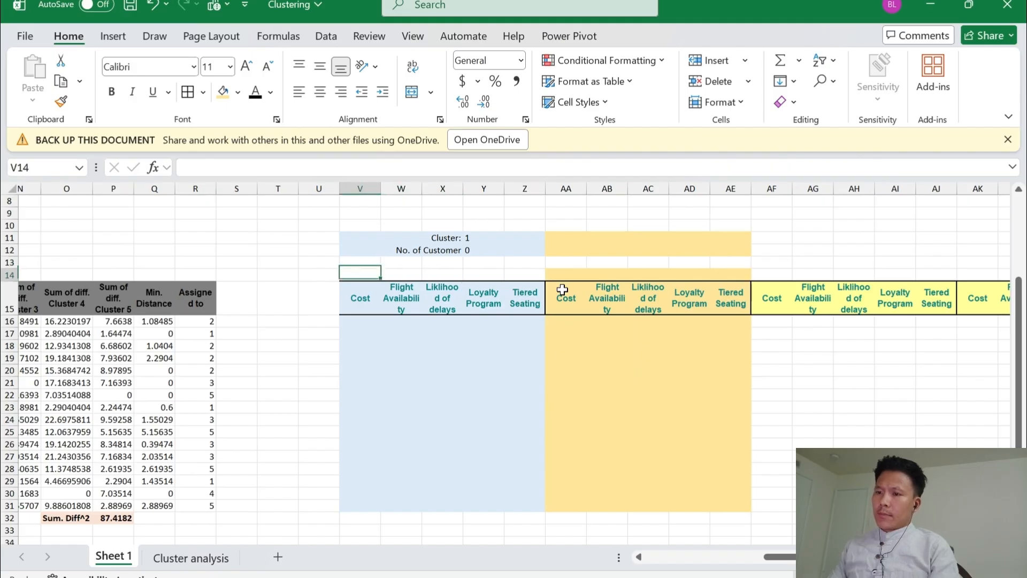
{"action": "key", "text": "Up"}
{"action": "key", "text": "Up"}
{"action": "key", "text": "shift+Right"}
{"action": "key", "text": "shift+Right"}
{"action": "key", "text": "shift+Right"}
{"action": "key", "text": "shift+Right"}
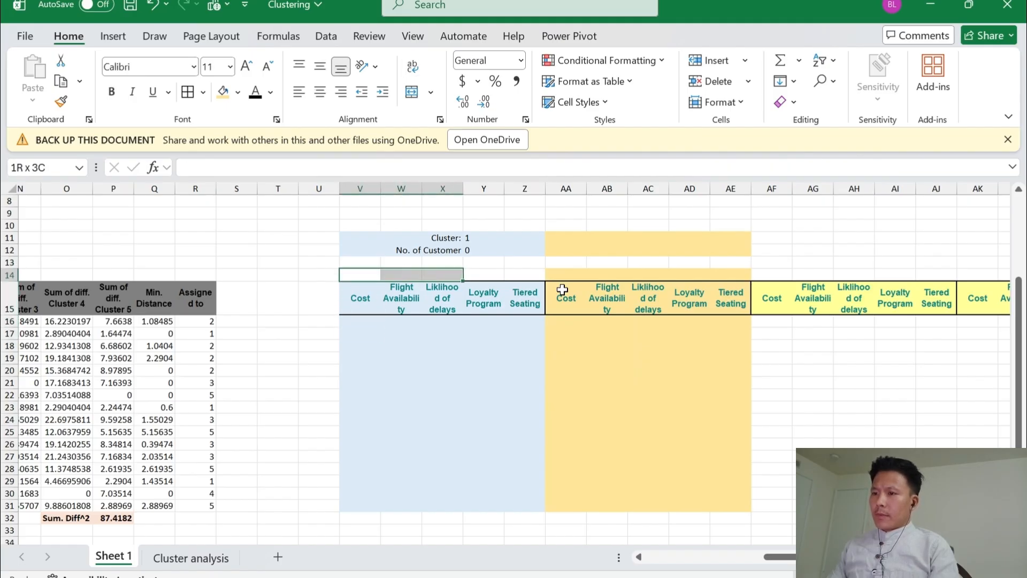
{"action": "key", "text": "alt"}
{"action": "key", "text": "h"}
{"action": "key", "text": "h"}
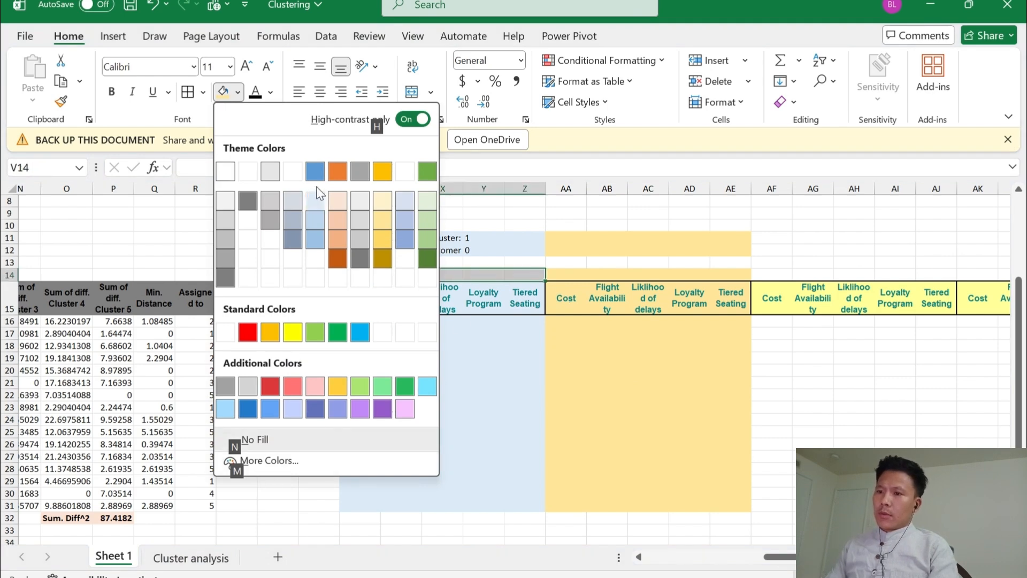
{"action": "left_click", "coordinate": [315, 202]}
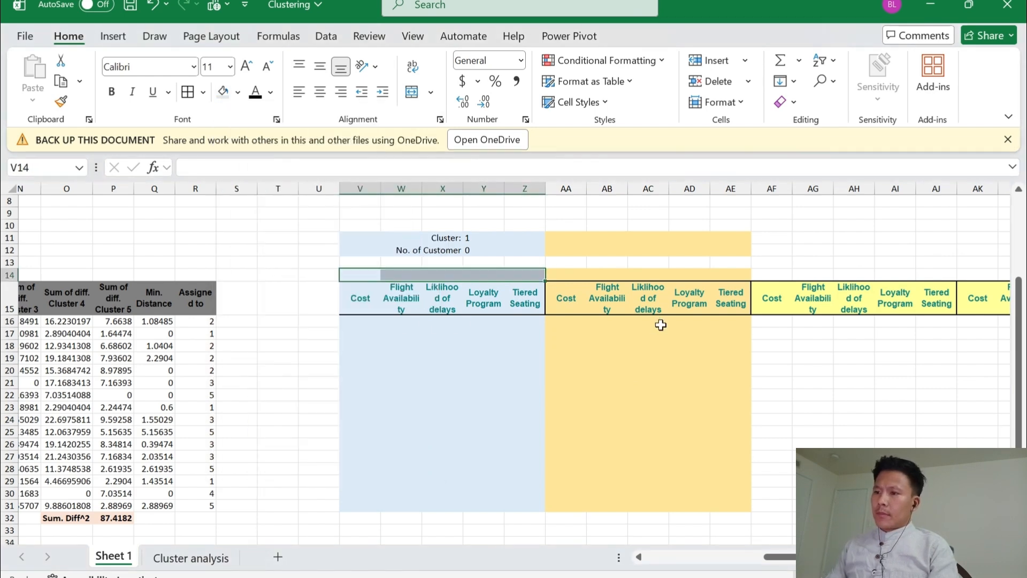
{"action": "key", "text": "Right"}
{"action": "key", "text": "Right"}
{"action": "key", "text": "Right"}
{"action": "key", "text": "Right"}
{"action": "key", "text": "Right"}
{"action": "key", "text": "Right"}
{"action": "key", "text": "Right"}
{"action": "key", "text": "Right"}
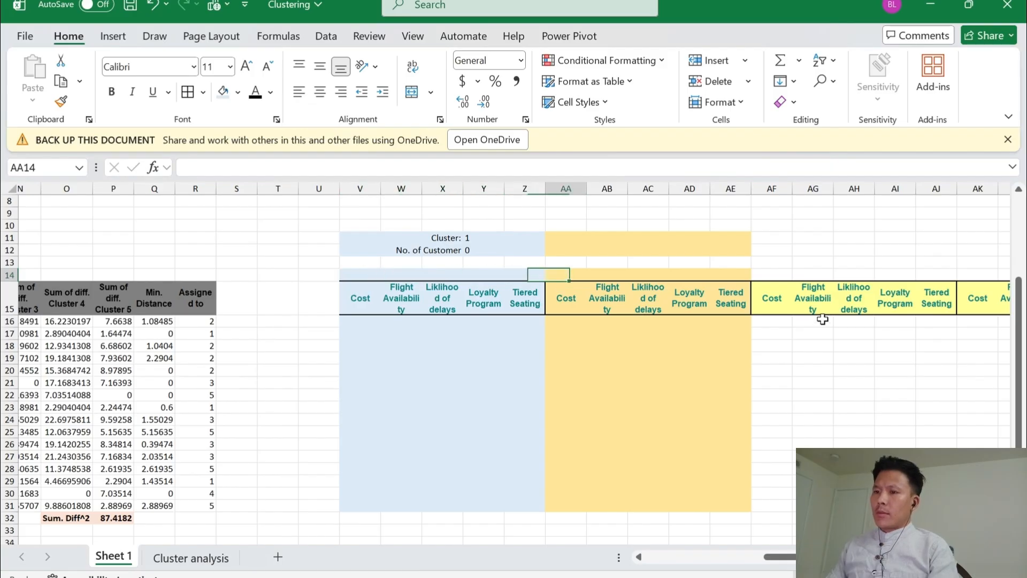
{"action": "key", "text": "Right"}
{"action": "key", "text": "Right"}
{"action": "key", "text": "Right"}
{"action": "key", "text": "Right"}
{"action": "key", "text": "Right"}
{"action": "key", "text": "Right"}
{"action": "key", "text": "Right"}
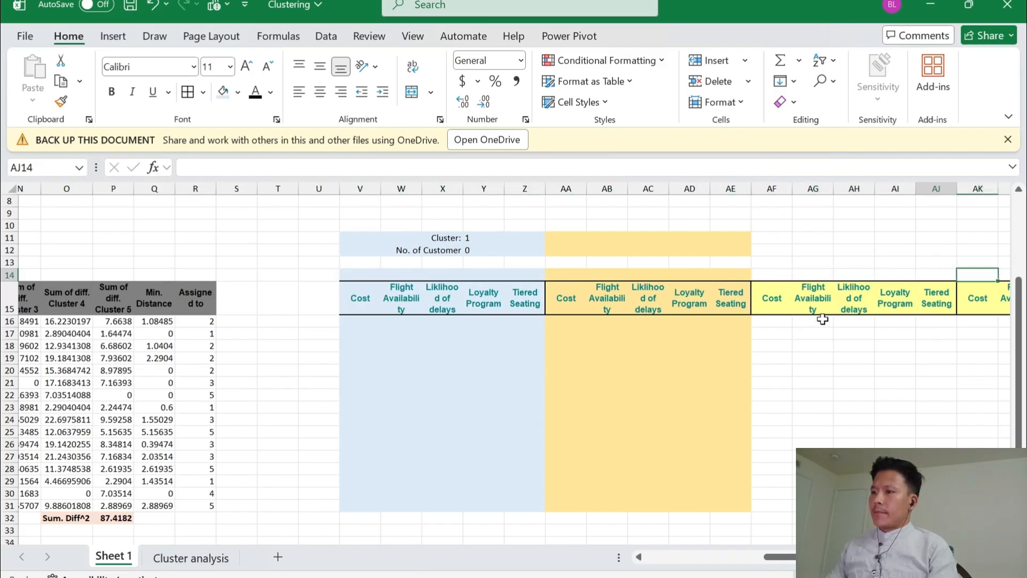
{"action": "key", "text": "Left"}
{"action": "key", "text": "Left"}
{"action": "key", "text": "Left"}
Copy the cluster and customer-count labels with their values from X11:Y12 and paste them at AC11, above the second header block
{"action": "key", "text": "Left"}
{"action": "key", "text": "Left"}
{"action": "key", "text": "Up"}
{"action": "key", "text": "Up"}
{"action": "key", "text": "Up"}
{"action": "key", "text": "Left"}
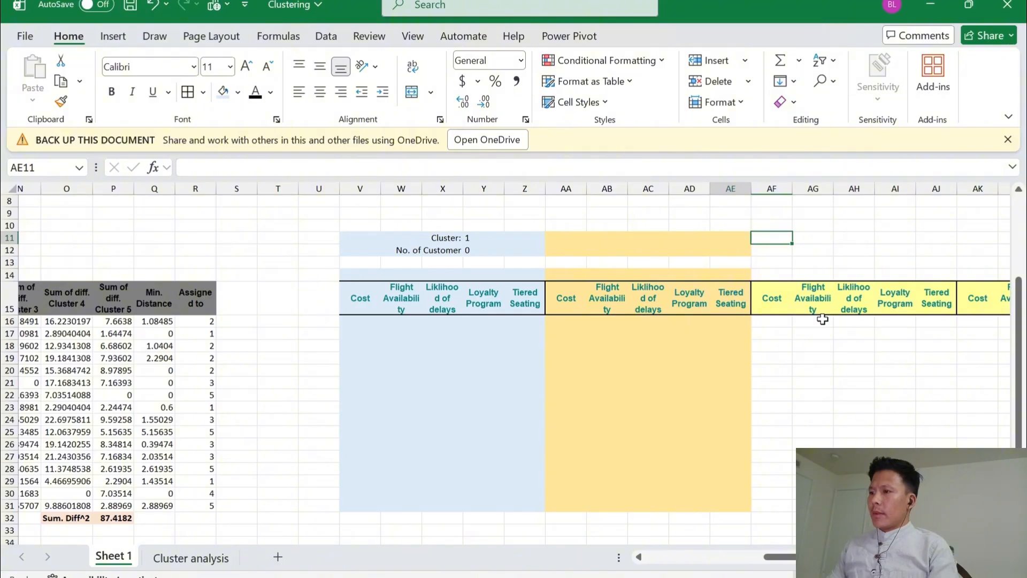
{"action": "key", "text": "Left"}
{"action": "key", "text": "Left"}
{"action": "key", "text": "Left"}
{"action": "key", "text": "Left"}
{"action": "key", "text": "Left"}
{"action": "key", "text": "Left"}
{"action": "key", "text": "Left"}
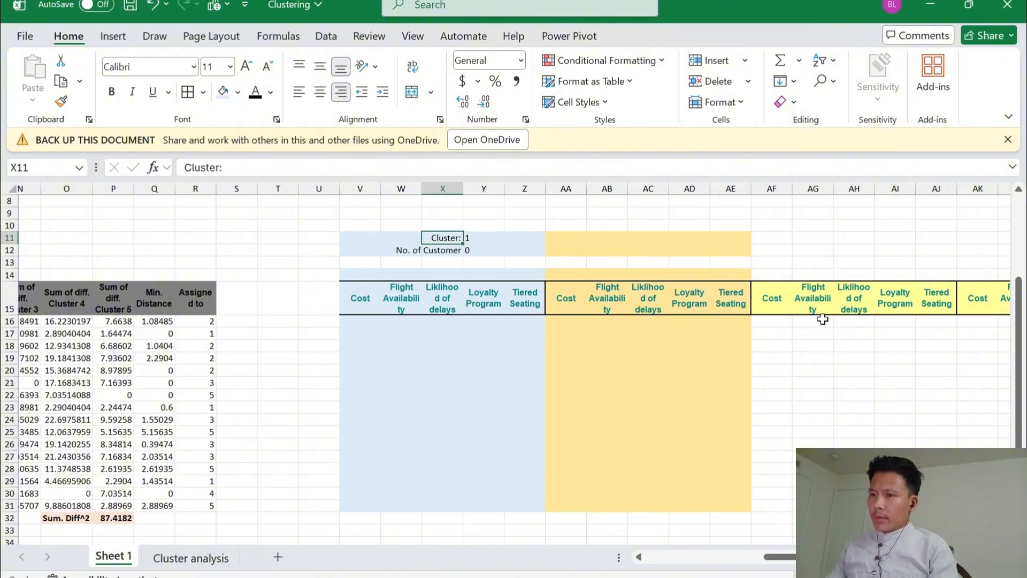
{"action": "key", "text": "shift+Right"}
{"action": "key", "text": "shift+Down"}
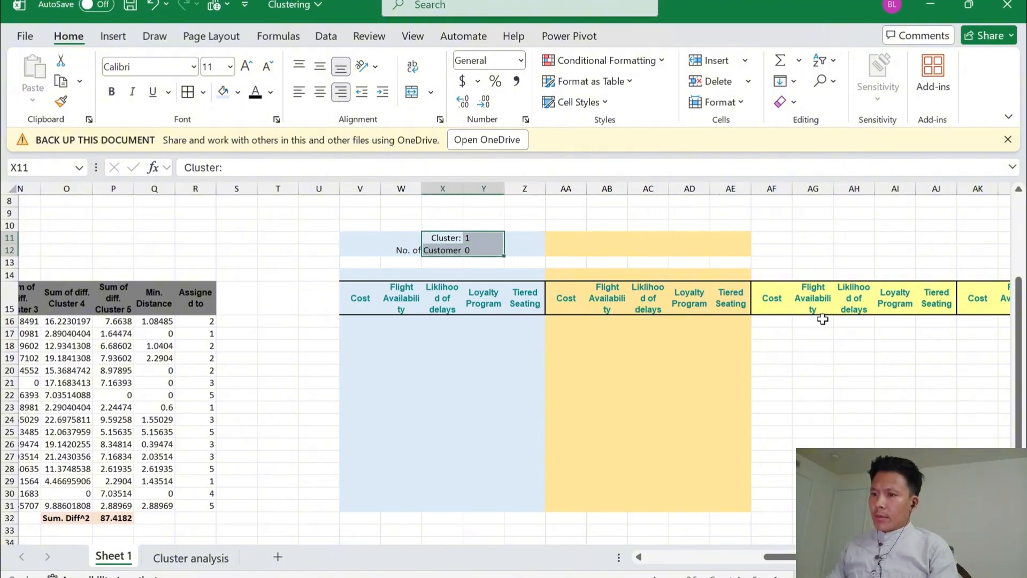
{"action": "key", "text": "ctrl+c"}
{"action": "key", "text": "Right"}
{"action": "key", "text": "Right"}
{"action": "key", "text": "Right"}
{"action": "key", "text": "Right"}
{"action": "key", "text": "Right"}
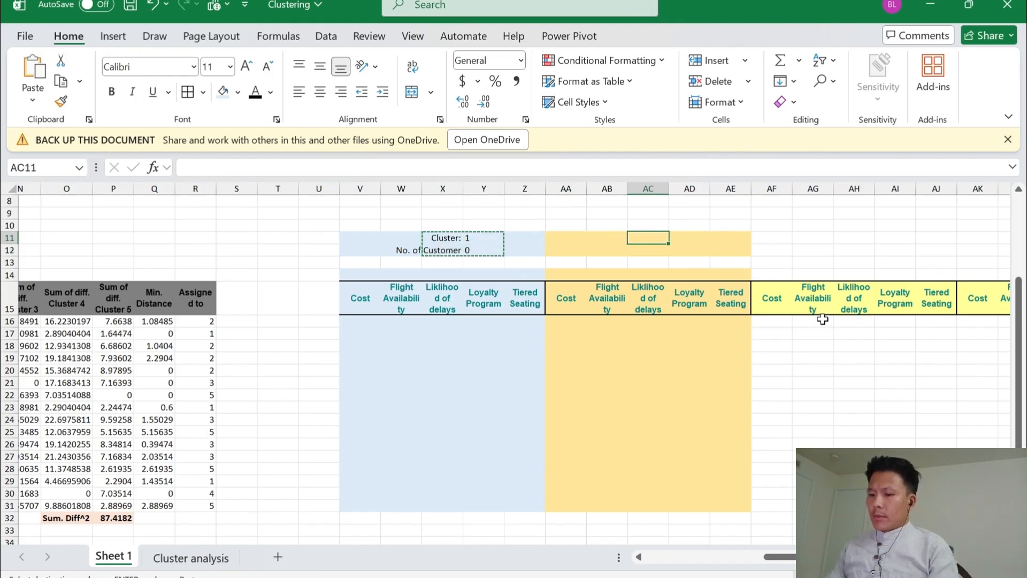
{"action": "key", "text": "ctrl+v"}
Fill the pasted cluster and customer-count cells AC11:AD12 with the second-lightest gold theme color
{"action": "key", "text": "Left"}
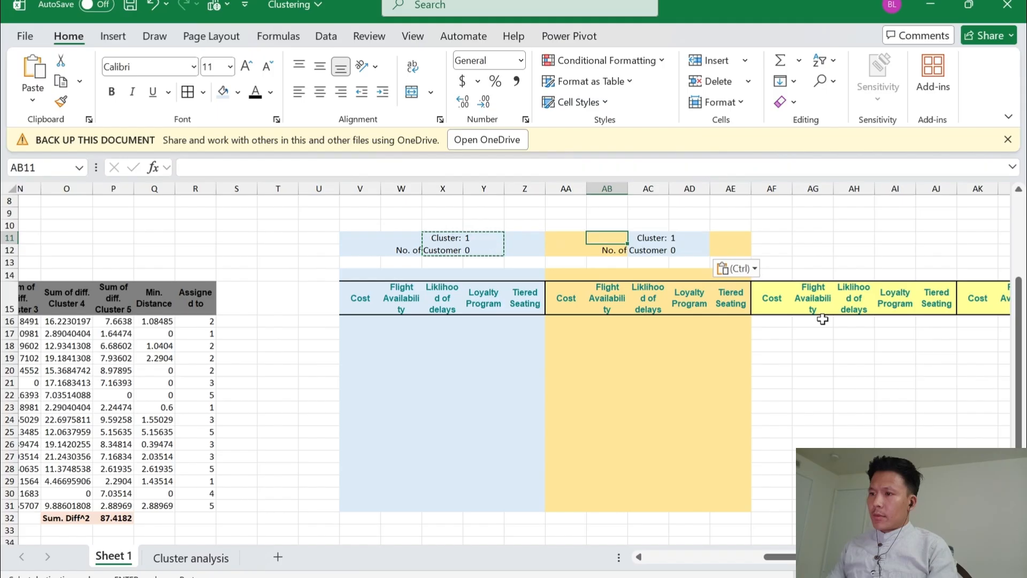
{"action": "key", "text": "Left"}
{"action": "key", "text": "Right"}
{"action": "key", "text": "Right"}
{"action": "key", "text": "shift+Right"}
{"action": "key", "text": "shift+Down"}
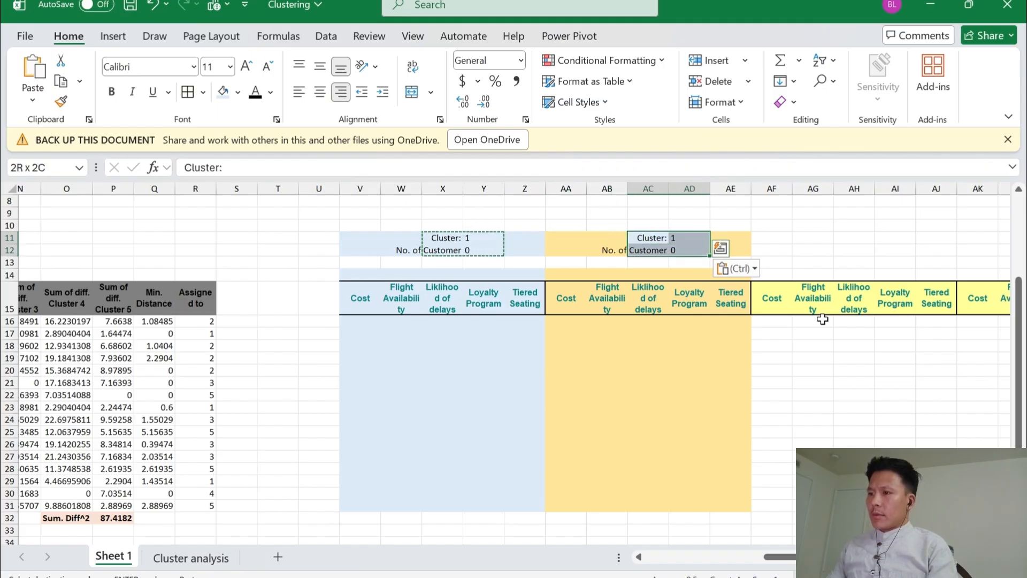
{"action": "key", "text": "alt+h"}
{"action": "key", "text": "h"}
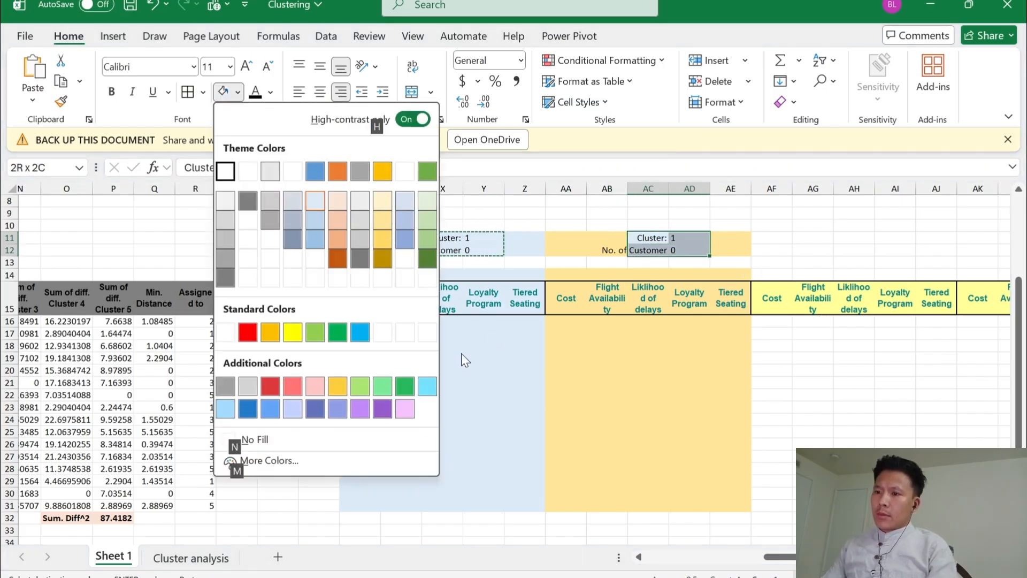
{"action": "left_click", "coordinate": [386, 214]}
Set the cluster number above the gold block, in AD11, to 2
{"action": "left_click", "coordinate": [676, 236]}
{"action": "type", "text": "1"}
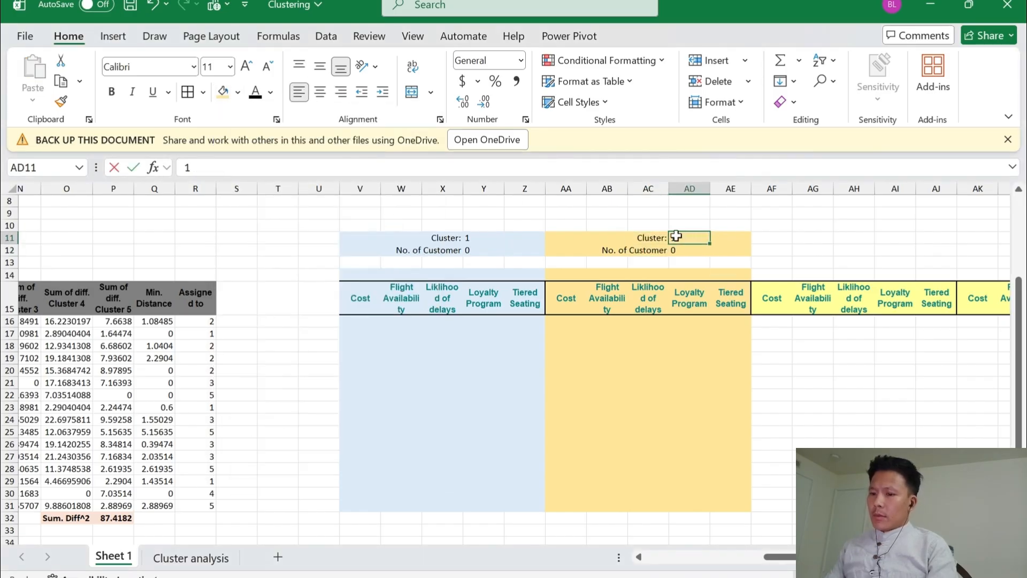
{"action": "double_click", "coordinate": [676, 236]}
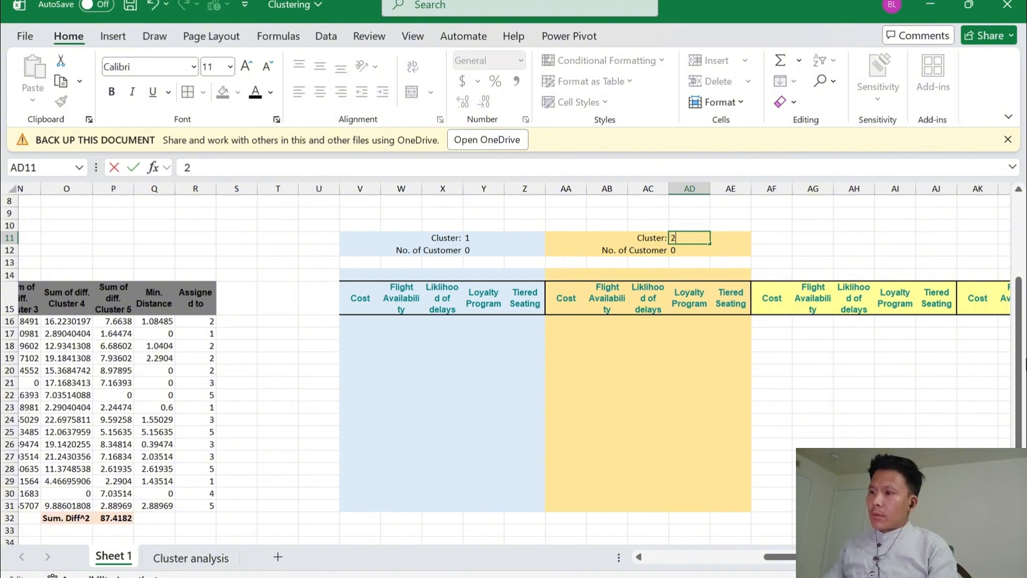
{"action": "key", "text": "Return"}
{"action": "key", "text": "Right"}
{"action": "key", "text": "Right"}
{"action": "key", "text": "Right"}
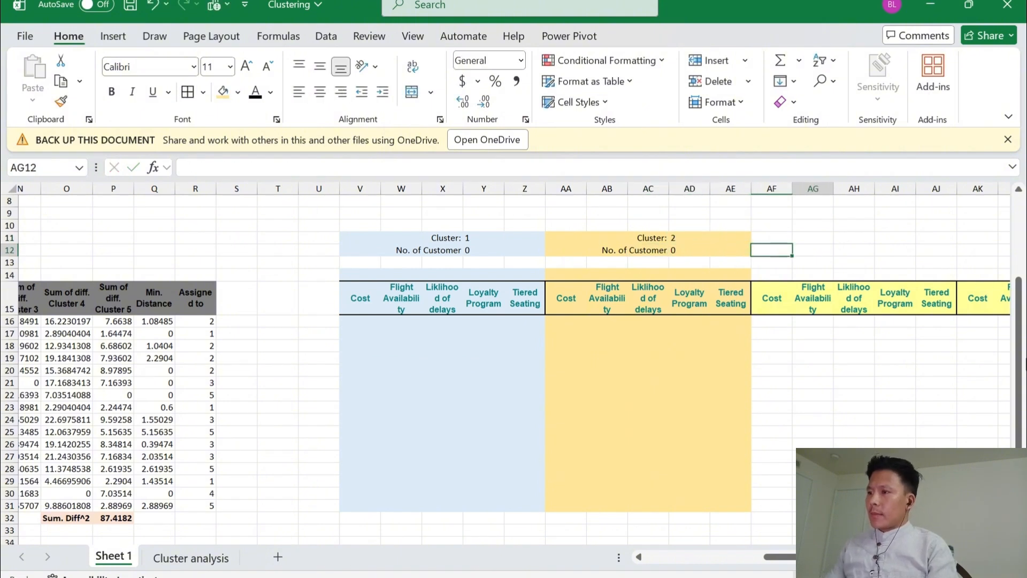
{"action": "key", "text": "Up"}
{"action": "key", "text": "shift+Down"}
{"action": "key", "text": "shift+Right"}
{"action": "key", "text": "shift+Right"}
{"action": "key", "text": "shift+Right"}
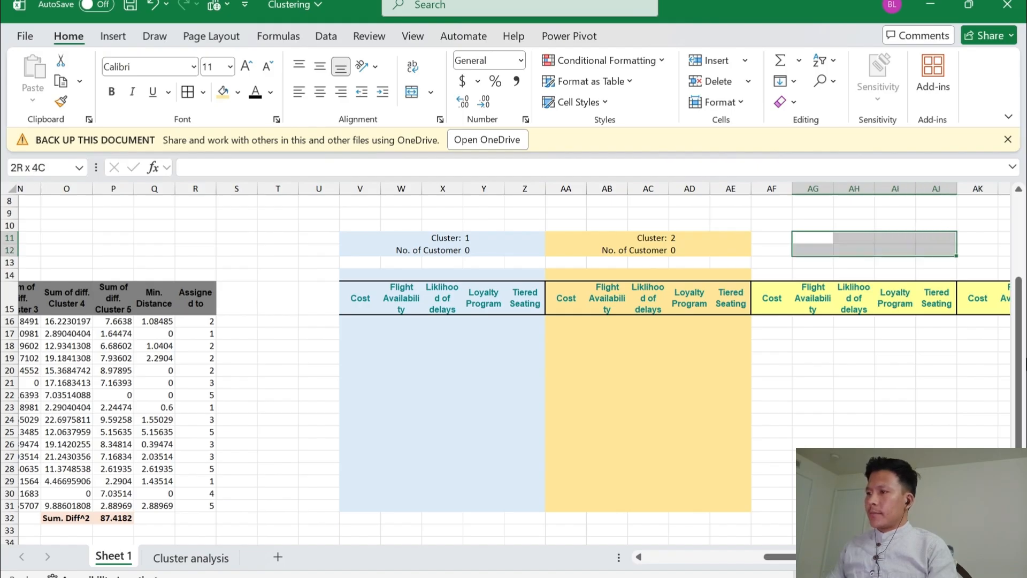
Copy the cluster and customer-count labels with their values from AC11:AD12 and paste them at AH11, above the third header block
{"action": "key", "text": "Left"}
{"action": "key", "text": "Left"}
{"action": "key", "text": "Left"}
{"action": "key", "text": "Left"}
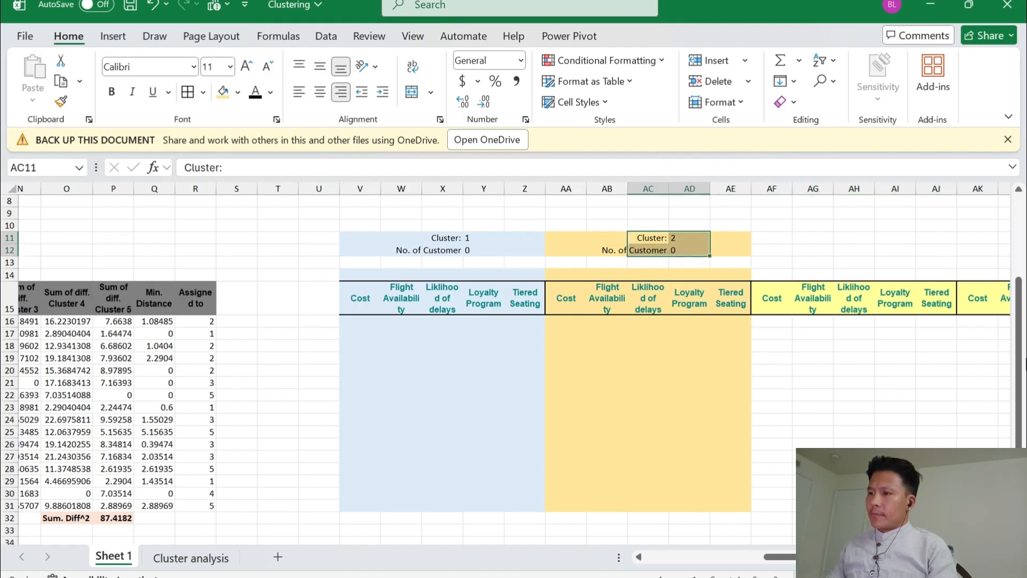
{"action": "key", "text": "ctrl+c"}
{"action": "key", "text": "Right"}
{"action": "key", "text": "Right"}
{"action": "key", "text": "Right"}
{"action": "key", "text": "Right"}
{"action": "key", "text": "Right"}
{"action": "key", "text": "Right"}
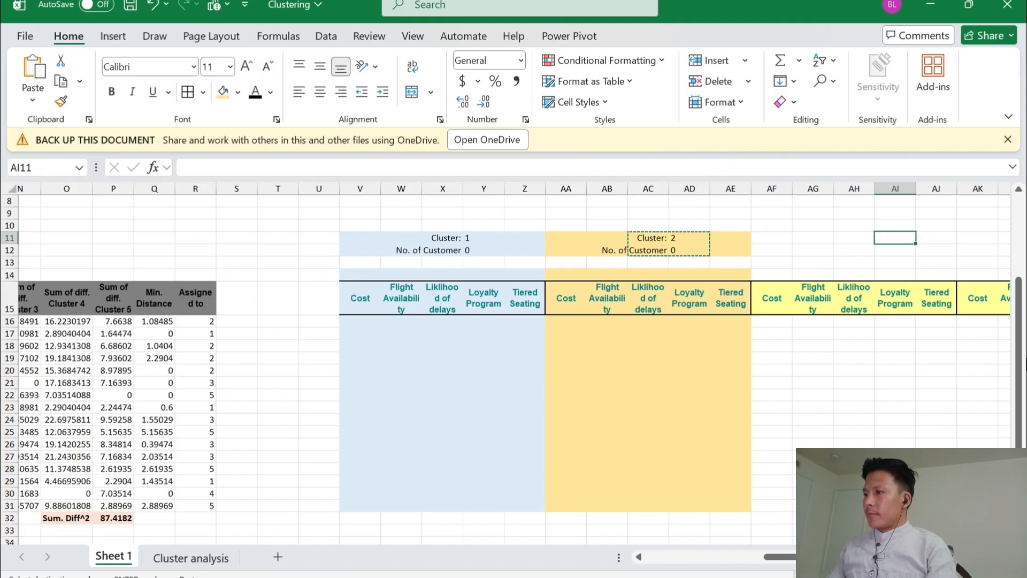
{"action": "key", "text": "Left"}
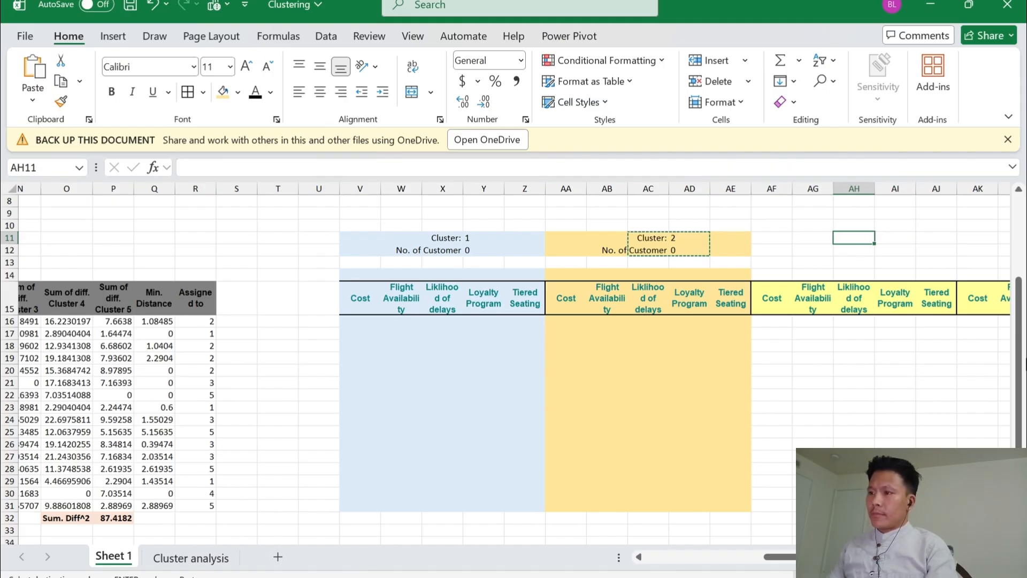
{"action": "key", "text": "ctrl+v"}
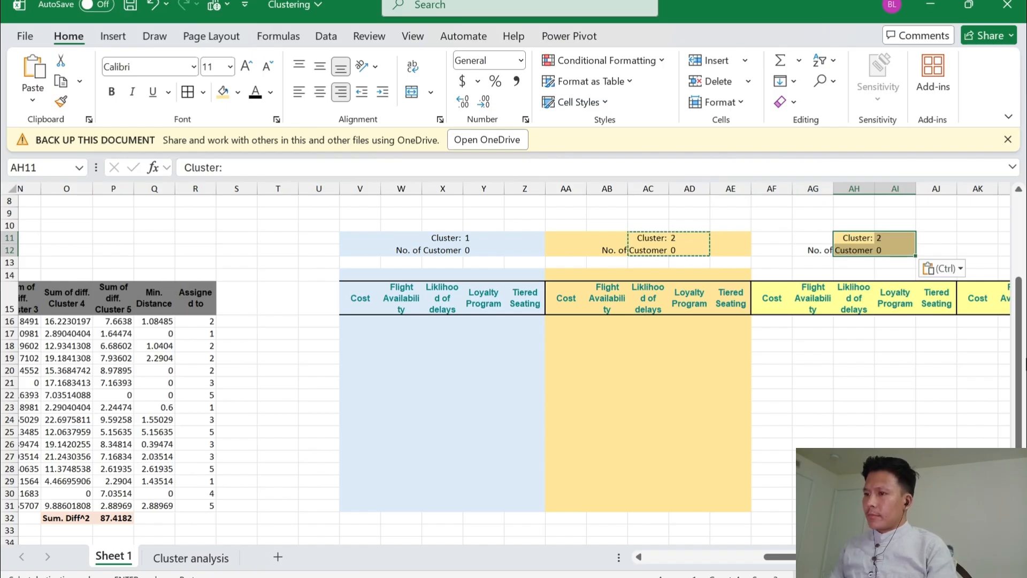
Fill AF11:AJ12, above the third header block, with the second-lightest green theme color
{"action": "key", "text": "Left"}
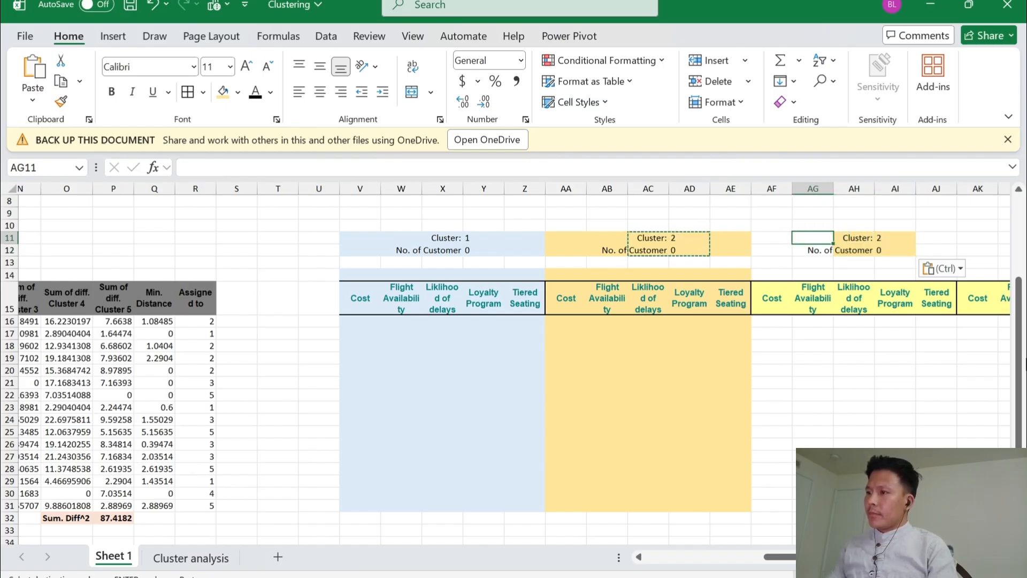
{"action": "key", "text": "shift+Down"}
{"action": "key", "text": "shift+Up"}
{"action": "key", "text": "shift+Right"}
{"action": "key", "text": "shift+Right"}
{"action": "key", "text": "shift+Right"}
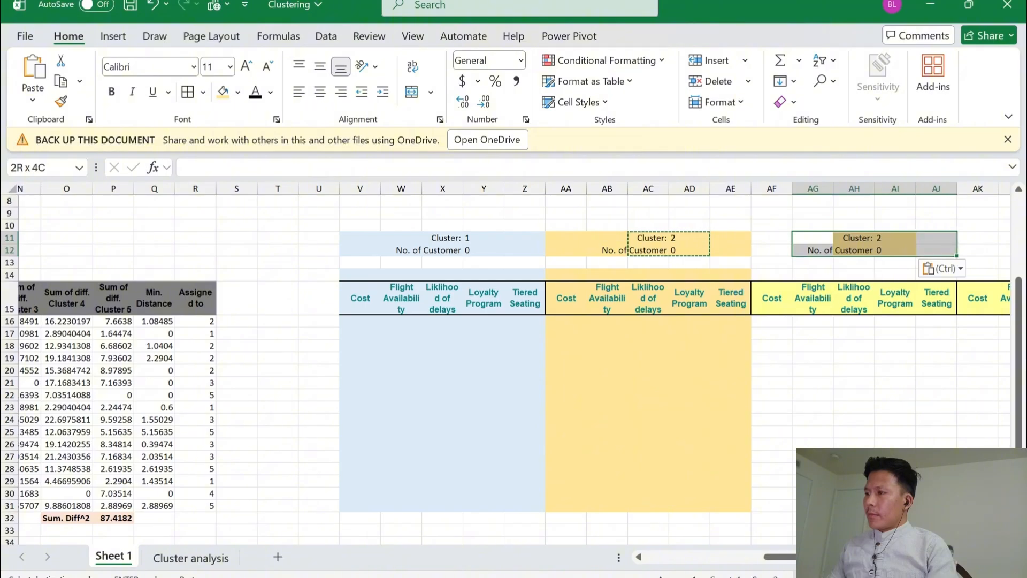
{"action": "key", "text": "Left"}
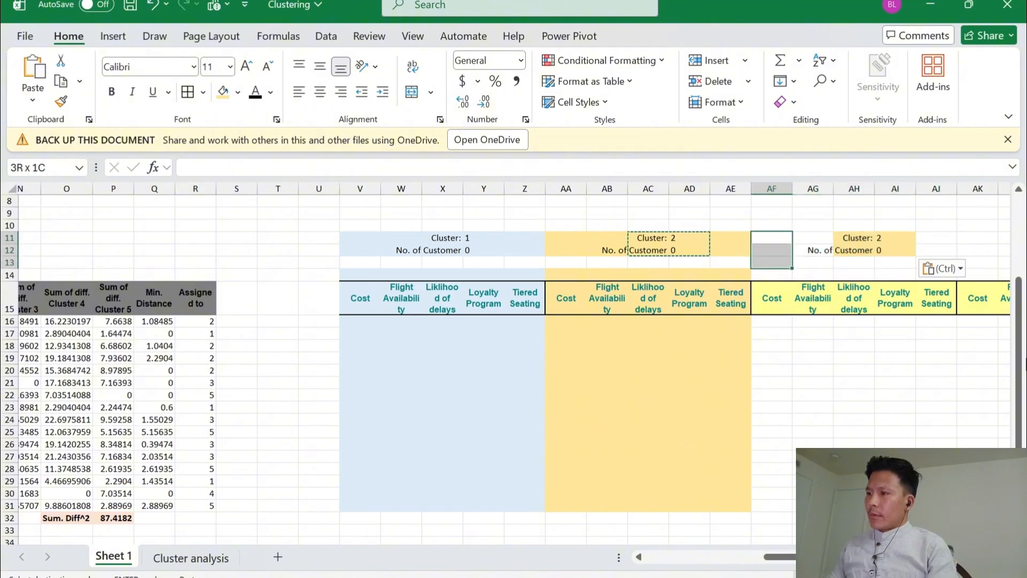
{"action": "key", "text": "shift+Right"}
{"action": "key", "text": "shift+Right"}
{"action": "key", "text": "shift+Right"}
{"action": "key", "text": "shift+Right"}
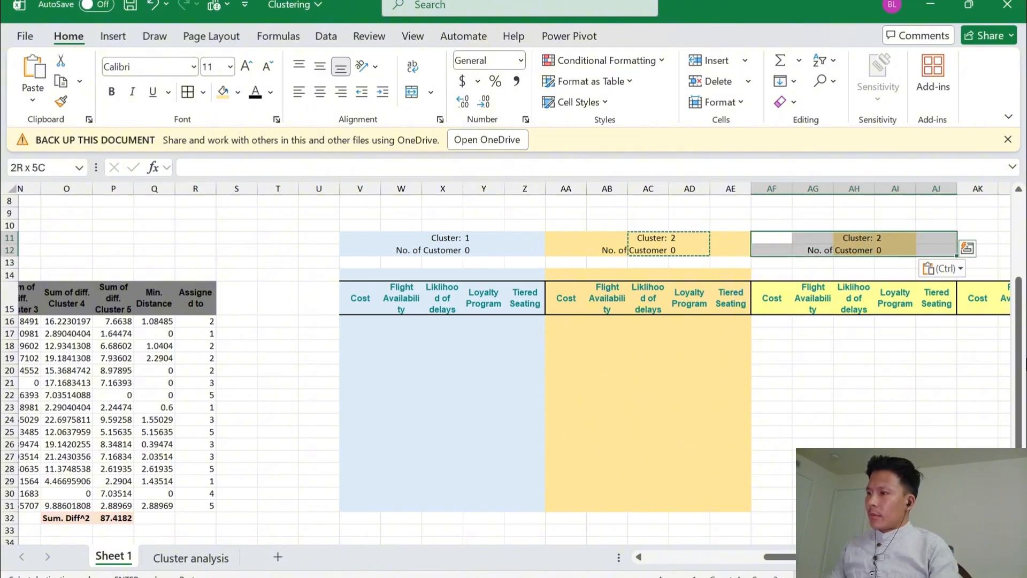
{"action": "key", "text": "alt+h"}
{"action": "key", "text": "h"}
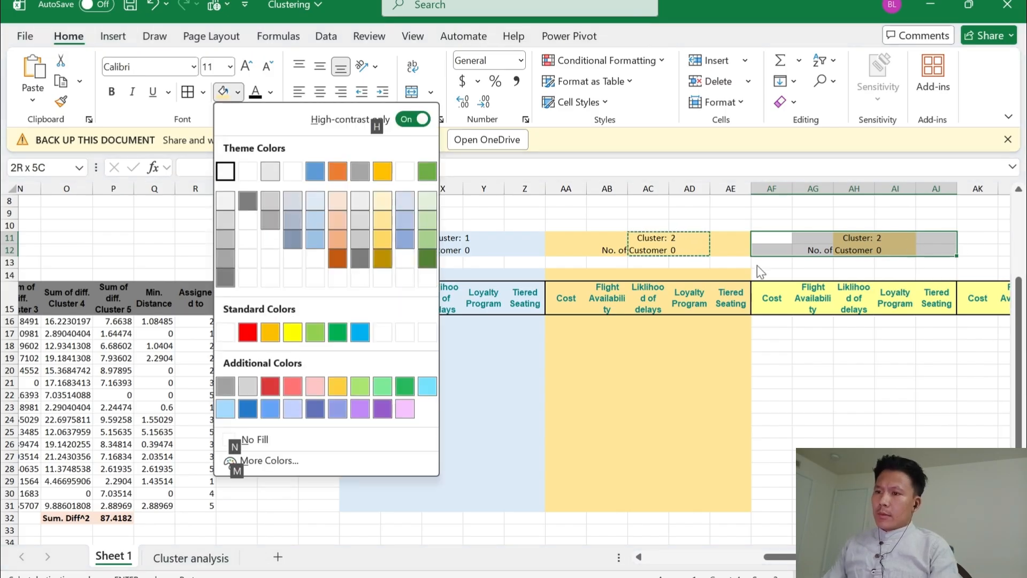
{"action": "left_click", "coordinate": [422, 221]}
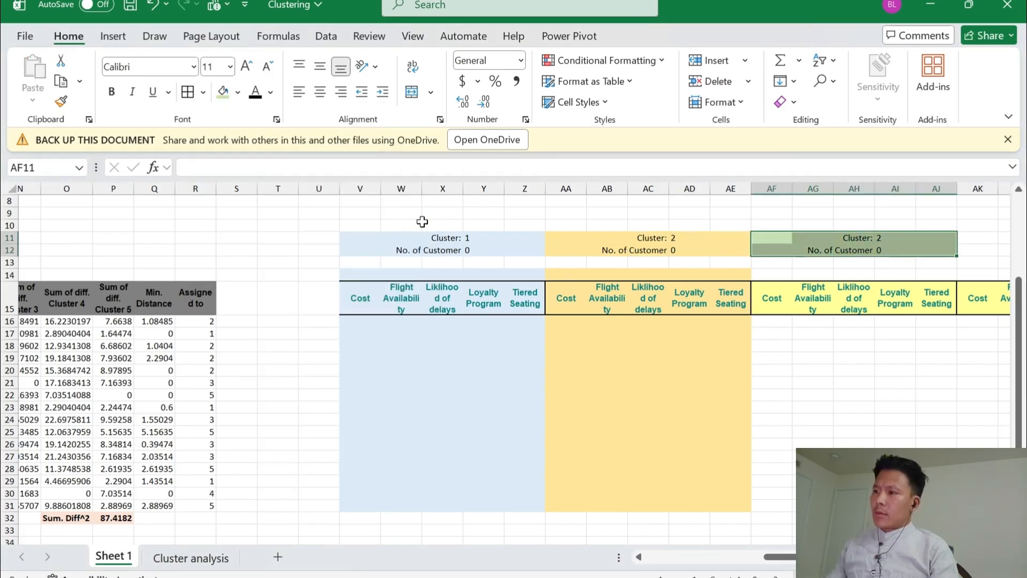
Apply the same green fill to the third header block, the row above it and its customer rows, AF14:AJ31
{"action": "key", "text": "Down"}
{"action": "key", "text": "Down"}
{"action": "key", "text": "Down"}
{"action": "key", "text": "shift+Right"}
{"action": "key", "text": "shift+Right"}
{"action": "key", "text": "shift+Right"}
{"action": "key", "text": "shift+Right"}
{"action": "key", "text": "shift+Down"}
{"action": "key", "text": "shift+Down"}
{"action": "key", "text": "shift+Down"}
{"action": "key", "text": "shift+Down"}
{"action": "key", "text": "shift+Down"}
{"action": "key", "text": "shift+Down"}
{"action": "key", "text": "shift+Down"}
{"action": "key", "text": "shift+Down"}
{"action": "key", "text": "shift+Down"}
{"action": "key", "text": "shift+Down"}
{"action": "key", "text": "shift+Down"}
{"action": "key", "text": "shift+Down"}
{"action": "key", "text": "shift+Down"}
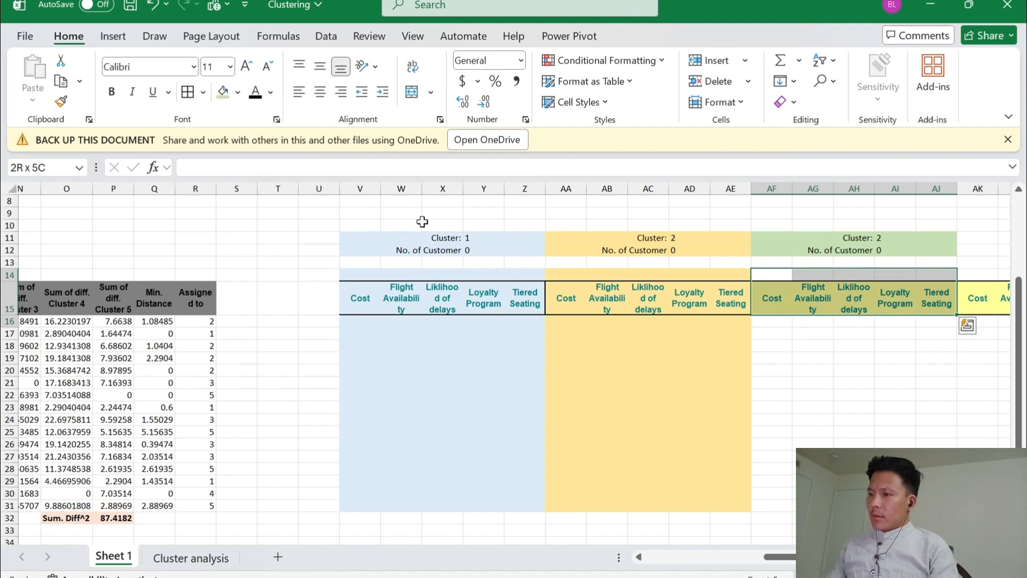
{"action": "key", "text": "shift+Down"}
{"action": "key", "text": "shift+Down"}
{"action": "key", "text": "shift+Down"}
{"action": "key", "text": "shift+Down"}
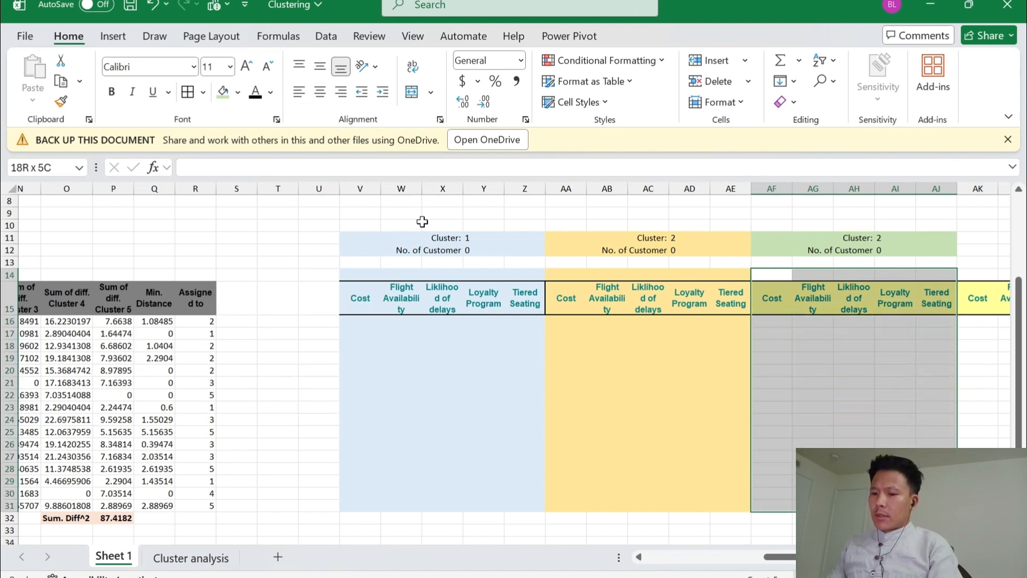
{"action": "key", "text": "F4"}
Copy the cluster and customer-count labels with their values from AH11:AI12 and paste them at AM11, above the fourth header block
{"action": "key", "text": "Right"}
{"action": "key", "text": "Right"}
{"action": "key", "text": "Right"}
{"action": "key", "text": "Right"}
{"action": "key", "text": "Right"}
{"action": "key", "text": "Right"}
{"action": "key", "text": "Right"}
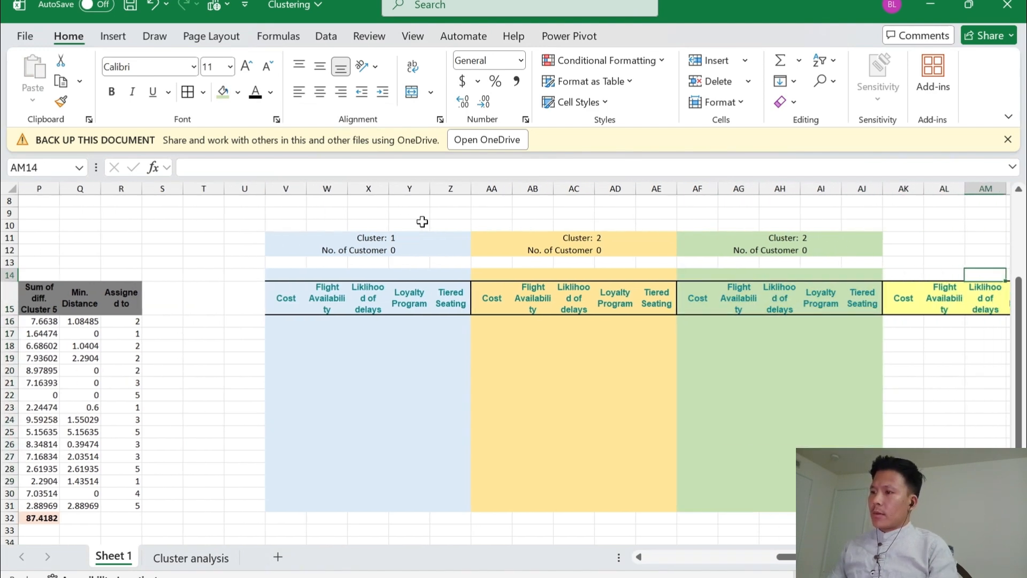
{"action": "key", "text": "Right"}
{"action": "key", "text": "Right"}
{"action": "key", "text": "Right"}
{"action": "key", "text": "Right"}
{"action": "key", "text": "Left"}
{"action": "key", "text": "Left"}
{"action": "key", "text": "Left"}
{"action": "key", "text": "Left"}
{"action": "key", "text": "Left"}
{"action": "key", "text": "Left"}
{"action": "key", "text": "Left"}
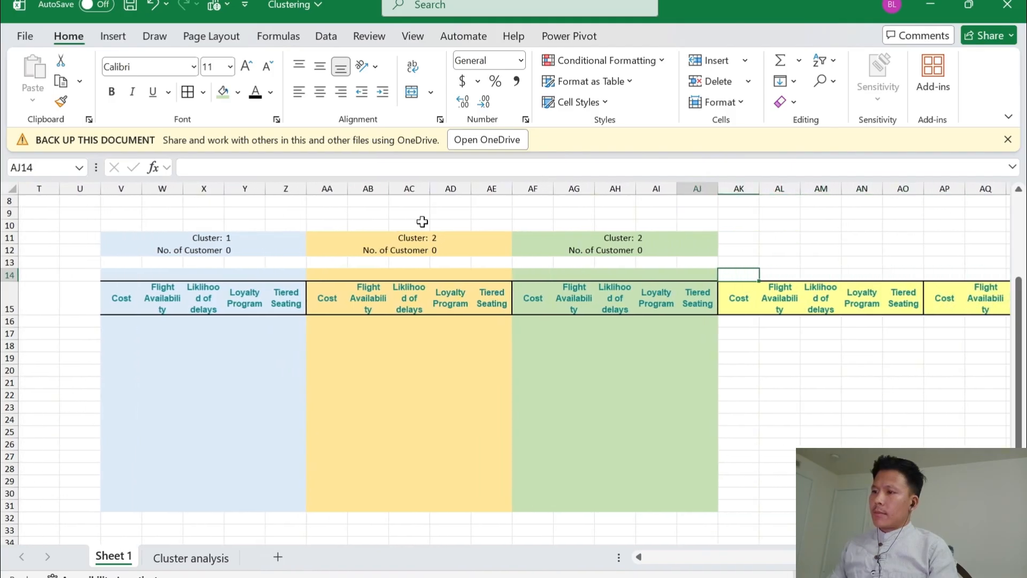
{"action": "key", "text": "Up"}
{"action": "key", "text": "Up"}
{"action": "key", "text": "Up"}
{"action": "key", "text": "Left"}
{"action": "key", "text": "Left"}
{"action": "key", "text": "shift+Right"}
{"action": "key", "text": "shift+Down"}
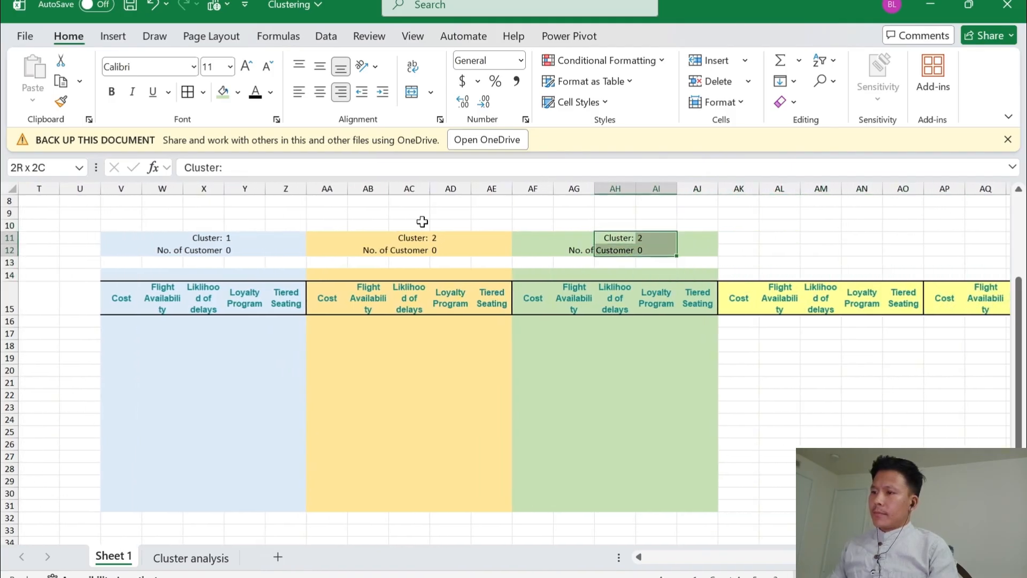
{"action": "key", "text": "Right"}
{"action": "key", "text": "Right"}
{"action": "key", "text": "Right"}
{"action": "key", "text": "Right"}
{"action": "key", "text": "Right"}
{"action": "key", "text": "Right"}
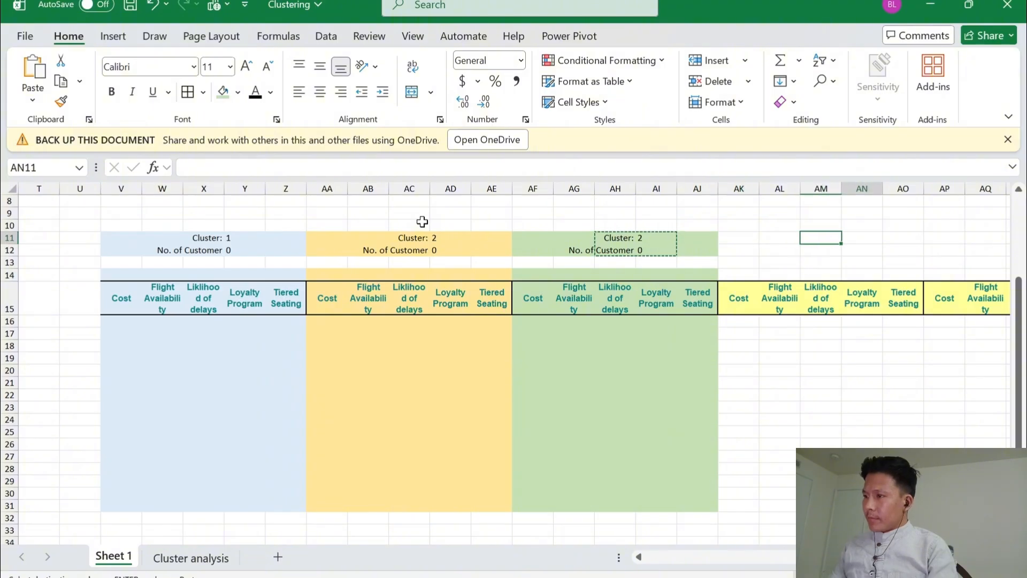
{"action": "key", "text": "Left"}
{"action": "key", "text": "ctrl+v"}
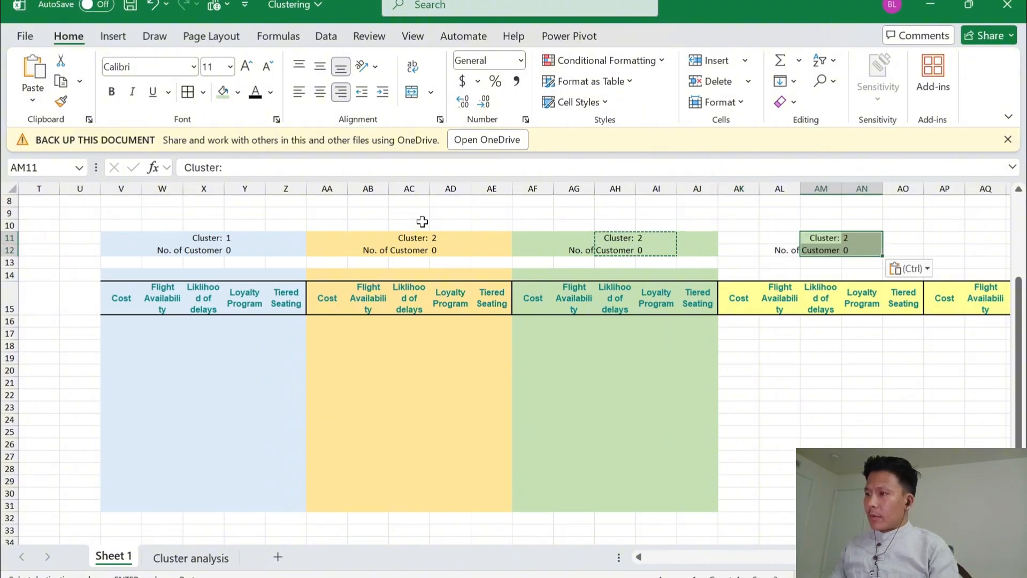
Fill AK11:AO12, above the fourth header block, with the second-lightest orange theme color
{"action": "key", "text": "Left"}
{"action": "key", "text": "Left"}
{"action": "key", "text": "shift+Down"}
{"action": "key", "text": "shift+Right"}
{"action": "key", "text": "shift+Right"}
{"action": "key", "text": "shift+Right"}
{"action": "key", "text": "shift+Right"}
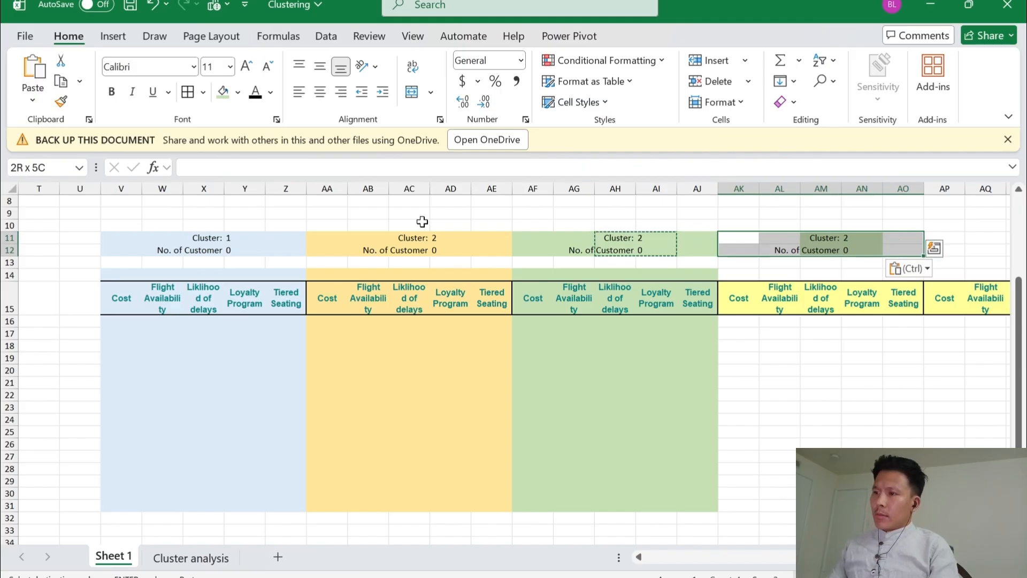
{"action": "key", "text": "alt"}
{"action": "key", "text": "h"}
{"action": "key", "text": "h"}
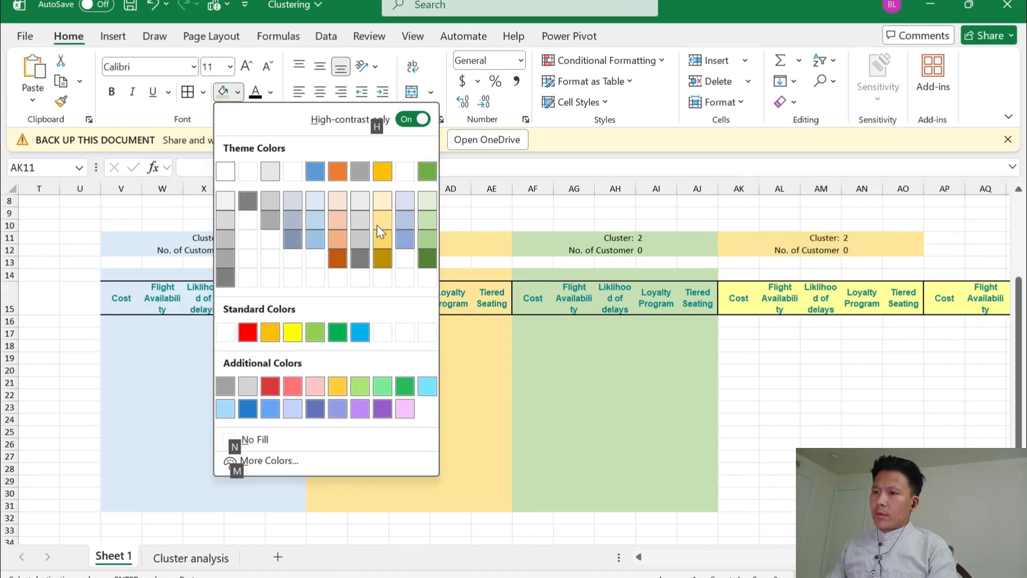
{"action": "left_click", "coordinate": [336, 218]}
Apply the same orange fill to the fourth header block with its customer rows, AK14:AO31, and save the workbook
{"action": "key", "text": "Down"}
{"action": "key", "text": "Down"}
{"action": "key", "text": "shift+Down"}
{"action": "key", "text": "shift+Down"}
{"action": "key", "text": "shift+Down"}
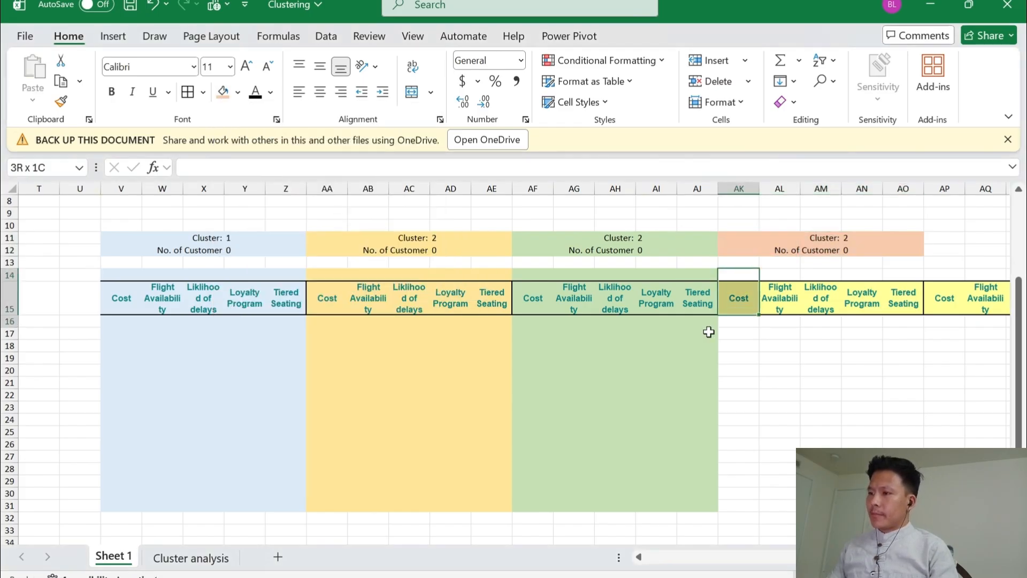
{"action": "key", "text": "shift+Down"}
{"action": "key", "text": "shift+Down"}
{"action": "key", "text": "shift+Down"}
{"action": "key", "text": "shift+Down"}
{"action": "key", "text": "shift+Down"}
{"action": "key", "text": "shift+Down"}
{"action": "key", "text": "shift+Down"}
{"action": "key", "text": "shift+Down"}
{"action": "key", "text": "shift+Down"}
{"action": "key", "text": "shift+Down"}
{"action": "key", "text": "shift+Down"}
{"action": "key", "text": "shift+Down"}
{"action": "key", "text": "shift+Down"}
{"action": "key", "text": "shift+Down"}
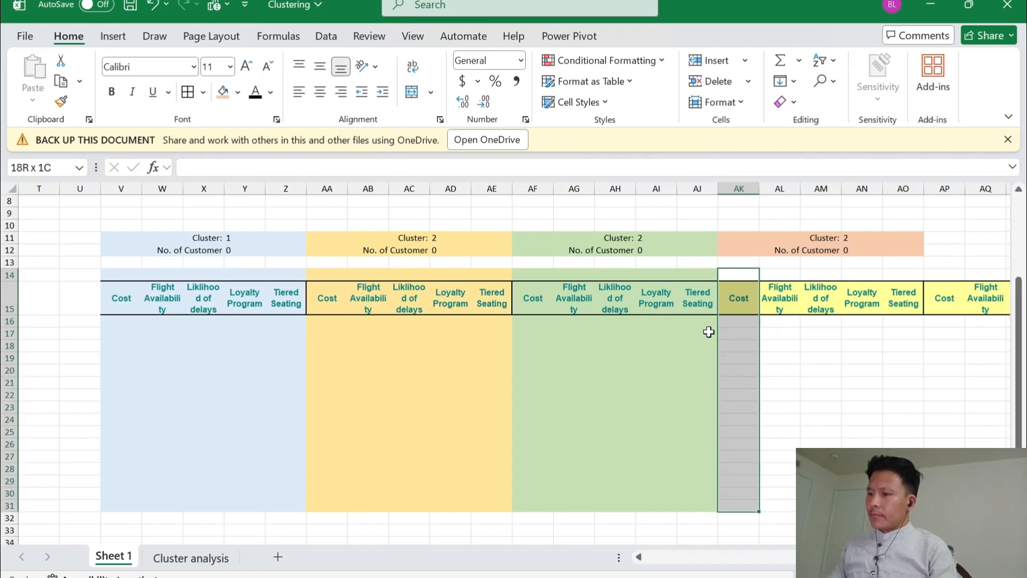
{"action": "key", "text": "shift+Right"}
{"action": "key", "text": "shift+Right"}
{"action": "key", "text": "shift+Right"}
{"action": "key", "text": "shift+Right"}
{"action": "key", "text": "F4"}
{"action": "key", "text": "ctrl+q"}
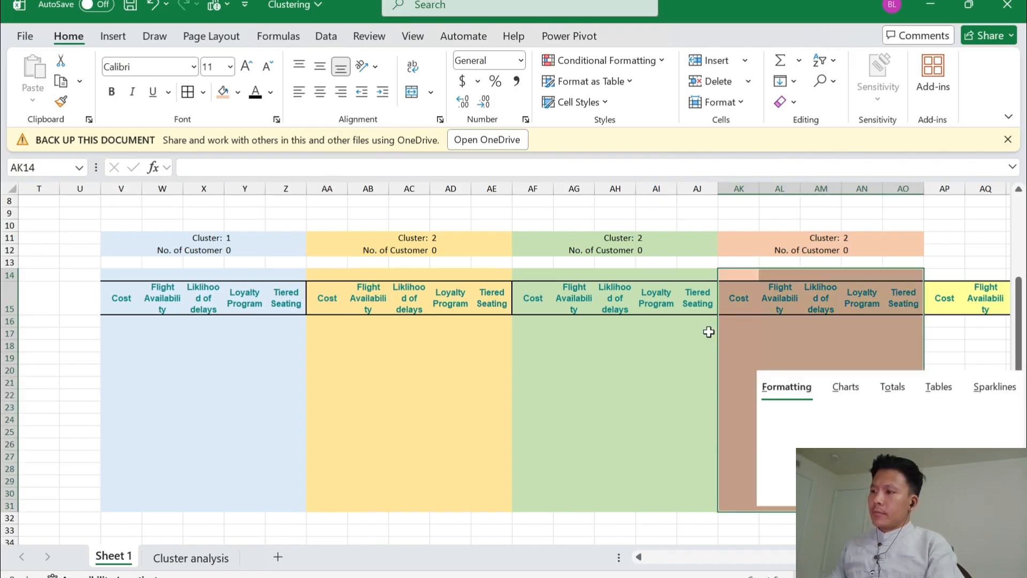
{"action": "key", "text": "Escape"}
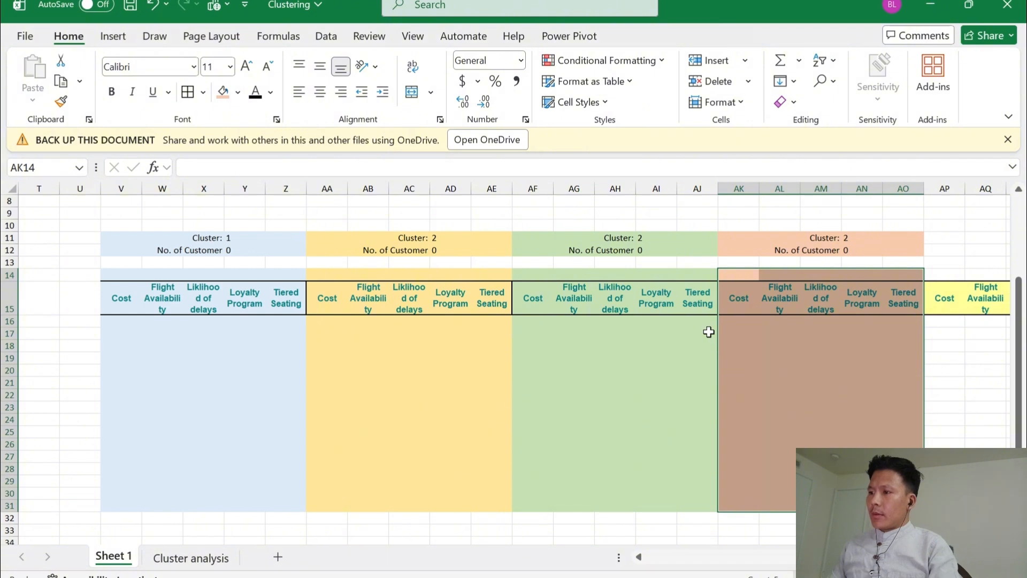
{"action": "key", "text": "ctrl+s"}
Copy the cluster and customer-count labels with their values from AM11:AN12 and paste them at AR11, above the fifth header block
{"action": "key", "text": "Right"}
{"action": "key", "text": "Right"}
{"action": "key", "text": "Right"}
{"action": "key", "text": "Right"}
{"action": "key", "text": "Right"}
{"action": "key", "text": "Right"}
{"action": "key", "text": "Right"}
{"action": "key", "text": "Right"}
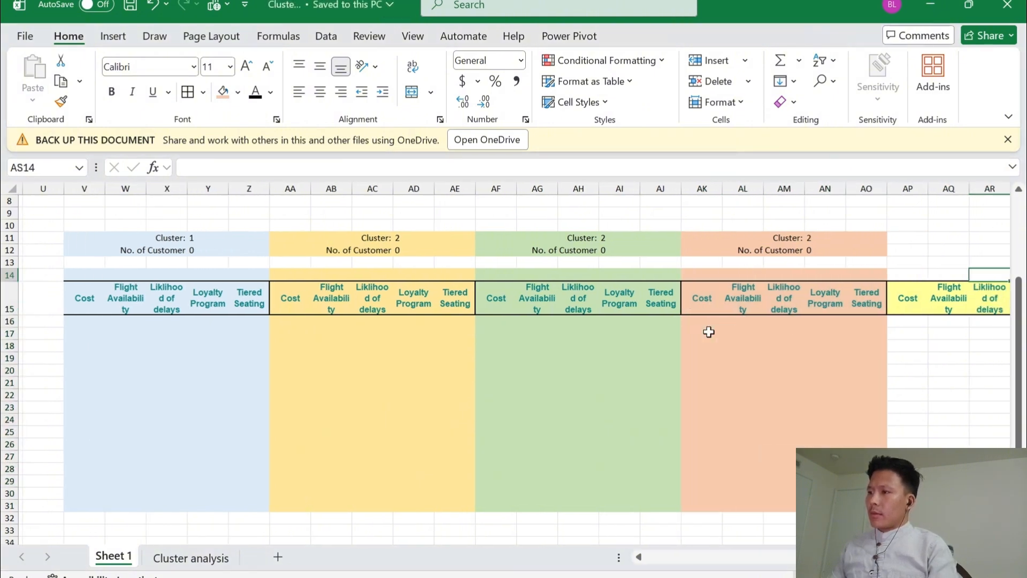
{"action": "key", "text": "Left"}
{"action": "key", "text": "Left"}
{"action": "key", "text": "Left"}
{"action": "key", "text": "Left"}
{"action": "key", "text": "Left"}
{"action": "key", "text": "Left"}
{"action": "key", "text": "Up"}
{"action": "key", "text": "Up"}
{"action": "key", "text": "Left"}
{"action": "key", "text": "Up"}
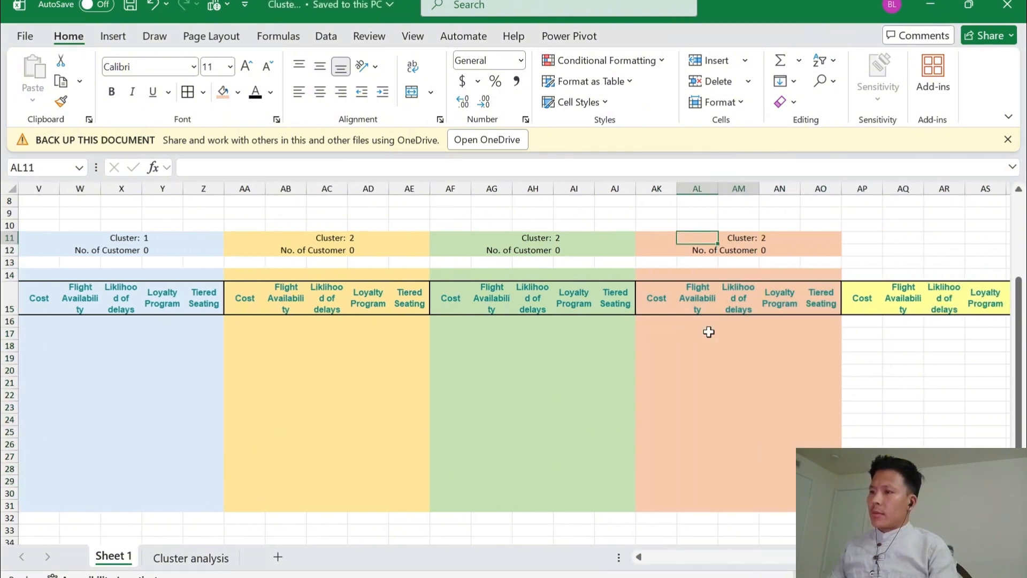
{"action": "key", "text": "Right"}
{"action": "key", "text": "shift+Right"}
{"action": "key", "text": "shift+Down"}
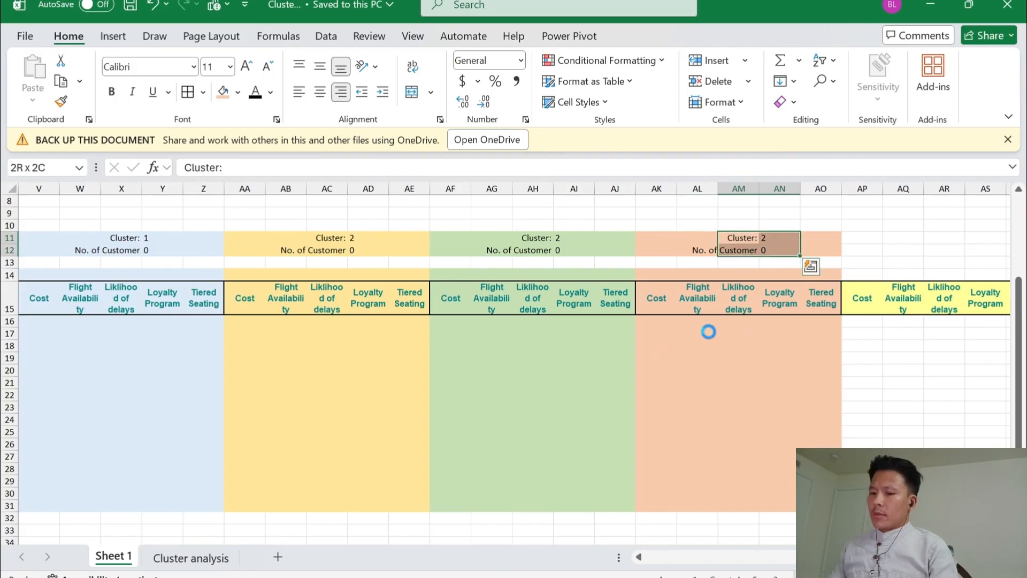
{"action": "key", "text": "ctrl+c"}
{"action": "key", "text": "Right"}
{"action": "key", "text": "Right"}
{"action": "key", "text": "Right"}
{"action": "key", "text": "Right"}
{"action": "key", "text": "Right"}
{"action": "key", "text": "Right"}
{"action": "key", "text": "Right"}
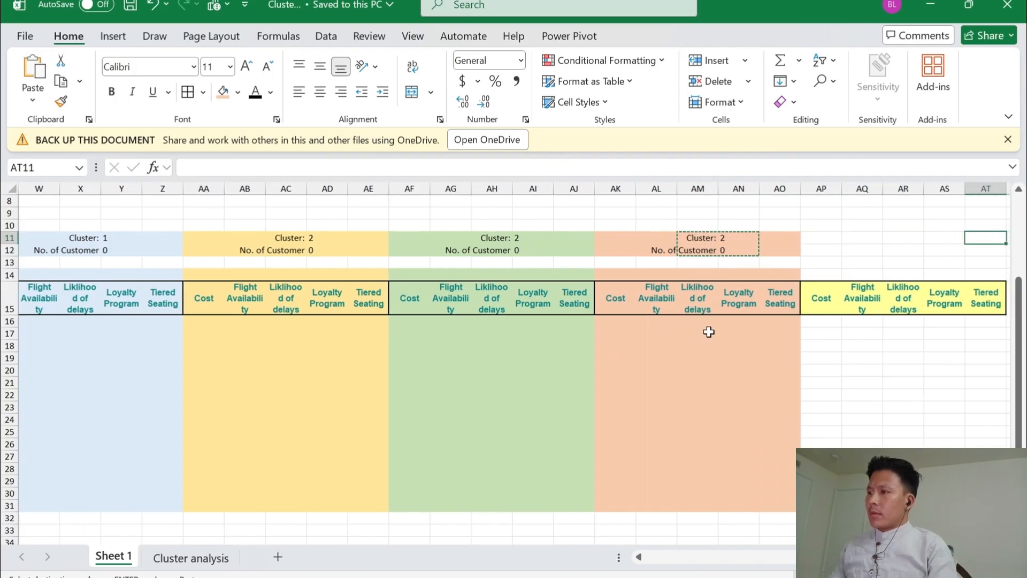
{"action": "key", "text": "Right"}
{"action": "key", "text": "Left"}
{"action": "key", "text": "Left"}
{"action": "key", "text": "Left"}
{"action": "key", "text": "ctrl+v"}
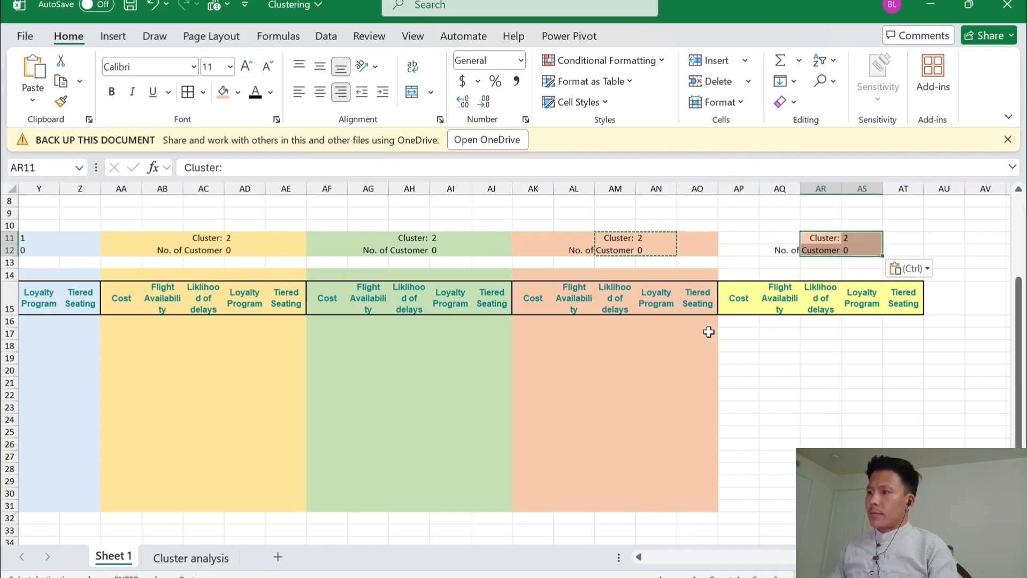
Fill AP11:AT12, above the fifth header block, with the second-lightest shade of the light gray theme color
{"action": "key", "text": "Left"}
{"action": "key", "text": "Left"}
{"action": "key", "text": "shift+Down"}
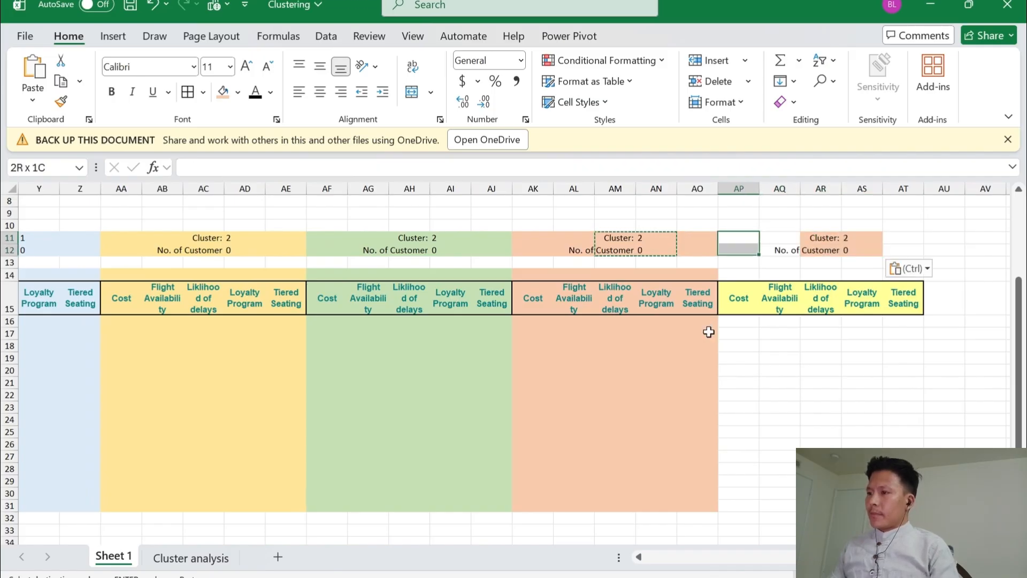
{"action": "key", "text": "shift+Down"}
{"action": "key", "text": "shift+Up"}
{"action": "key", "text": "shift+Right"}
{"action": "key", "text": "shift+Right"}
{"action": "key", "text": "shift+Right"}
{"action": "key", "text": "shift+Right"}
{"action": "key", "text": "shift+Right"}
{"action": "key", "text": "shift+Left"}
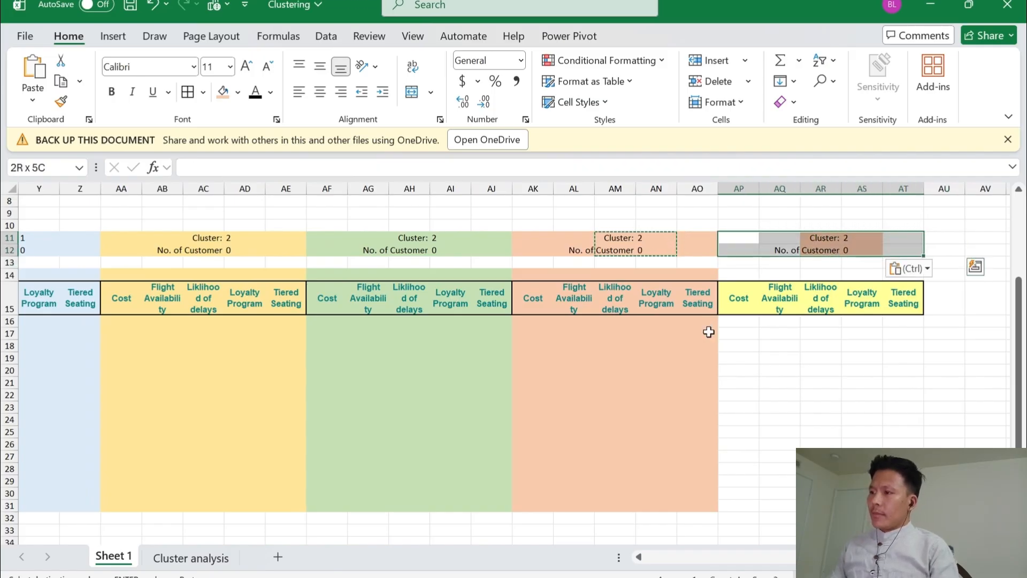
{"action": "key", "text": "alt+h"}
{"action": "key", "text": "h"}
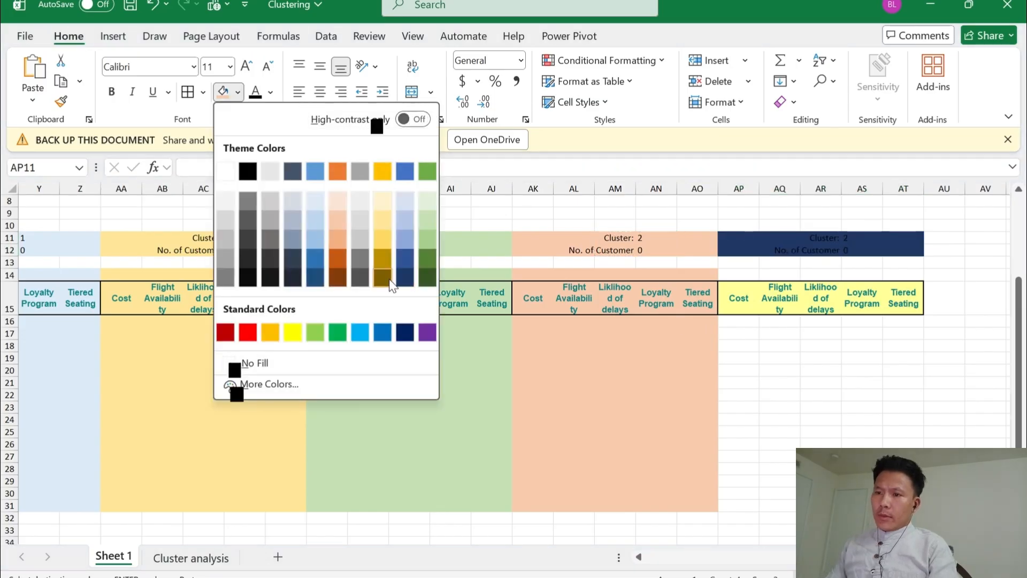
{"action": "left_click", "coordinate": [270, 223]}
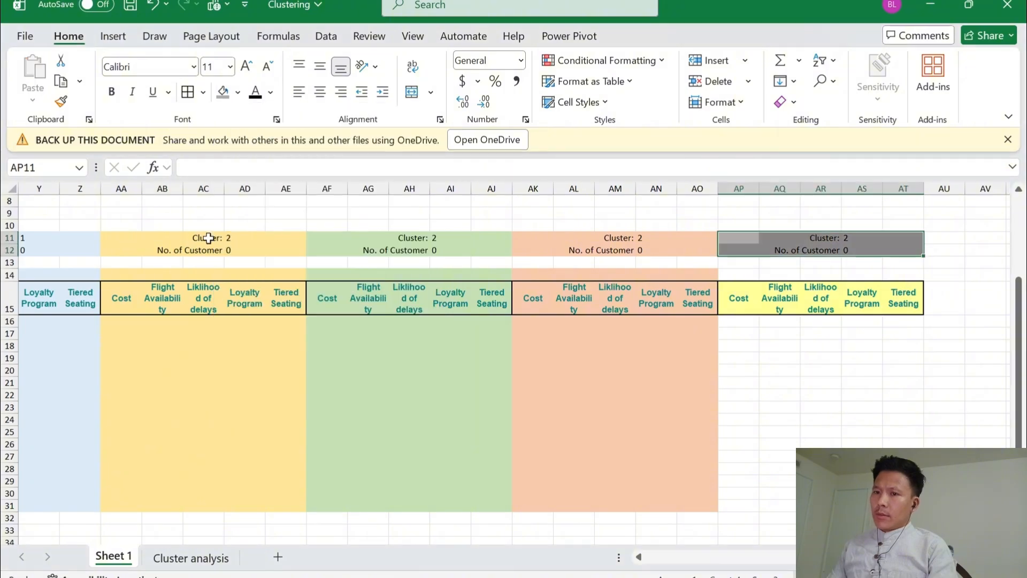
{"action": "scroll", "coordinate": [172, 214], "scroll_direction": "left", "scroll_amount": 3}
{"action": "scroll", "coordinate": [172, 214], "scroll_direction": "right", "scroll_amount": 3}
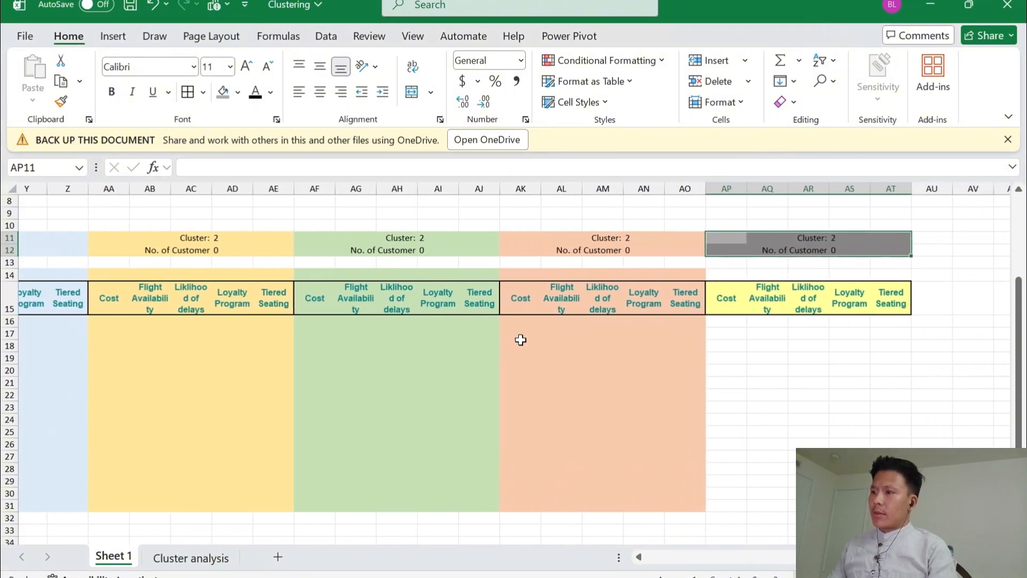
Apply the same gray fill to the fifth header block with its customer rows, AP14:AT31, and save the workbook
{"action": "key", "text": "Down"}
{"action": "key", "text": "Down"}
{"action": "key", "text": "Down"}
{"action": "key", "text": "shift+Right"}
{"action": "key", "text": "shift+Right"}
{"action": "key", "text": "shift+Right"}
{"action": "key", "text": "shift+Right"}
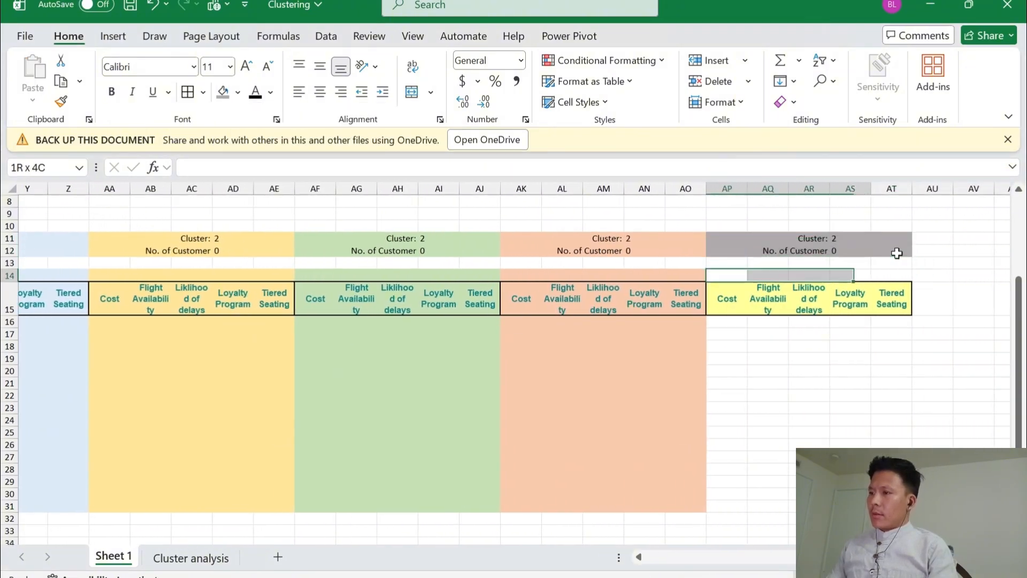
{"action": "key", "text": "shift+Down"}
{"action": "key", "text": "shift+Down"}
{"action": "key", "text": "shift+Down"}
{"action": "key", "text": "shift+Down"}
{"action": "key", "text": "shift+Down"}
{"action": "key", "text": "shift+Down"}
{"action": "key", "text": "shift+Down"}
{"action": "key", "text": "shift+Down"}
{"action": "key", "text": "shift+Down"}
{"action": "key", "text": "shift+Down"}
{"action": "key", "text": "shift+Down"}
{"action": "key", "text": "shift+Down"}
{"action": "key", "text": "shift+Down"}
{"action": "key", "text": "shift+Down"}
{"action": "key", "text": "shift+Down"}
{"action": "key", "text": "shift+Down"}
{"action": "key", "text": "shift+Down"}
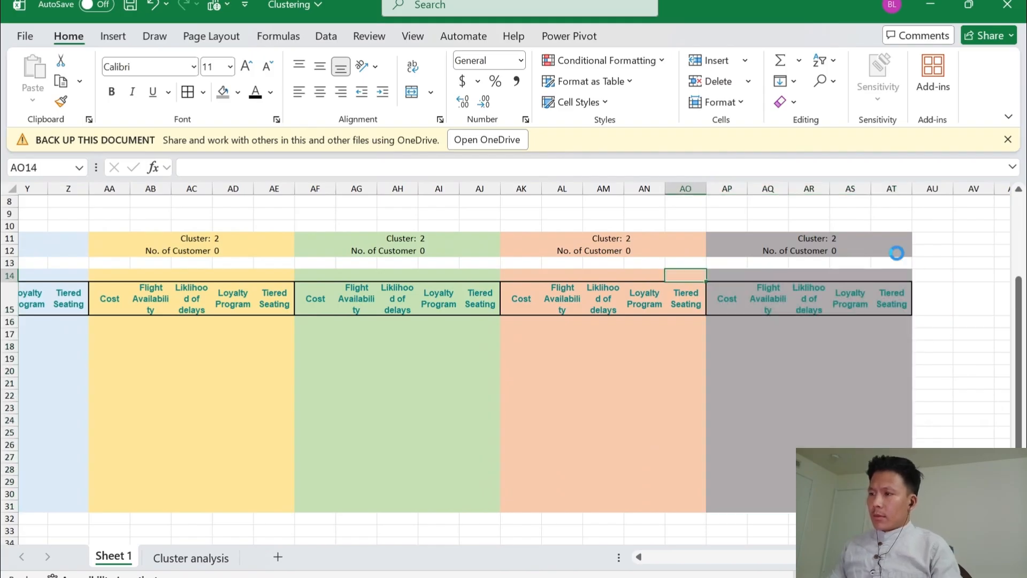
{"action": "key", "text": "Left"}
{"action": "key", "text": "Up"}
{"action": "key", "text": "ctrl+s"}
Set the cluster number above the fifth block, in AS11, to 5
{"action": "key", "text": "Right"}
{"action": "key", "text": "Up"}
{"action": "key", "text": "Right"}
{"action": "key", "text": "Right"}
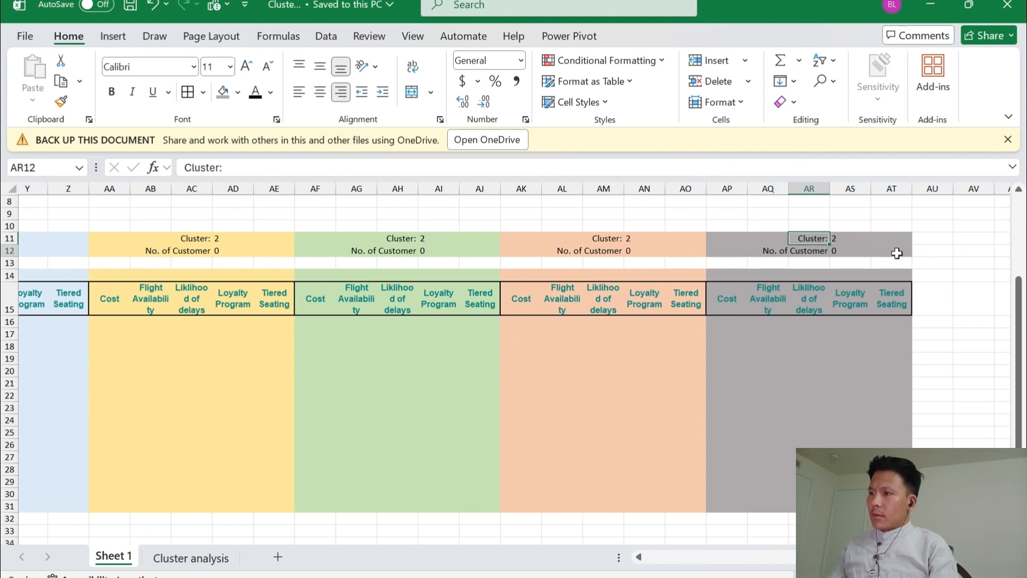
{"action": "key", "text": "Right"}
{"action": "key", "text": "F2"}
{"action": "key", "text": "Escape"}
{"action": "key", "text": "Up"}
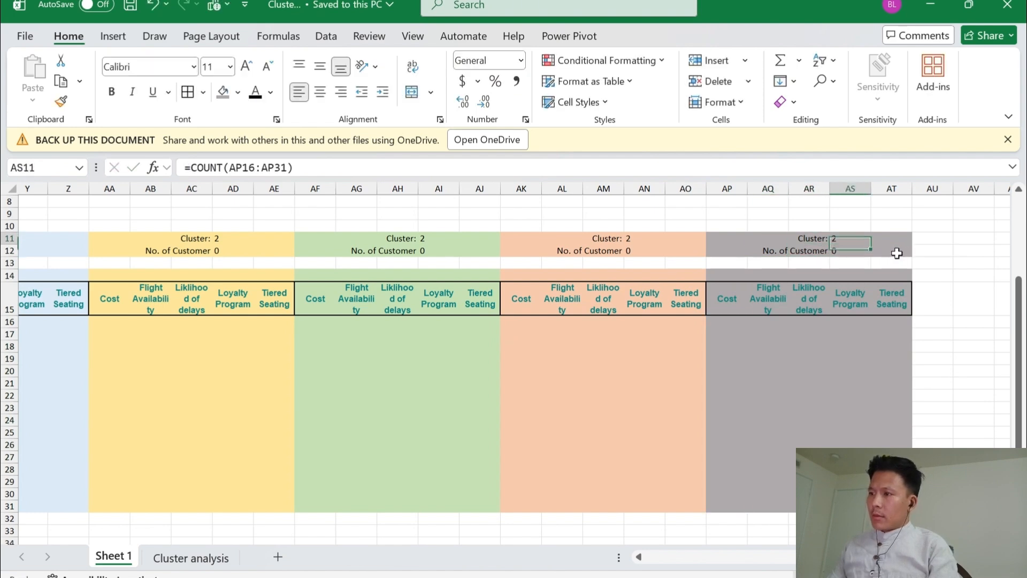
{"action": "key", "text": "BackSpace"}
{"action": "type", "text": "5"}
{"action": "key", "text": "Return"}
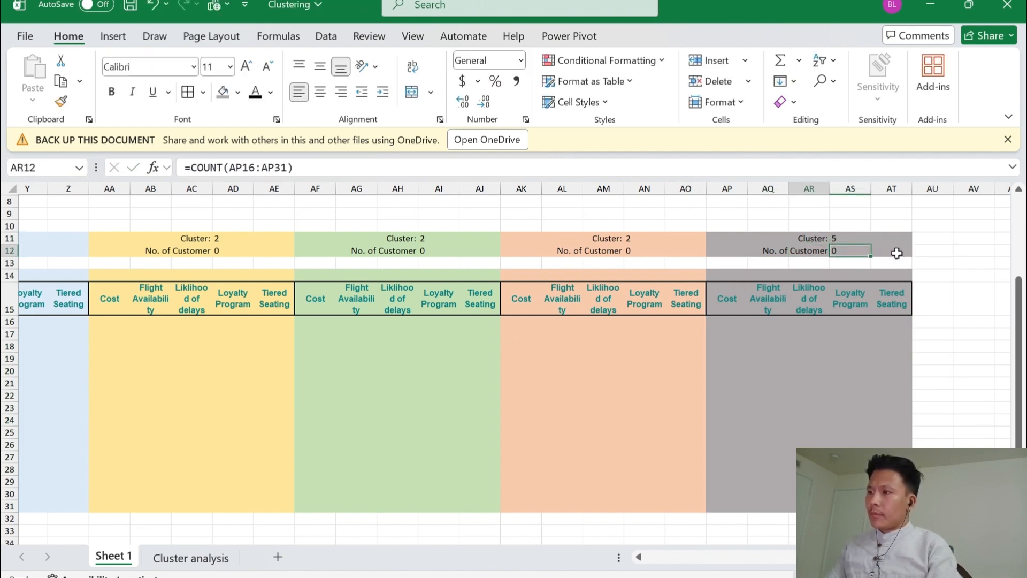
Set the cluster number to 4 above the orange block in AN11 and to 3 above the green block in AI11
{"action": "key", "text": "Left"}
{"action": "key", "text": "Left"}
{"action": "key", "text": "Left"}
{"action": "key", "text": "Left"}
{"action": "key", "text": "Left"}
{"action": "key", "text": "Up"}
{"action": "key", "text": "F2"}
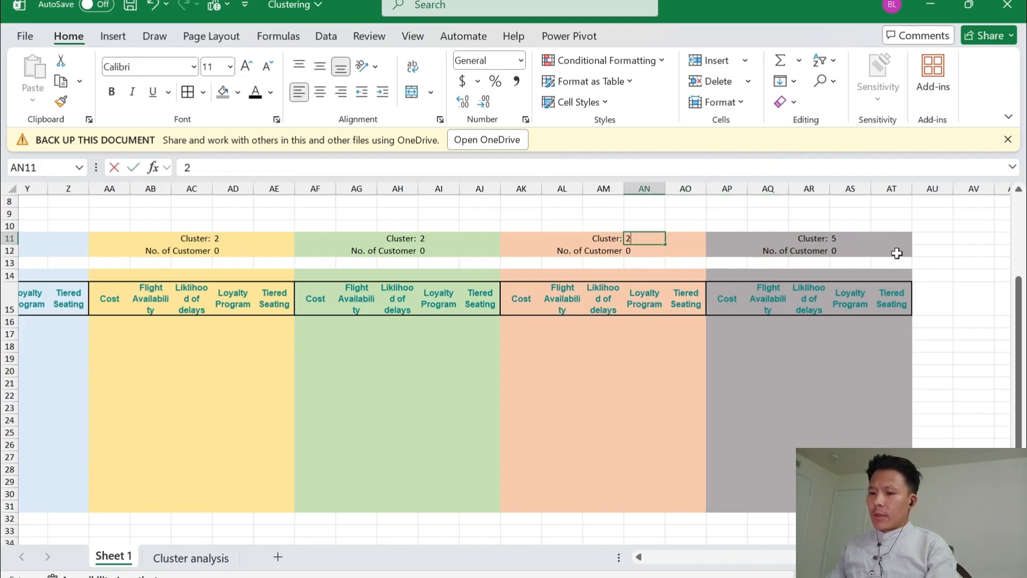
{"action": "key", "text": "BackSpace"}
{"action": "type", "text": "4"}
{"action": "key", "text": "Left"}
{"action": "key", "text": "Left"}
{"action": "key", "text": "Left"}
{"action": "key", "text": "Left"}
{"action": "key", "text": "Left"}
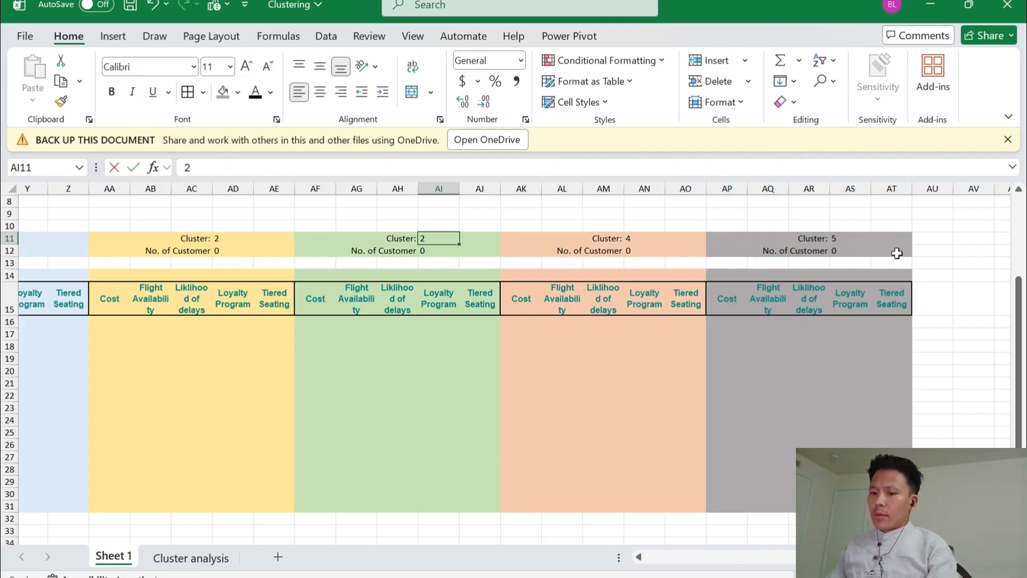
{"action": "key", "text": "BackSpace"}
{"action": "type", "text": "3"}
{"action": "key", "text": "Return"}
Make the cluster and customer-count labels and values in W11:AT12 bold across all five blocks, and save the workbook
{"action": "key", "text": "Left"}
{"action": "key", "text": "Up"}
{"action": "key", "text": "Left"}
{"action": "key", "text": "Left"}
{"action": "key", "text": "Left"}
{"action": "key", "text": "Left"}
{"action": "key", "text": "Left"}
{"action": "key", "text": "Left"}
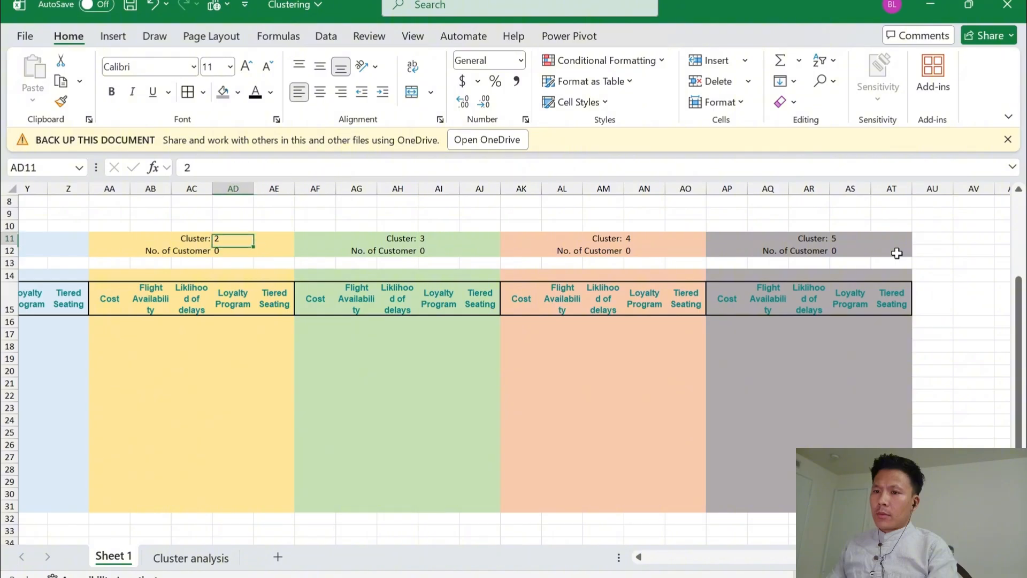
{"action": "key", "text": "Left"}
{"action": "key", "text": "Left"}
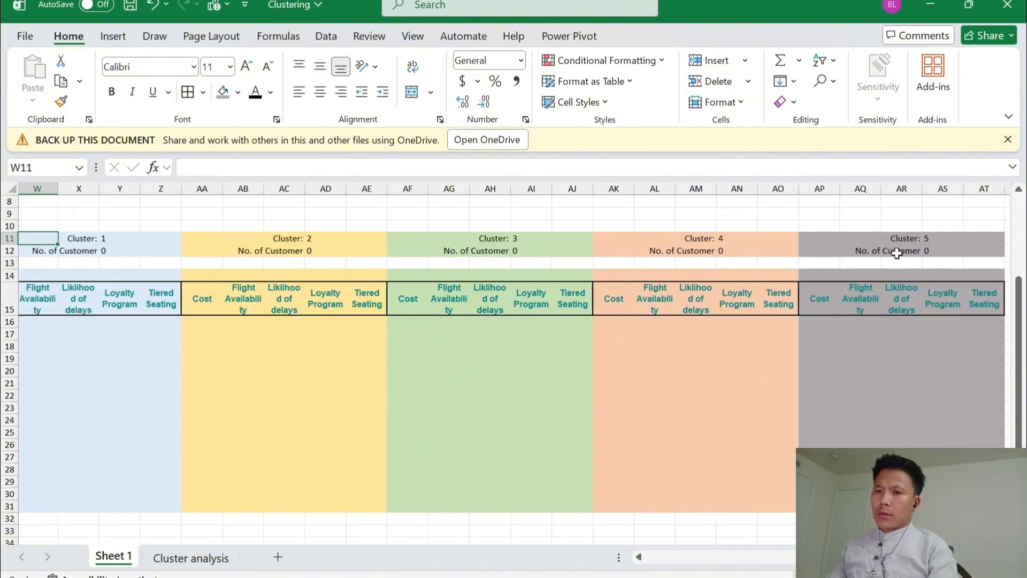
{"action": "key", "text": "Right"}
{"action": "key", "text": "Left"}
{"action": "key", "text": "Right"}
{"action": "key", "text": "Left"}
{"action": "key", "text": "shift+Down"}
{"action": "key", "text": "shift+Right"}
{"action": "key", "text": "shift+Right"}
{"action": "key", "text": "shift+Right"}
{"action": "key", "text": "shift+Right"}
{"action": "key", "text": "shift+Right"}
{"action": "key", "text": "shift+Right"}
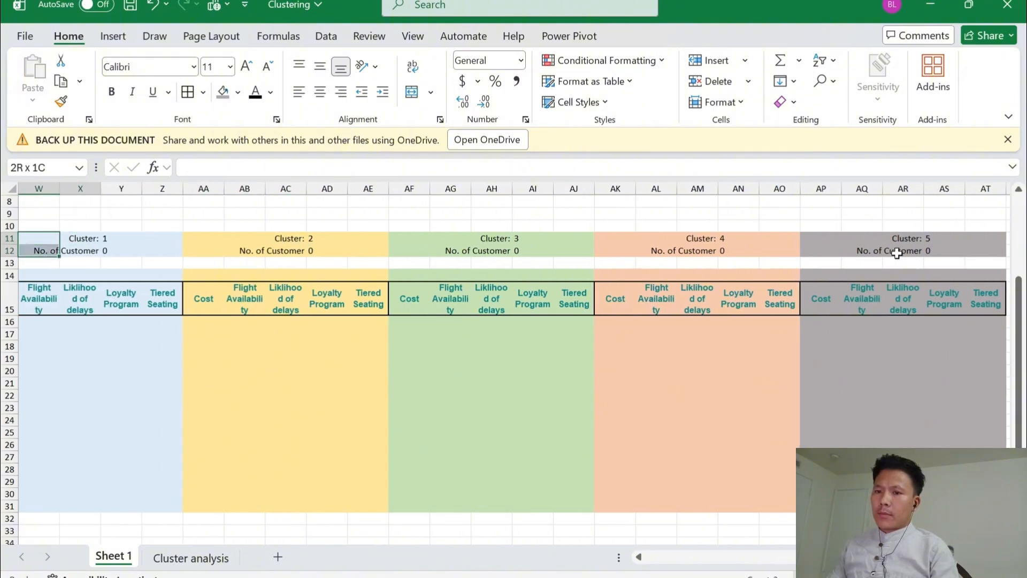
{"action": "key", "text": "shift+Right"}
{"action": "key", "text": "shift+Right"}
{"action": "key", "text": "shift+Right"}
{"action": "key", "text": "shift+Right"}
{"action": "key", "text": "shift+Right"}
{"action": "key", "text": "shift+Right"}
{"action": "key", "text": "shift+Right"}
{"action": "key", "text": "shift+Right"}
{"action": "key", "text": "shift+Right"}
{"action": "key", "text": "shift+Right"}
{"action": "key", "text": "shift+Right"}
{"action": "key", "text": "shift+Right"}
{"action": "key", "text": "shift+Right"}
{"action": "key", "text": "shift+Right"}
{"action": "key", "text": "shift+Right"}
{"action": "key", "text": "shift+Right"}
{"action": "key", "text": "shift+Right"}
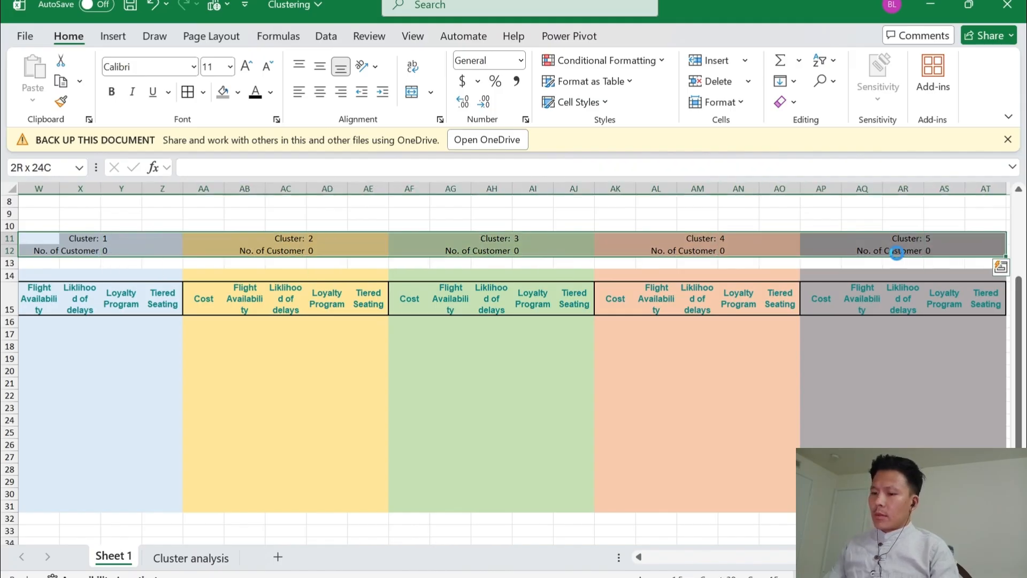
{"action": "key", "text": "ctrl+b"}
{"action": "key", "text": "Down"}
{"action": "key", "text": "Left"}
{"action": "key", "text": "Left"}
{"action": "key", "text": "Right"}
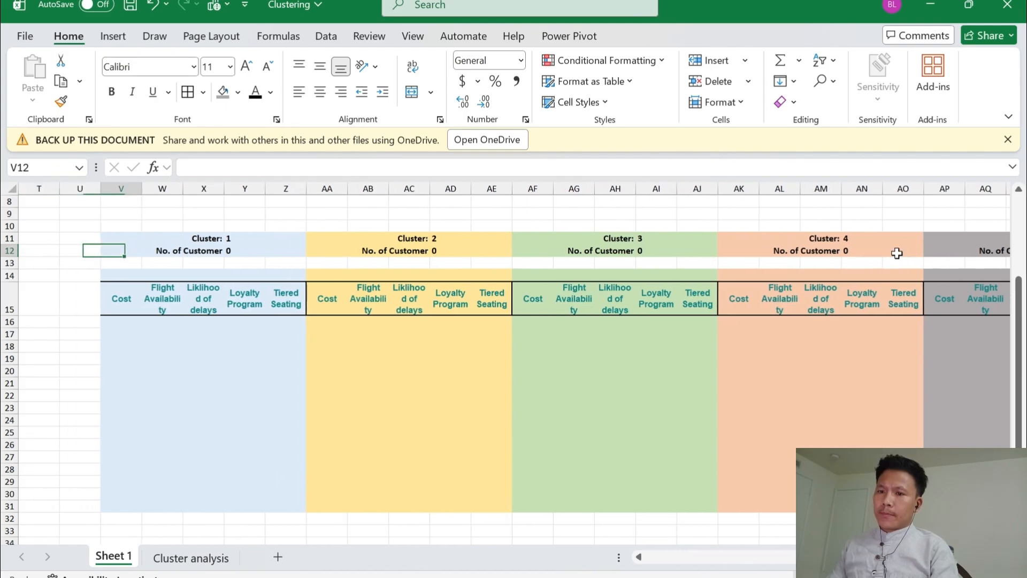
{"action": "key", "text": "Down"}
{"action": "key", "text": "Down"}
{"action": "key", "text": "ctrl+s"}
Enter =AVERAGE(V16:V31) in V14, above the Cost header of the Cluster 1 block
{"action": "key", "text": "Down"}
{"action": "key", "text": "Up"}
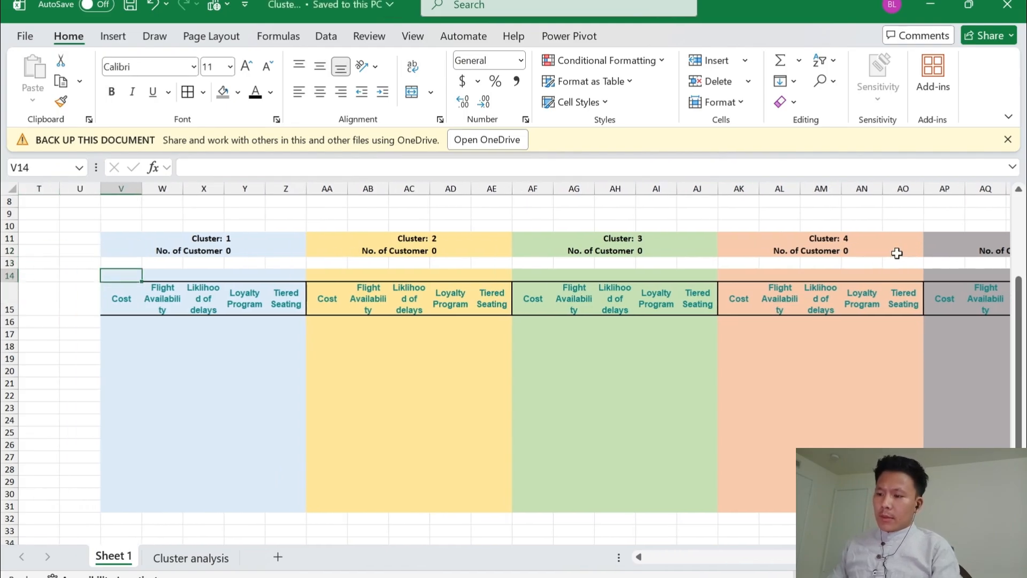
{"action": "type", "text": "=aver"}
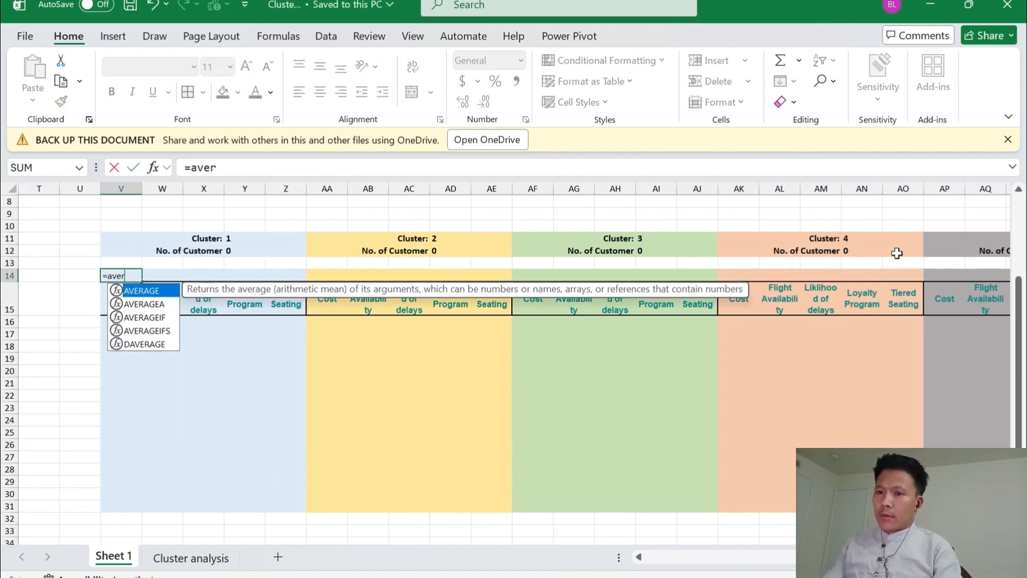
{"action": "key", "text": "Tab"}
{"action": "key", "text": "Down"}
{"action": "key", "text": "Down"}
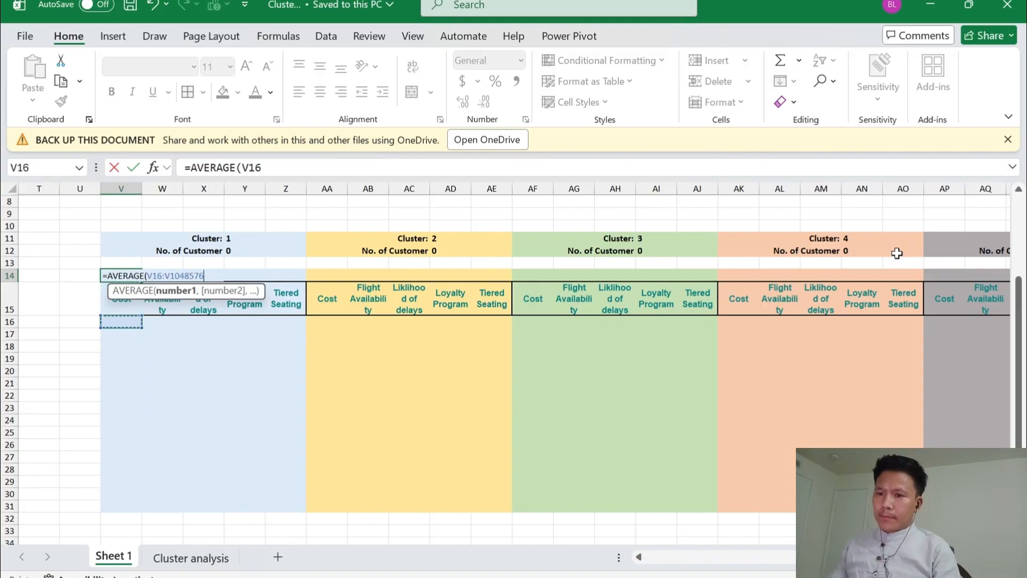
{"action": "key", "text": "ctrl+shift+Down"}
{"action": "key", "text": "ctrl+shift+Up"}
{"action": "key", "text": "shift+Down"}
{"action": "key", "text": "shift+Down"}
{"action": "key", "text": "shift+Down"}
{"action": "key", "text": "shift+Down"}
{"action": "key", "text": "shift+Down"}
{"action": "key", "text": "shift+Down"}
{"action": "key", "text": "shift+Down"}
{"action": "key", "text": "shift+Down"}
{"action": "key", "text": "shift+Down"}
{"action": "key", "text": "shift+Down"}
{"action": "key", "text": "shift+Down"}
{"action": "key", "text": "shift+Down"}
{"action": "key", "text": "shift+Down"}
{"action": "key", "text": "shift+Down"}
{"action": "key", "text": "shift+Down"}
{"action": "key", "text": "shift+Down"}
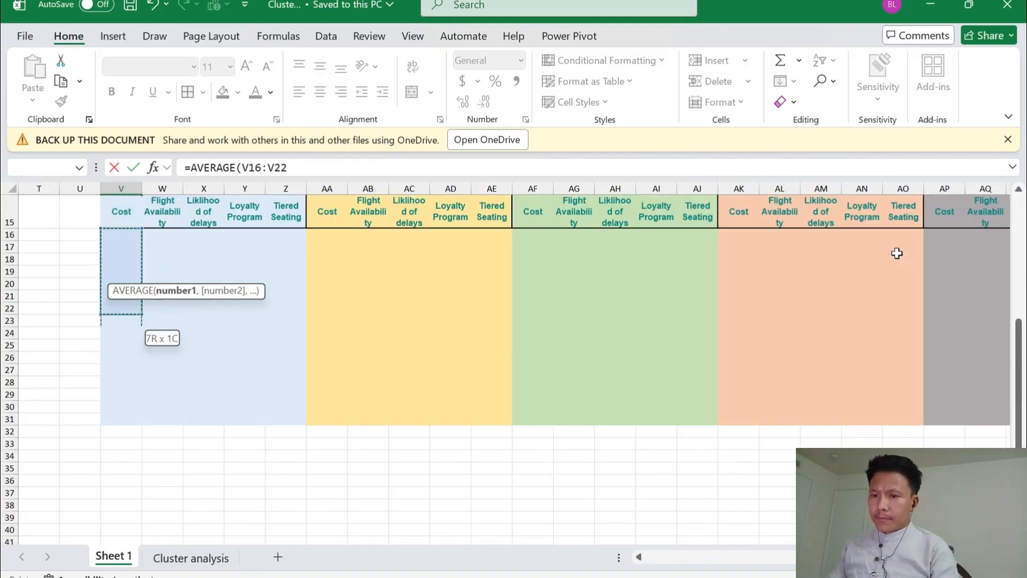
{"action": "key", "text": "Return"}
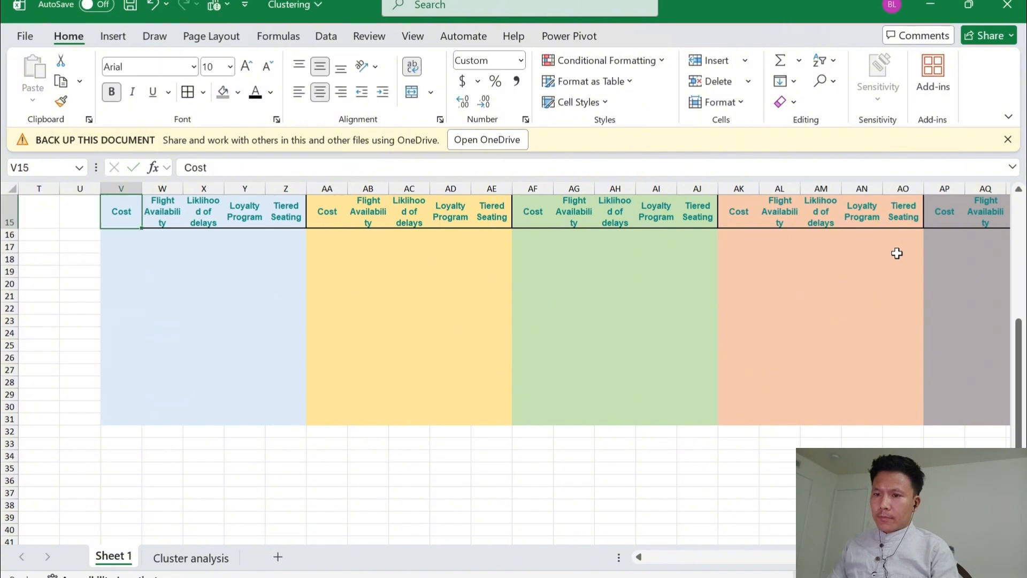
{"action": "key", "text": "Up"}
{"action": "key", "text": "Up"}
{"action": "key", "text": "Up"}
{"action": "key", "text": "Up"}
{"action": "key", "text": "Down"}
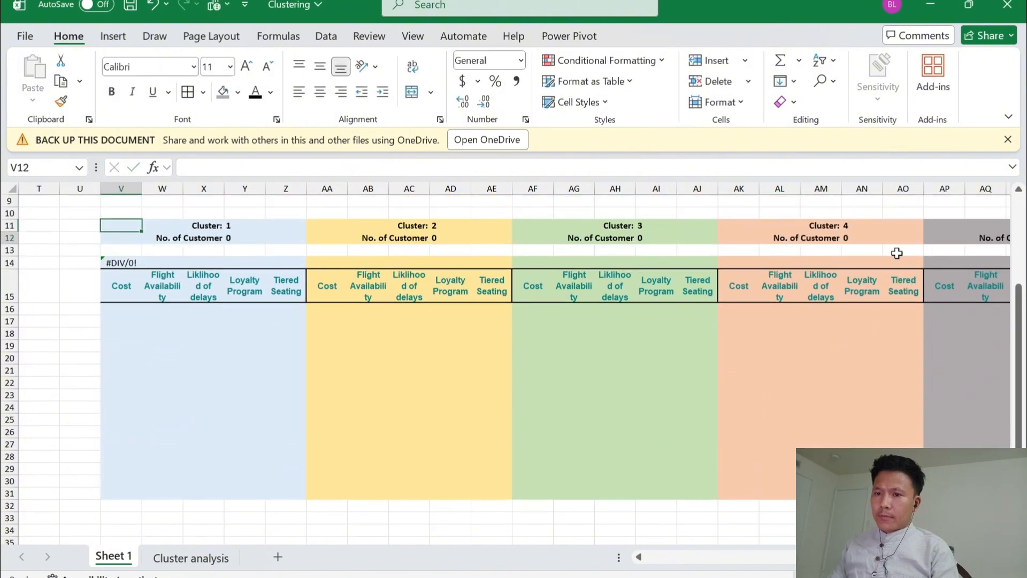
{"action": "key", "text": "Down"}
{"action": "key", "text": "Down"}
{"action": "key", "text": "F2"}
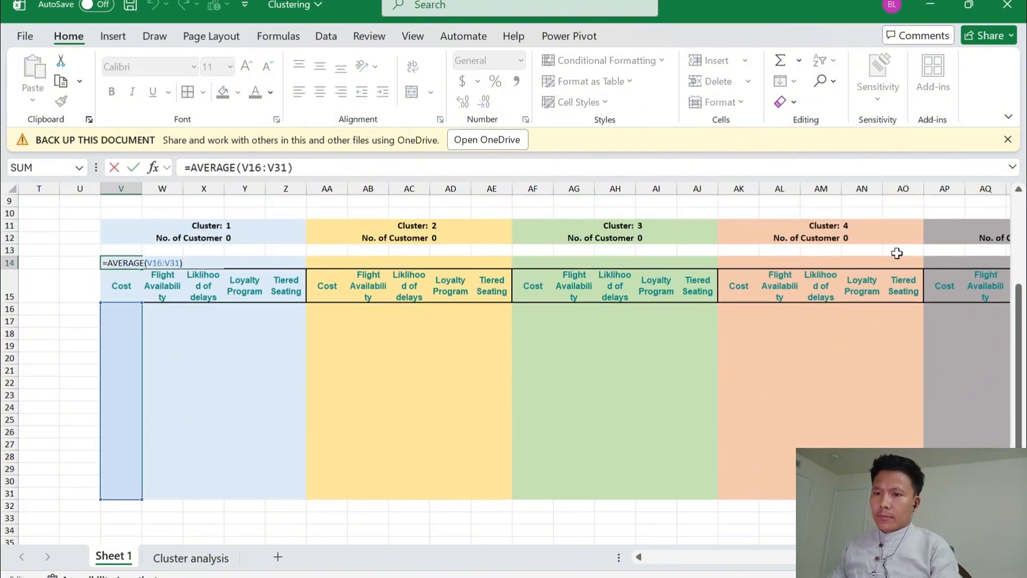
{"action": "key", "text": "Return"}
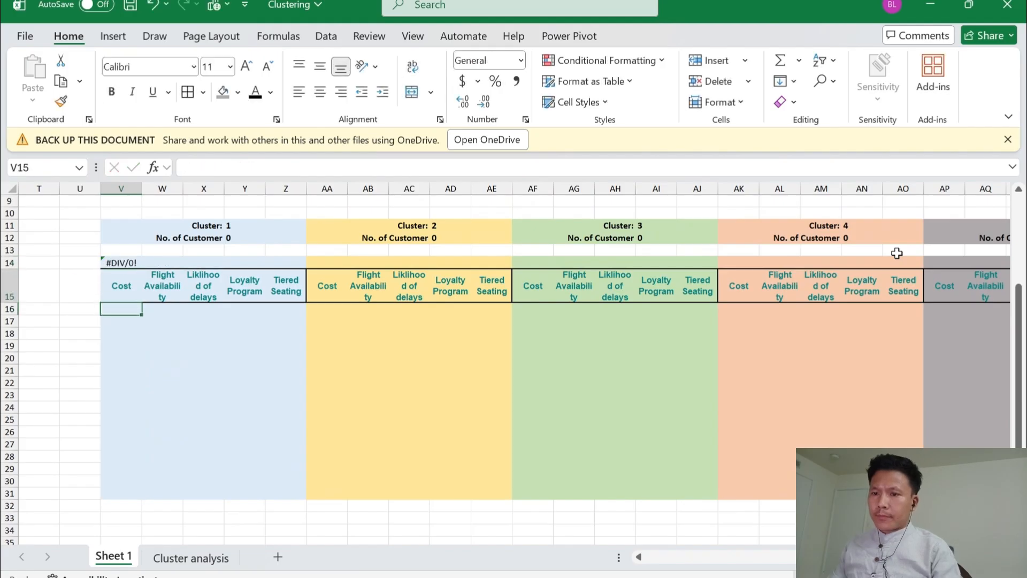
Copy the average formula from V14 across row 14 to AT14, covering every factor column of the five blocks
{"action": "key", "text": "Up"}
{"action": "key", "text": "ctrl+c"}
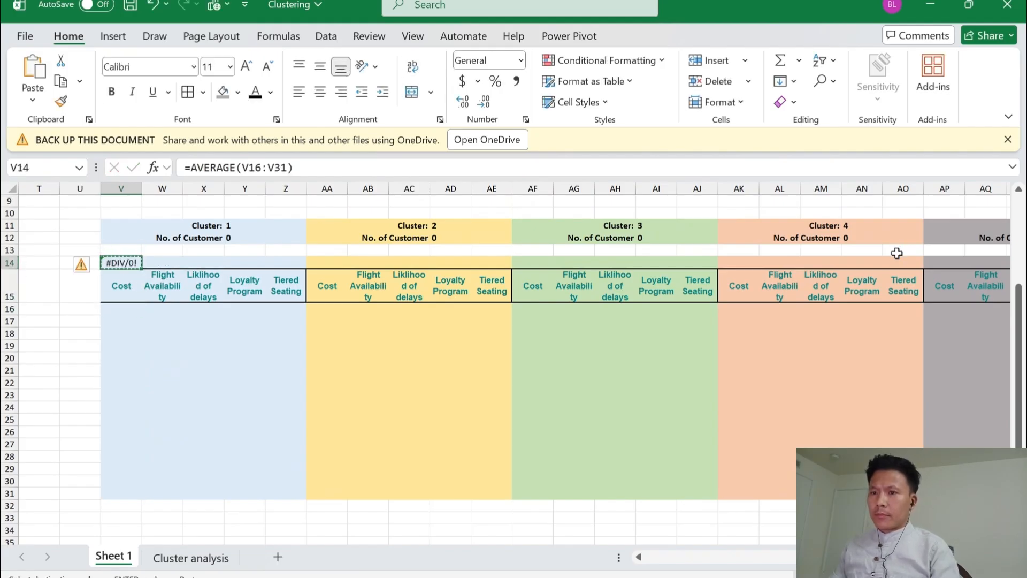
{"action": "key", "text": "shift+Right"}
{"action": "key", "text": "shift+Right"}
{"action": "key", "text": "shift+Right"}
{"action": "key", "text": "shift+Right"}
{"action": "key", "text": "shift+Right"}
{"action": "key", "text": "shift+Right"}
{"action": "key", "text": "shift+Right"}
{"action": "key", "text": "shift+Right"}
{"action": "key", "text": "shift+Right"}
{"action": "key", "text": "shift+Right"}
{"action": "key", "text": "shift+Right"}
{"action": "key", "text": "shift+Right"}
{"action": "key", "text": "shift+Right"}
{"action": "key", "text": "shift+Right"}
{"action": "key", "text": "shift+Right"}
{"action": "key", "text": "shift+Right"}
{"action": "key", "text": "shift+Right"}
{"action": "key", "text": "shift+Right"}
{"action": "key", "text": "shift+Right"}
{"action": "key", "text": "shift+Right"}
{"action": "key", "text": "shift+Right"}
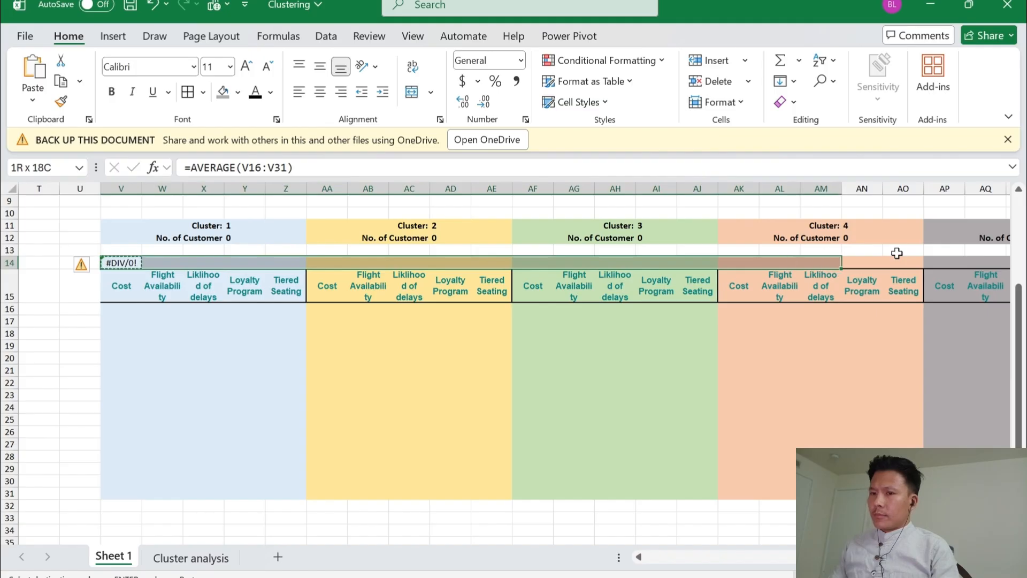
{"action": "key", "text": "shift+Right"}
{"action": "key", "text": "shift+Right"}
{"action": "key", "text": "shift+Right"}
{"action": "key", "text": "shift+Left"}
{"action": "key", "text": "shift+Left"}
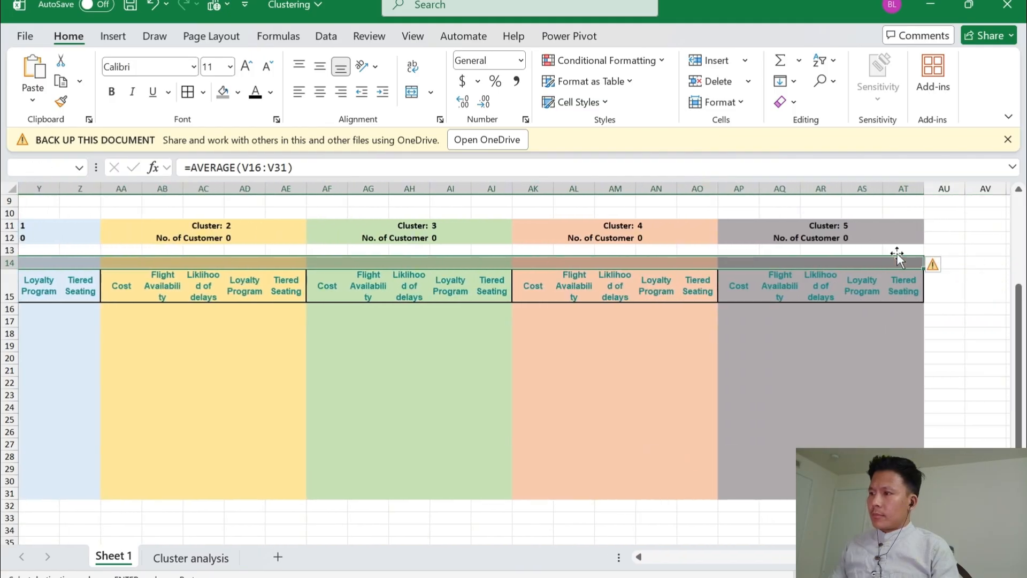
{"action": "key", "text": "Return"}
Start an IF formula in V16 of the Cluster 1 block that tests whether the assigned cluster matches its cluster number, $R16=Y$11
{"action": "key", "text": "Right"}
{"action": "key", "text": "Right"}
{"action": "key", "text": "Left"}
{"action": "key", "text": "Left"}
{"action": "key", "text": "Left"}
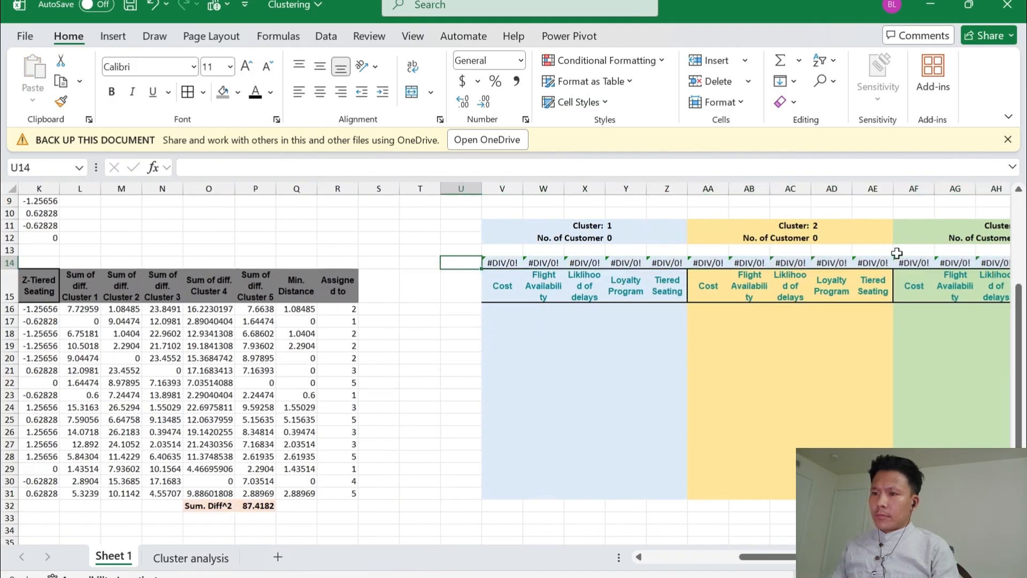
{"action": "key", "text": "Down"}
{"action": "key", "text": "Down"}
{"action": "key", "text": "Down"}
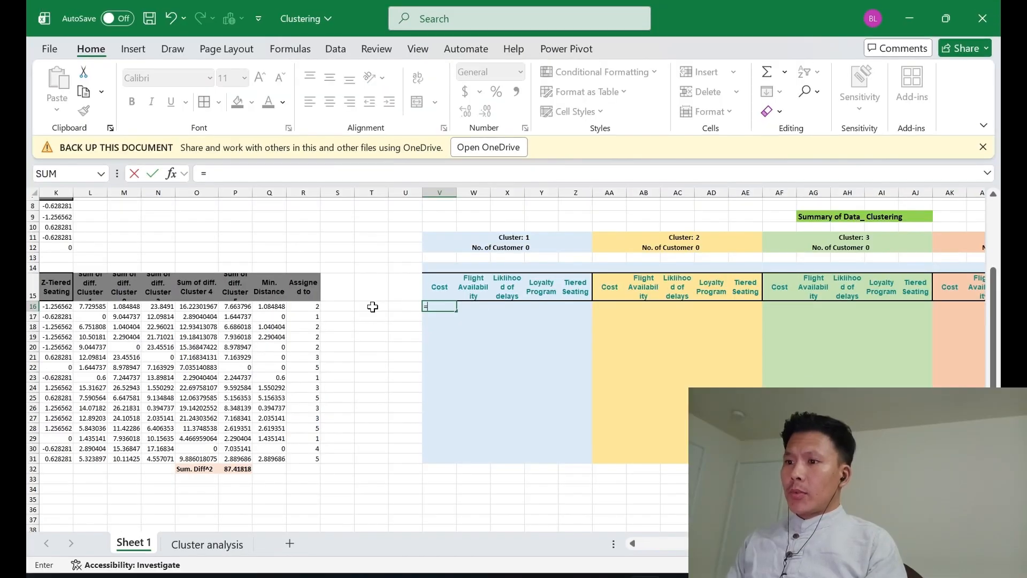
{"action": "type", "text": "=if"}
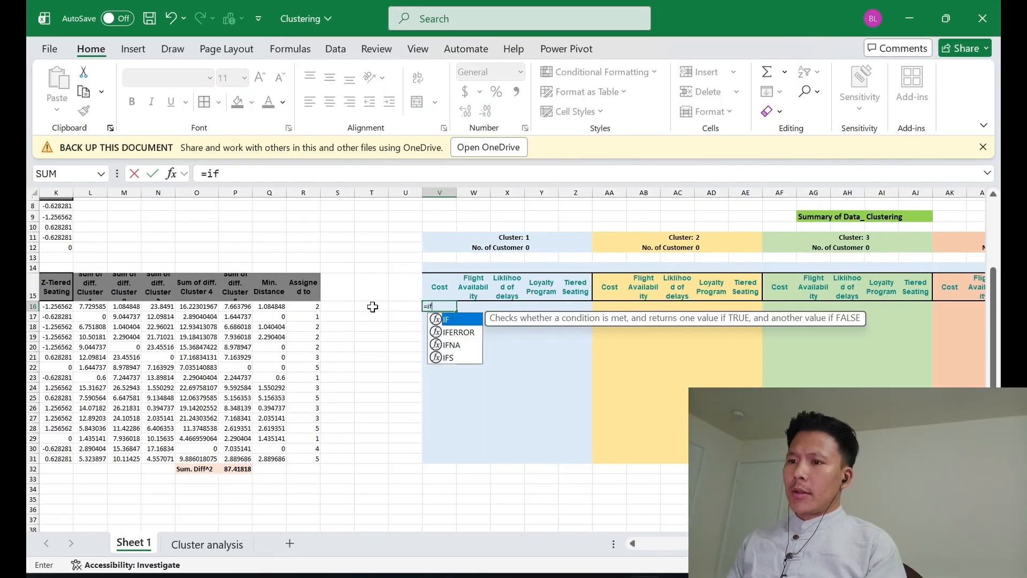
{"action": "key", "text": "Tab"}
{"action": "key", "text": "Left"}
{"action": "key", "text": "Left"}
{"action": "key", "text": "Left"}
{"action": "key", "text": "Left"}
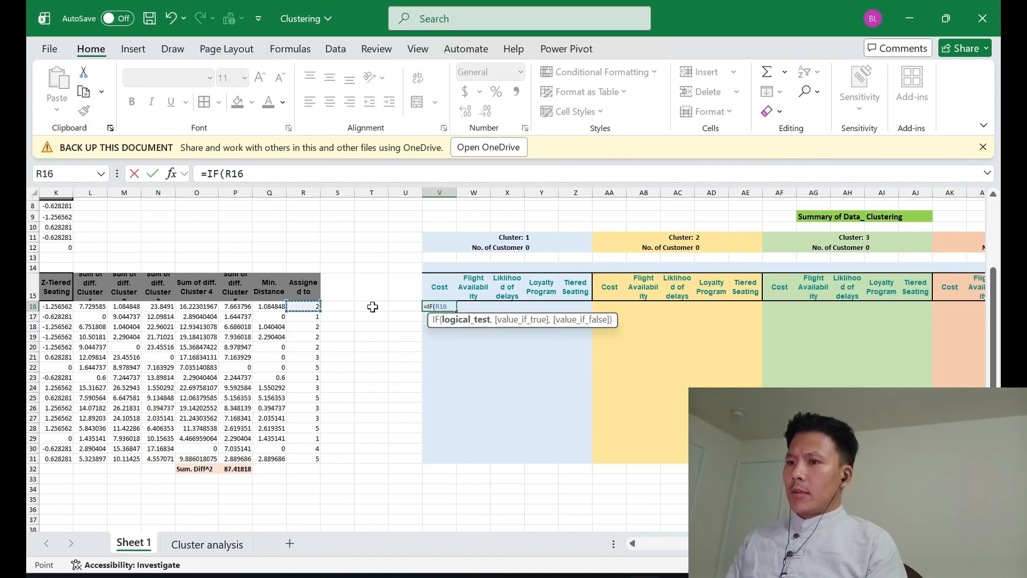
{"action": "key", "text": "F4"}
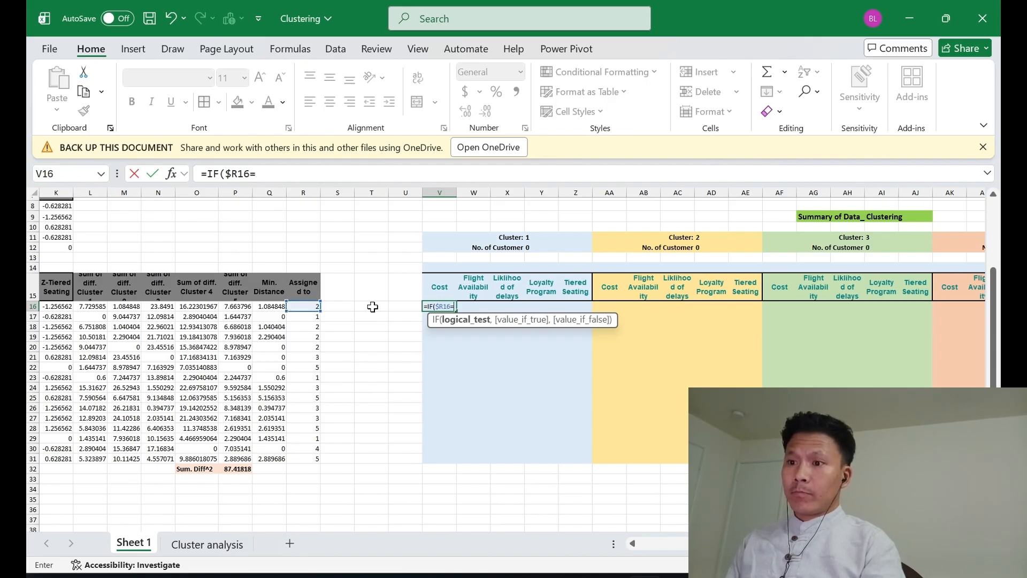
{"action": "key", "text": "Up"}
{"action": "key", "text": "Up"}
{"action": "key", "text": "Up"}
{"action": "key", "text": "Right"}
{"action": "key", "text": "Right"}
{"action": "key", "text": "Up"}
{"action": "key", "text": "Up"}
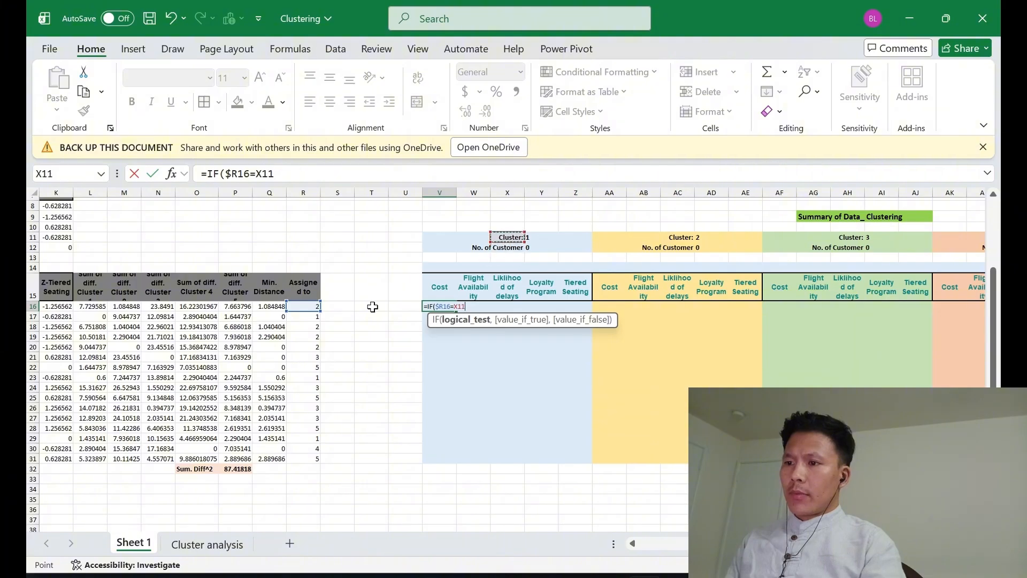
{"action": "key", "text": "Right"}
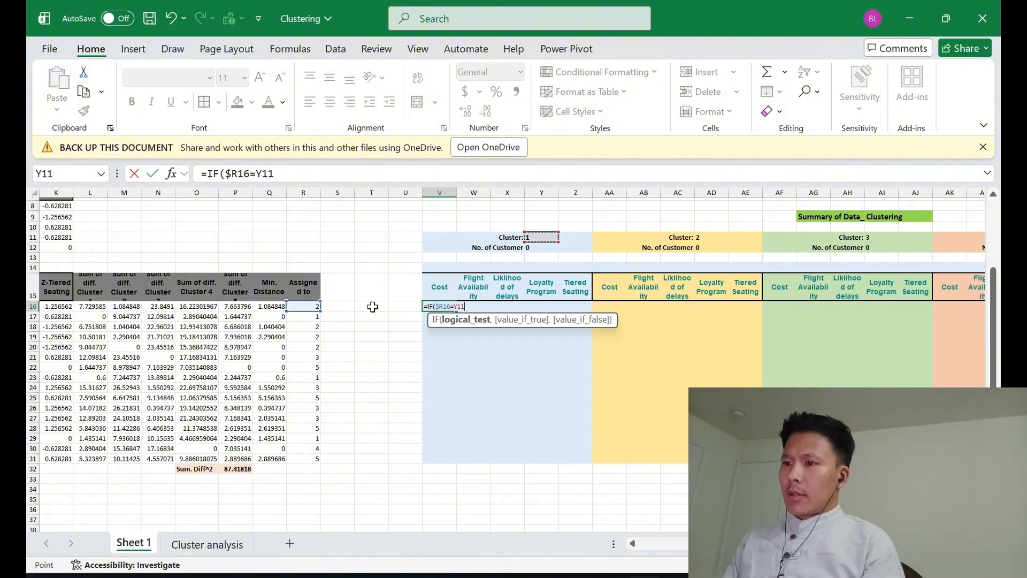
{"action": "key", "text": "F4"}
{"action": "key", "text": "F4"}
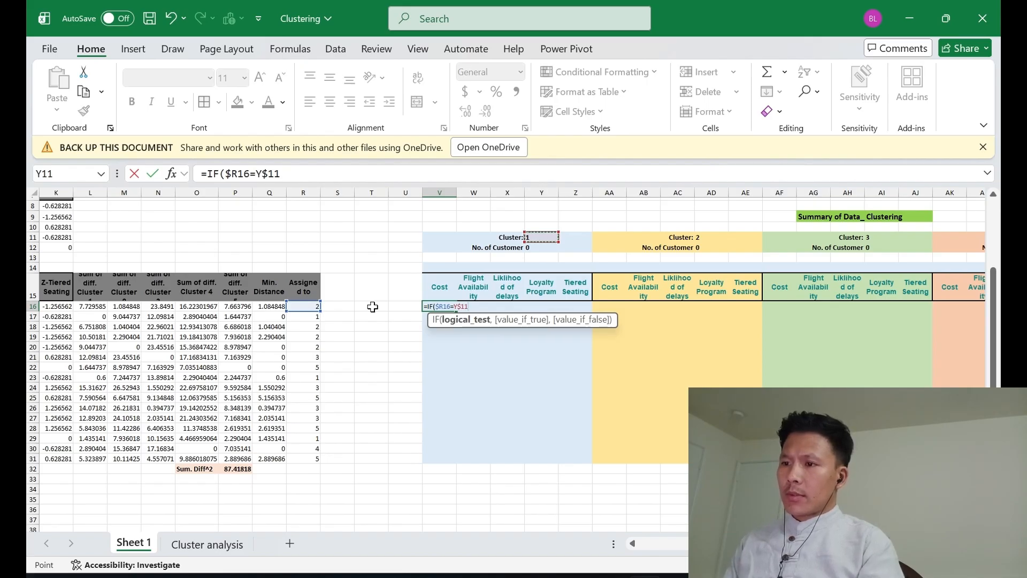
Complete the V16 formula as =IF($R16=Y$11,$B16:$F16,"") so it returns the customer's five importance factors or a blank
{"action": "type", "text": ","}
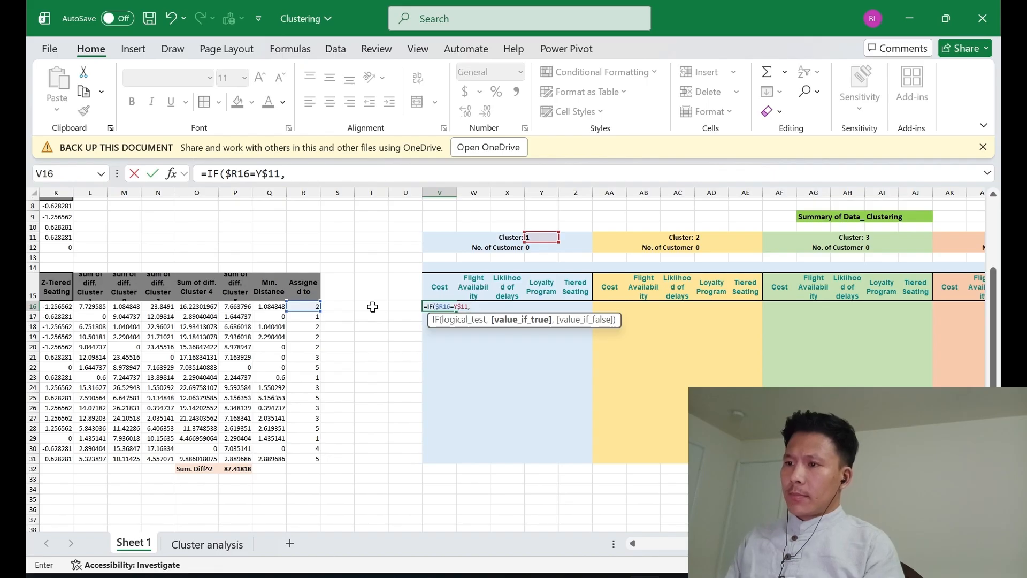
{"action": "key", "text": "Left"}
{"action": "key", "text": "Left"}
{"action": "key", "text": "Left"}
{"action": "key", "text": "Left"}
{"action": "key", "text": "Left"}
{"action": "key", "text": "Left"}
{"action": "key", "text": "Left"}
{"action": "key", "text": "Left"}
{"action": "key", "text": "Left"}
{"action": "key", "text": "Left"}
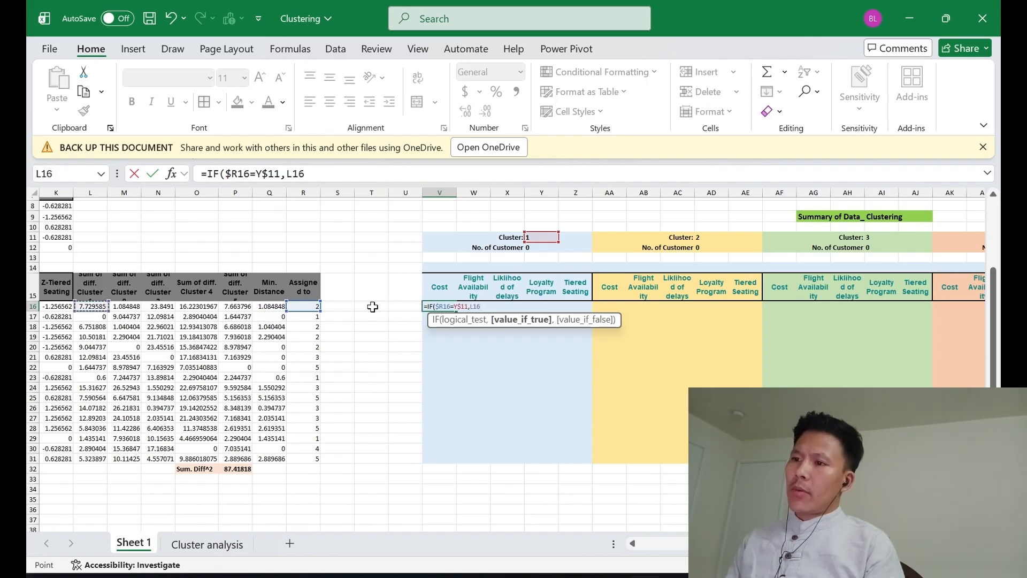
{"action": "key", "text": "Left"}
{"action": "key", "text": "Left"}
{"action": "key", "text": "Left"}
{"action": "key", "text": "Left"}
{"action": "key", "text": "Left"}
{"action": "key", "text": "Left"}
{"action": "key", "text": "Left"}
{"action": "key", "text": "Left"}
{"action": "key", "text": "Left"}
{"action": "key", "text": "Left"}
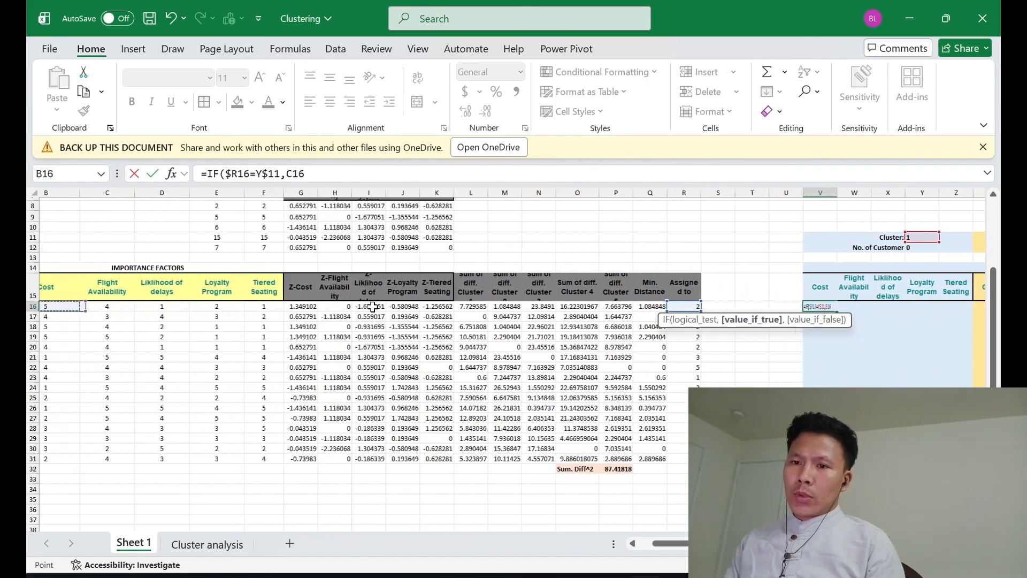
{"action": "key", "text": "shift+Right"}
{"action": "key", "text": "shift+Right"}
{"action": "key", "text": "shift+Right"}
{"action": "key", "text": "shift+Right"}
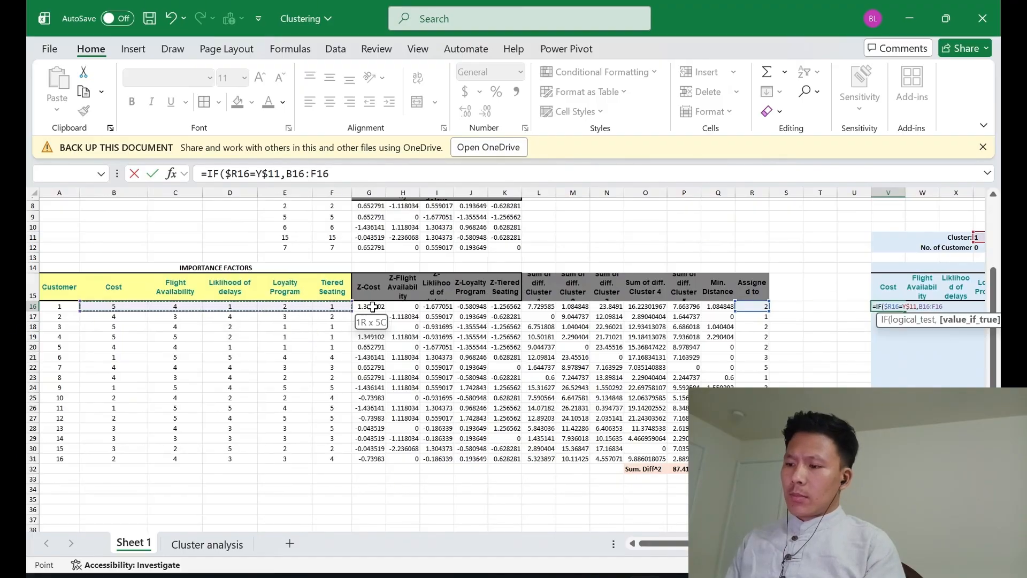
{"action": "scroll", "coordinate": [512, 337], "scroll_direction": "right", "scroll_amount": 5}
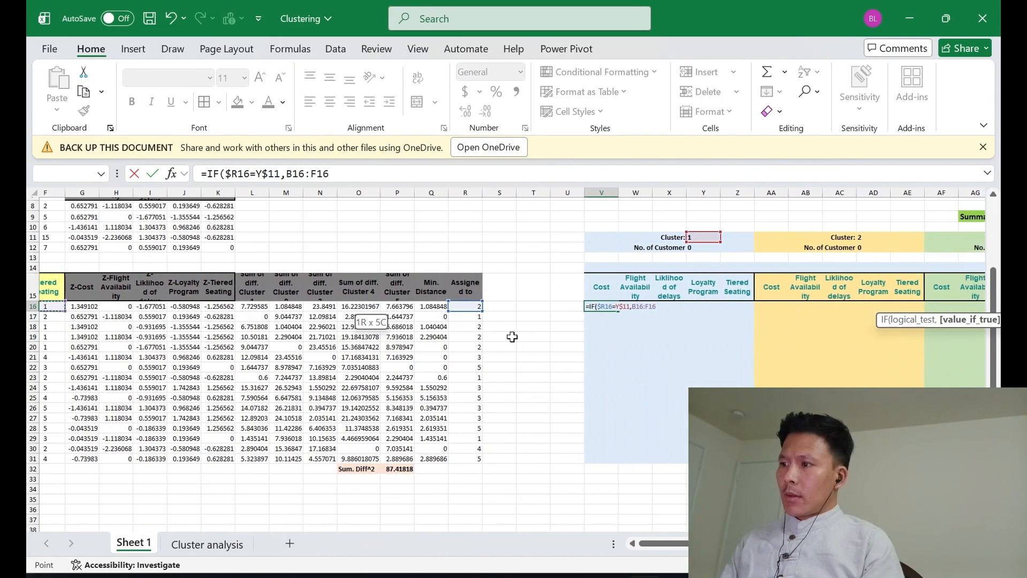
{"action": "left_click", "coordinate": [630, 307]}
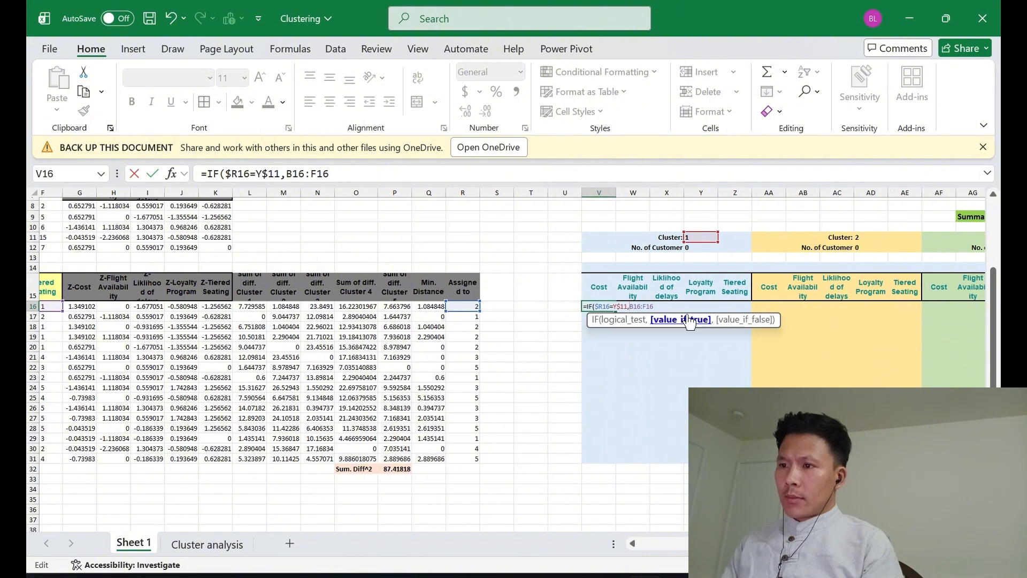
{"action": "type", "text": "$"}
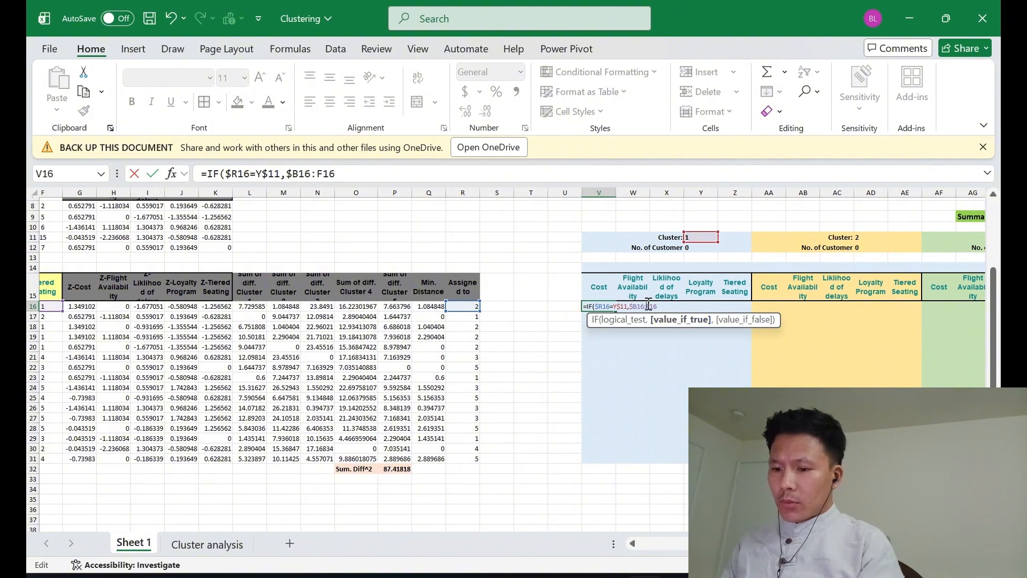
{"action": "type", "text": "$"}
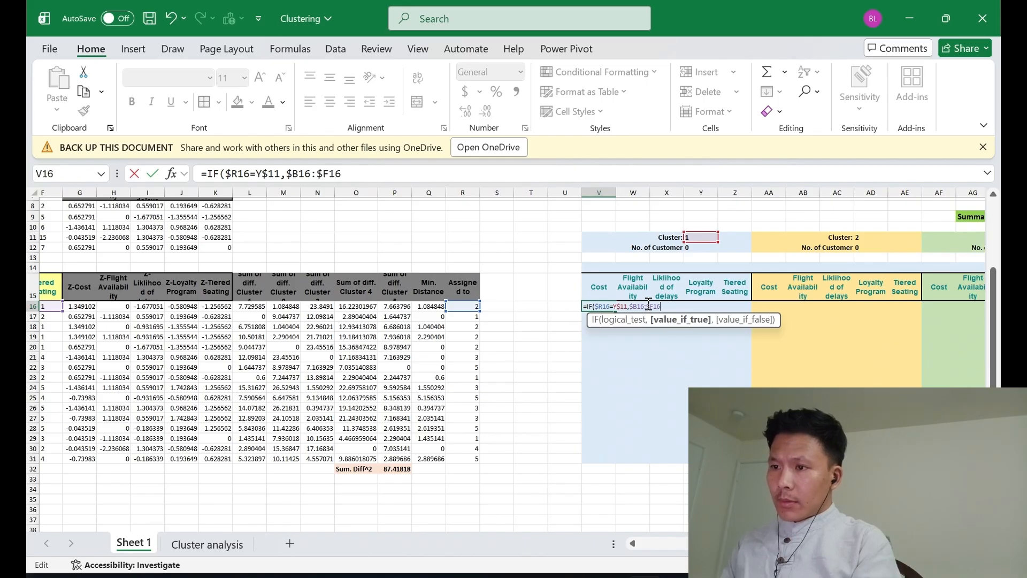
{"action": "type", "text": ","}
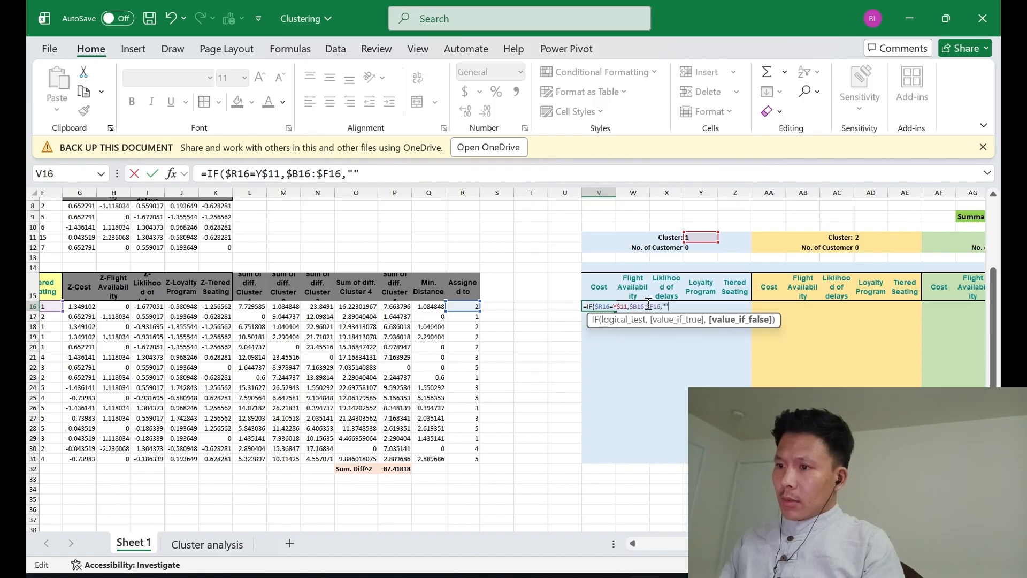
{"action": "type", "text": "\"\""}
{"action": "key", "text": "Return"}
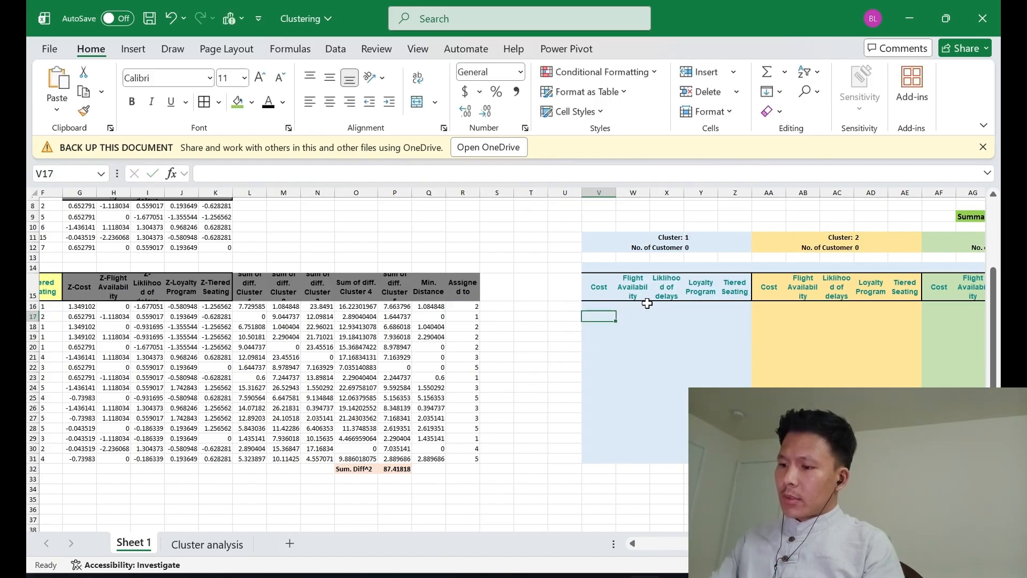
Copy the IF formula from V16 down through V31 in the Cluster 1 block
{"action": "left_click", "coordinate": [592, 306]}
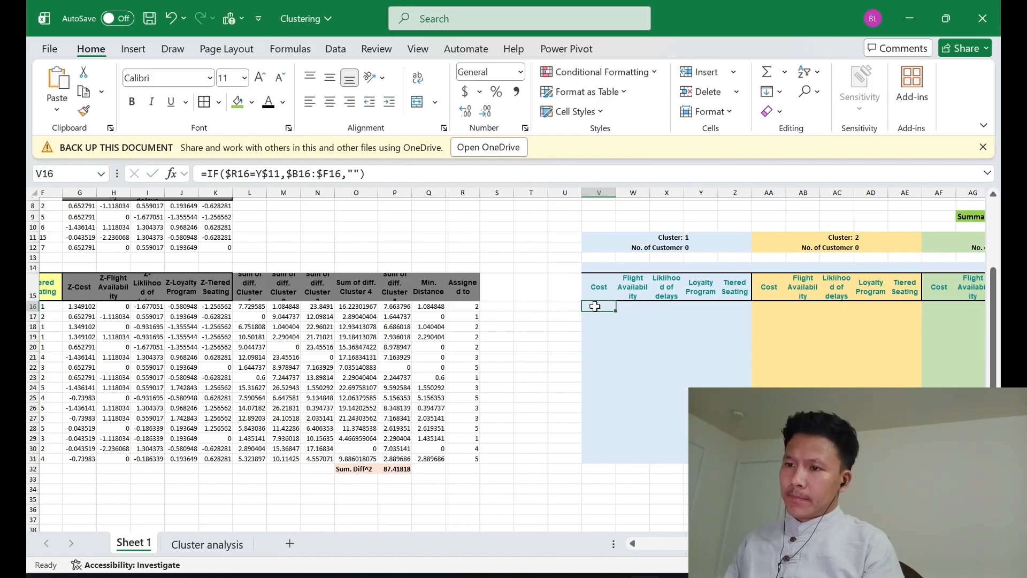
{"action": "key", "text": "ctrl+c"}
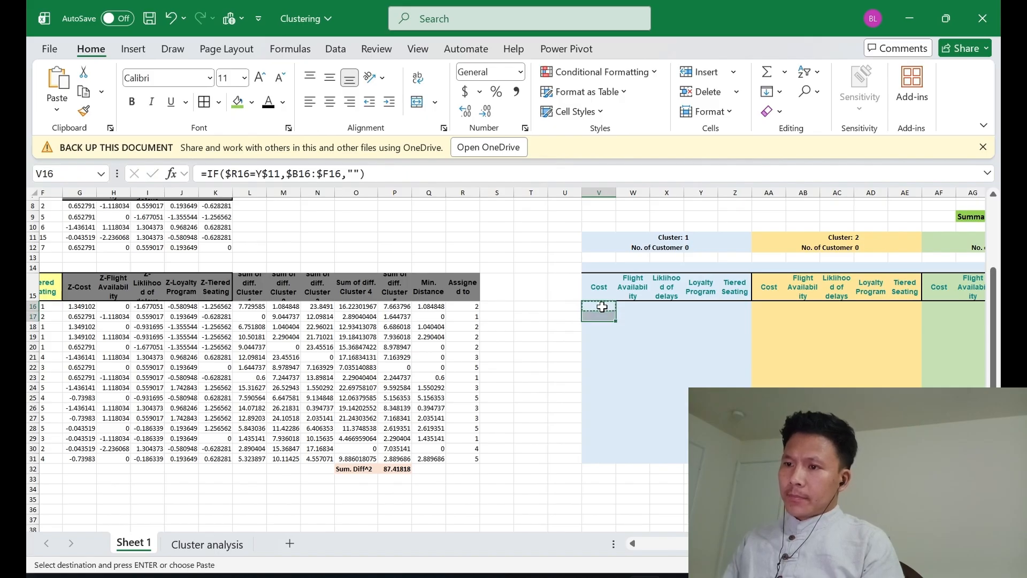
{"action": "key", "text": "shift+Down"}
{"action": "key", "text": "shift+Down"}
{"action": "key", "text": "shift+Down"}
{"action": "key", "text": "shift+Down"}
{"action": "key", "text": "shift+Down"}
{"action": "key", "text": "shift+Down"}
{"action": "key", "text": "shift+Down"}
{"action": "key", "text": "shift+Down"}
{"action": "key", "text": "shift+Down"}
{"action": "key", "text": "shift+Down"}
{"action": "key", "text": "shift+Down"}
{"action": "key", "text": "shift+Down"}
{"action": "key", "text": "shift+Down"}
{"action": "key", "text": "shift+Down"}
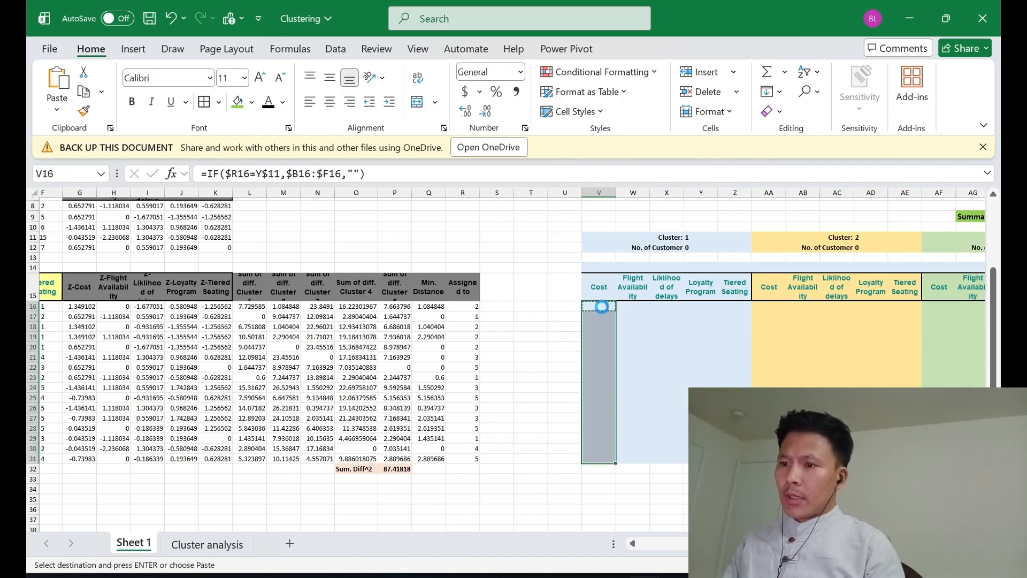
{"action": "key", "text": "ctrl+v"}
{"action": "key", "text": "Escape"}
{"action": "key", "text": "Right"}
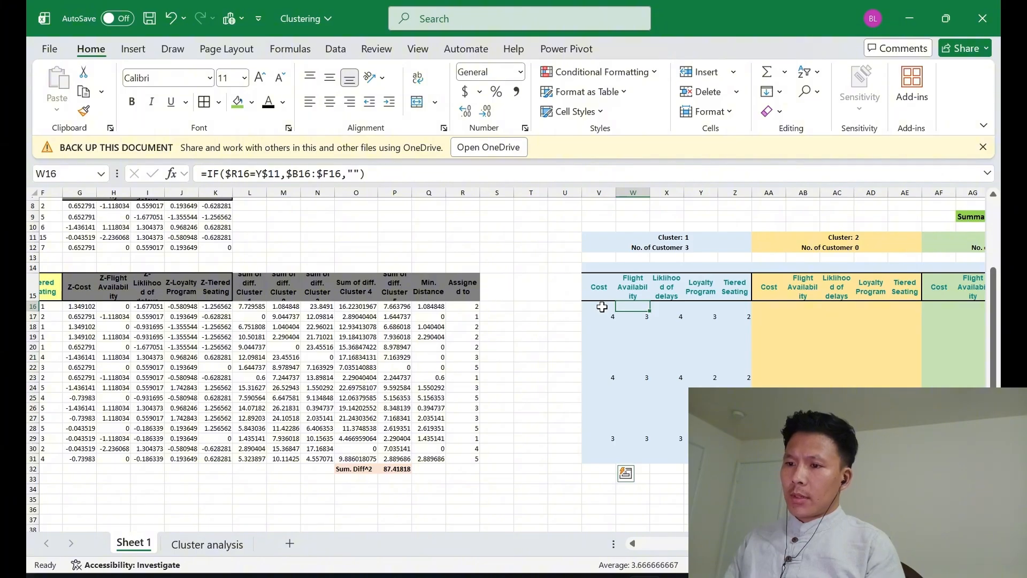
Reuse the V16 formula text in AA16 with its cluster reference moved to AD$11, giving =IF($R16=AD$11,$B16:$F16,"")
{"action": "left_click", "coordinate": [602, 306]}
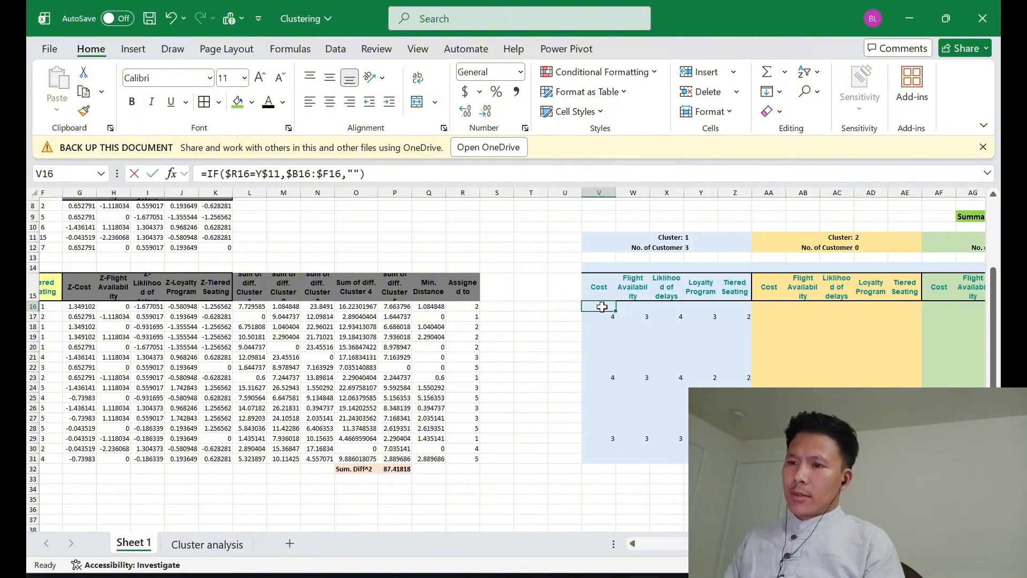
{"action": "double_click", "coordinate": [602, 307]}
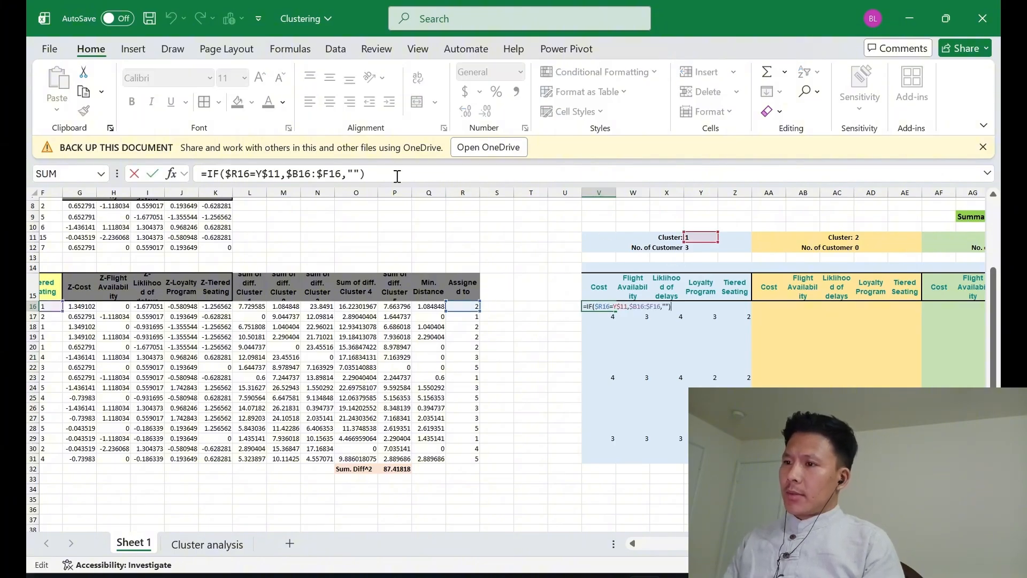
{"action": "left_click_drag", "start_coordinate": [369, 173], "coordinate": [208, 173]}
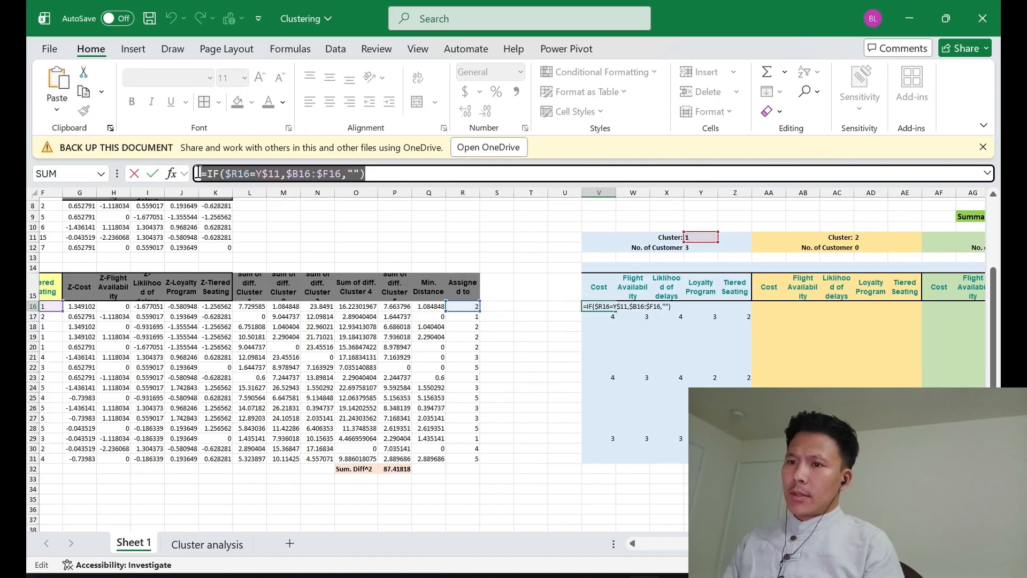
{"action": "left_click", "coordinate": [763, 306]}
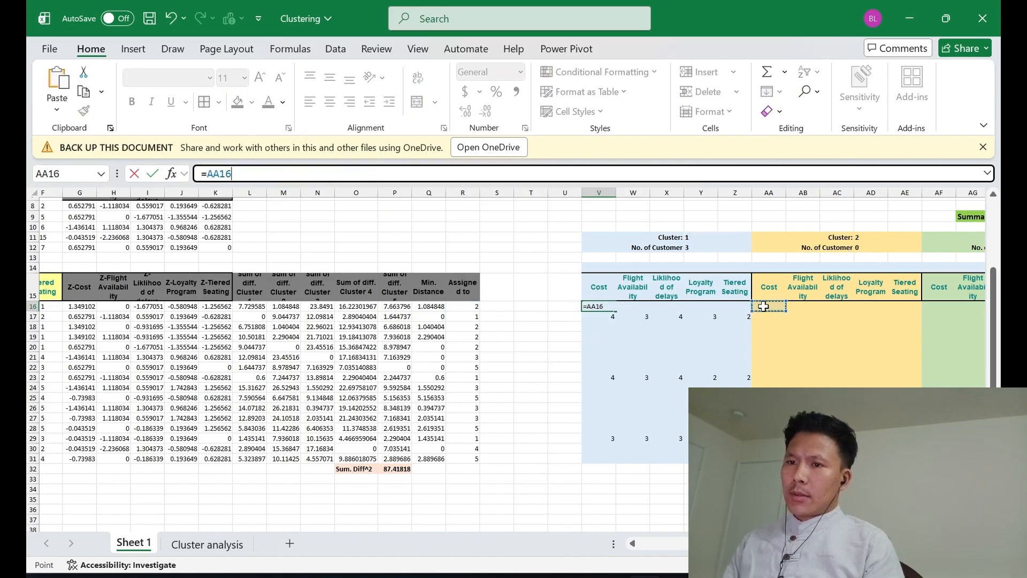
{"action": "key", "text": "Escape"}
{"action": "left_click", "coordinate": [763, 306]}
{"action": "key", "text": "BackSpace"}
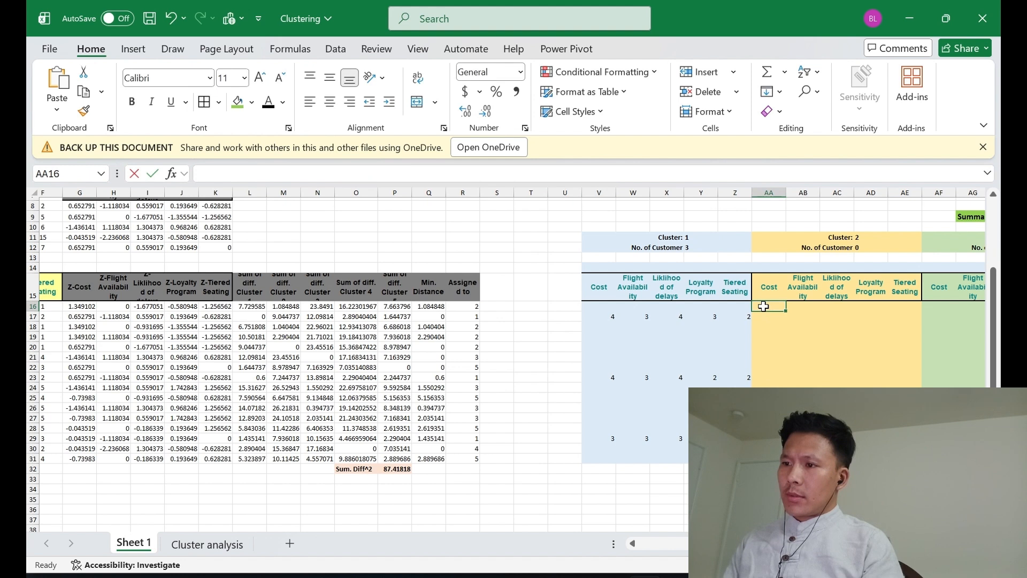
{"action": "key", "text": "ctrl+v"}
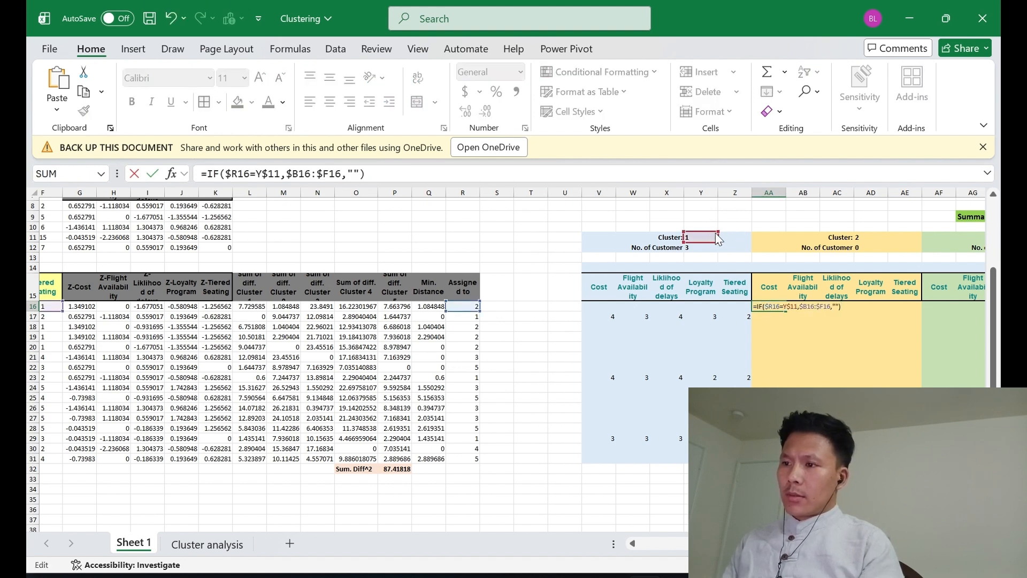
{"action": "left_click_drag", "start_coordinate": [717, 239], "coordinate": [859, 241]}
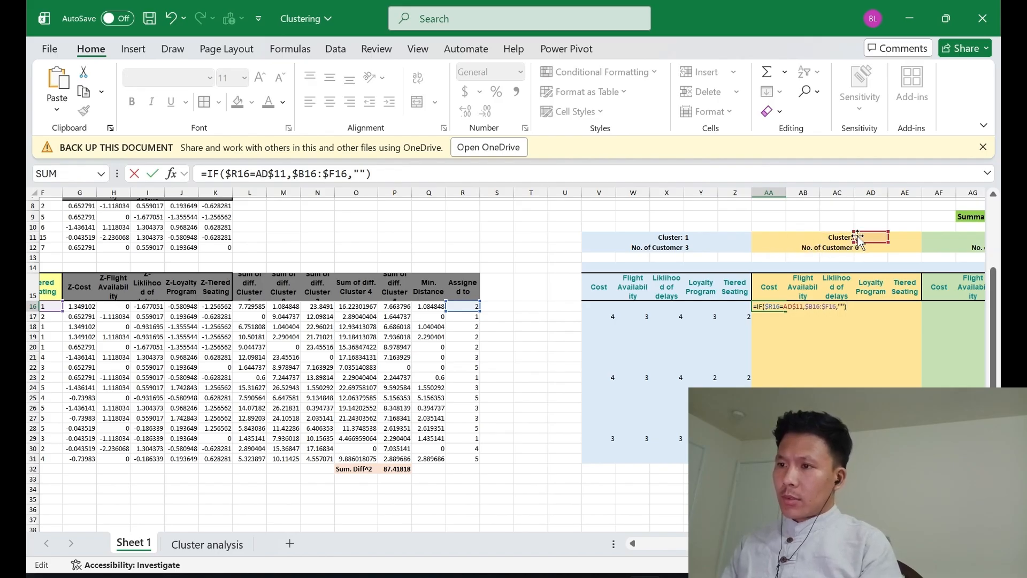
{"action": "key", "text": "ctrl+Return"}
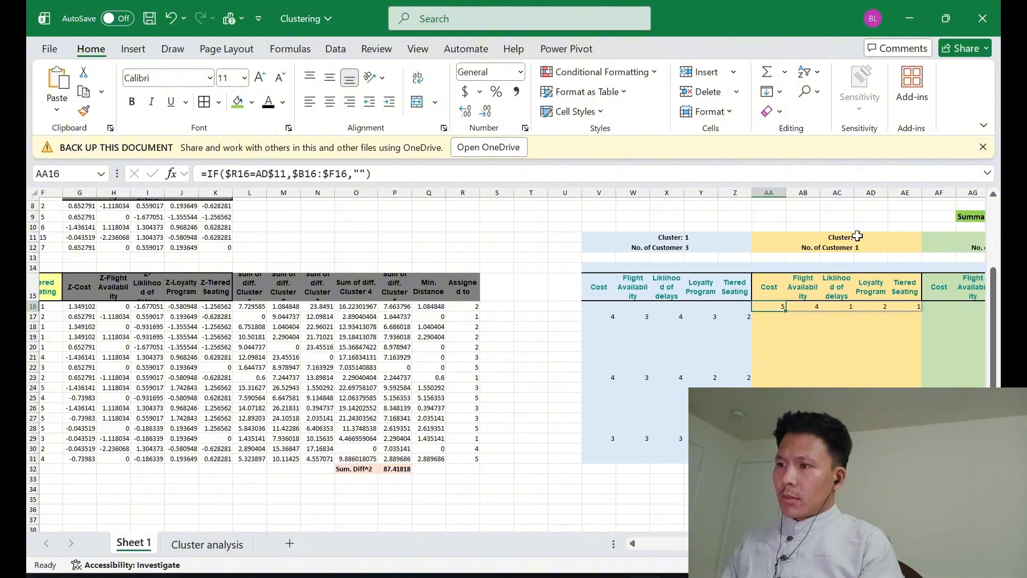
Copy the IF formula from AA16 down through AA31 in the Cluster 2 block
{"action": "key", "text": "ctrl+c"}
{"action": "key", "text": "shift+Down"}
{"action": "key", "text": "shift+Down"}
{"action": "key", "text": "shift+Down"}
{"action": "key", "text": "shift+Down"}
{"action": "key", "text": "shift+Down"}
{"action": "key", "text": "shift+Down"}
{"action": "key", "text": "shift+Down"}
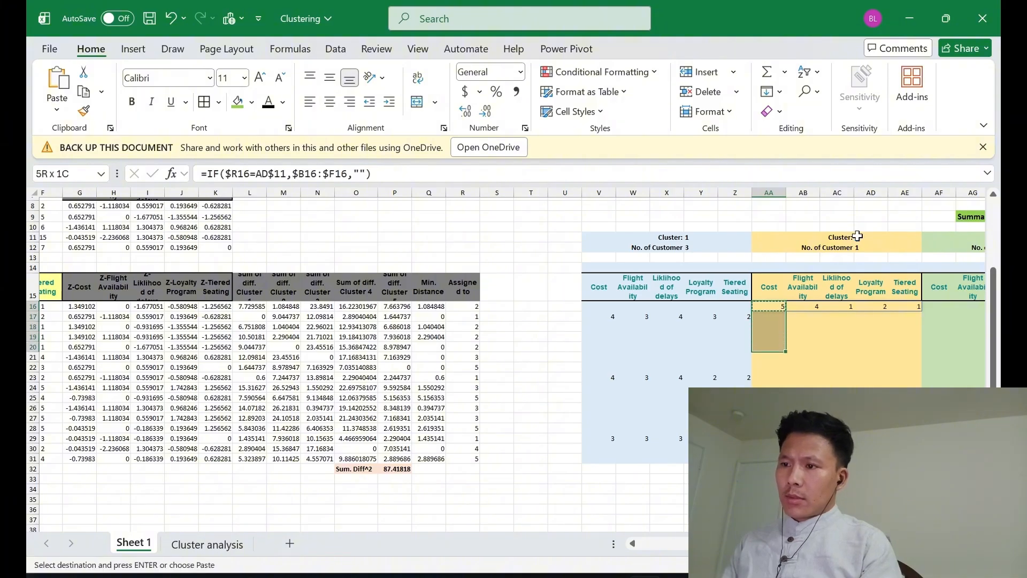
{"action": "key", "text": "shift+Down"}
{"action": "key", "text": "shift+Down"}
{"action": "key", "text": "shift+Down"}
{"action": "key", "text": "shift+Down"}
{"action": "key", "text": "shift+Down"}
{"action": "key", "text": "shift+Down"}
{"action": "key", "text": "shift+Down"}
{"action": "key", "text": "shift+Down"}
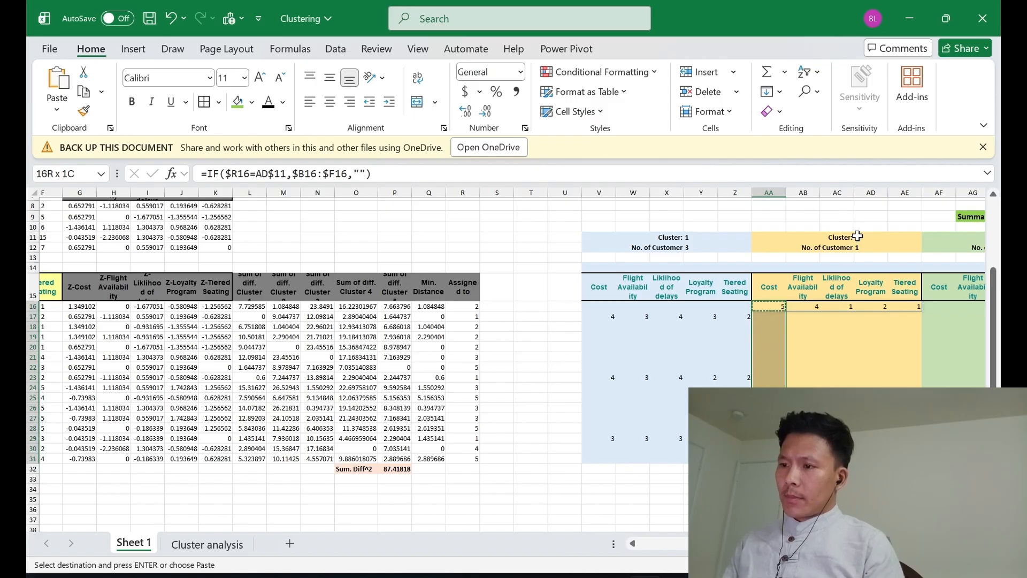
{"action": "key", "text": "Return"}
{"action": "key", "text": "Left"}
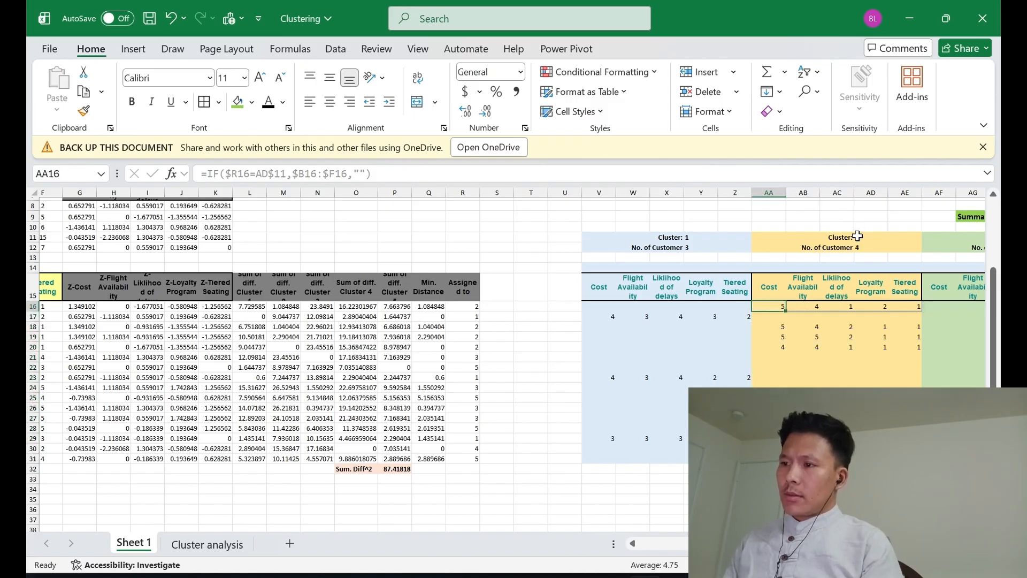
Reuse the AA16 formula text in AF16 with its cluster reference moved to AI$11, giving =IF($R16=AI$11,$B16:$F16,"")
{"action": "key", "text": "F2"}
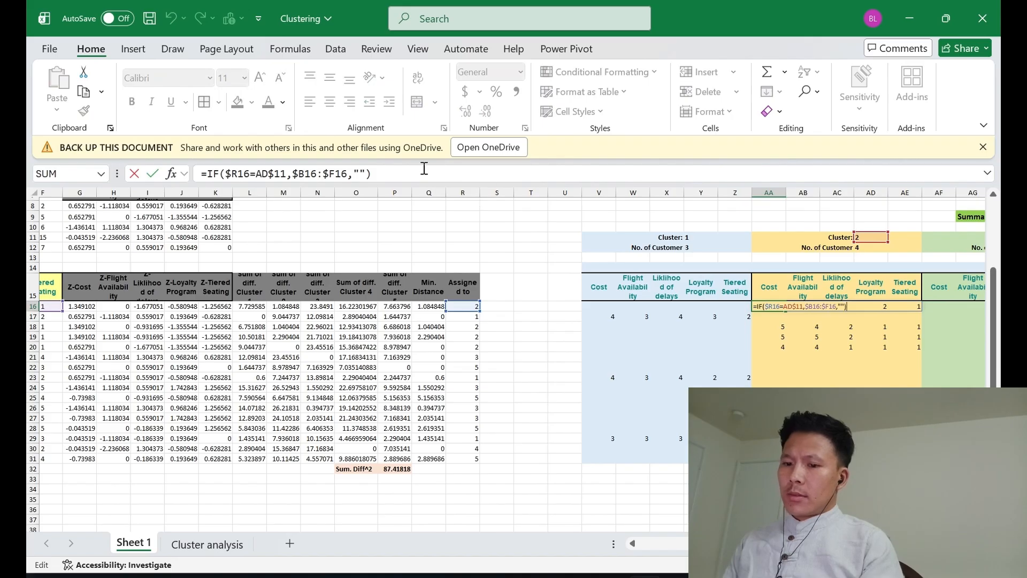
{"action": "left_click_drag", "start_coordinate": [424, 168], "coordinate": [141, 187]}
{"action": "key", "text": "ctrl+c"}
{"action": "key", "text": "Escape"}
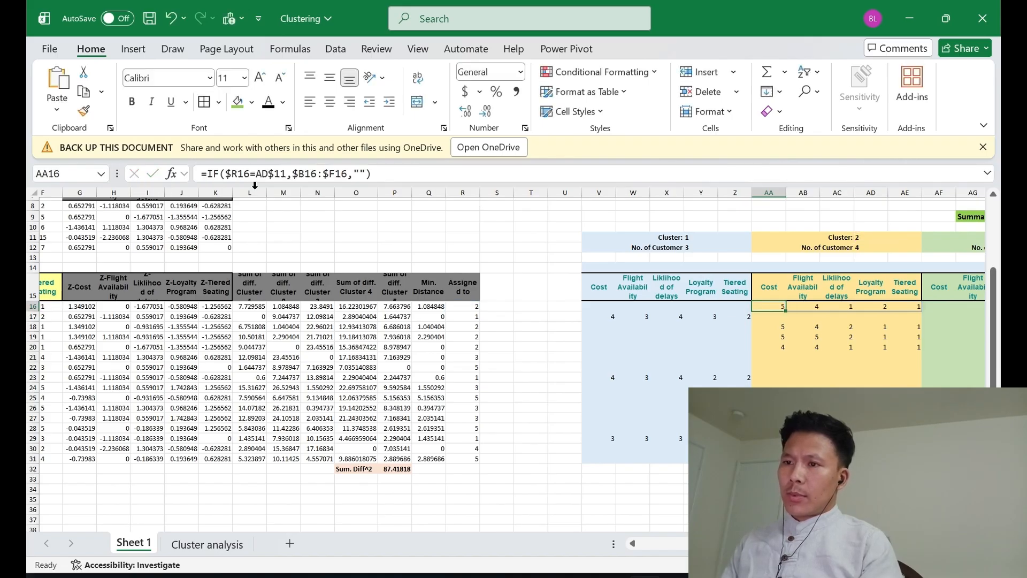
{"action": "left_click", "coordinate": [937, 308]}
{"action": "key", "text": "F2"}
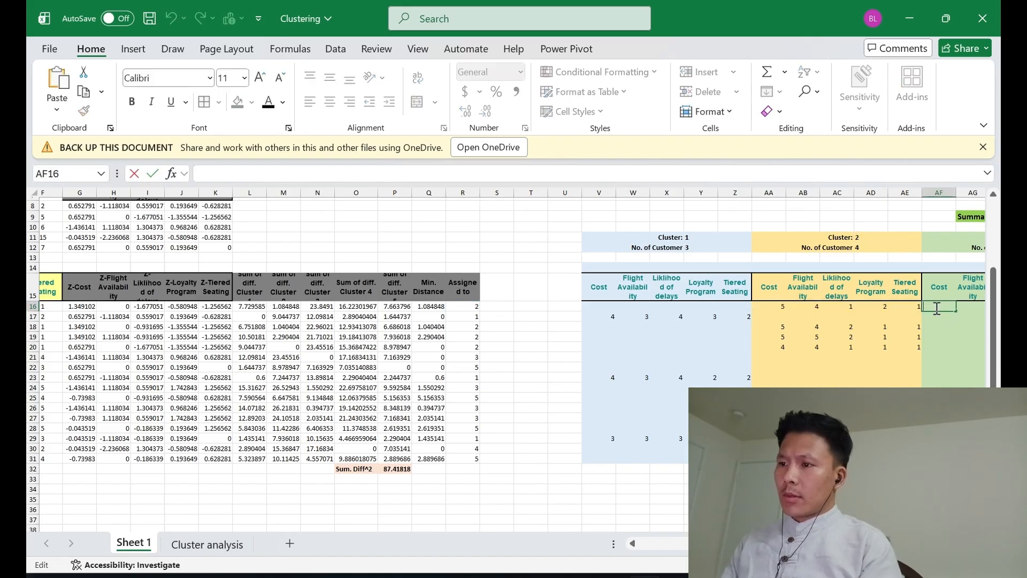
{"action": "key", "text": "ctrl+v"}
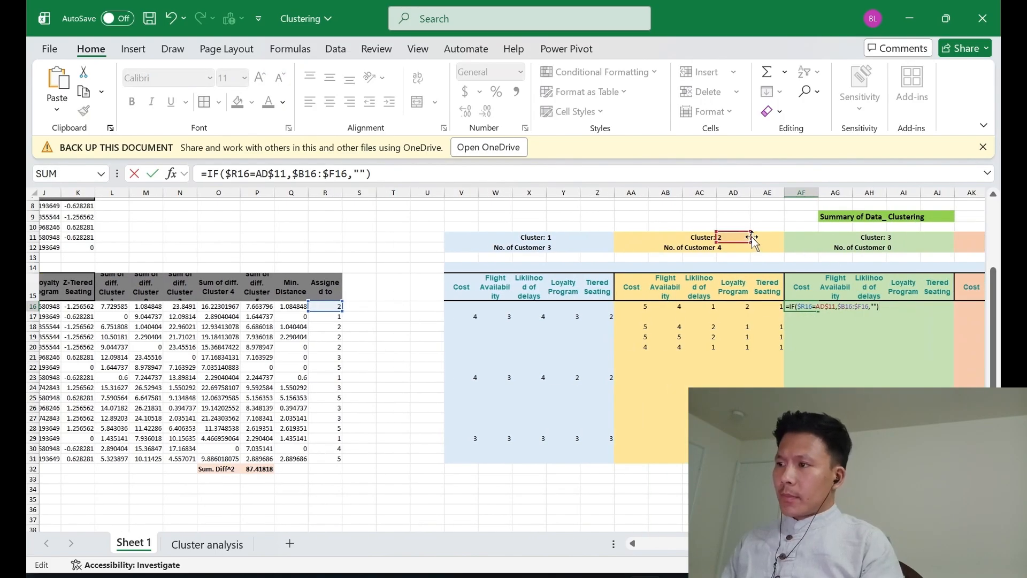
{"action": "left_click_drag", "start_coordinate": [752, 238], "coordinate": [898, 237]}
{"action": "key", "text": "Return"}
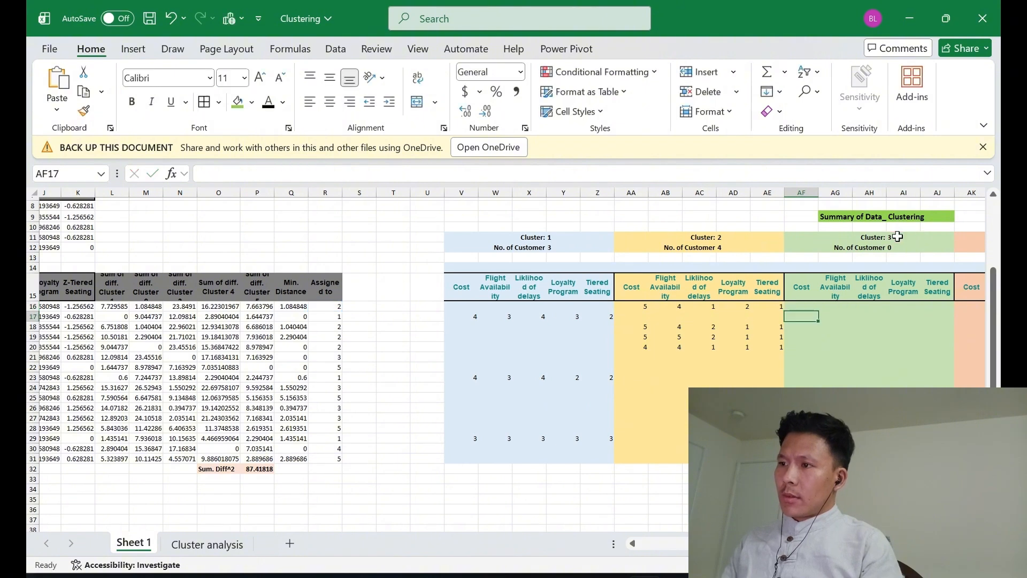
Copy the IF formula from AF16 down through AF31 in the Cluster 3 block
{"action": "key", "text": "Up"}
{"action": "key", "text": "ctrl+c"}
{"action": "key", "text": "shift+Down"}
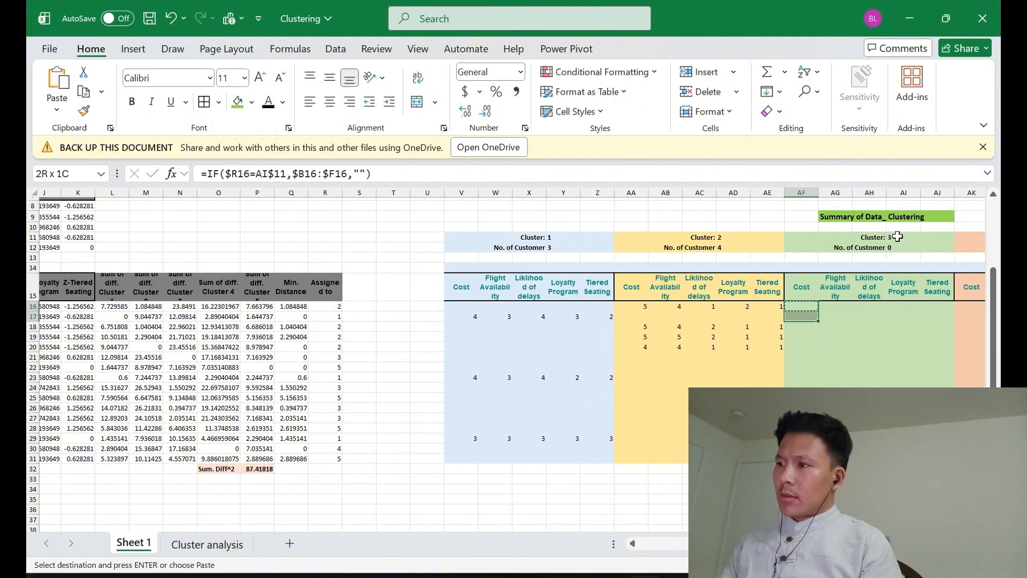
{"action": "key", "text": "shift+Down"}
{"action": "key", "text": "shift+Down"}
{"action": "key", "text": "shift+Down"}
{"action": "key", "text": "shift+Down"}
{"action": "key", "text": "shift+Down"}
{"action": "key", "text": "shift+Down"}
{"action": "key", "text": "shift+Down"}
{"action": "key", "text": "shift+Down"}
{"action": "key", "text": "shift+Down"}
{"action": "key", "text": "shift+Down"}
{"action": "key", "text": "shift+Down"}
{"action": "key", "text": "shift+Down"}
{"action": "key", "text": "shift+Down"}
{"action": "key", "text": "shift+Down"}
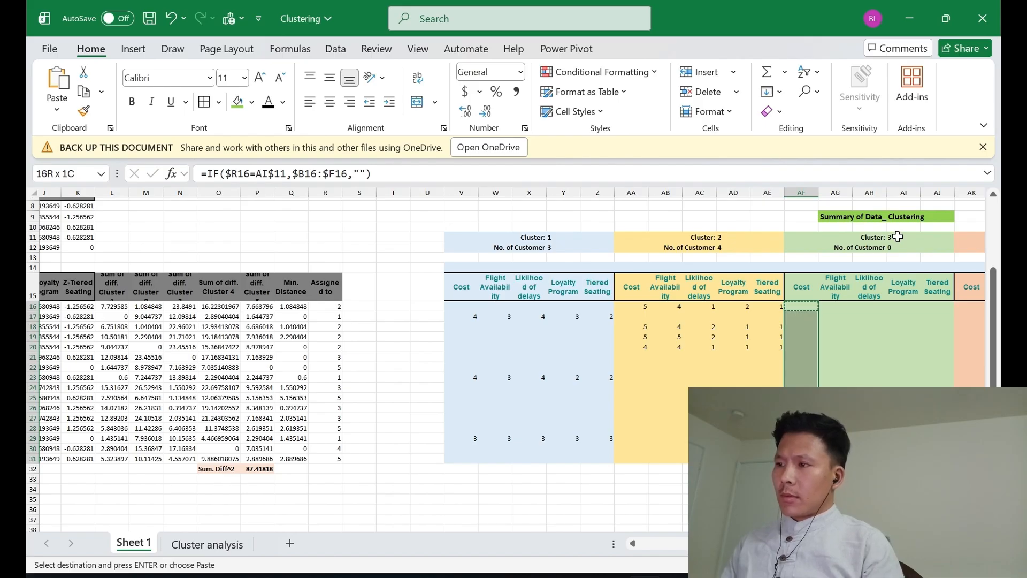
{"action": "key", "text": "Return"}
Reuse the AF16 formula text in AK16 with its cluster reference moved to AN$11, giving =IF($R16=AN$11,$B16:$F16,"")
{"action": "key", "text": "Right"}
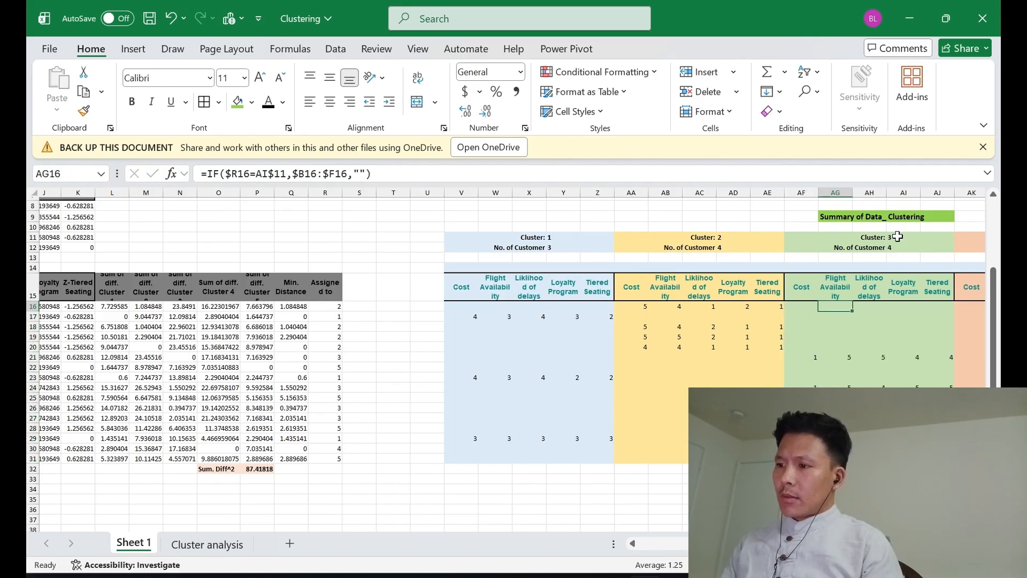
{"action": "key", "text": "Right"}
{"action": "key", "text": "Right"}
{"action": "key", "text": "Right"}
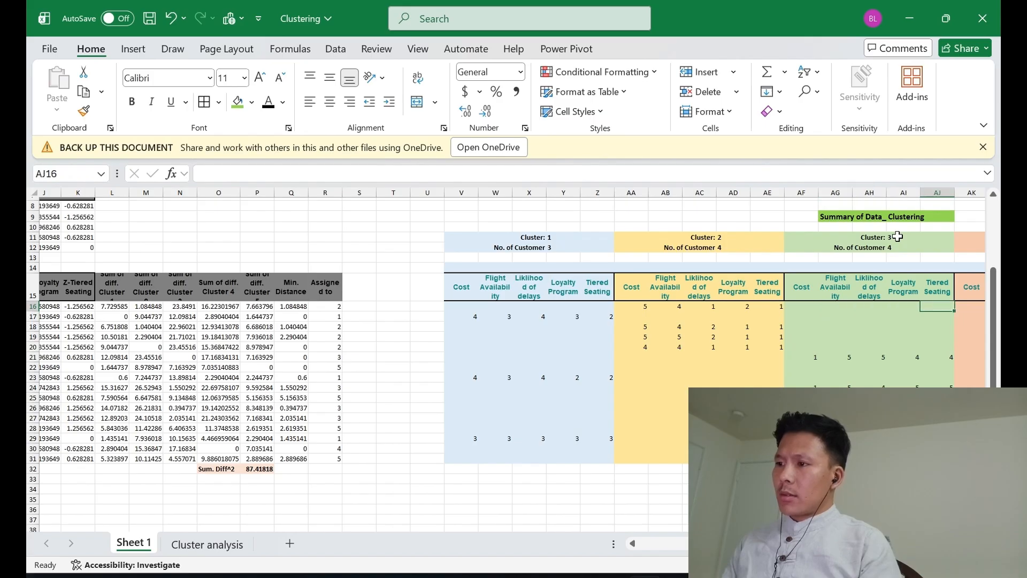
{"action": "key", "text": "Left"}
{"action": "key", "text": "Left"}
{"action": "key", "text": "Left"}
{"action": "key", "text": "Left"}
{"action": "key", "text": "F2"}
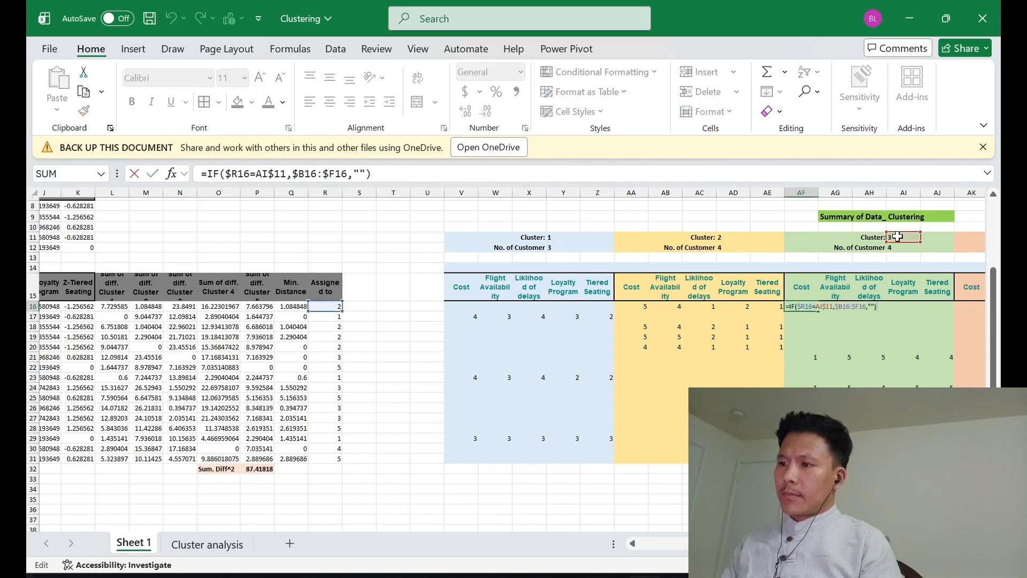
{"action": "left_click_drag", "start_coordinate": [394, 171], "coordinate": [168, 155]}
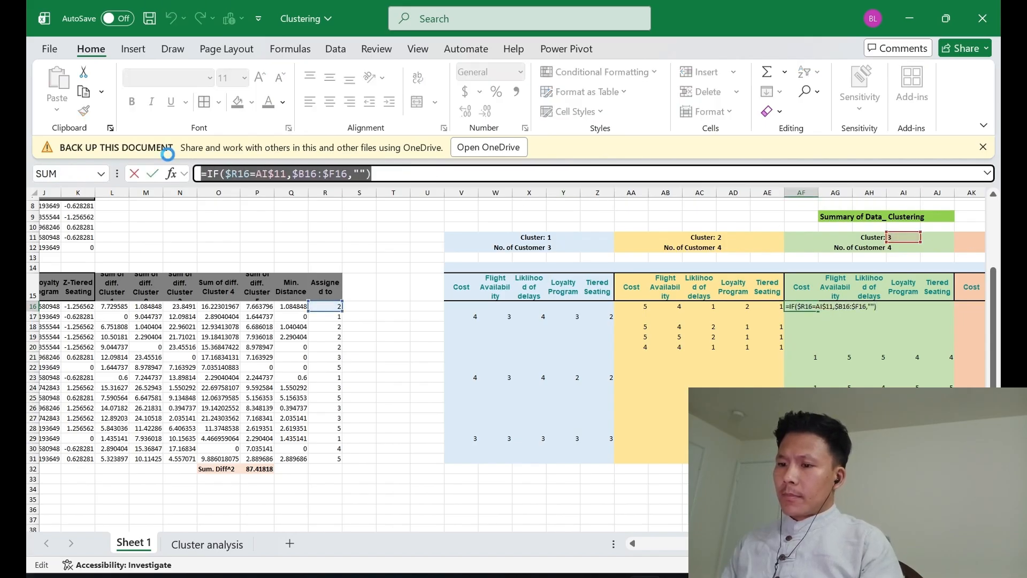
{"action": "scroll", "coordinate": [722, 309], "scroll_direction": "right", "scroll_amount": 3}
{"action": "scroll", "coordinate": [723, 309], "scroll_direction": "right", "scroll_amount": 2}
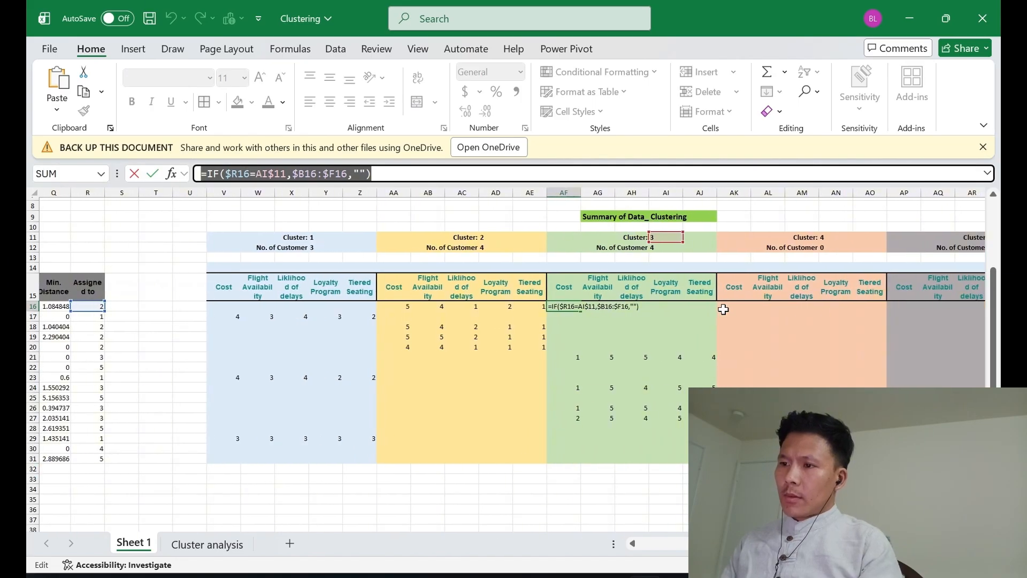
{"action": "key", "text": "Escape"}
{"action": "left_click", "coordinate": [725, 310]}
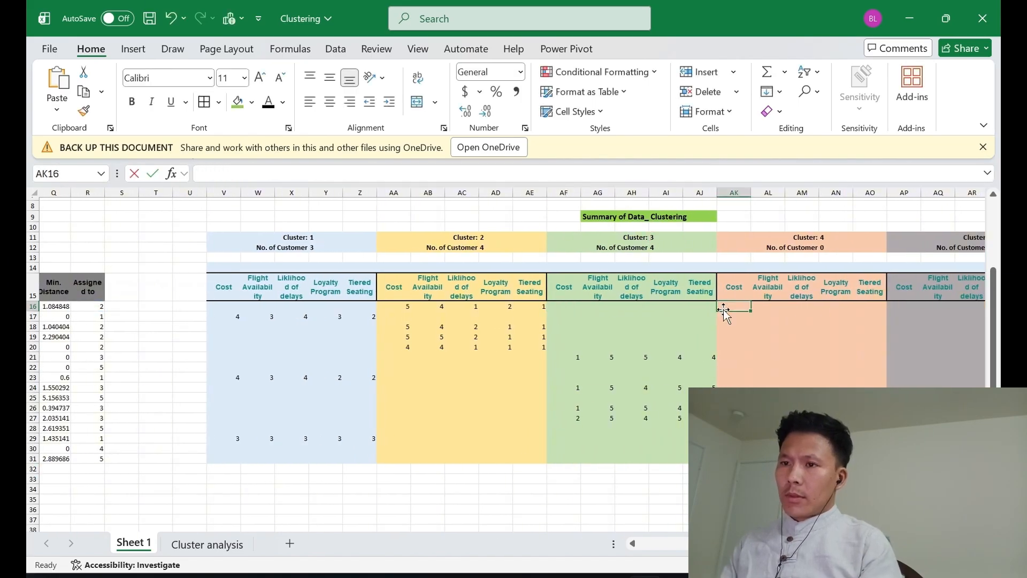
{"action": "double_click", "coordinate": [724, 309]}
{"action": "key", "text": "ctrl+v"}
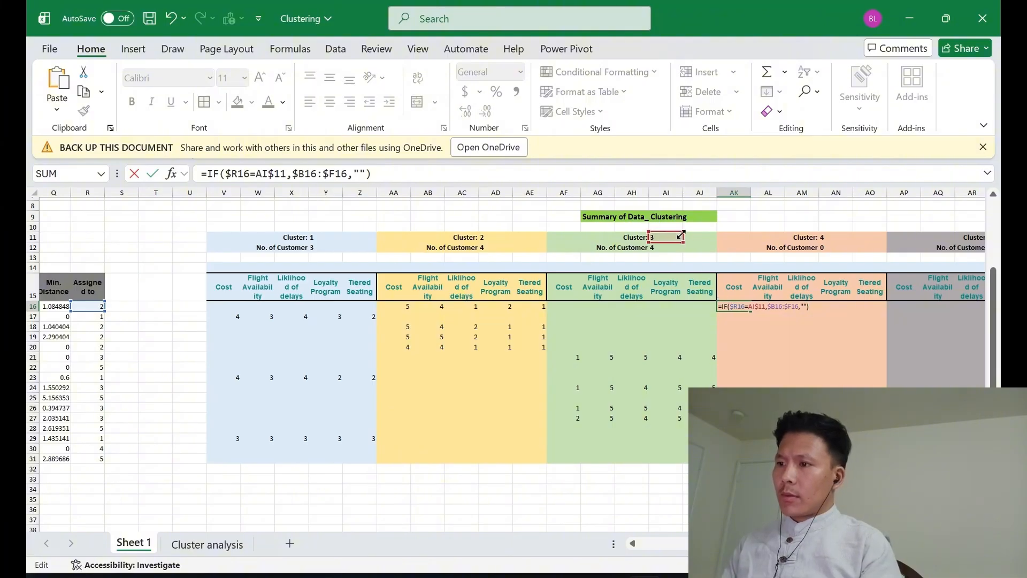
{"action": "left_click_drag", "start_coordinate": [678, 244], "coordinate": [837, 239]}
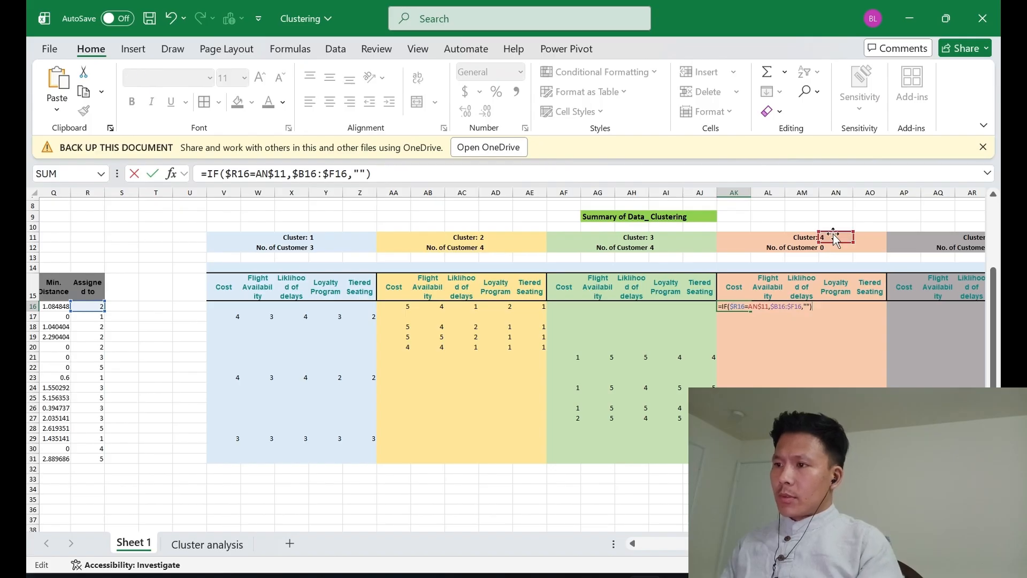
{"action": "key", "text": "ctrl+Return"}
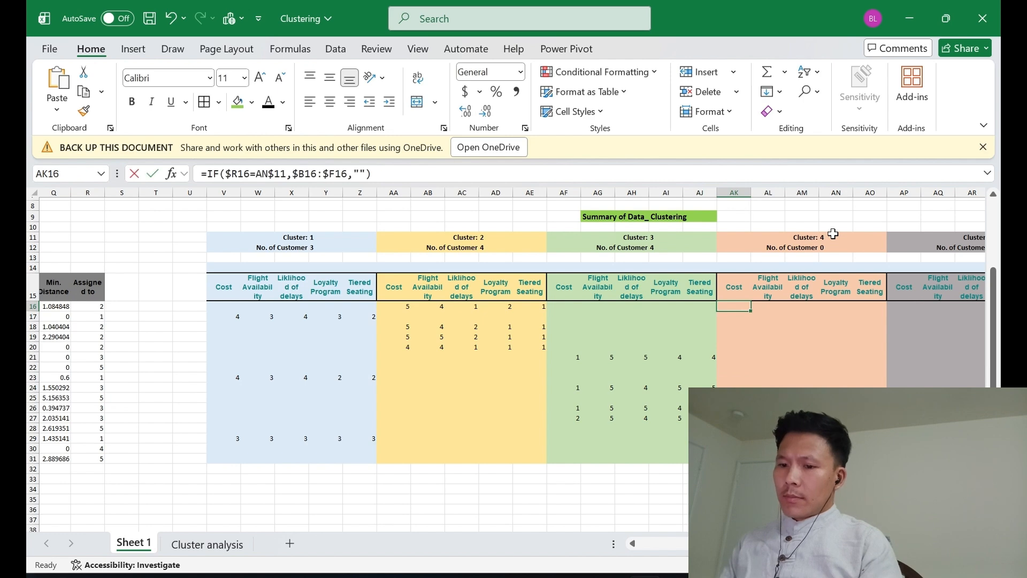
{"action": "key", "text": "F2"}
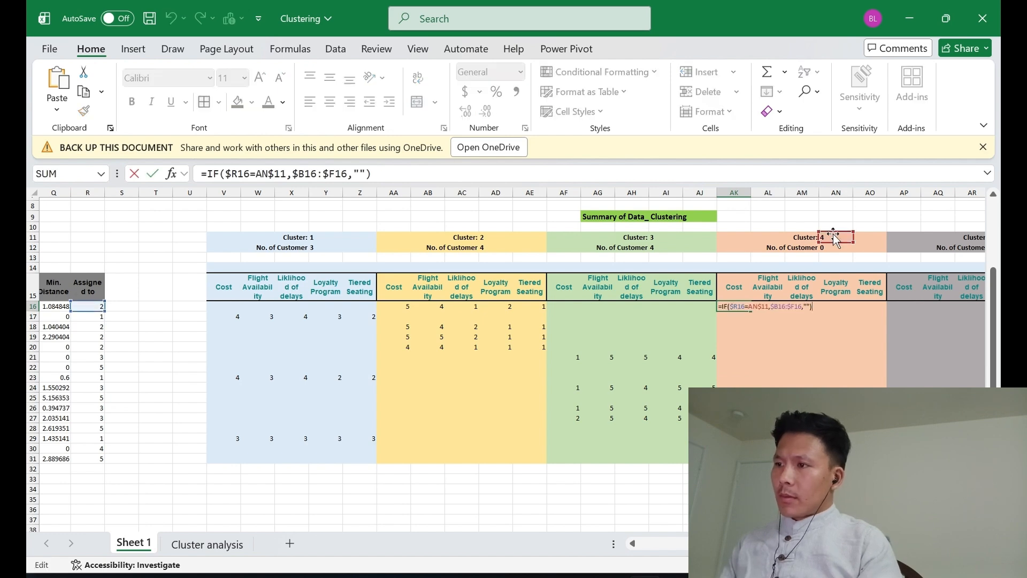
{"action": "key", "text": "ctrl+Return"}
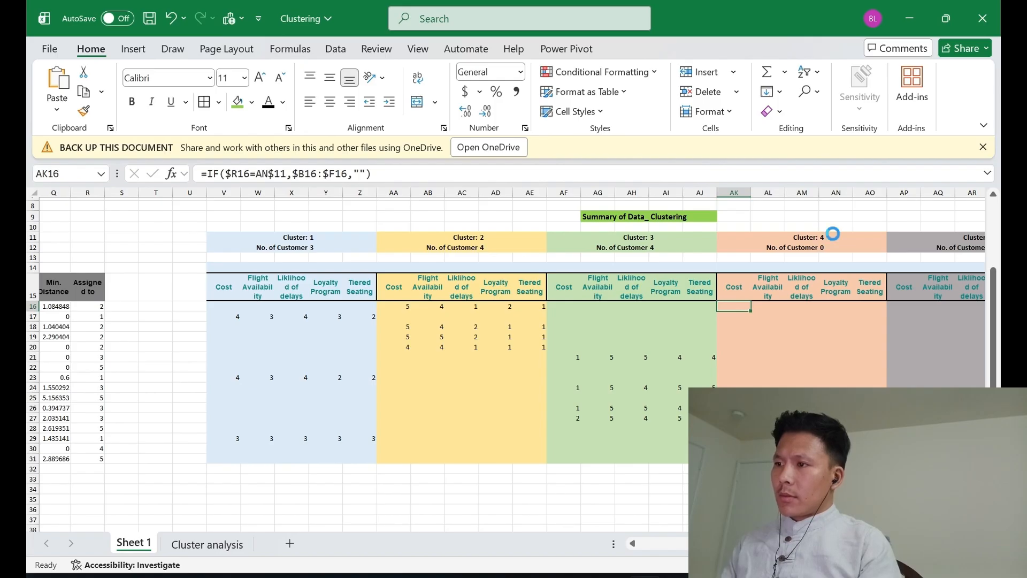
Copy the IF formula from AK16 down through AK31 in the Cluster 4 block
{"action": "key", "text": "ctrl+c"}
{"action": "key", "text": "shift+Down"}
{"action": "key", "text": "shift+Down"}
{"action": "key", "text": "shift+Down"}
{"action": "key", "text": "shift+Down"}
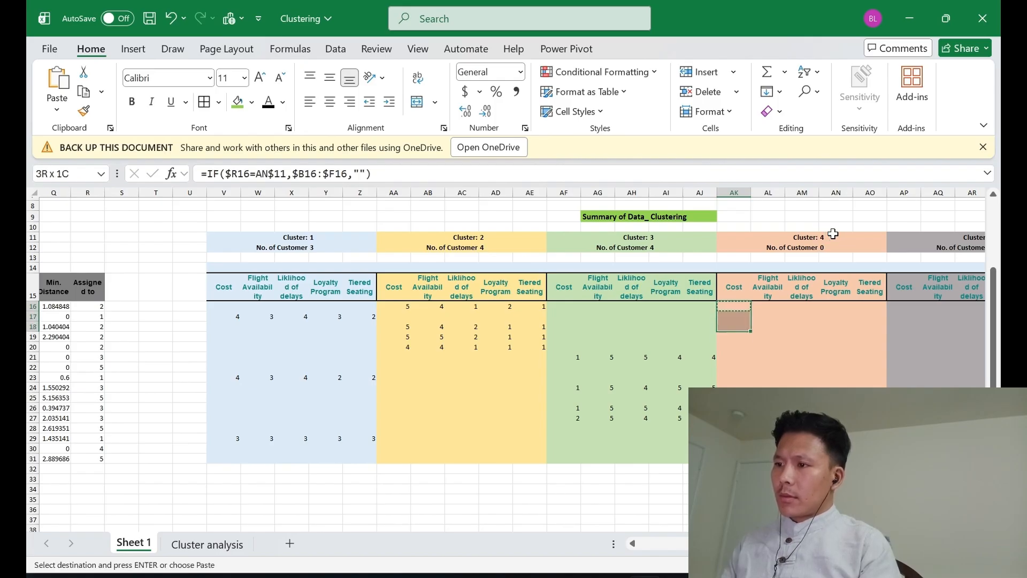
{"action": "key", "text": "shift+Down"}
{"action": "key", "text": "shift+Down"}
{"action": "key", "text": "shift+Down"}
{"action": "key", "text": "shift+Down"}
{"action": "key", "text": "shift+Down"}
{"action": "key", "text": "shift+Down"}
{"action": "key", "text": "shift+Down"}
{"action": "key", "text": "shift+Down"}
{"action": "key", "text": "shift+Down"}
{"action": "key", "text": "shift+Down"}
{"action": "key", "text": "shift+Down"}
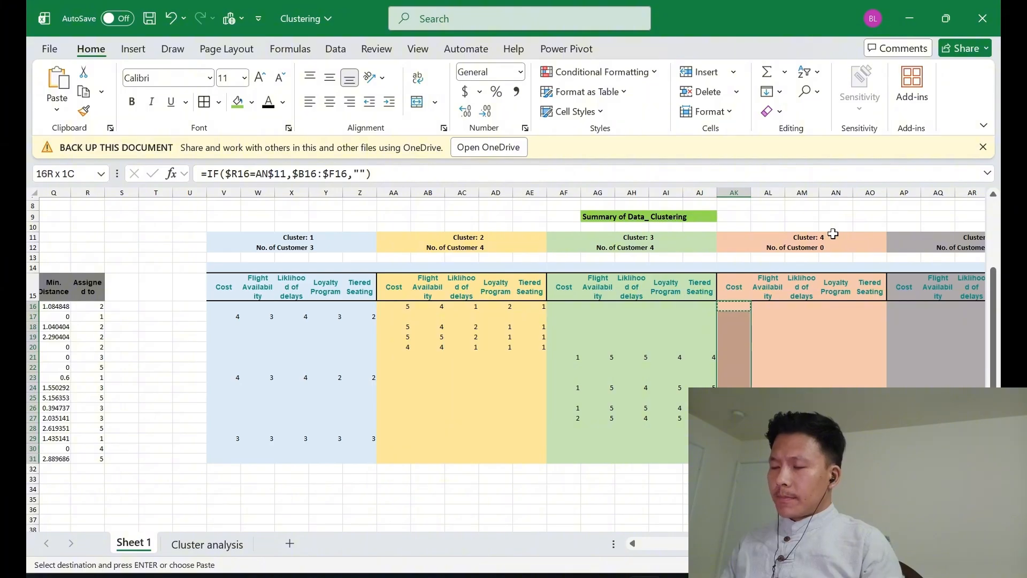
{"action": "key", "text": "Return"}
Reuse the AK16 formula text in AP16 with its cluster reference moved to AS$11, giving =IF($R16=AS$11,$B16:$F16,"")
{"action": "key", "text": "Up"}
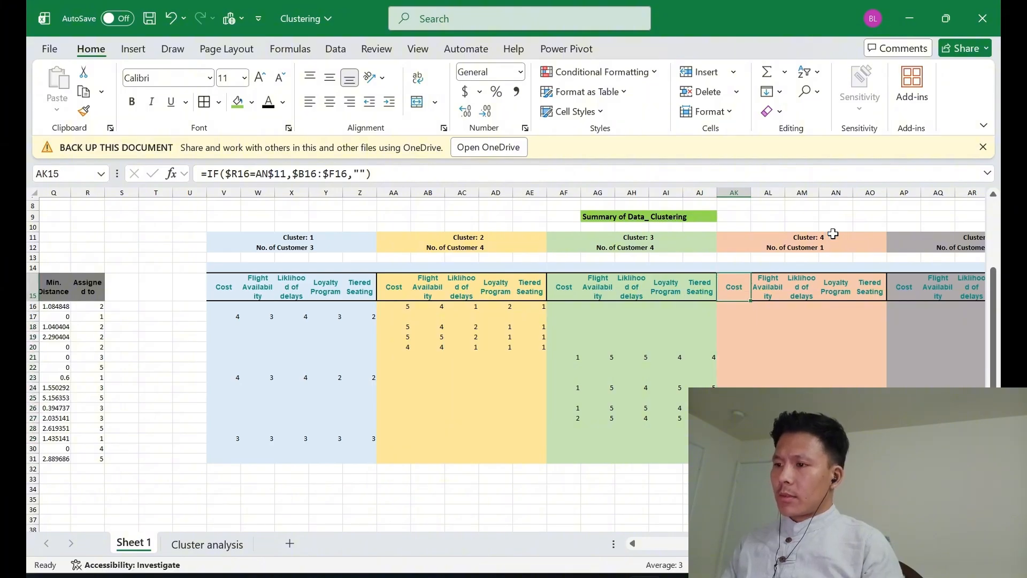
{"action": "key", "text": "Down"}
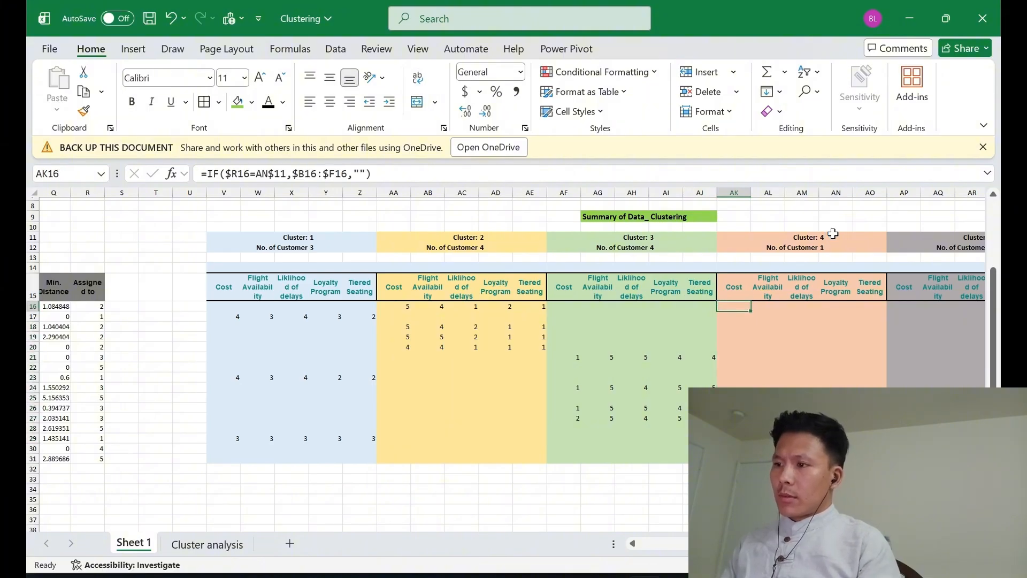
{"action": "key", "text": "F2"}
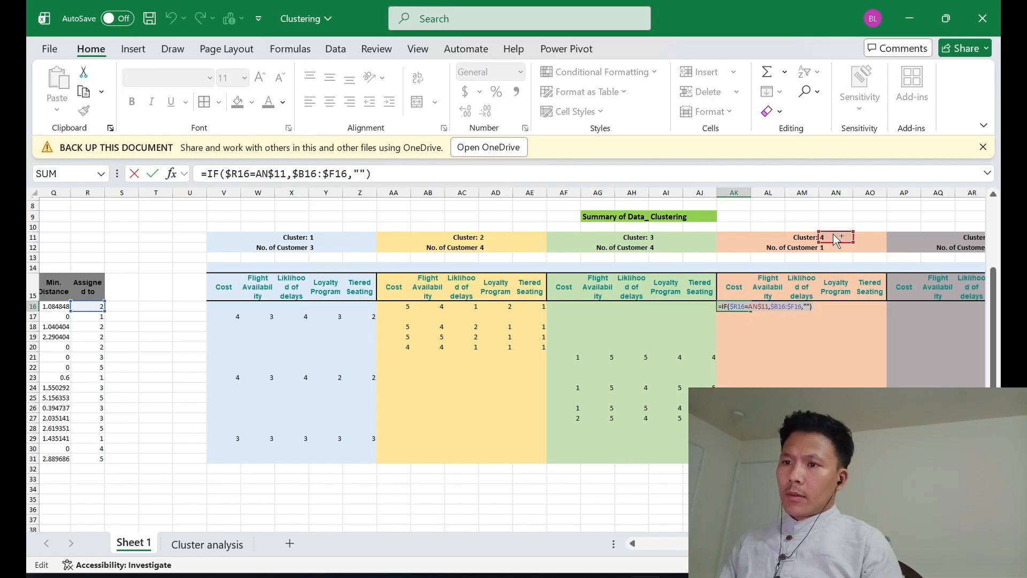
{"action": "key", "text": "Tab"}
{"action": "key", "text": "Tab"}
{"action": "key", "text": "Tab"}
{"action": "key", "text": "Tab"}
{"action": "key", "text": "Tab"}
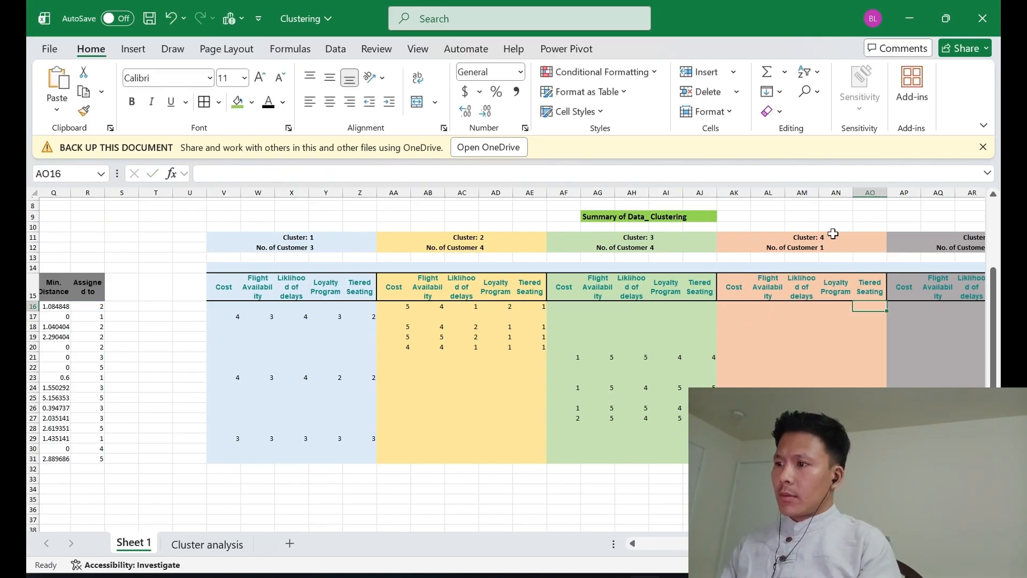
{"action": "key", "text": "F2"}
{"action": "key", "text": "ctrl+v"}
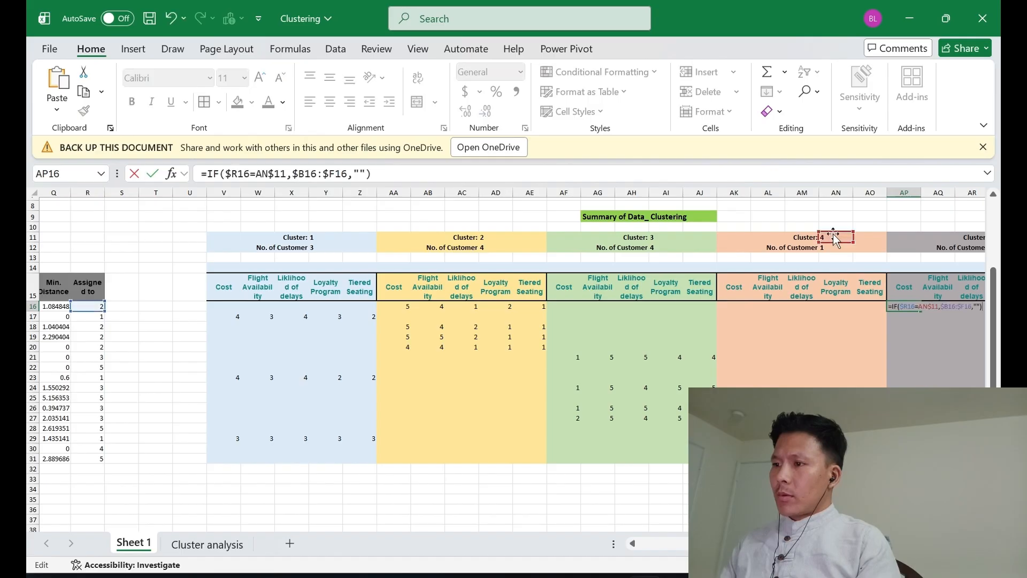
{"action": "scroll", "coordinate": [836, 238], "scroll_direction": "right", "scroll_amount": 3}
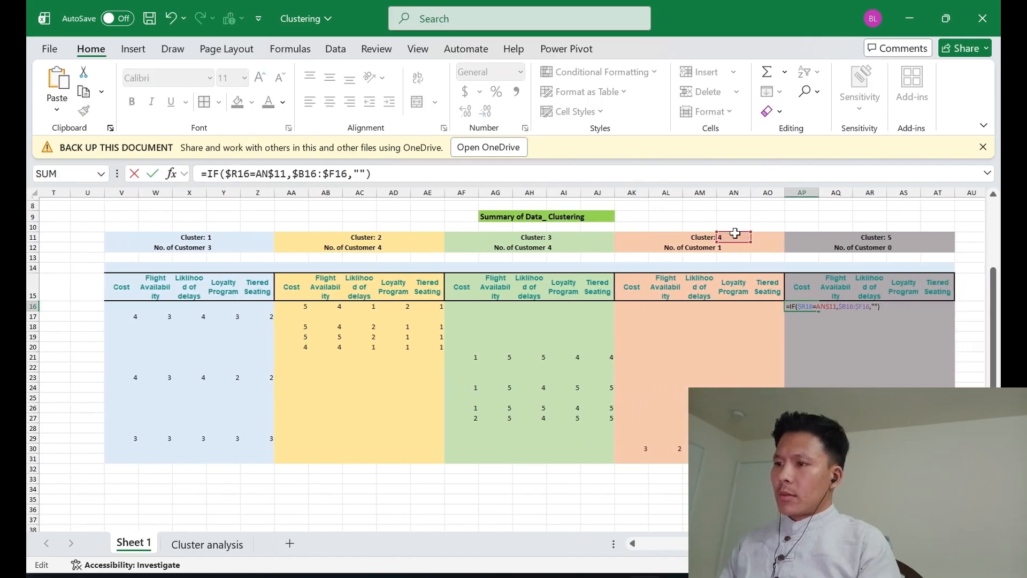
{"action": "left_click_drag", "start_coordinate": [751, 233], "coordinate": [878, 236]}
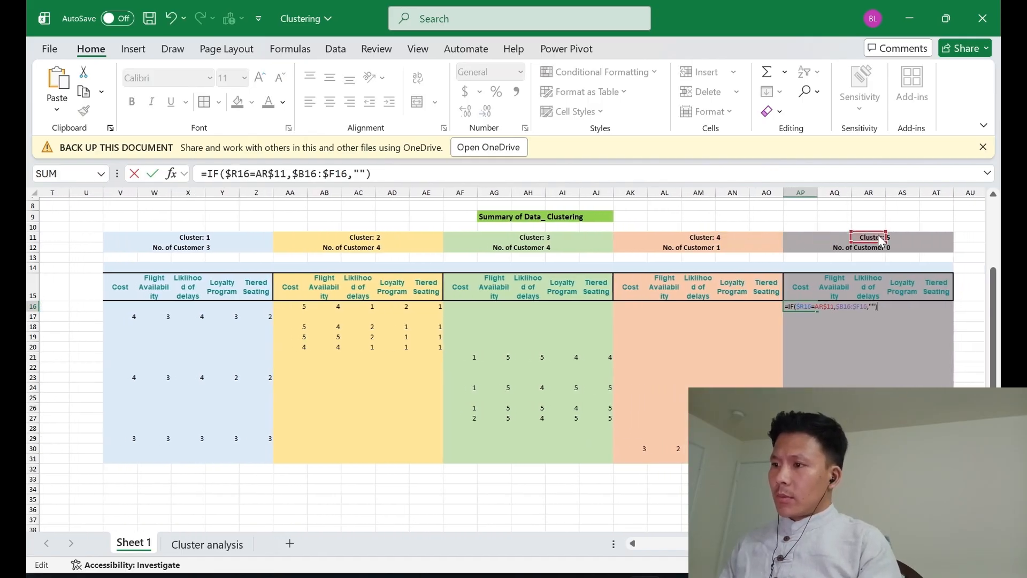
{"action": "key", "text": "ctrl+Return"}
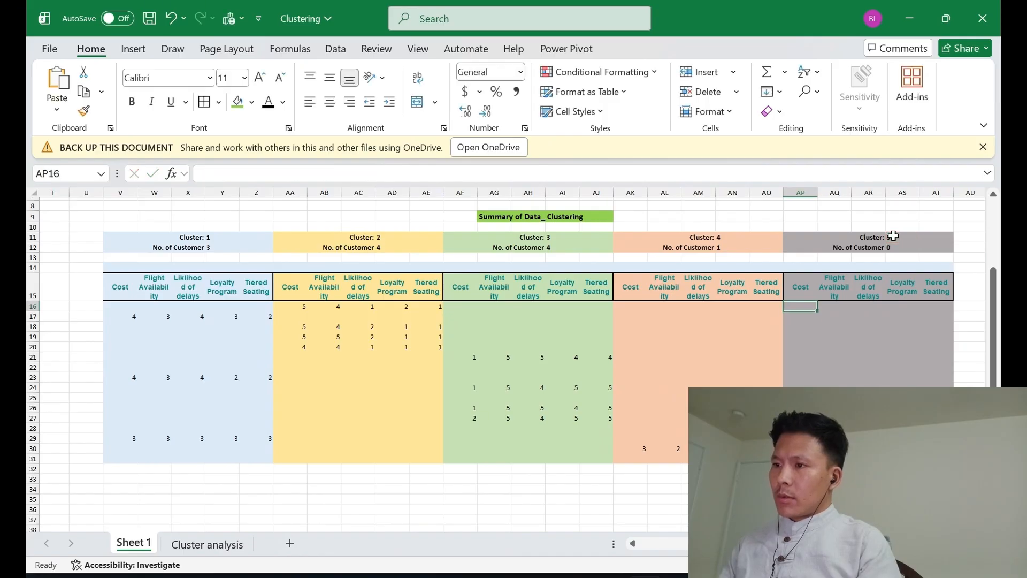
Copy the IF formula from AP16 down through AP31 in the Cluster 5 block
{"action": "key", "text": "ctrl+c"}
{"action": "key", "text": "shift+Down"}
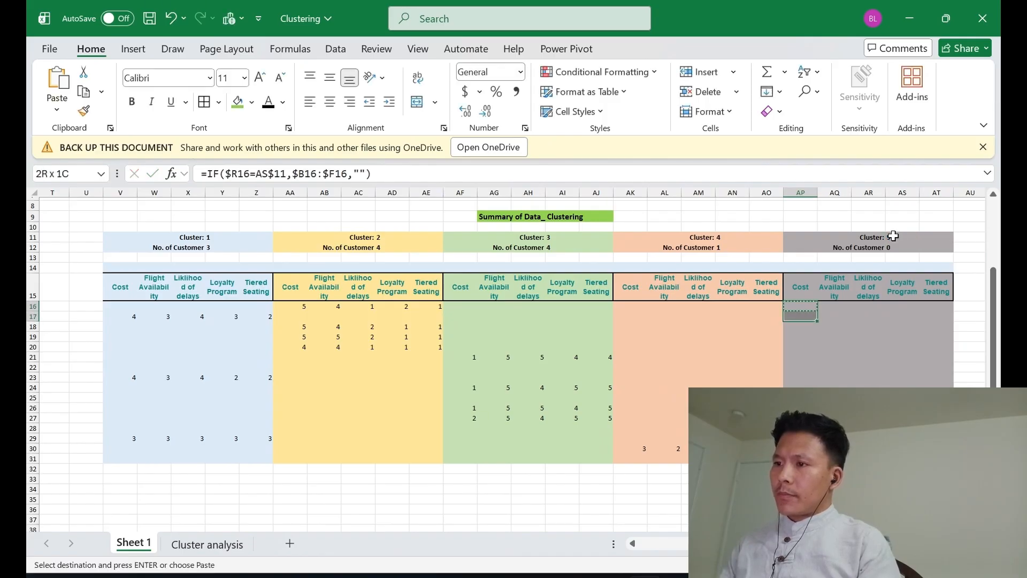
{"action": "key", "text": "shift+Down"}
{"action": "key", "text": "shift+Down"}
{"action": "key", "text": "shift+Down"}
{"action": "key", "text": "shift+Down"}
{"action": "key", "text": "shift+Down"}
{"action": "key", "text": "shift+Down"}
{"action": "key", "text": "shift+Down"}
{"action": "key", "text": "shift+Down"}
{"action": "key", "text": "shift+Down"}
{"action": "key", "text": "shift+Down"}
{"action": "key", "text": "shift+Down"}
{"action": "key", "text": "shift+Down"}
{"action": "key", "text": "shift+Down"}
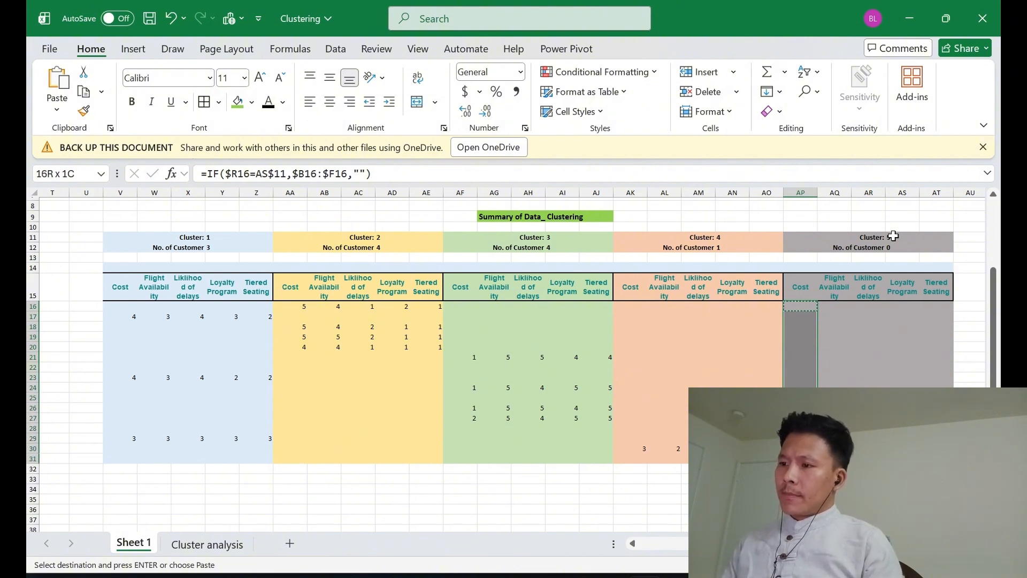
{"action": "key", "text": "Return"}
Check the filled importance factors and their IF formulas across the cluster blocks of the summary table
{"action": "key", "text": "Down"}
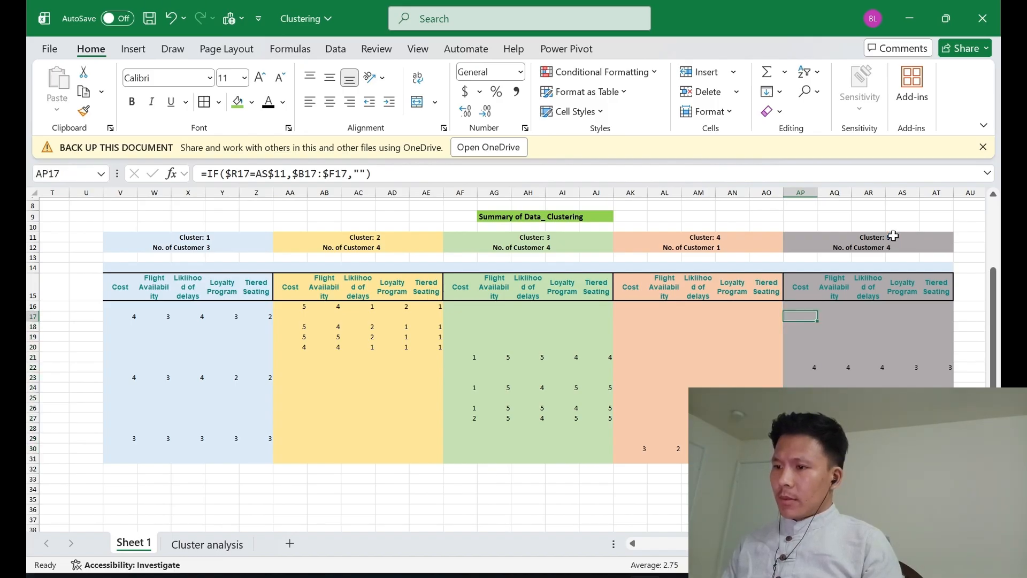
{"action": "key", "text": "Down"}
{"action": "key", "text": "Down"}
{"action": "key", "text": "Down"}
{"action": "key", "text": "Left"}
{"action": "key", "text": "Left"}
{"action": "key", "text": "Left"}
{"action": "key", "text": "Left"}
{"action": "key", "text": "Left"}
{"action": "key", "text": "Left"}
{"action": "key", "text": "Left"}
{"action": "key", "text": "Left"}
{"action": "key", "text": "Left"}
{"action": "key", "text": "Left"}
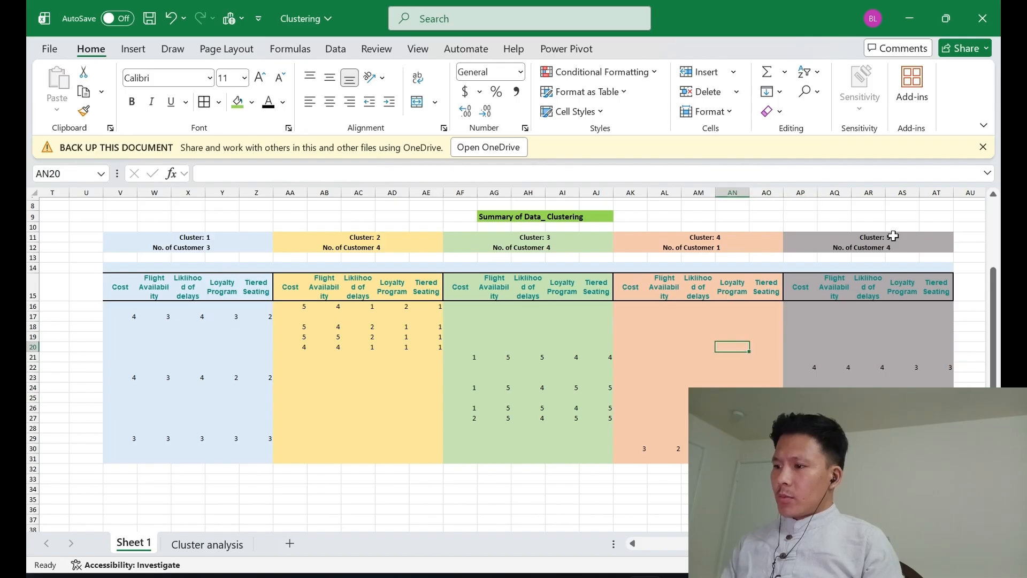
{"action": "key", "text": "Left"}
{"action": "key", "text": "Left"}
{"action": "key", "text": "Left"}
{"action": "key", "text": "Left"}
{"action": "key", "text": "Left"}
{"action": "key", "text": "Left"}
{"action": "key", "text": "Left"}
{"action": "key", "text": "Left"}
{"action": "key", "text": "Left"}
{"action": "key", "text": "Left"}
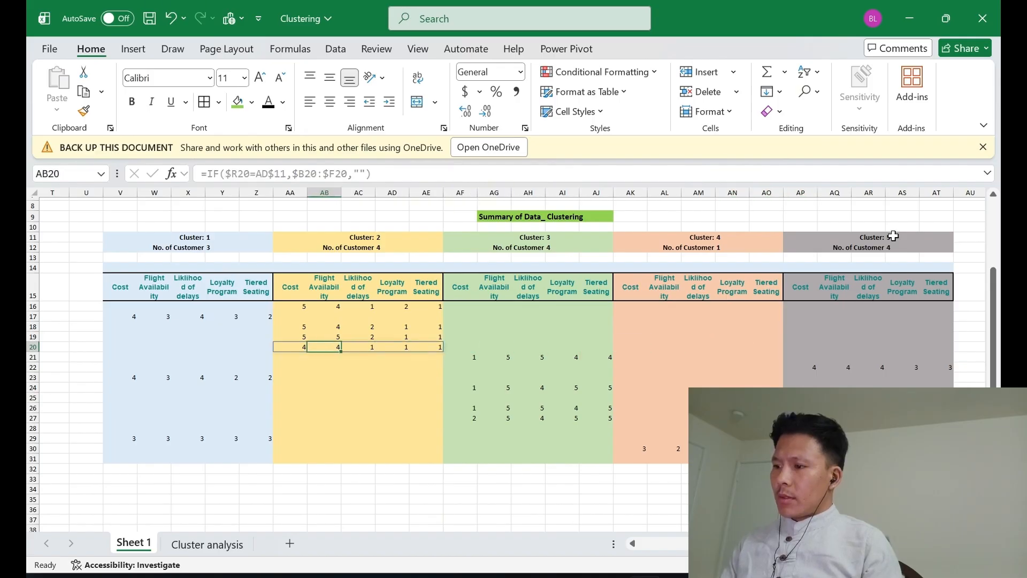
{"action": "key", "text": "Up"}
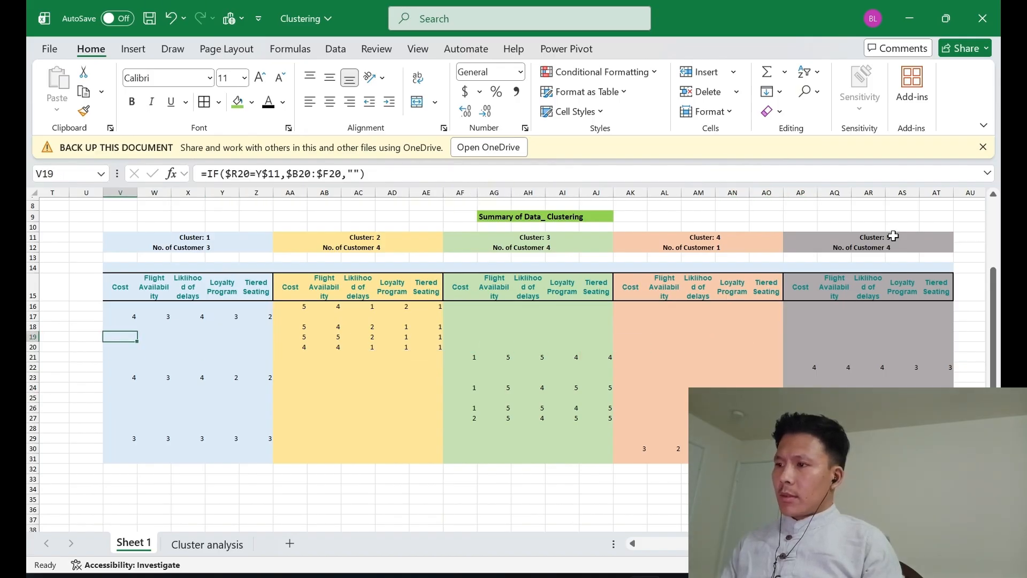
{"action": "key", "text": "Right"}
{"action": "key", "text": "Right"}
{"action": "key", "text": "Right"}
{"action": "key", "text": "Right"}
{"action": "key", "text": "Right"}
{"action": "key", "text": "Right"}
{"action": "key", "text": "Right"}
{"action": "key", "text": "Right"}
{"action": "key", "text": "Right"}
{"action": "key", "text": "Right"}
{"action": "key", "text": "Right"}
{"action": "key", "text": "Right"}
{"action": "key", "text": "Right"}
{"action": "key", "text": "Right"}
{"action": "key", "text": "Right"}
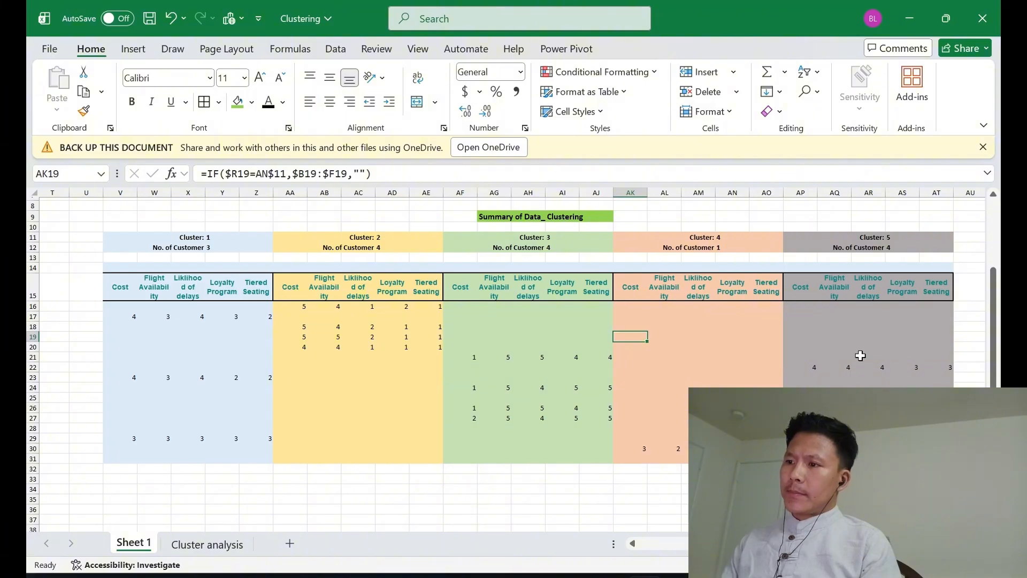
Check the COUNT formulas for the number of customers in Clusters 3, 4 and 5, in AI12, AN12 and AS12
{"action": "scroll", "coordinate": [860, 356], "scroll_direction": "down", "scroll_amount": 1}
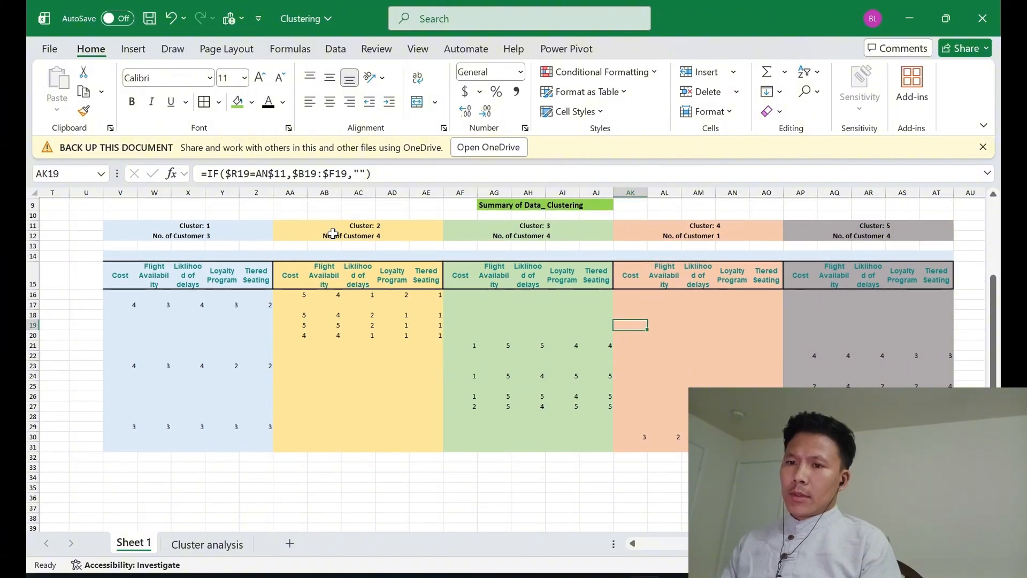
{"action": "left_click", "coordinate": [557, 233]}
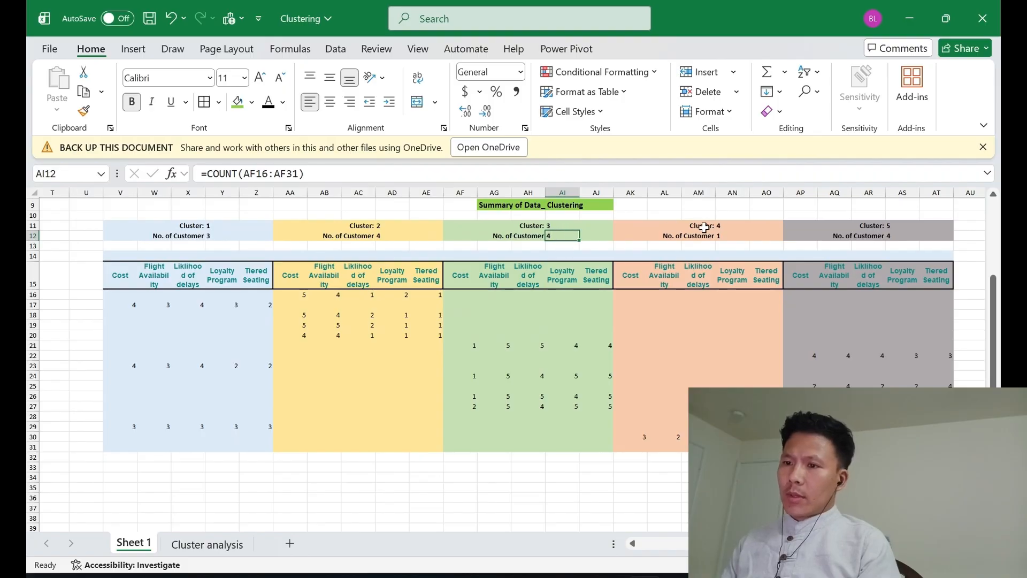
{"action": "left_click", "coordinate": [735, 232]}
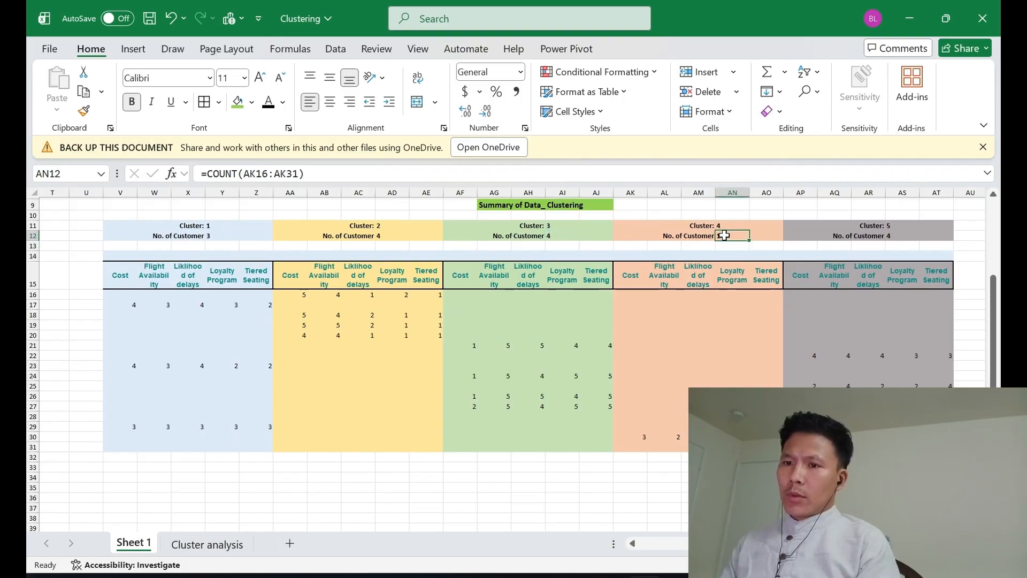
{"action": "left_click", "coordinate": [903, 234]}
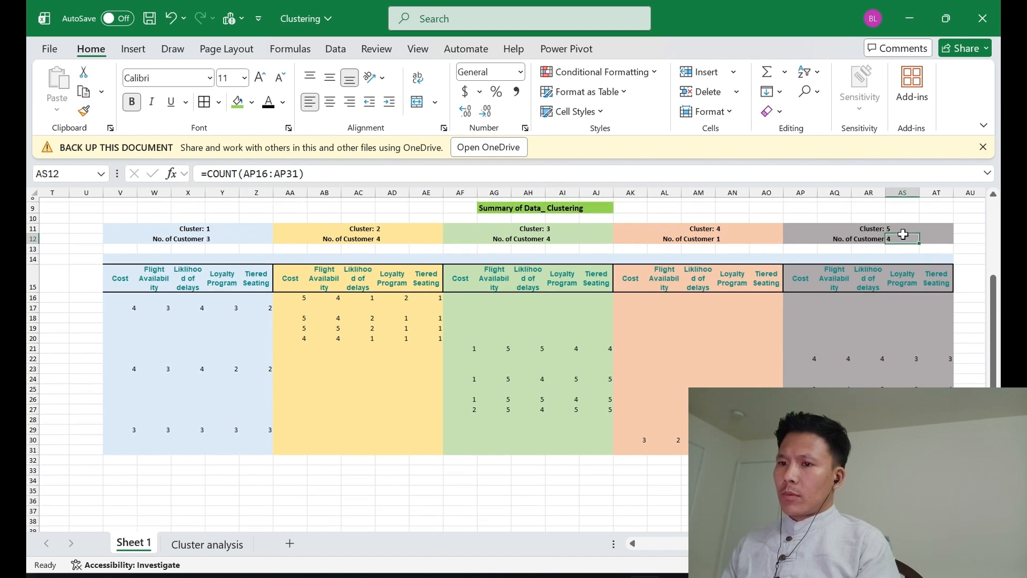
{"action": "scroll", "coordinate": [903, 235], "scroll_direction": "up", "scroll_amount": 2}
{"action": "scroll", "coordinate": [904, 235], "scroll_direction": "down", "scroll_amount": 2}
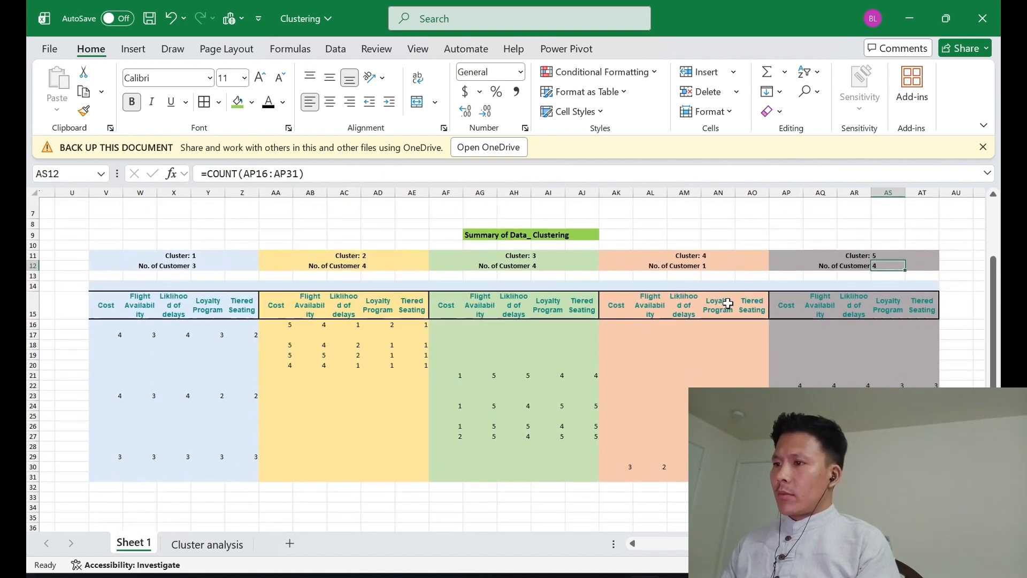
{"action": "scroll", "coordinate": [726, 303], "scroll_direction": "down", "scroll_amount": 2}
{"action": "scroll", "coordinate": [726, 303], "scroll_direction": "up", "scroll_amount": 1}
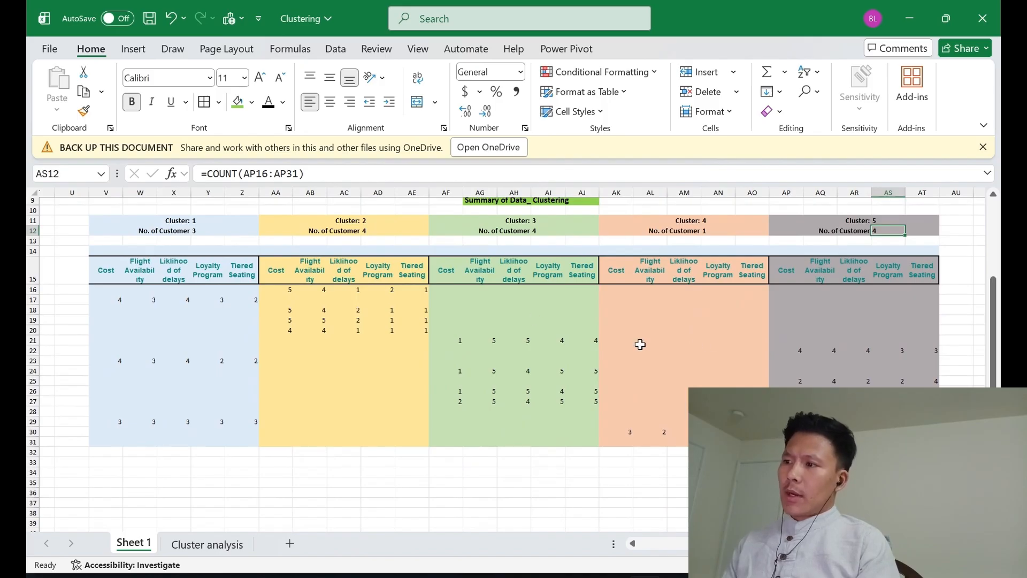
{"action": "scroll", "coordinate": [181, 303], "scroll_direction": "left", "scroll_amount": 1}
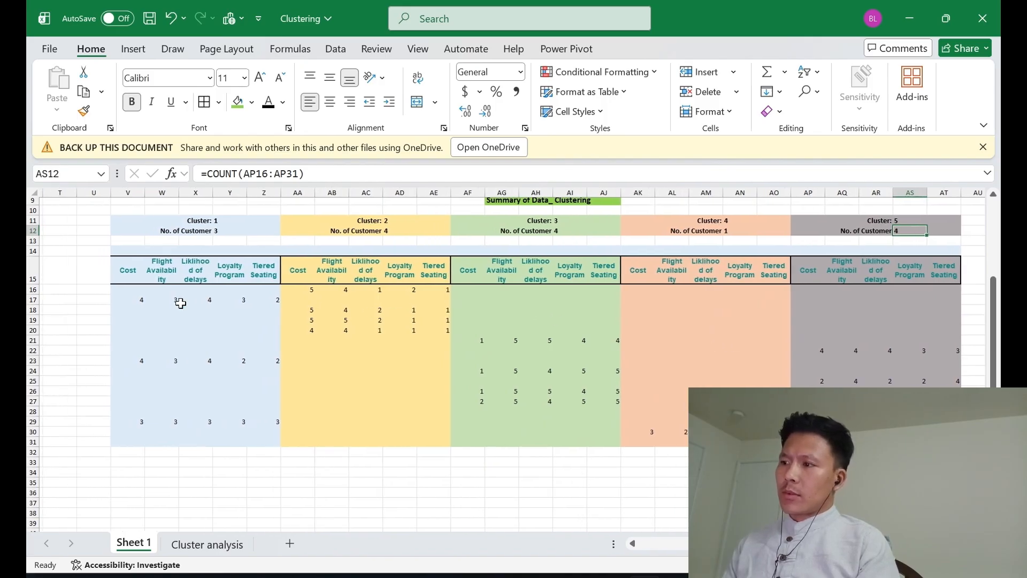
{"action": "scroll", "coordinate": [293, 317], "scroll_direction": "right", "scroll_amount": 1}
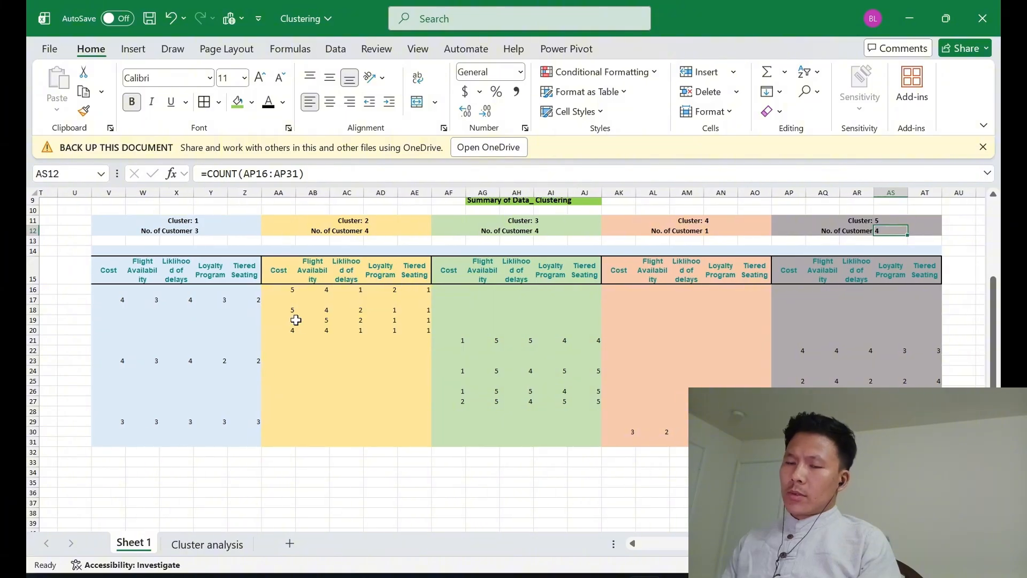
{"action": "scroll", "coordinate": [408, 266], "scroll_direction": "up", "scroll_amount": 2}
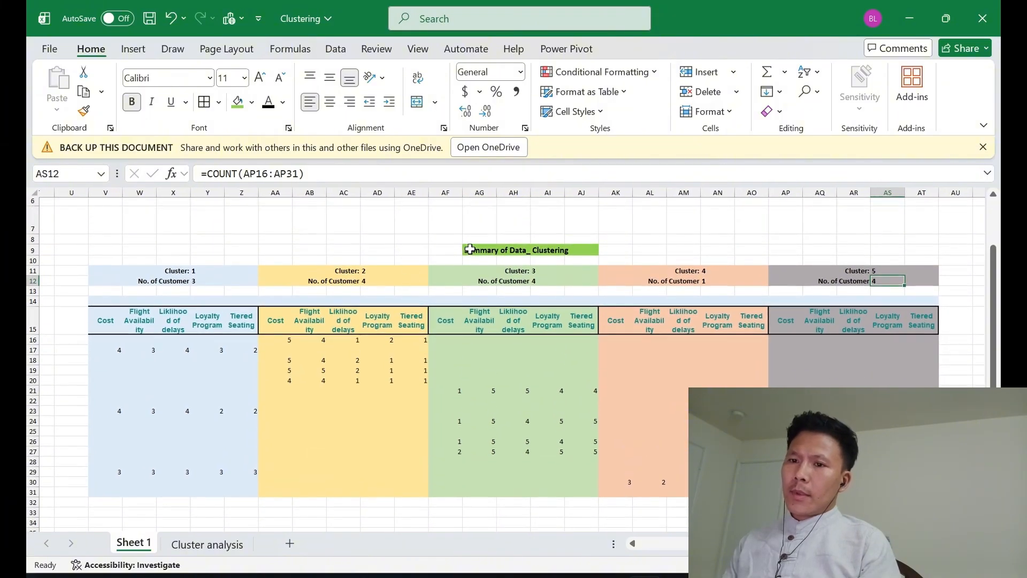
{"action": "scroll", "coordinate": [471, 251], "scroll_direction": "down", "scroll_amount": 1}
{"action": "scroll", "coordinate": [471, 249], "scroll_direction": "down", "scroll_amount": 2}
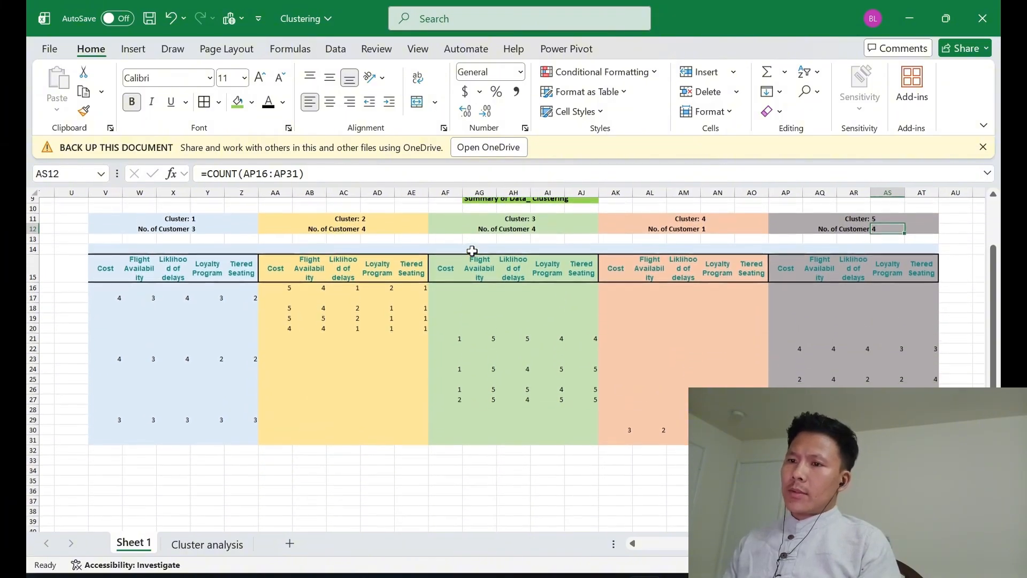
{"action": "scroll", "coordinate": [476, 246], "scroll_direction": "up", "scroll_amount": 1}
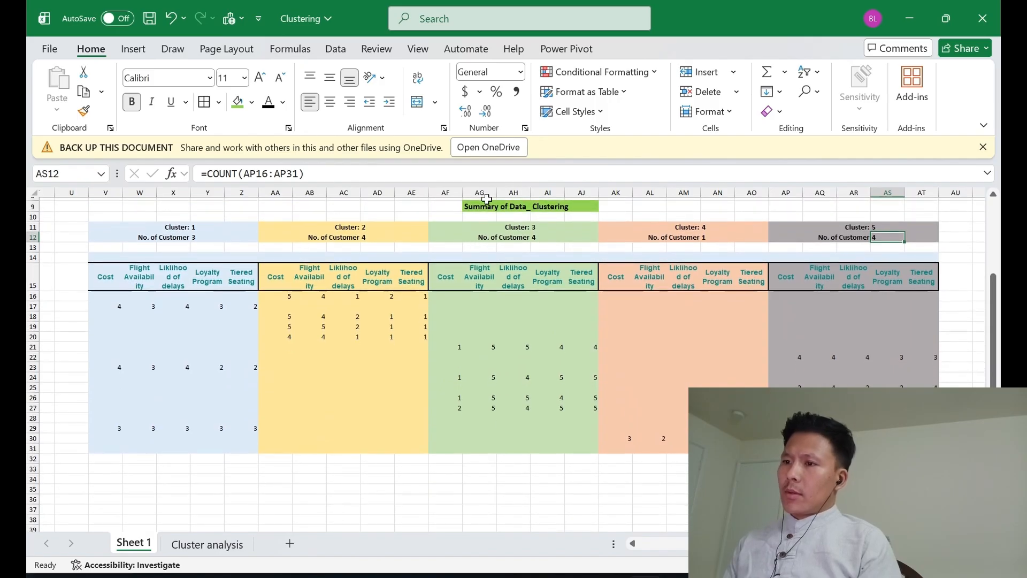
{"action": "left_click", "coordinate": [478, 209]}
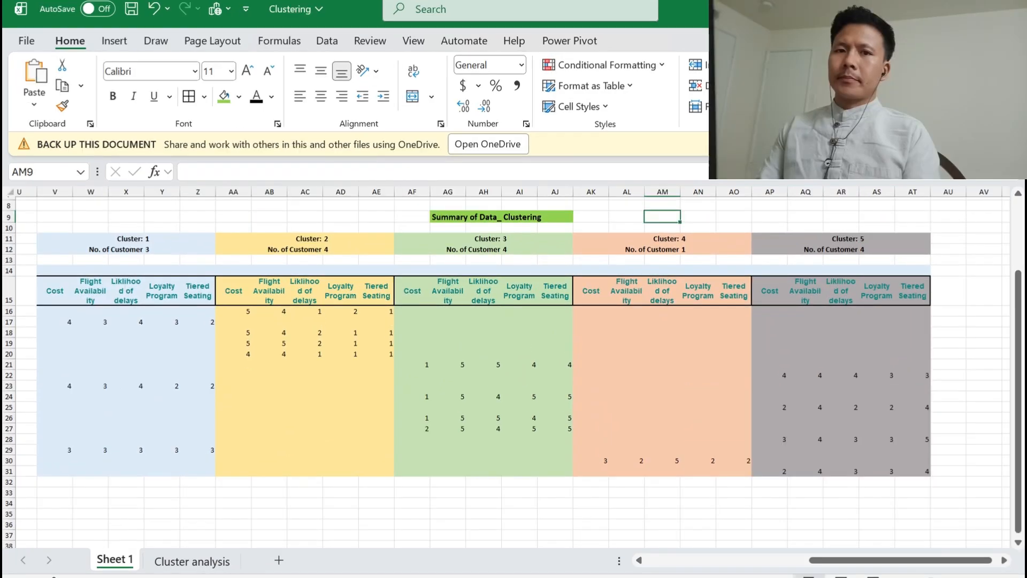